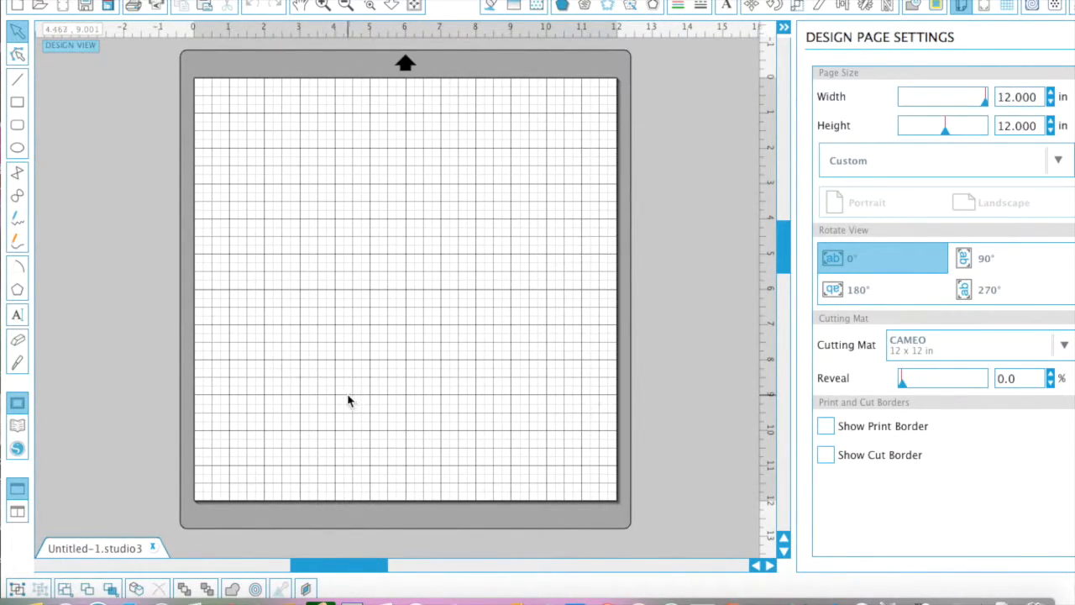
# Open the Silhouette design store and look through the Free Designs page
pyautogui.click(16, 451)
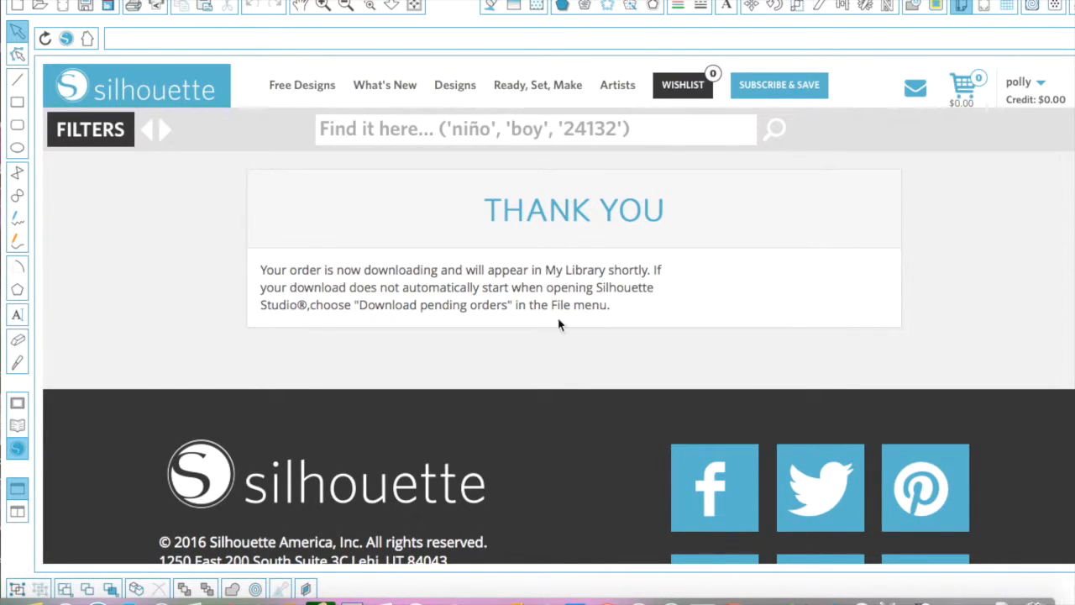
pyautogui.scroll(-5, 575, 351)
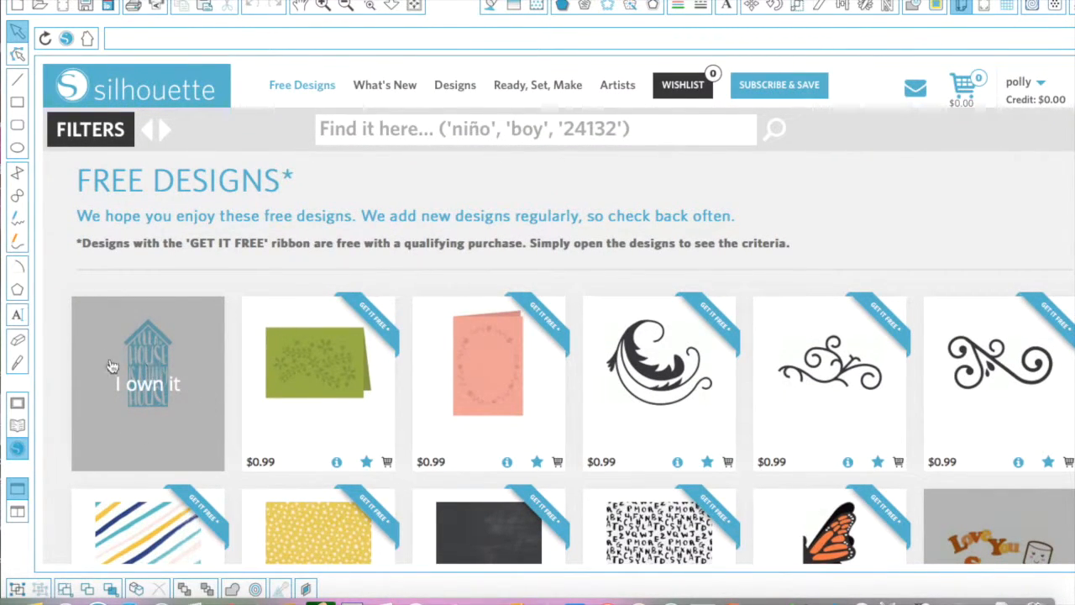
pyautogui.click(437, 336)
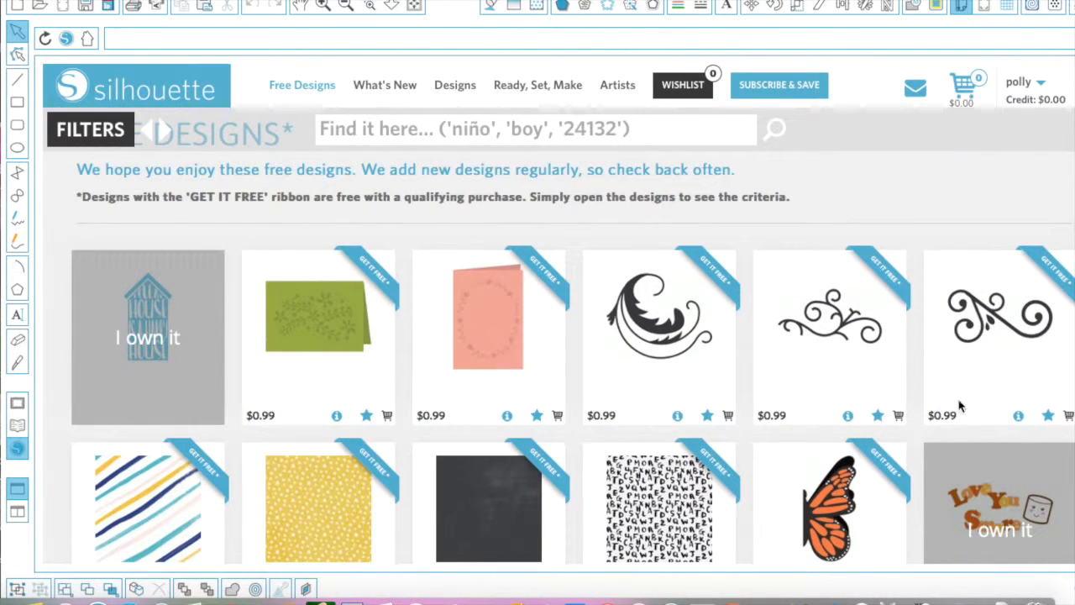
pyautogui.scroll(-5, 969, 415)
pyautogui.scroll(1, 969, 420)
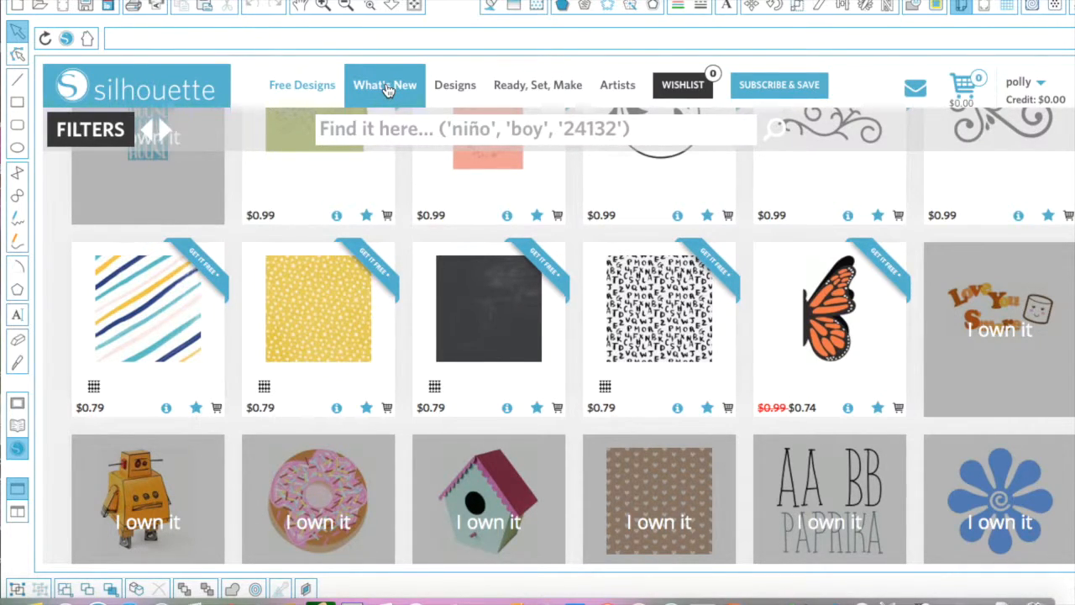
# Browse the newest releases on the store's What's New page
pyautogui.click(386, 86)
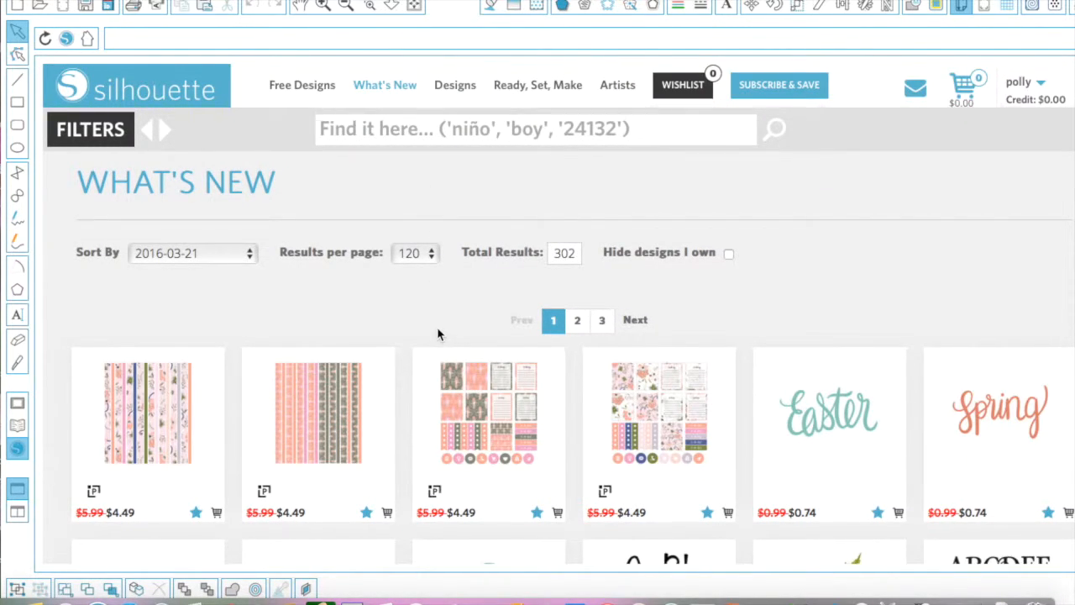
pyautogui.scroll(-1, 587, 511)
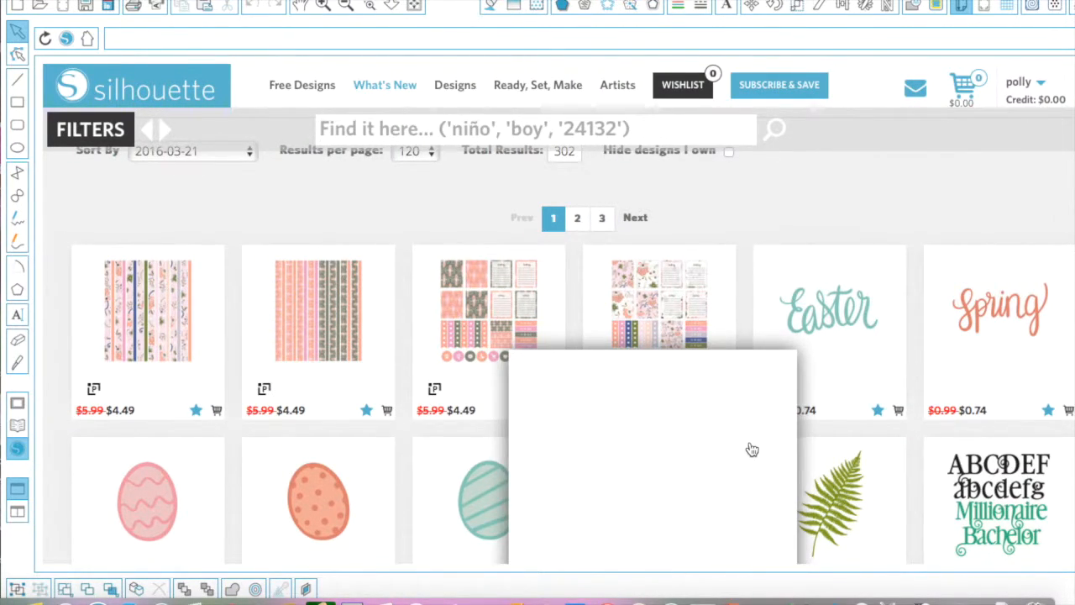
pyautogui.scroll(-2, 834, 532)
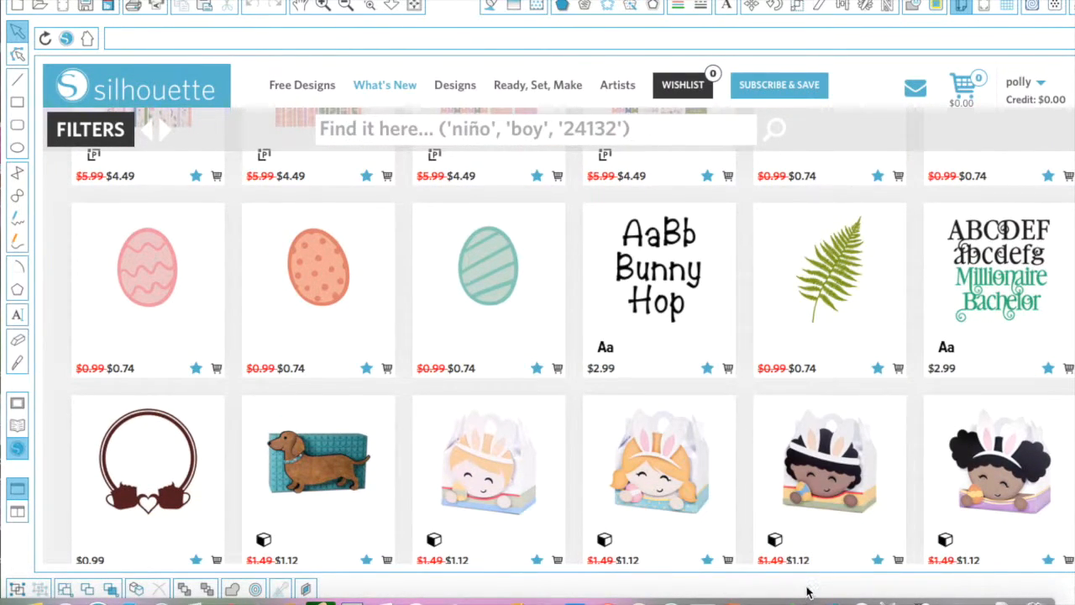
pyautogui.scroll(3, 801, 565)
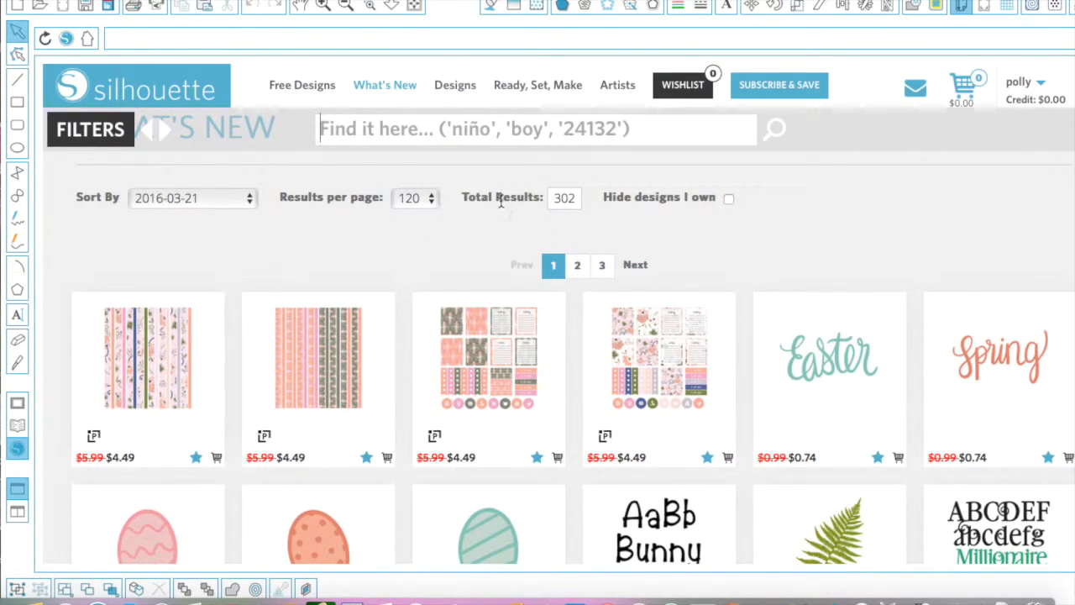
# Browse the Ready, Set, Make project bundles, previewing the Opaline Fragrance Box and the Thanksgiving Table Setting
pyautogui.click(515, 91)
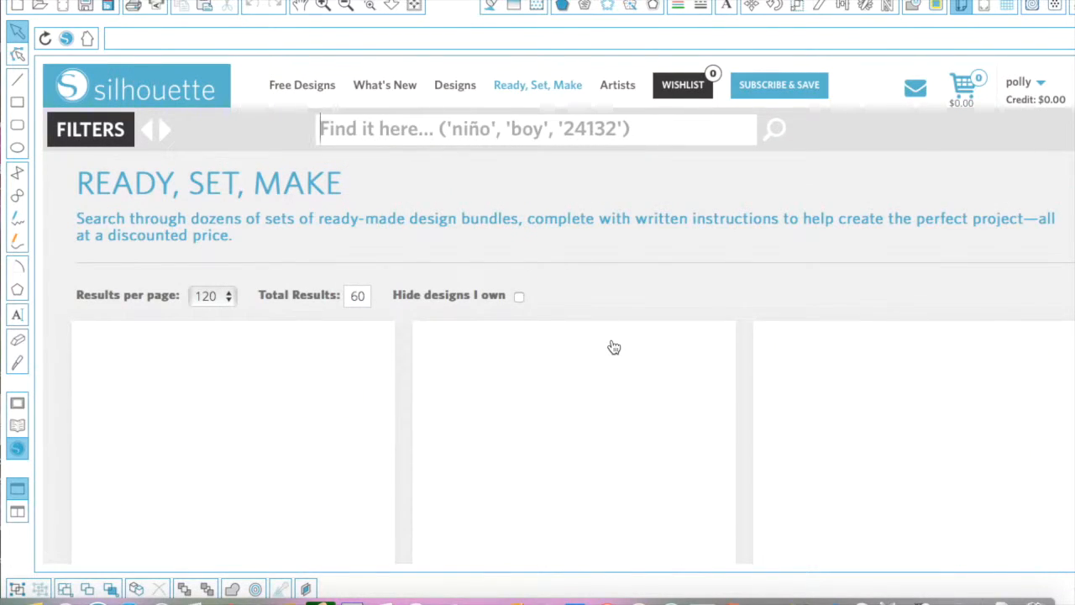
pyautogui.moveTo(614, 347)
pyautogui.scroll(-1, 776, 311)
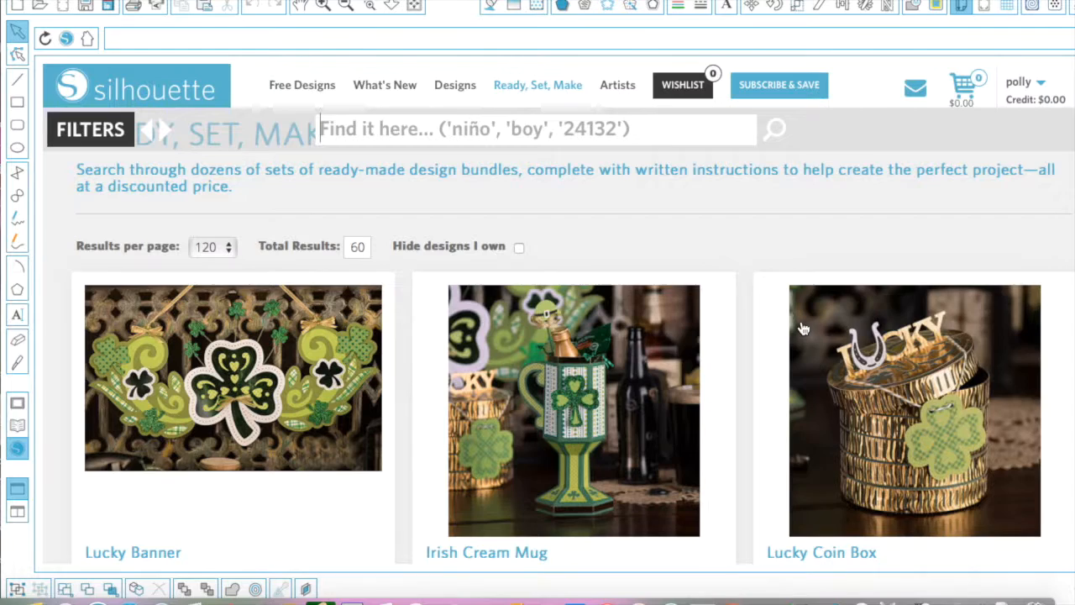
pyautogui.moveTo(804, 329)
pyautogui.scroll(-2, 804, 329)
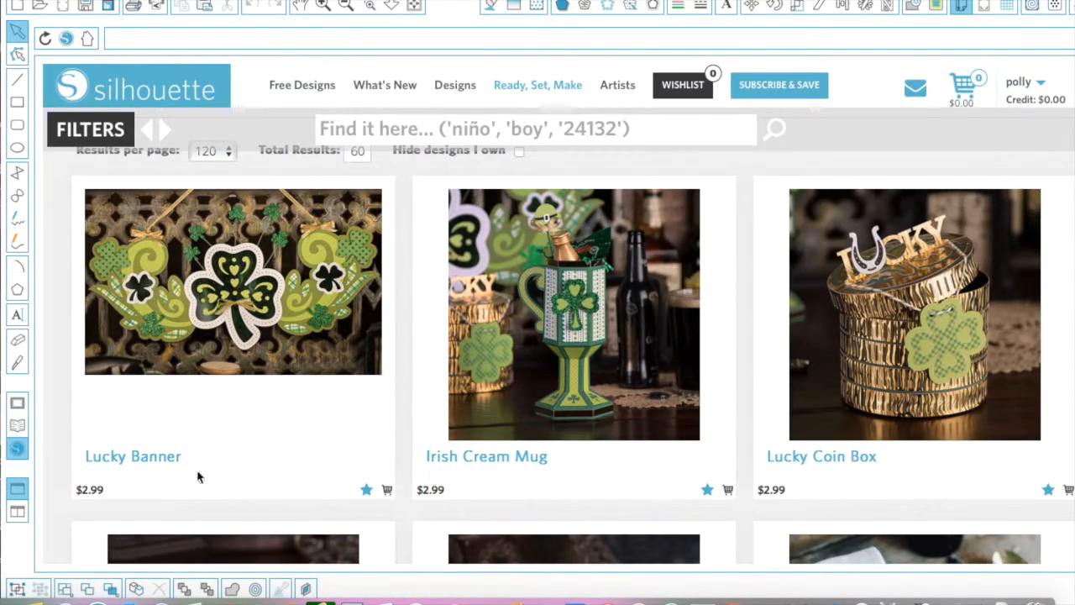
pyautogui.moveTo(218, 438)
pyautogui.scroll(-6, 635, 463)
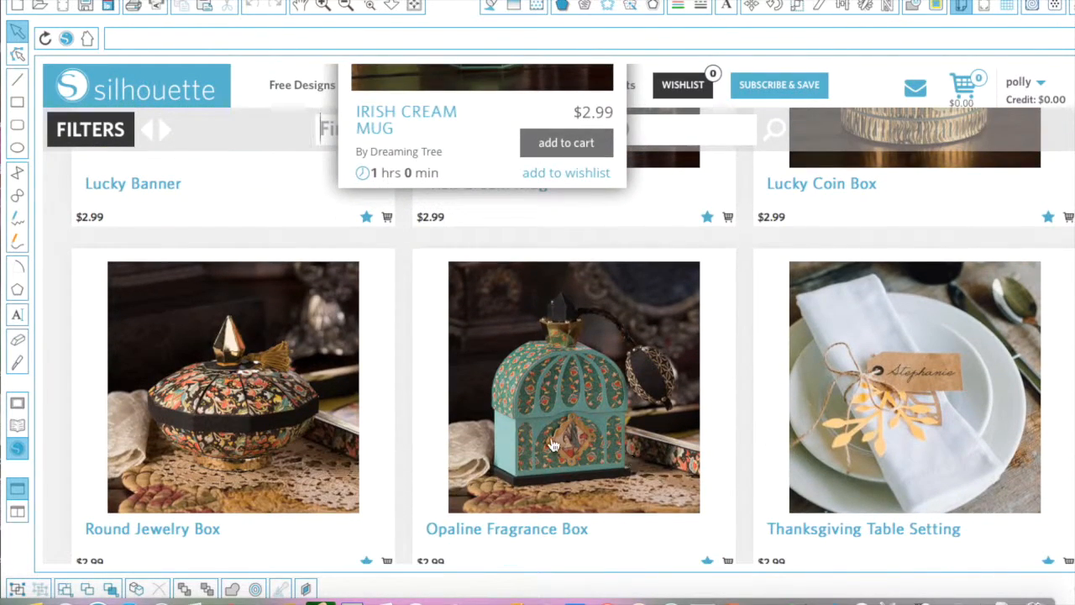
pyautogui.moveTo(569, 383)
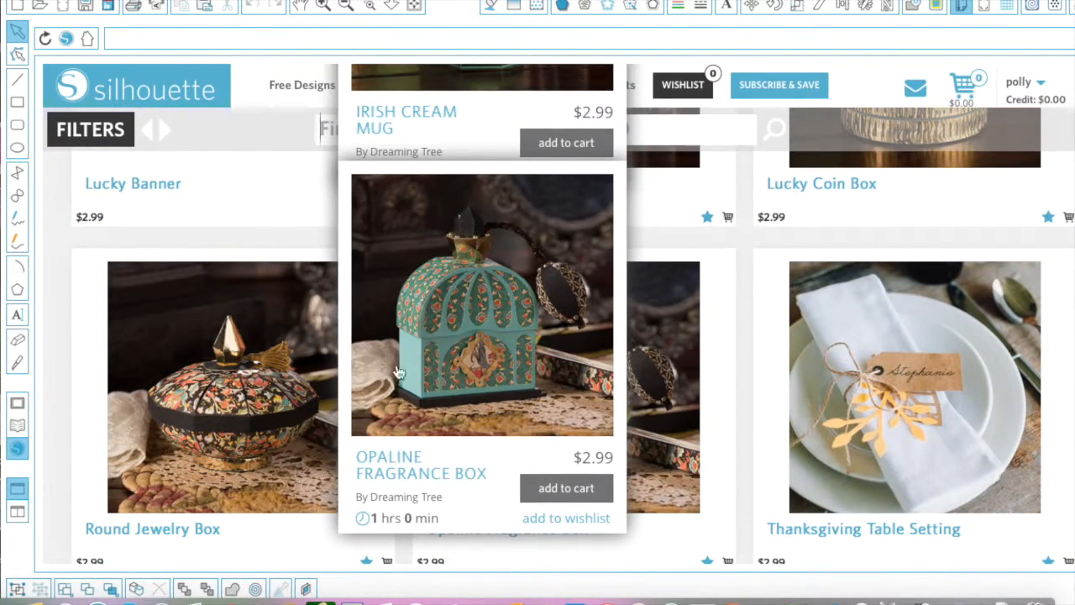
pyautogui.scroll(-3, 723, 499)
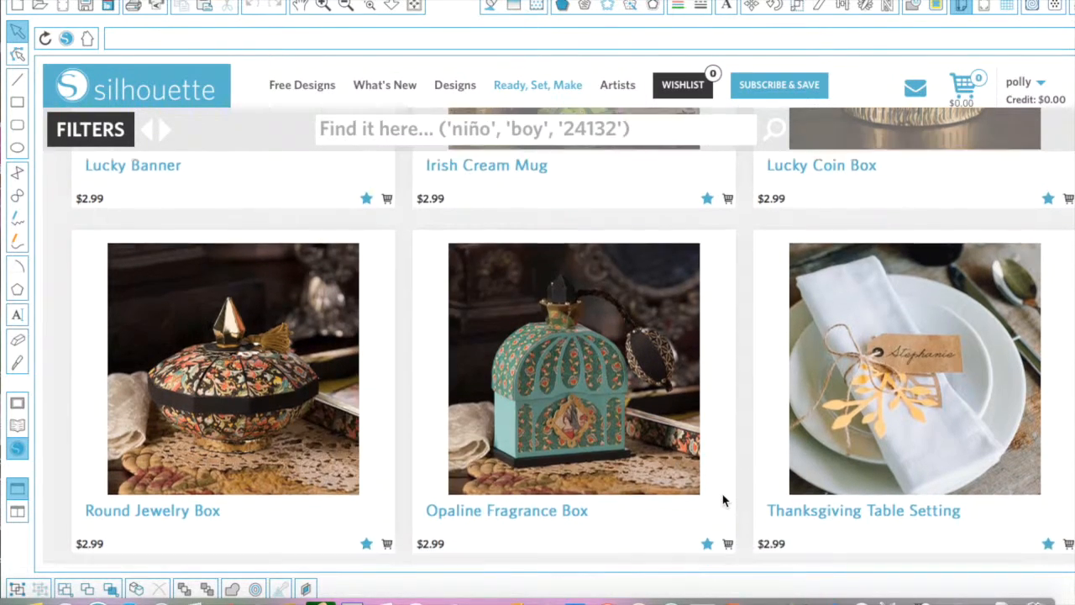
pyautogui.moveTo(914, 256)
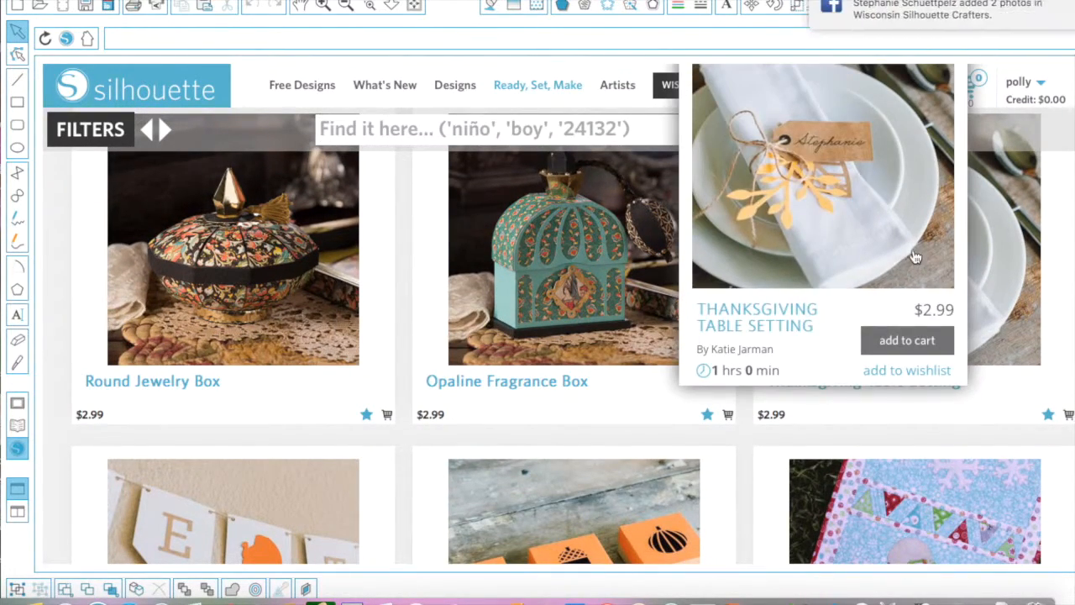
pyautogui.moveTo(537, 168)
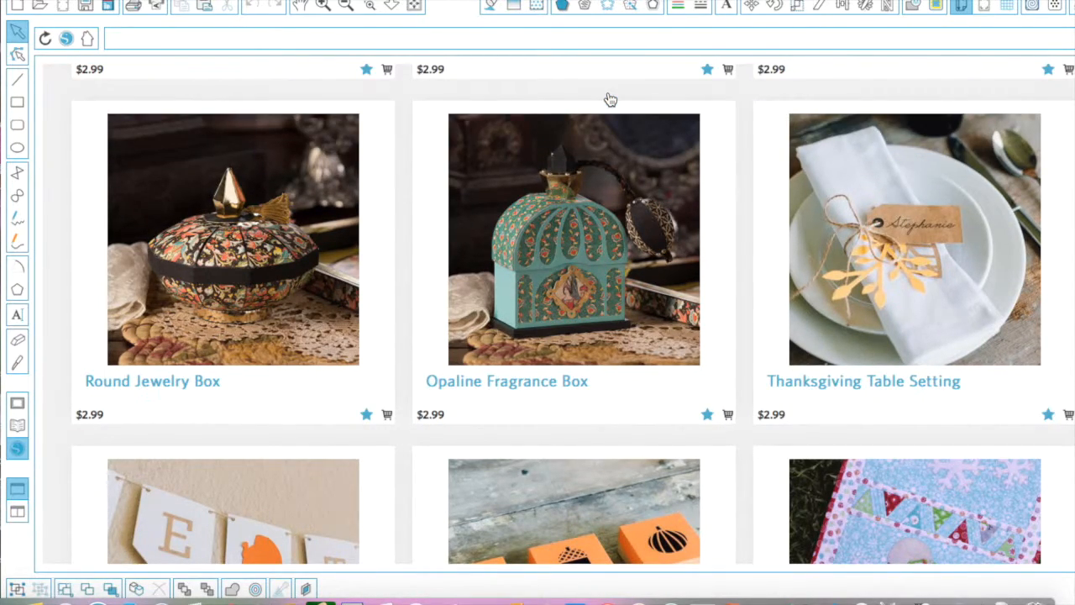
# Look through the store's list of artists and check the contents of the shopping cart
pyautogui.click(611, 99)
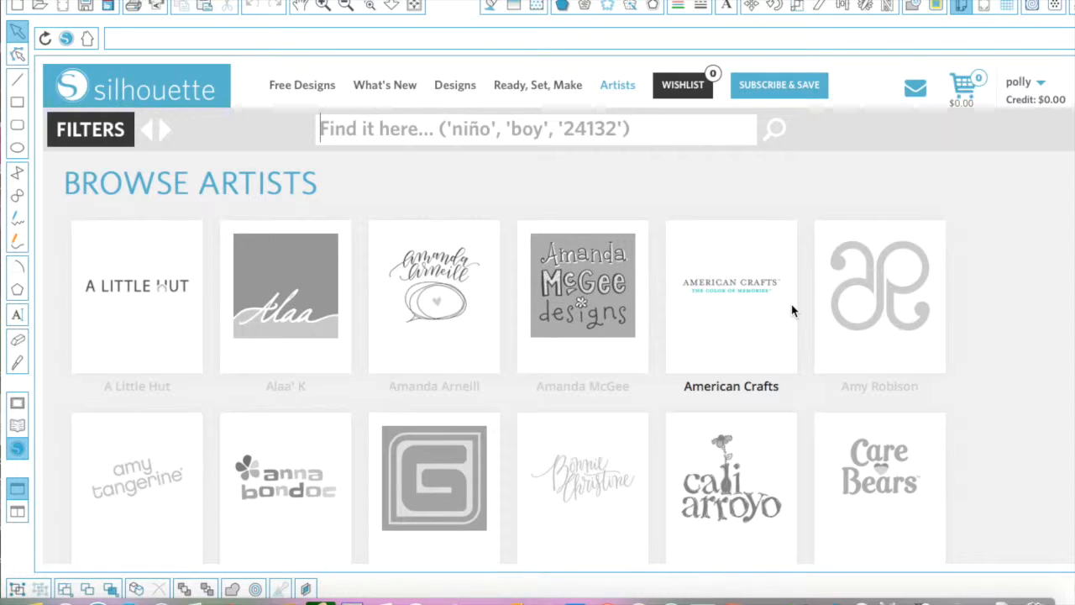
pyautogui.scroll(-3, 791, 309)
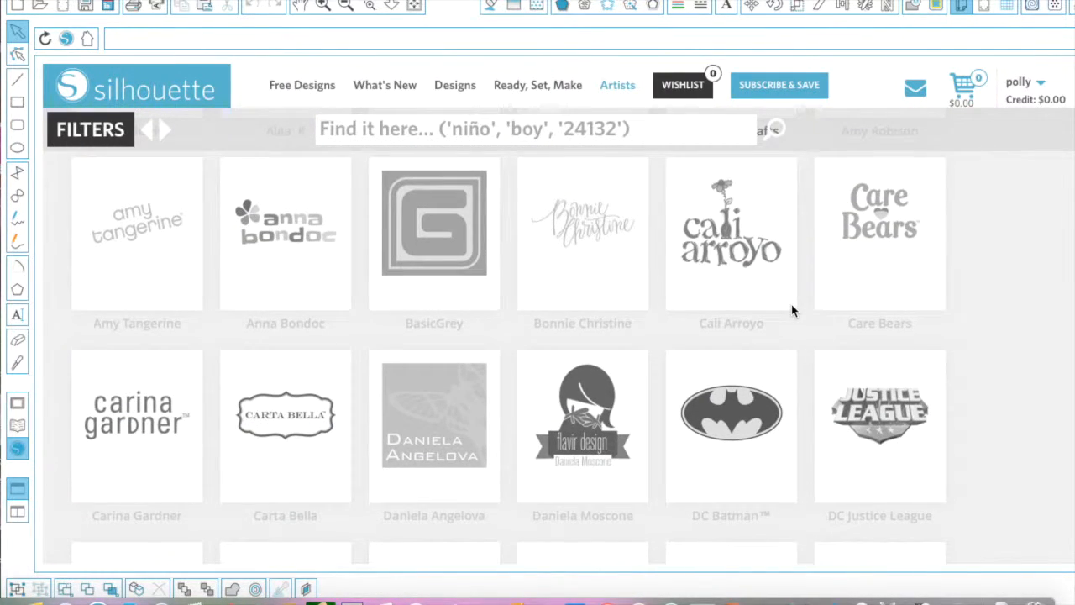
pyautogui.scroll(-5, 936, 389)
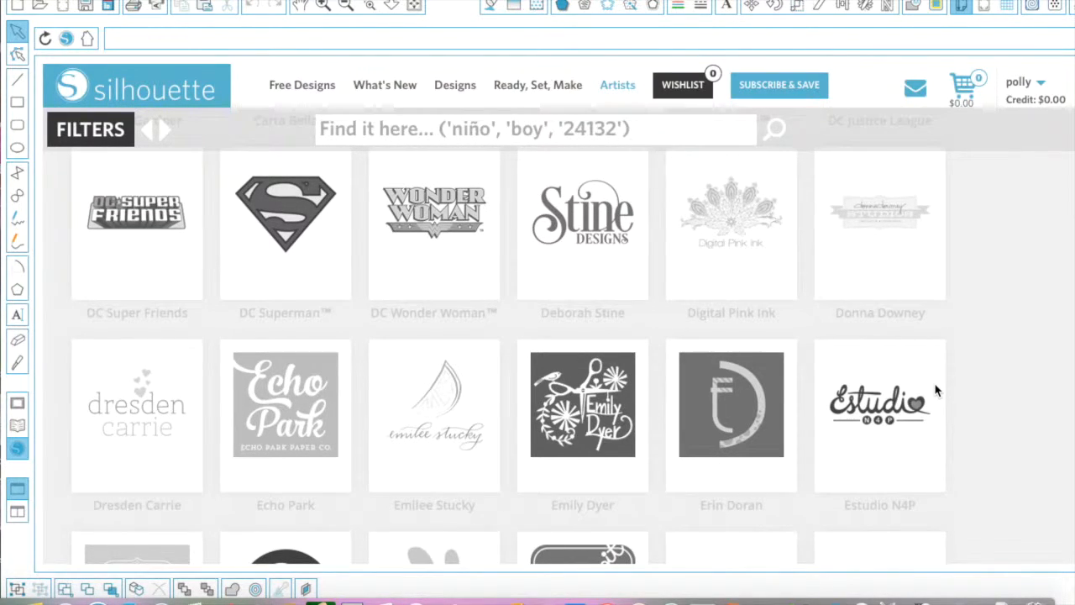
pyautogui.scroll(-3, 936, 389)
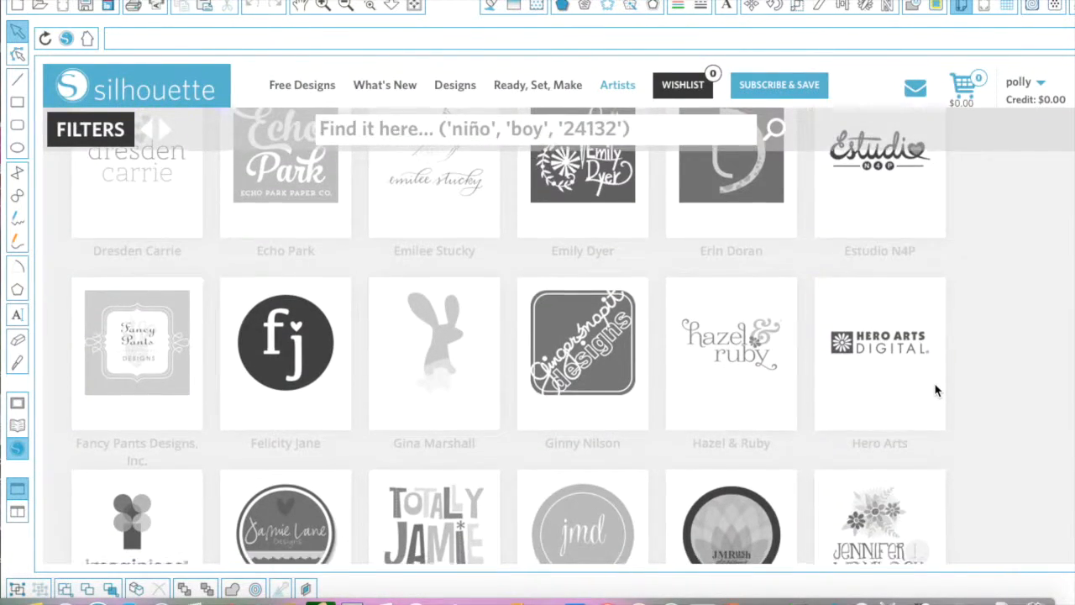
pyautogui.scroll(-3, 936, 389)
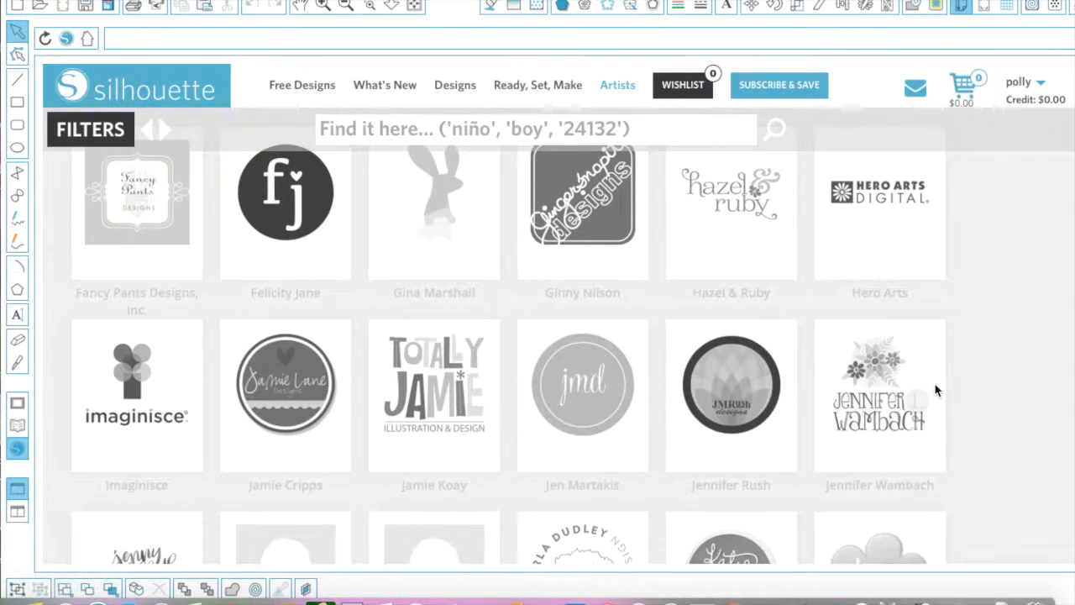
pyautogui.scroll(9, 936, 389)
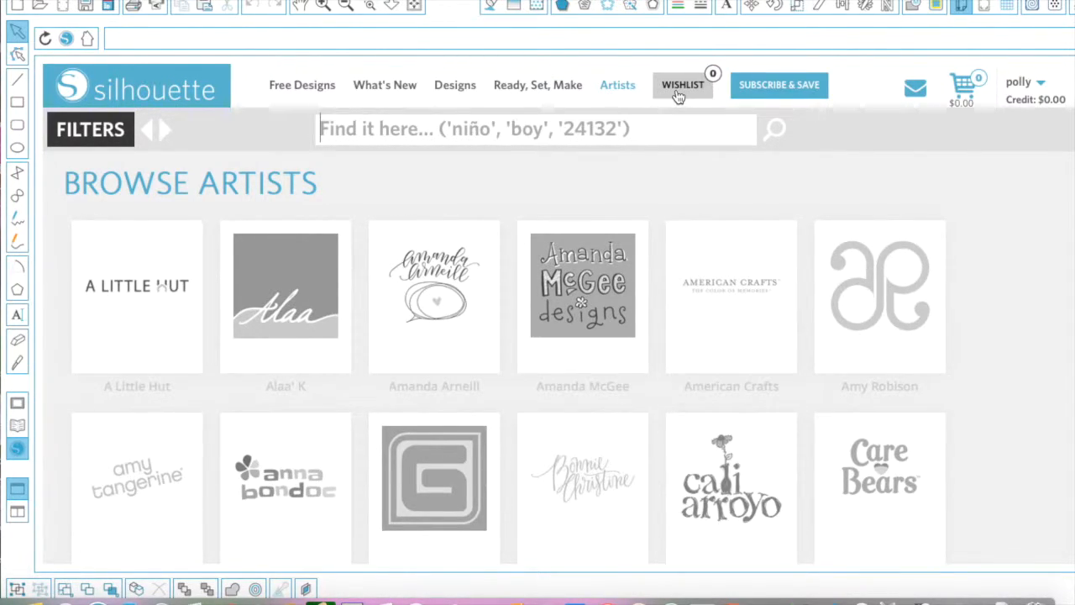
pyautogui.click(965, 85)
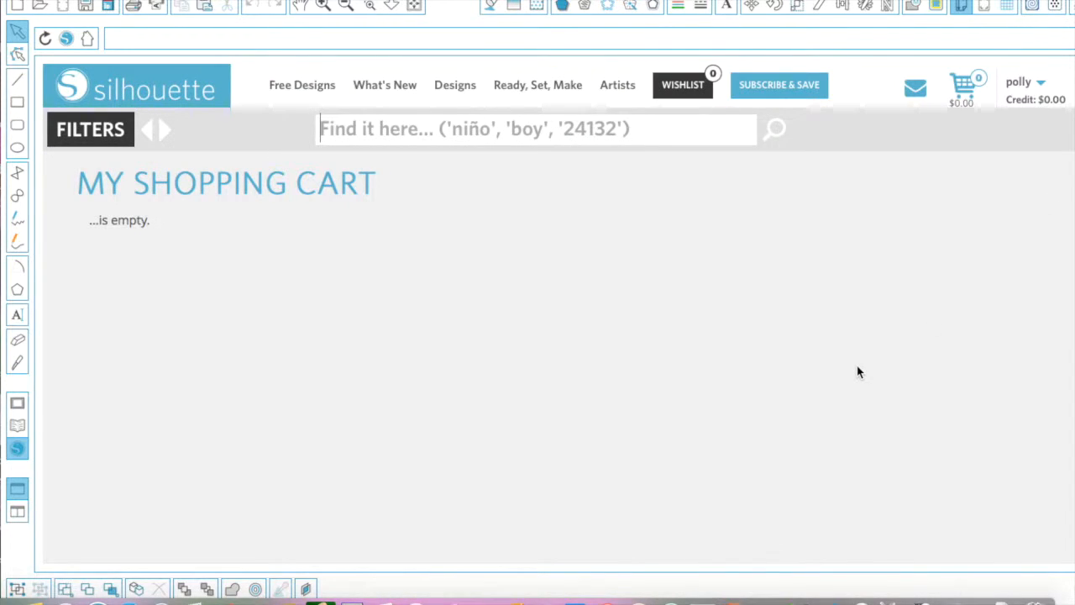
pyautogui.scroll(-2, 859, 372)
# Switch from the store to the library and look through the fonts in My Fonts
pyautogui.click(18, 427)
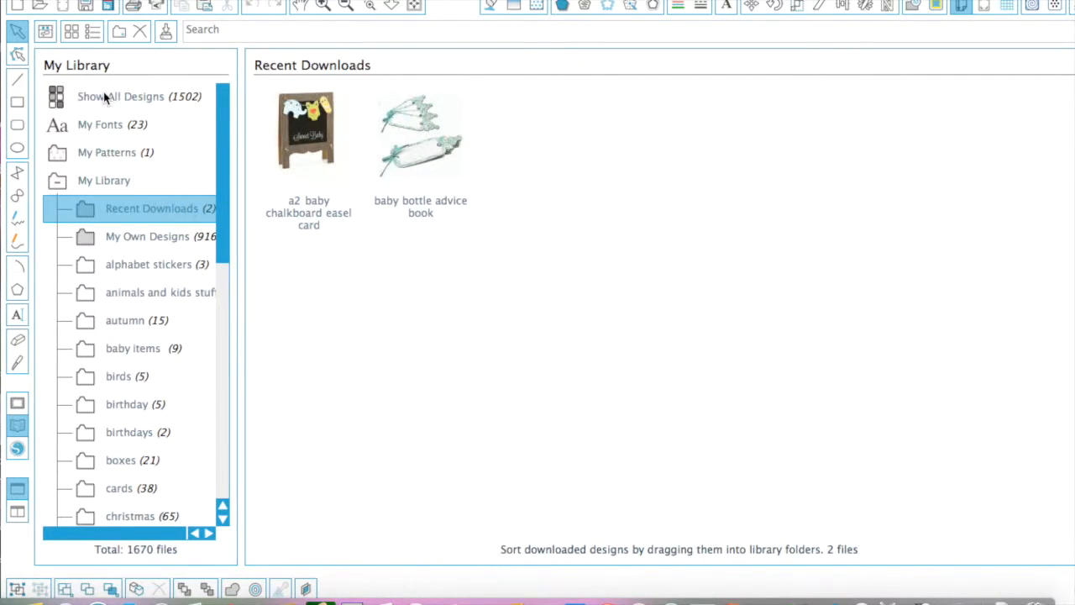
pyautogui.click(94, 126)
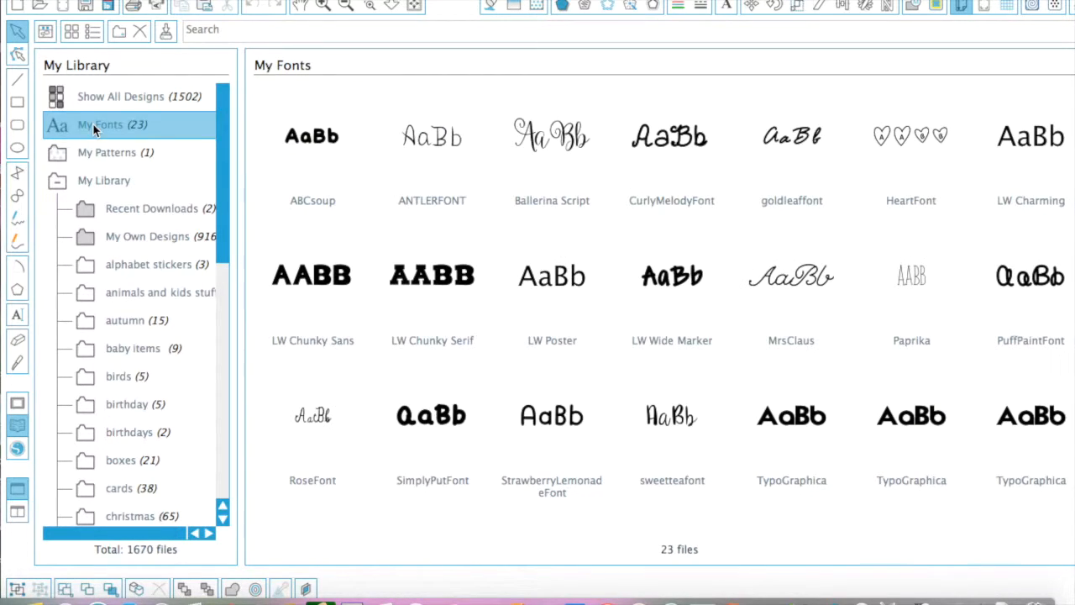
pyautogui.scroll(-3, 550, 197)
pyautogui.scroll(3, 549, 202)
# Show all designs in the library and look through their thumbnails
pyautogui.click(130, 100)
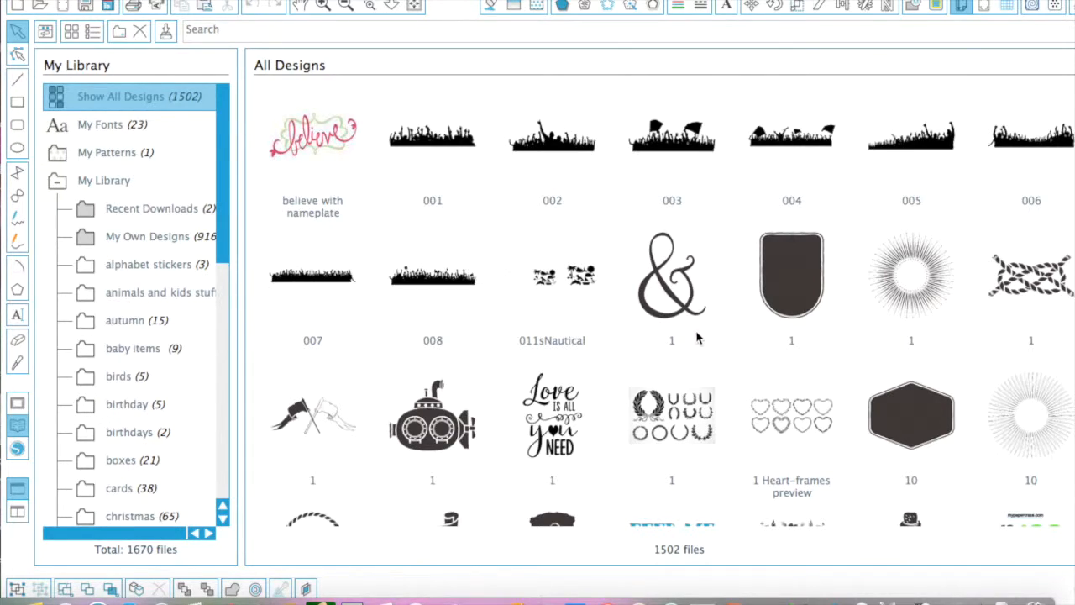
pyautogui.scroll(-1, 696, 337)
pyautogui.scroll(-5, 697, 337)
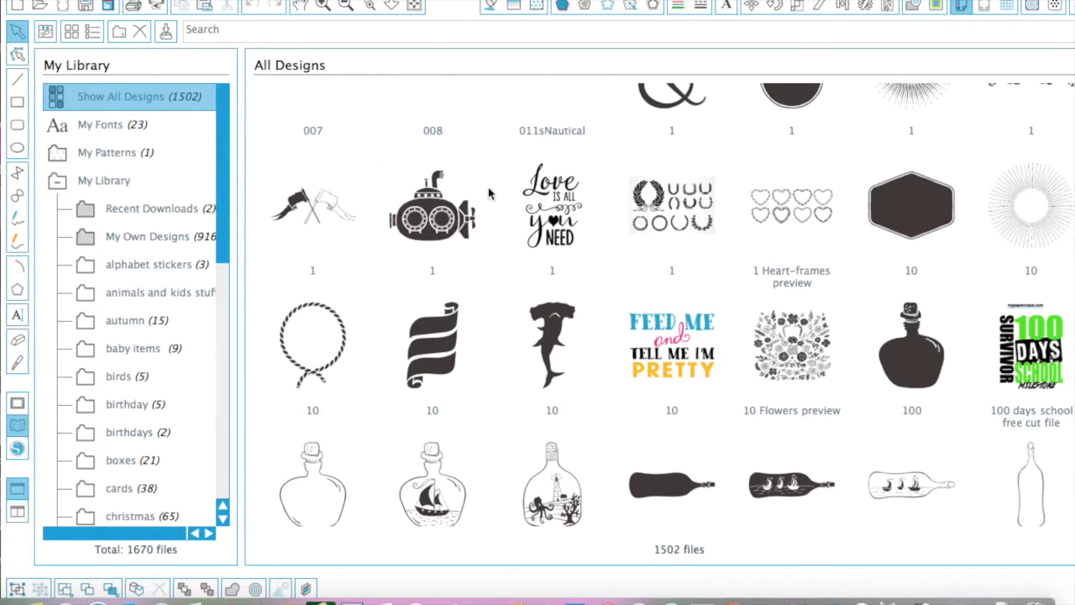
pyautogui.scroll(-10, 592, 440)
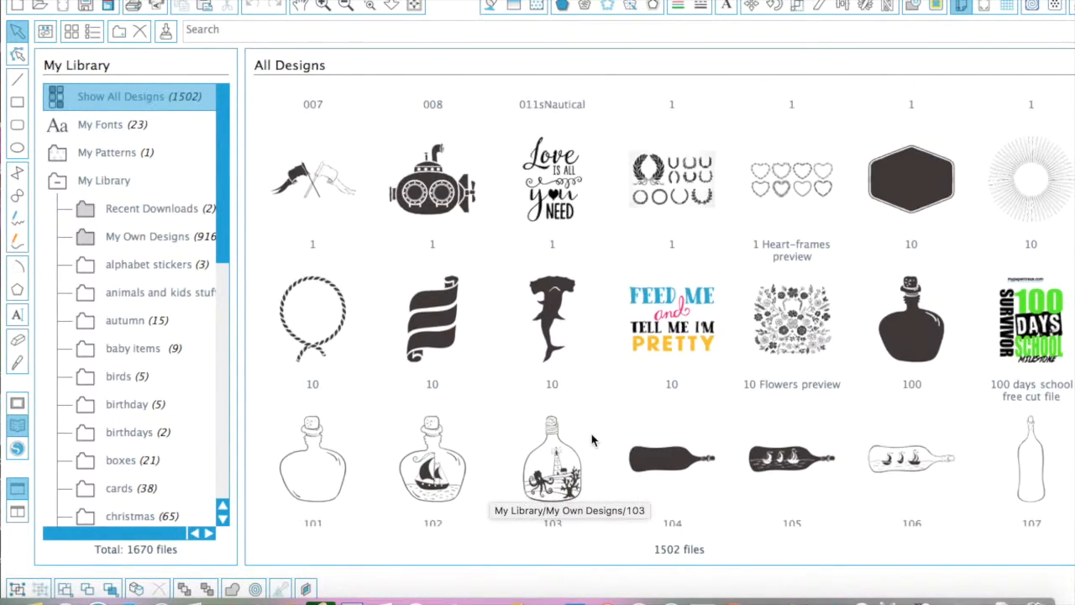
pyautogui.scroll(-20, 592, 439)
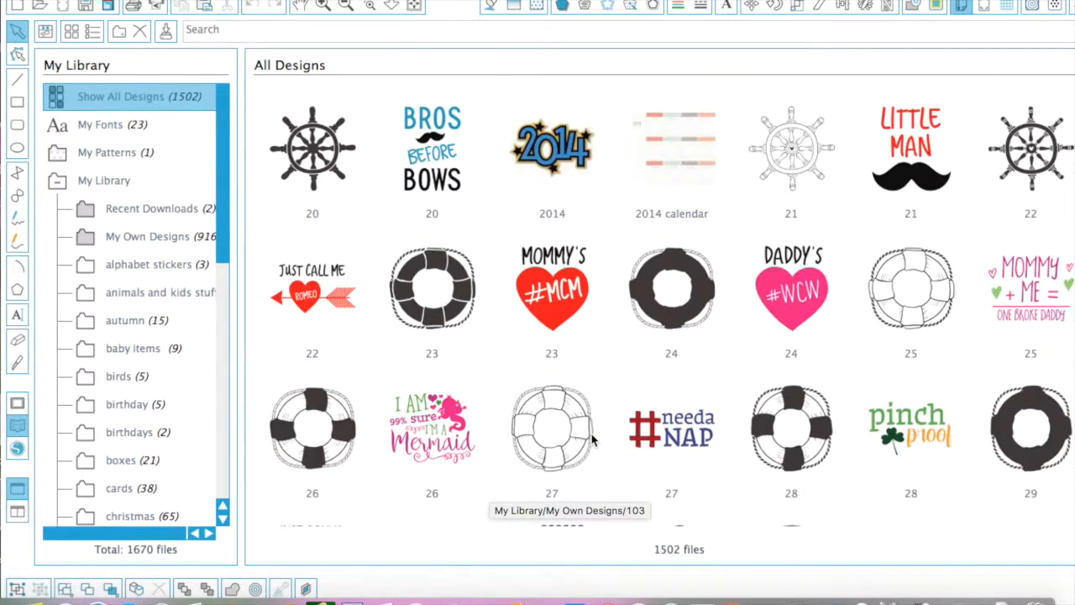
pyautogui.scroll(-20, 593, 439)
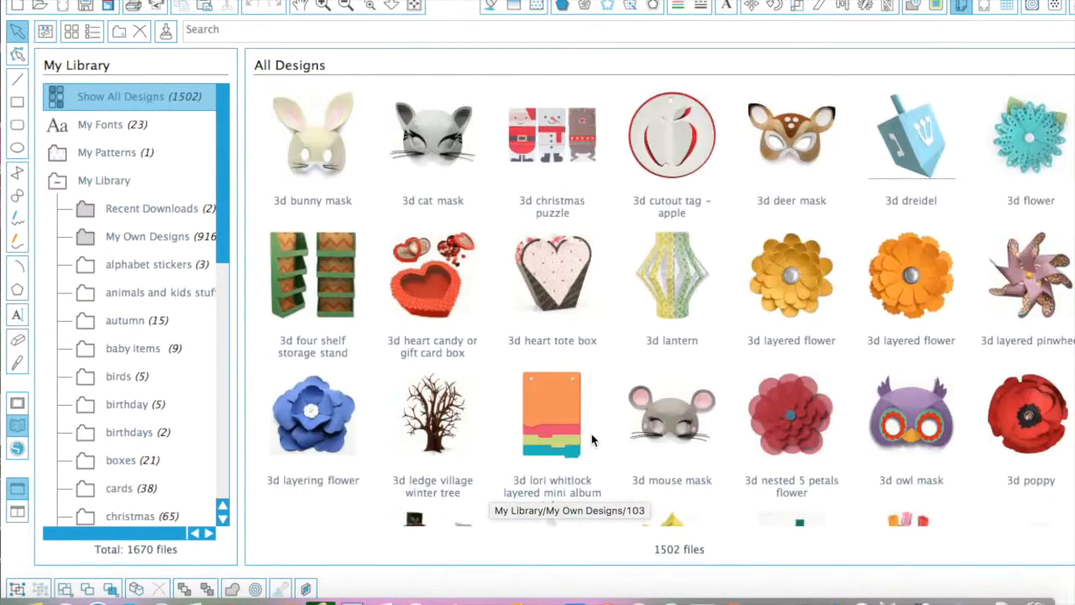
pyautogui.scroll(-20, 592, 439)
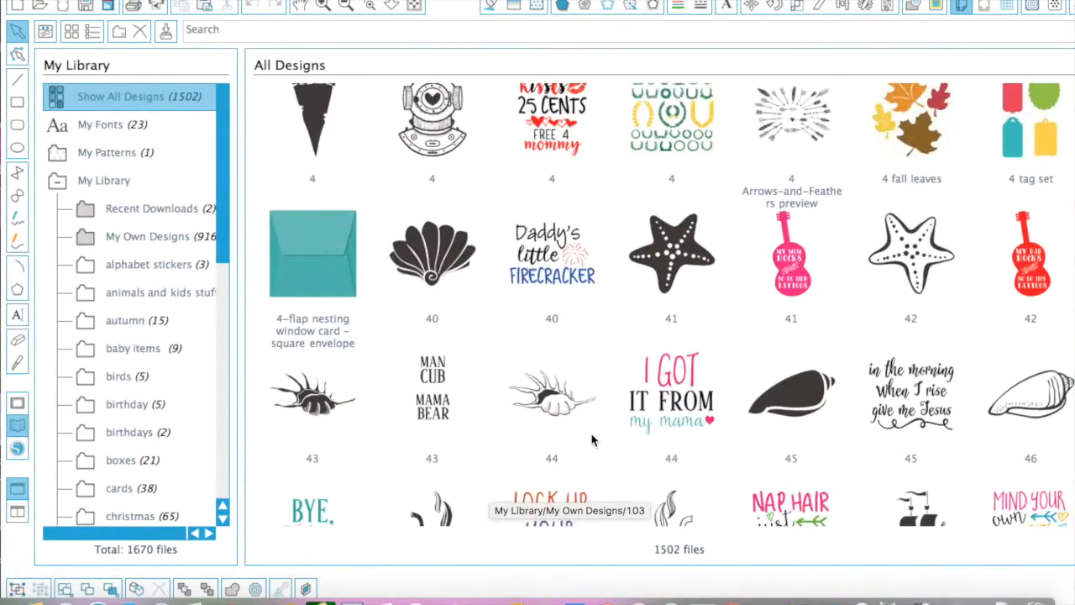
pyautogui.scroll(-3, 593, 440)
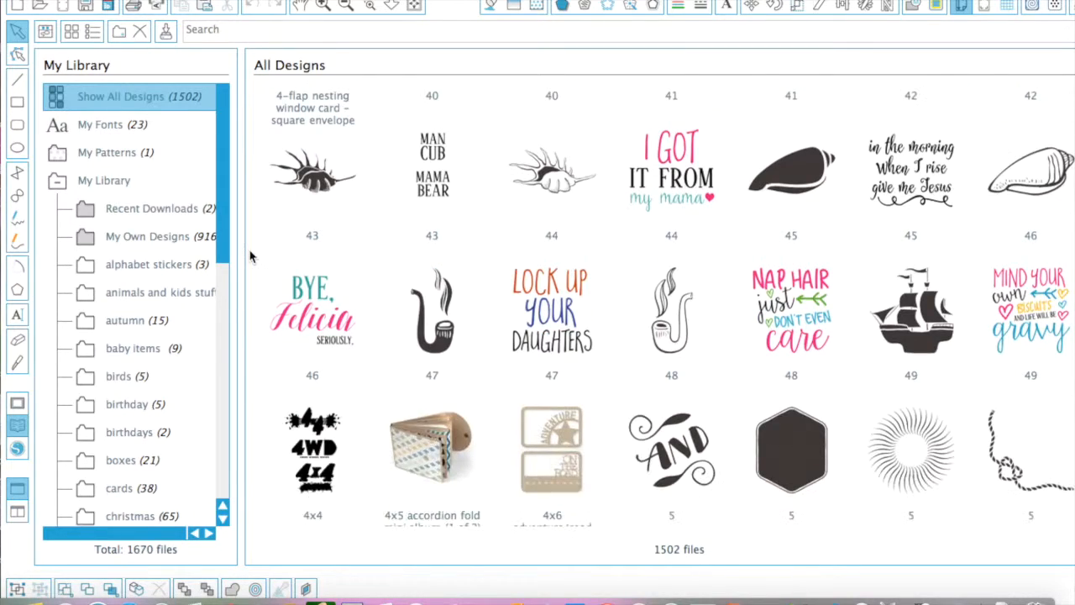
# Add a new folder under My Library and find it in the folder list
pyautogui.click(55, 185)
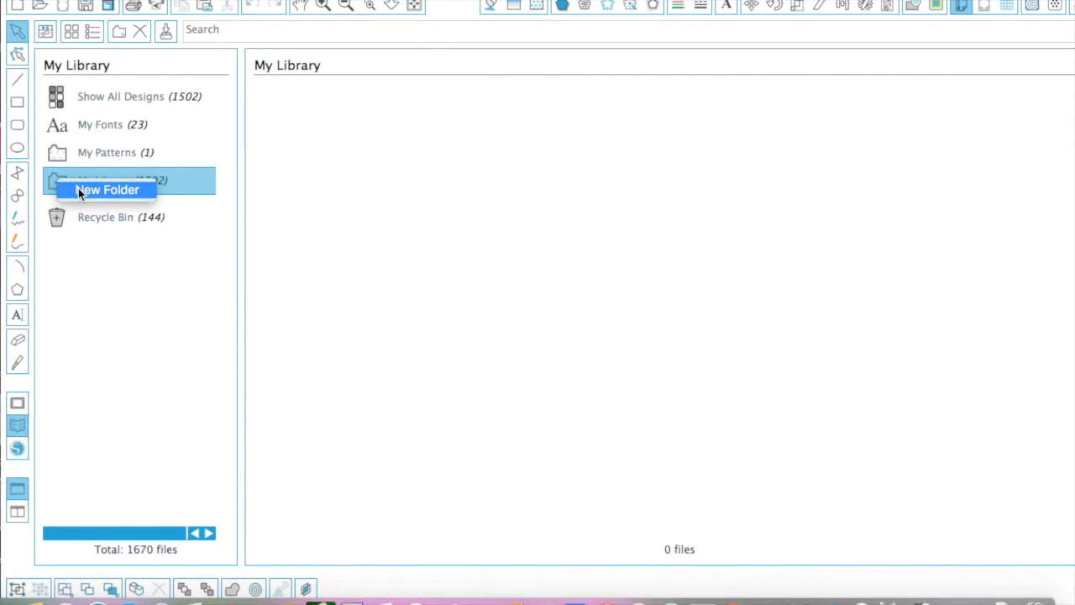
pyautogui.click(78, 188)
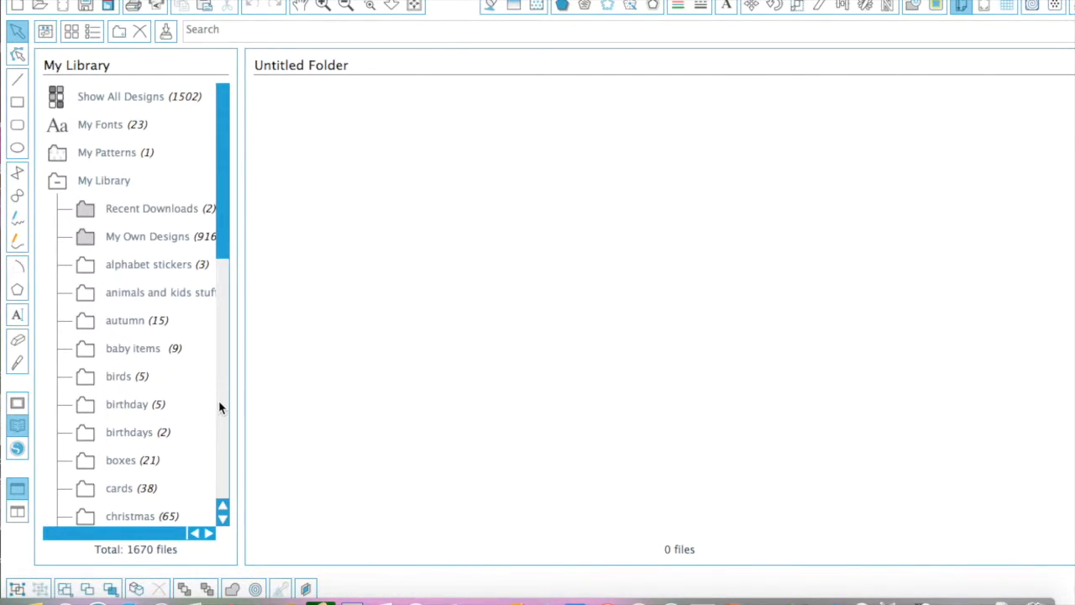
pyautogui.scroll(-10, 168, 431)
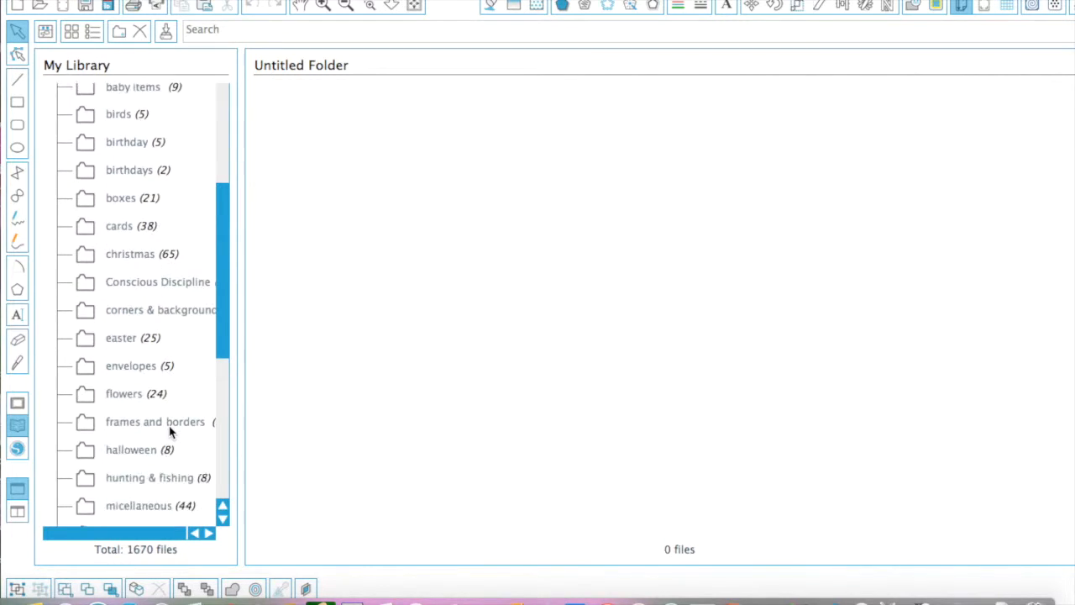
pyautogui.scroll(10, 168, 407)
pyautogui.scroll(-3, 163, 384)
pyautogui.scroll(-6, 163, 384)
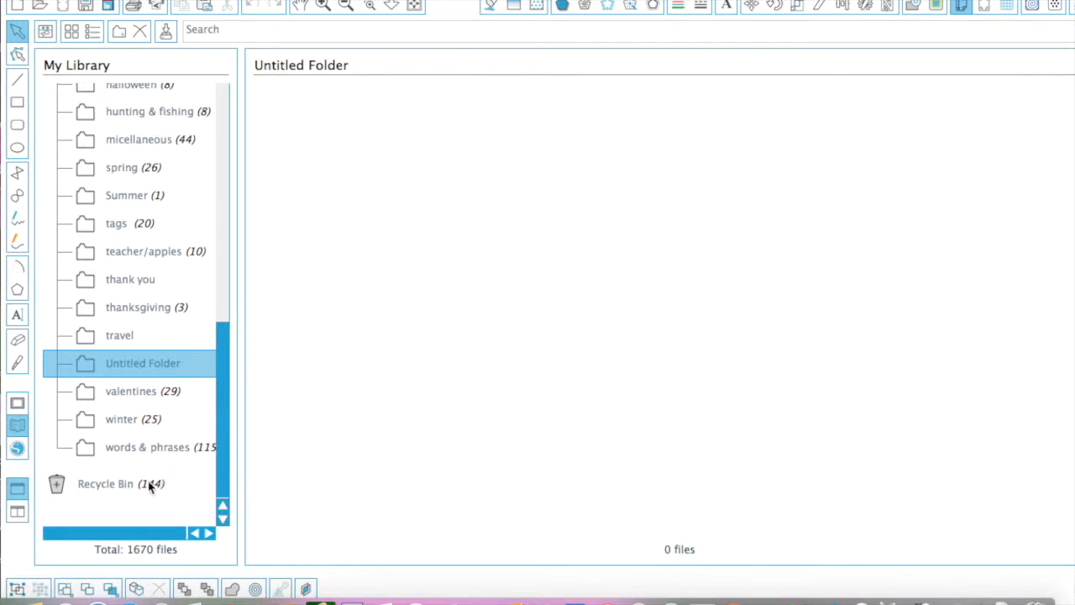
# Look through the library's folders and delete the new untitled folder
pyautogui.scroll(5, 130, 170)
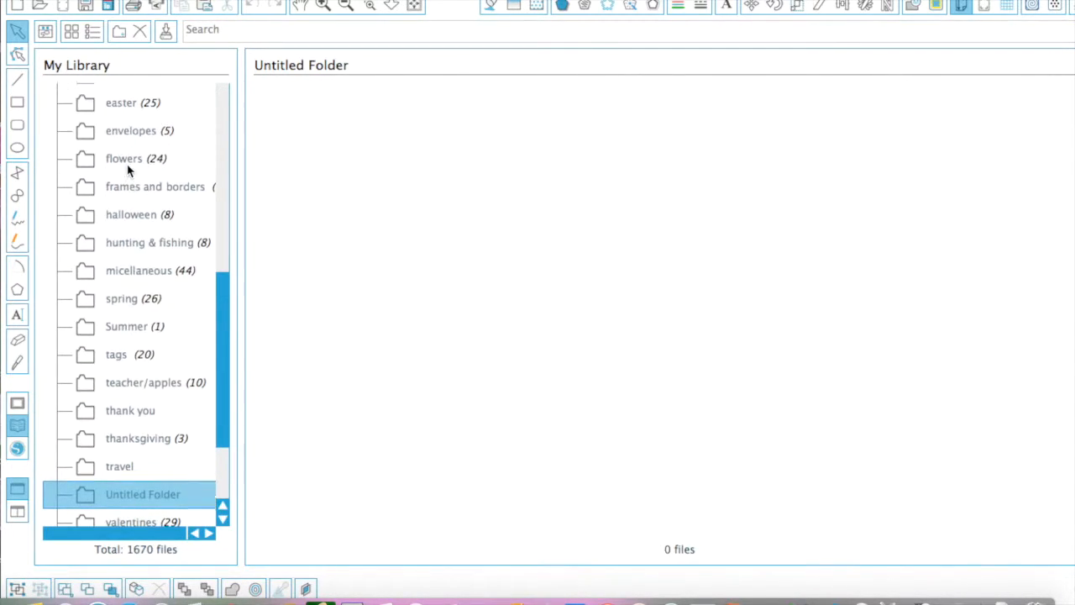
pyautogui.scroll(7, 127, 170)
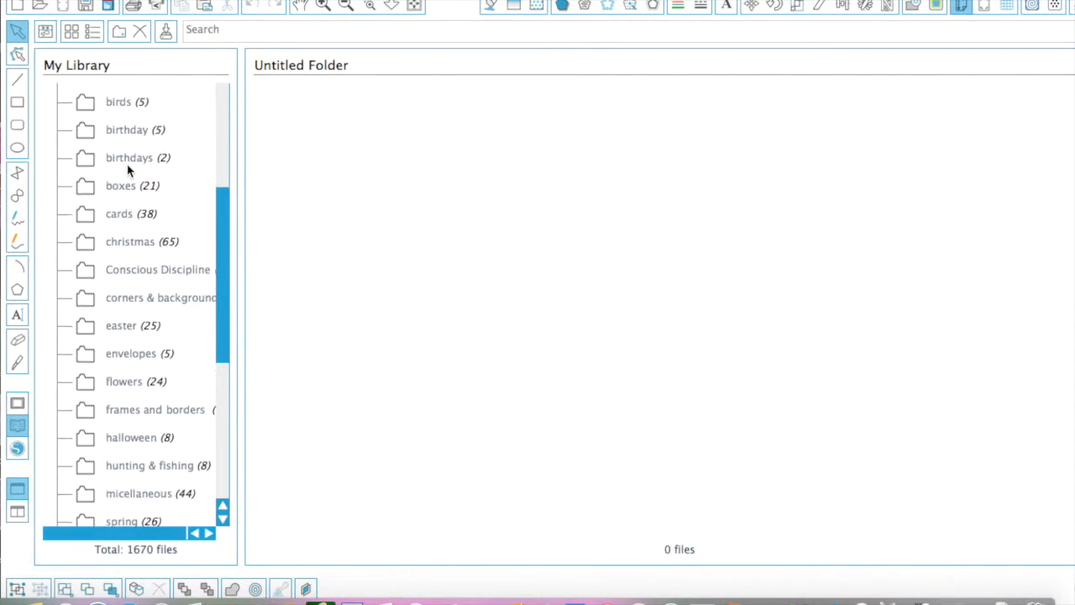
pyautogui.scroll(4, 128, 170)
pyautogui.scroll(-15, 128, 170)
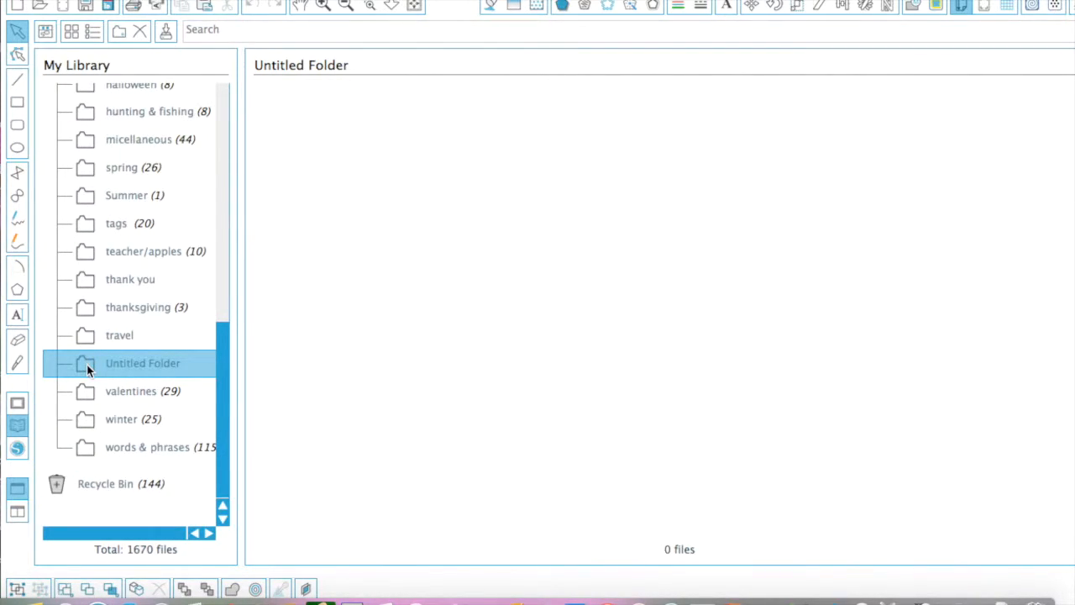
pyautogui.rightClick(87, 367)
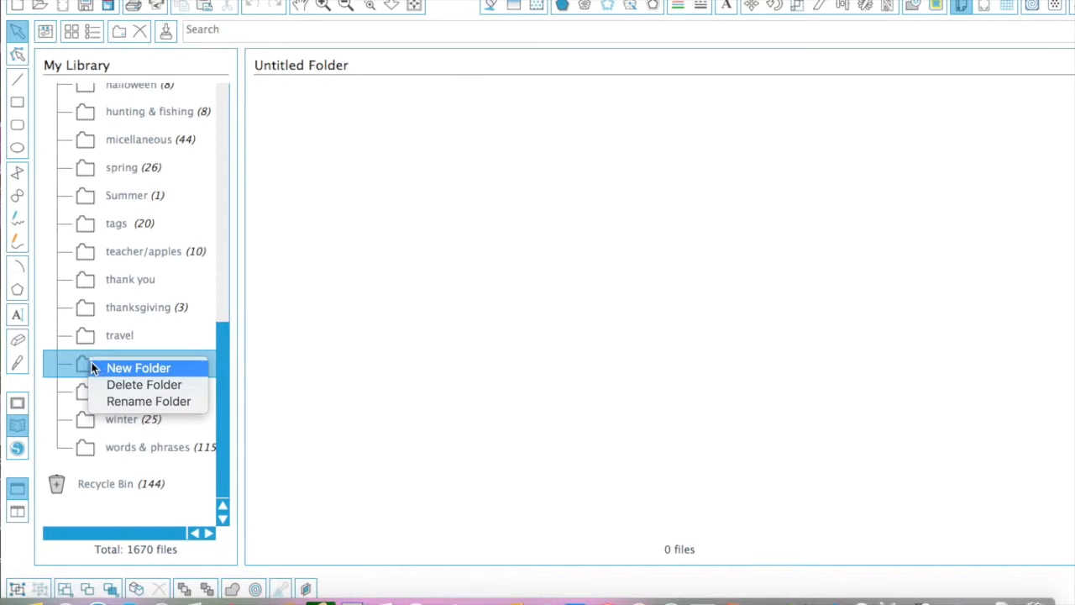
pyautogui.click(111, 389)
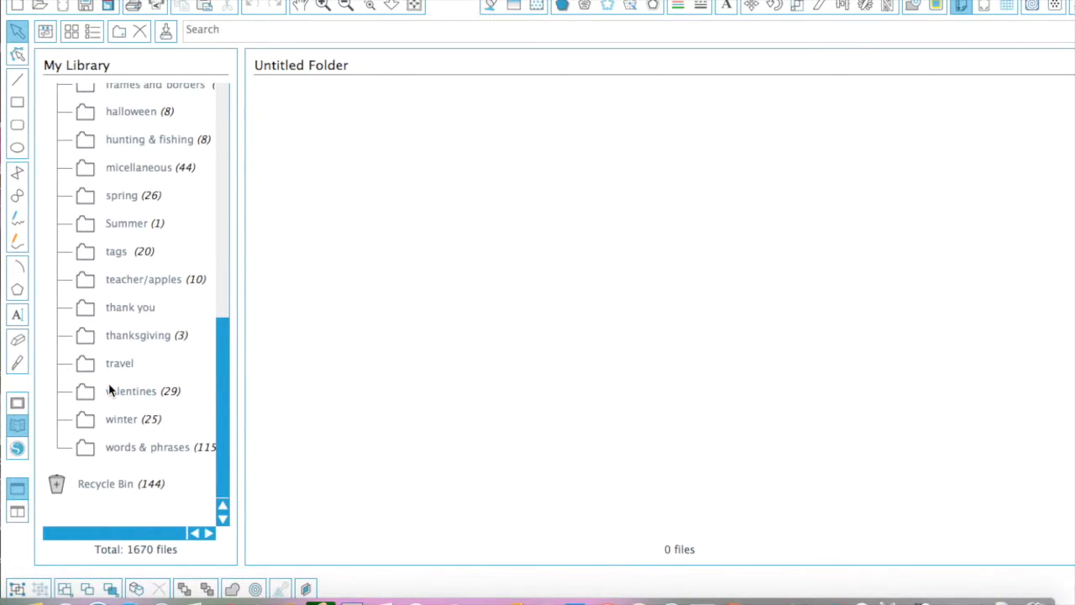
# Move the a2 baby chalkboard easel card and the baby bottle advice book from Recent Downloads into the baby items folder
pyautogui.scroll(10, 132, 325)
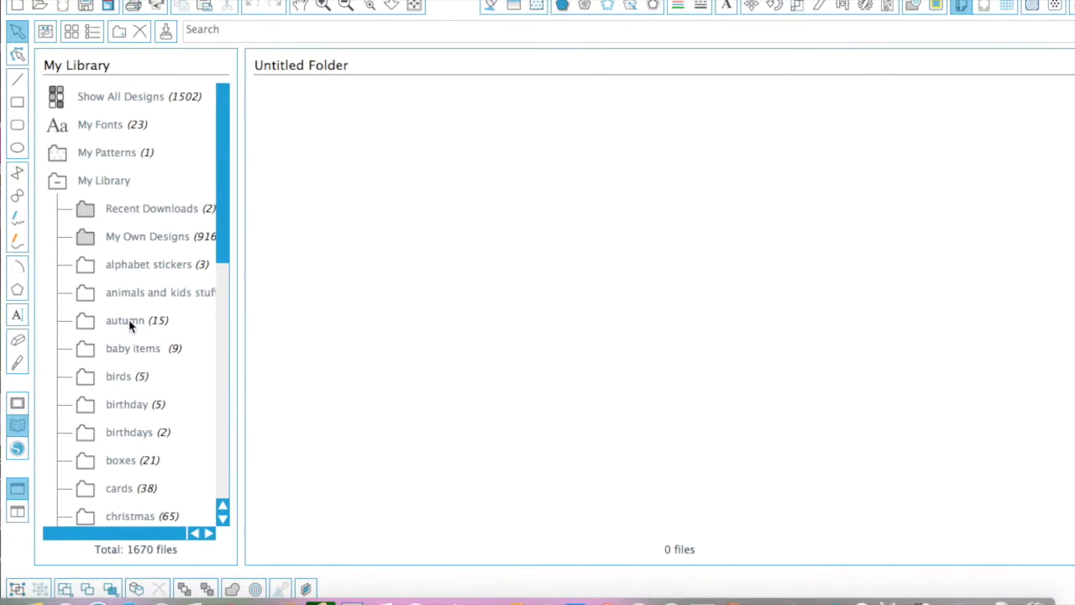
pyautogui.click(118, 210)
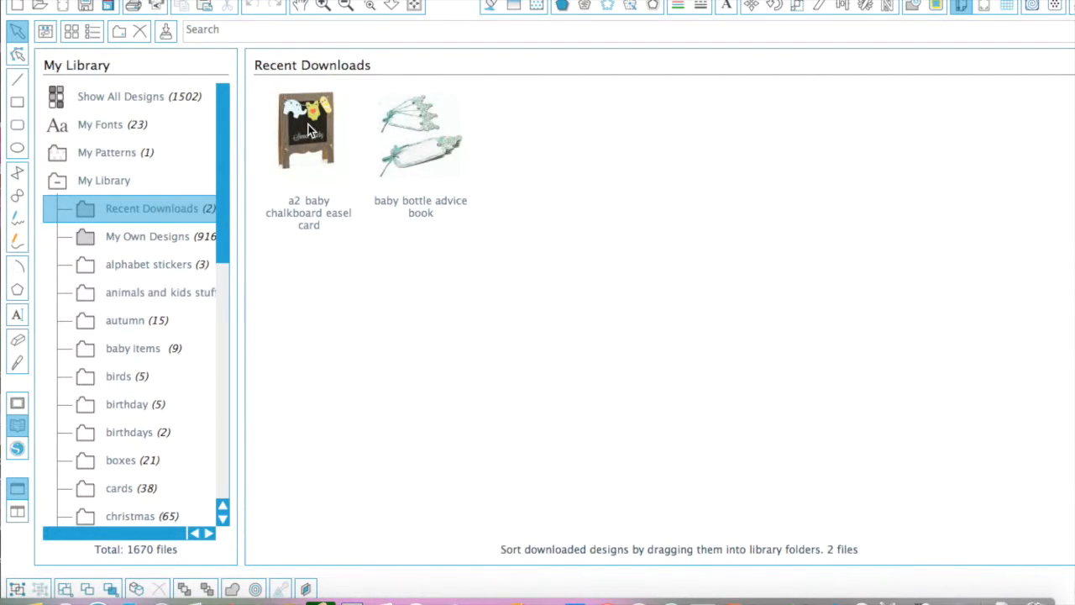
pyautogui.moveTo(309, 124); pyautogui.dragTo(154, 348)
pyautogui.moveTo(305, 114); pyautogui.dragTo(172, 346)
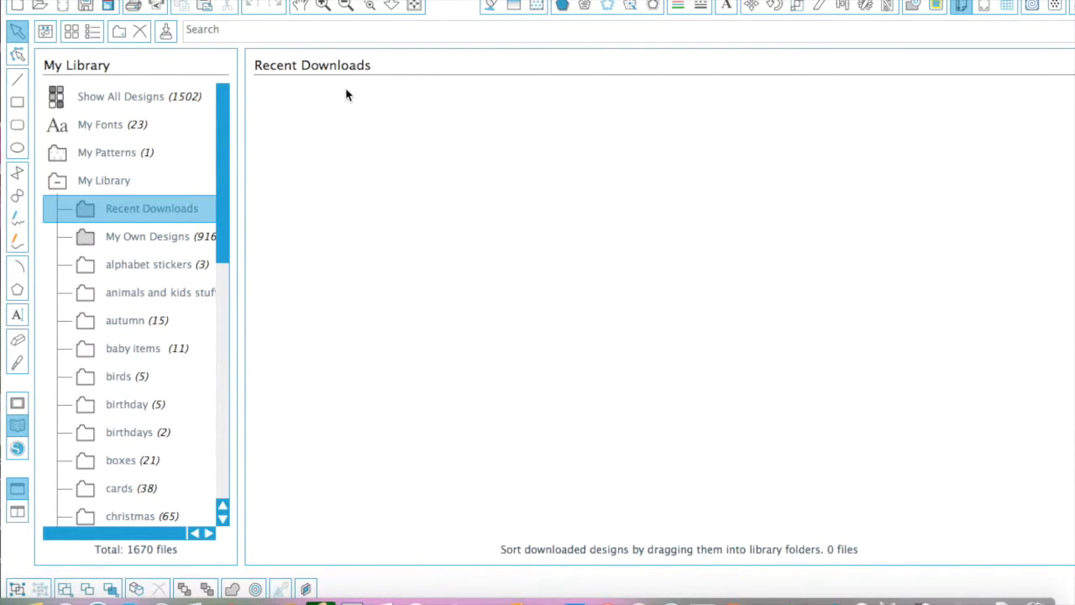
# Return from the library to the design page, activate the Text tool and choose the Font-On-A-Stick font
pyautogui.click(17, 406)
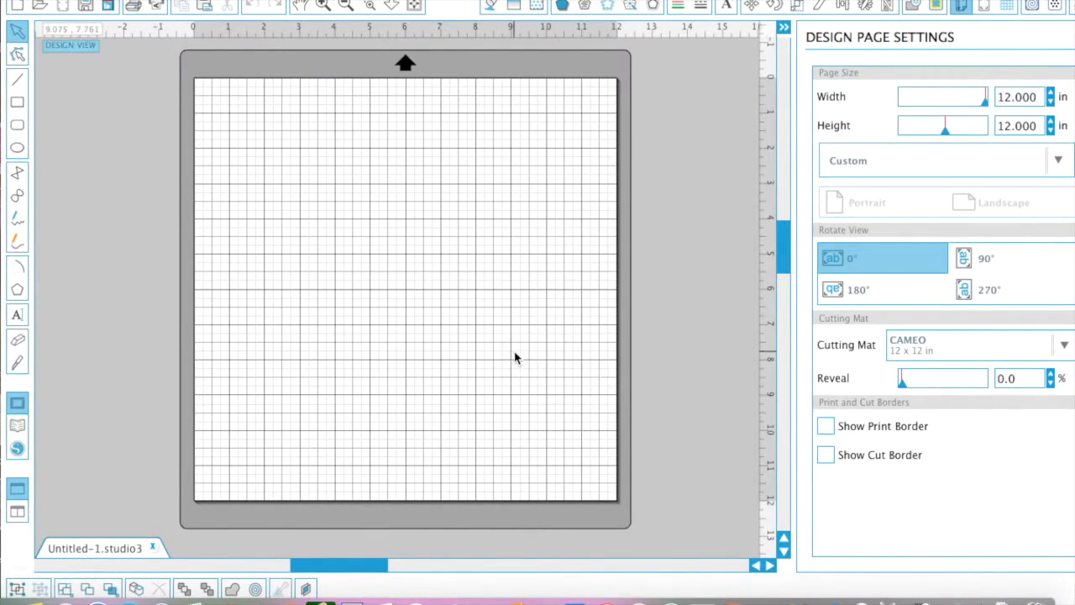
pyautogui.click(19, 318)
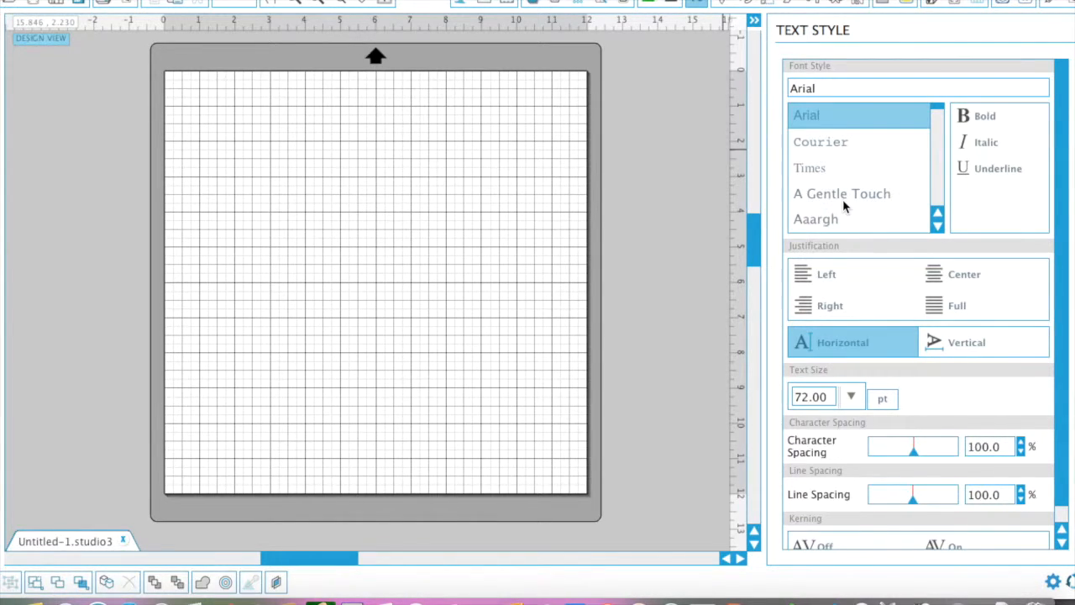
pyautogui.scroll(-8, 843, 199)
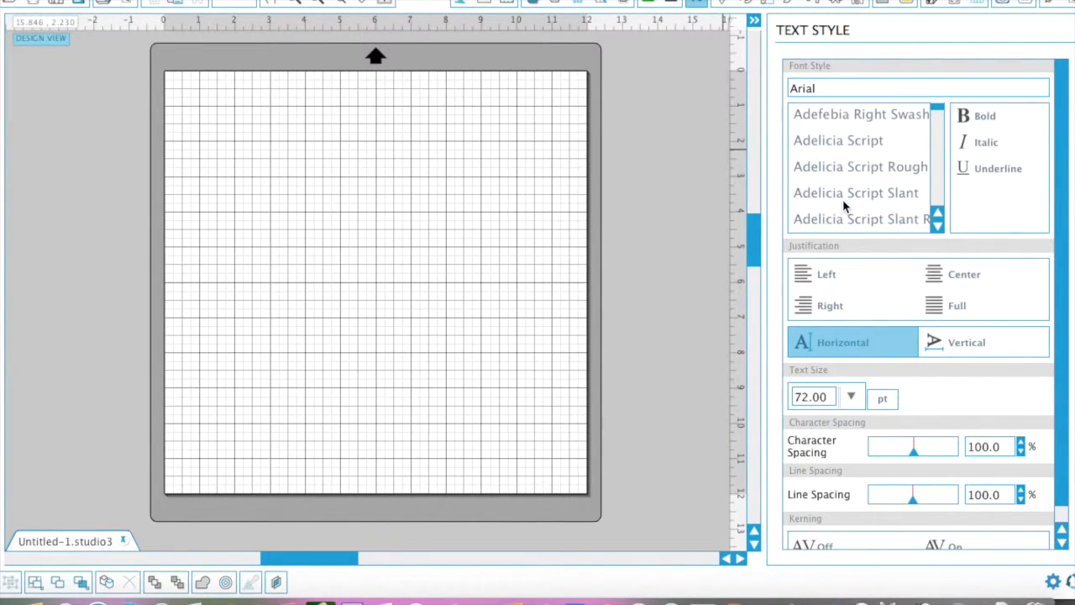
pyautogui.scroll(-12, 842, 199)
pyautogui.scroll(-10, 843, 200)
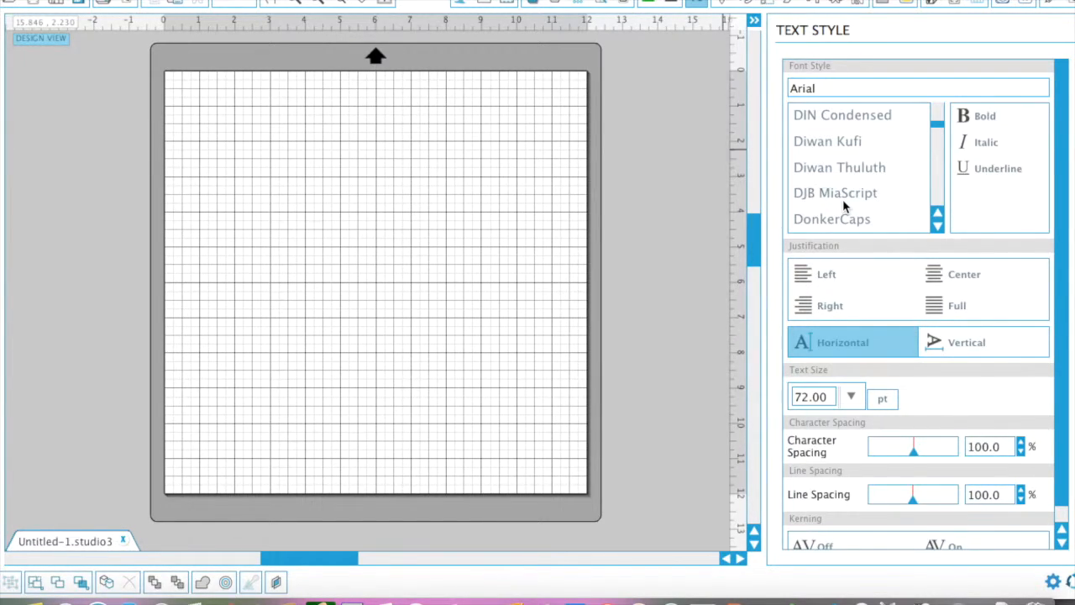
pyautogui.scroll(-10, 842, 199)
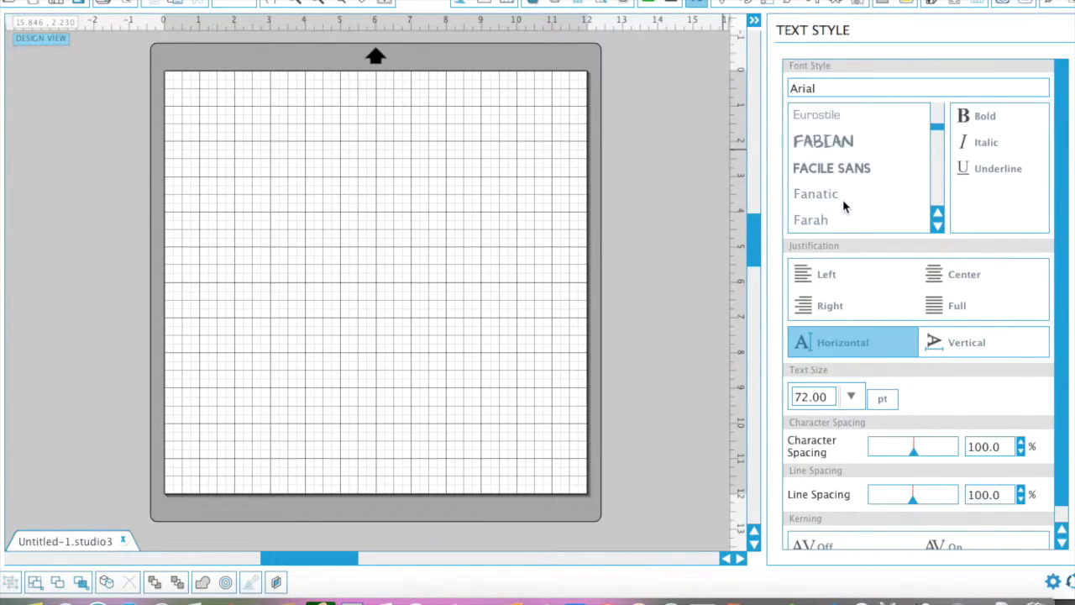
pyautogui.scroll(-5, 843, 199)
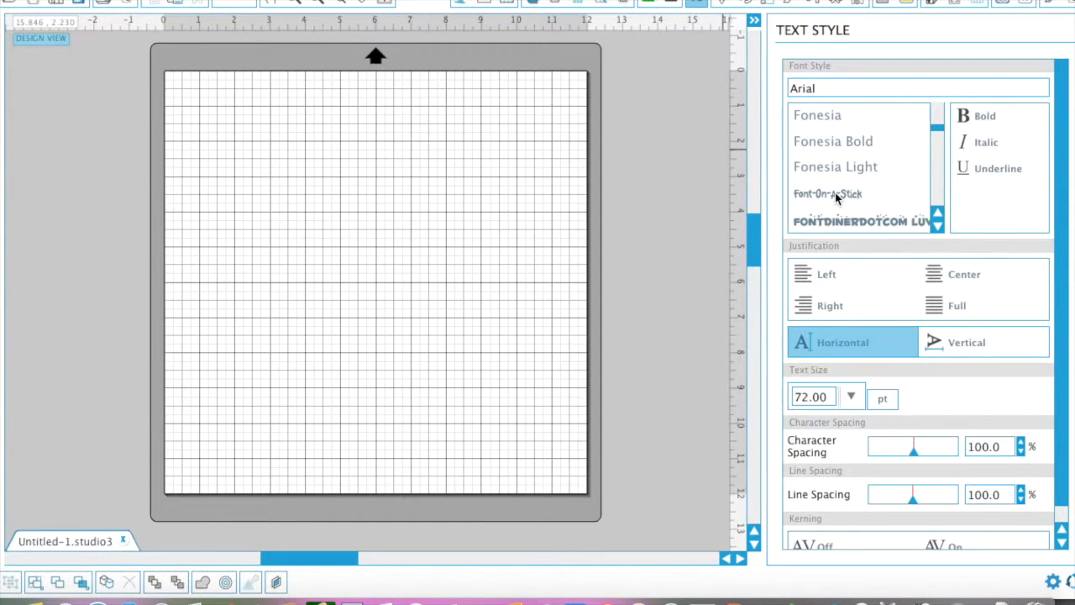
pyautogui.click(835, 195)
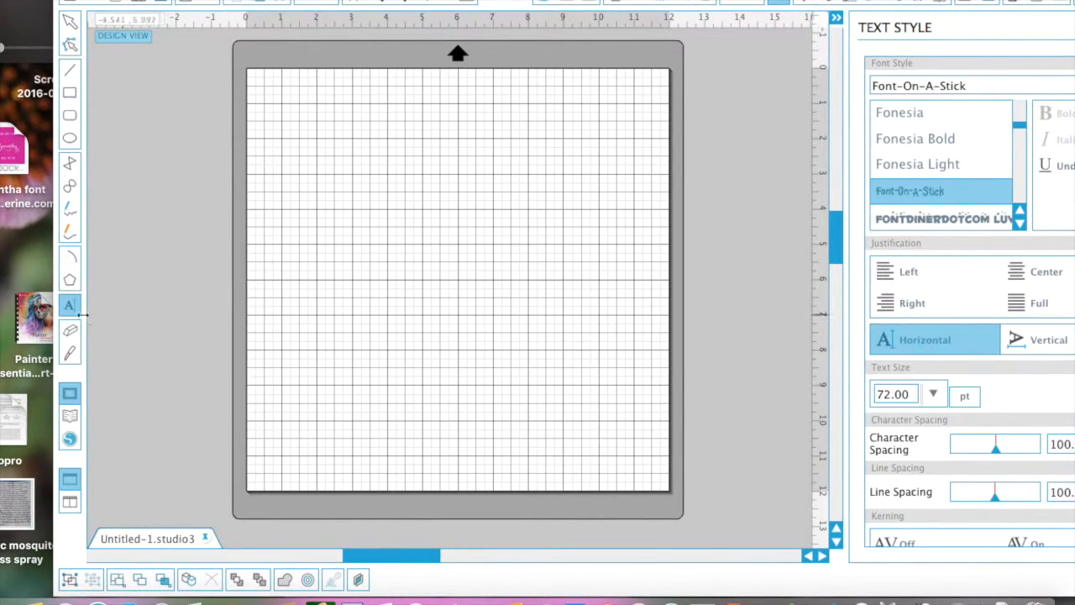
# Add the word TEXT near the upper-left corner of the design page
pyautogui.click(71, 307)
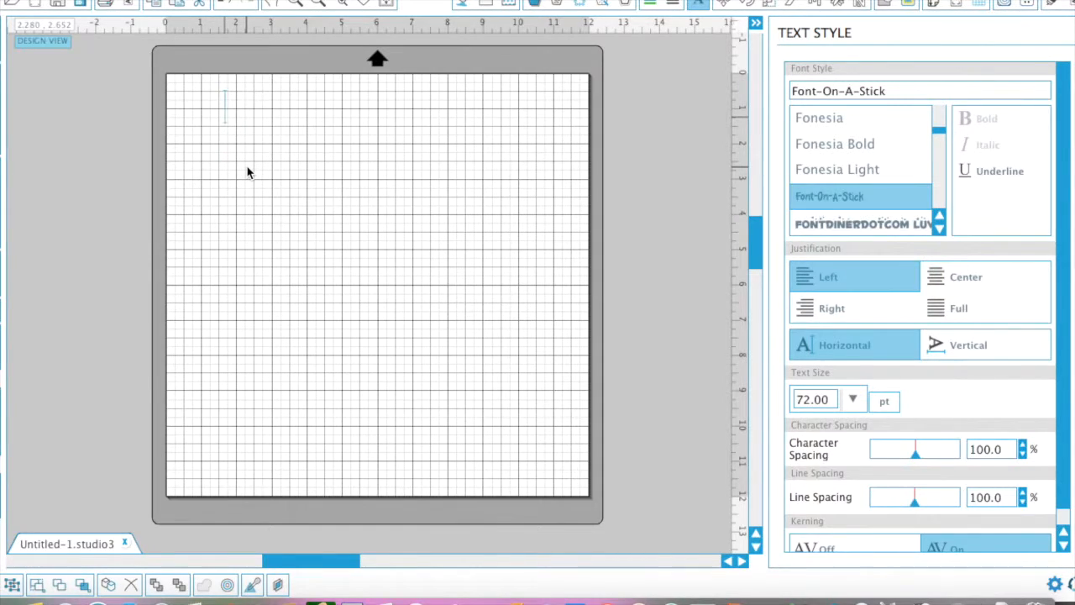
pyautogui.write('TE')
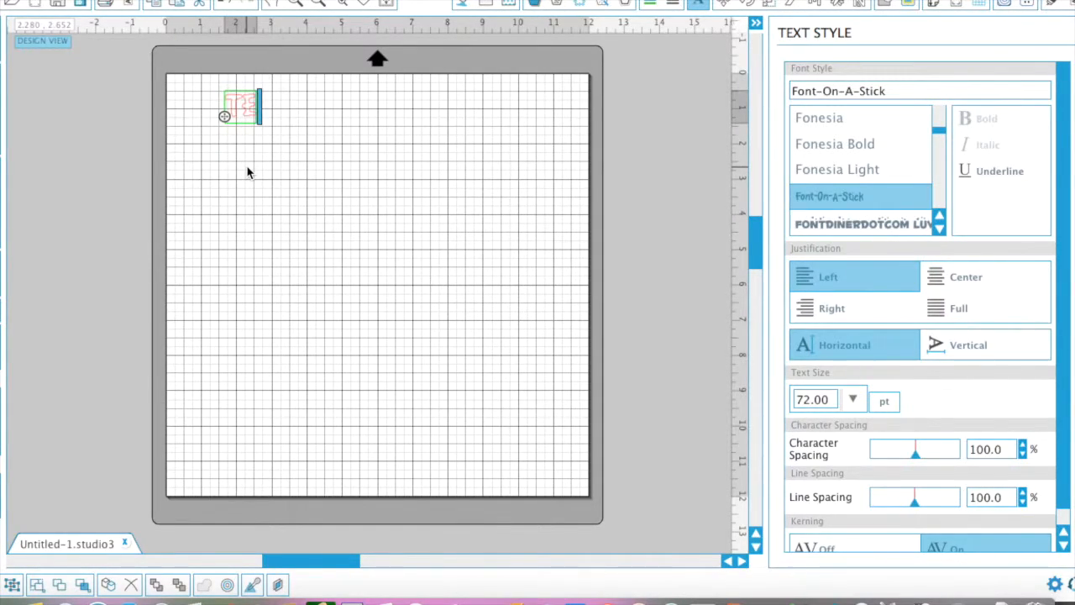
pyautogui.write('XT')
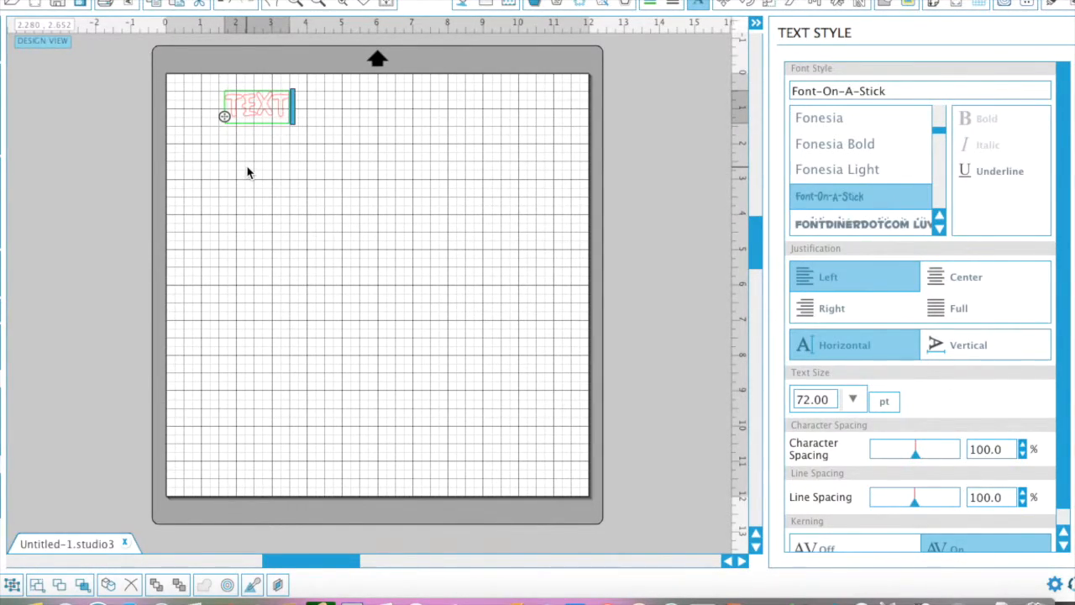
pyautogui.click(343, 168)
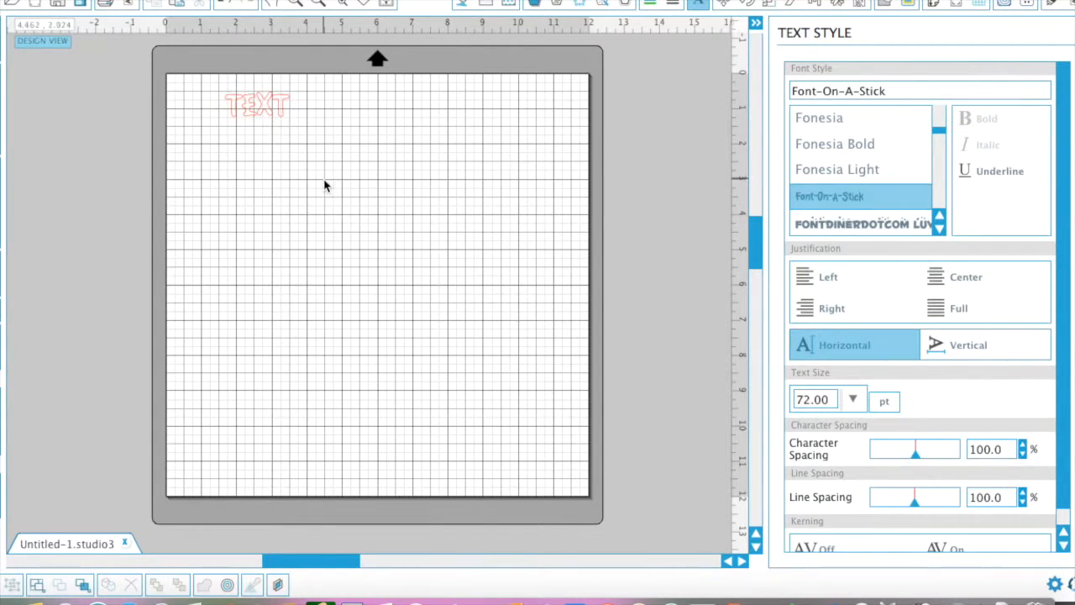
# Scale the word TEXT up to about 5.45 in wide, and shrink it back to about 1.86 in wide
pyautogui.click(296, 4)
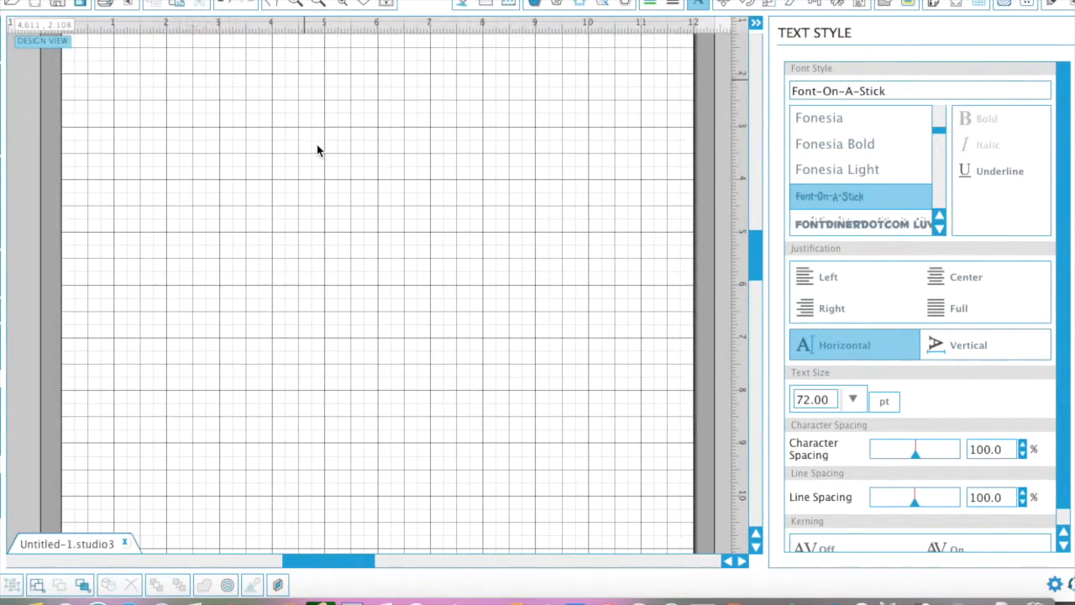
pyautogui.scroll(2, 281, 148)
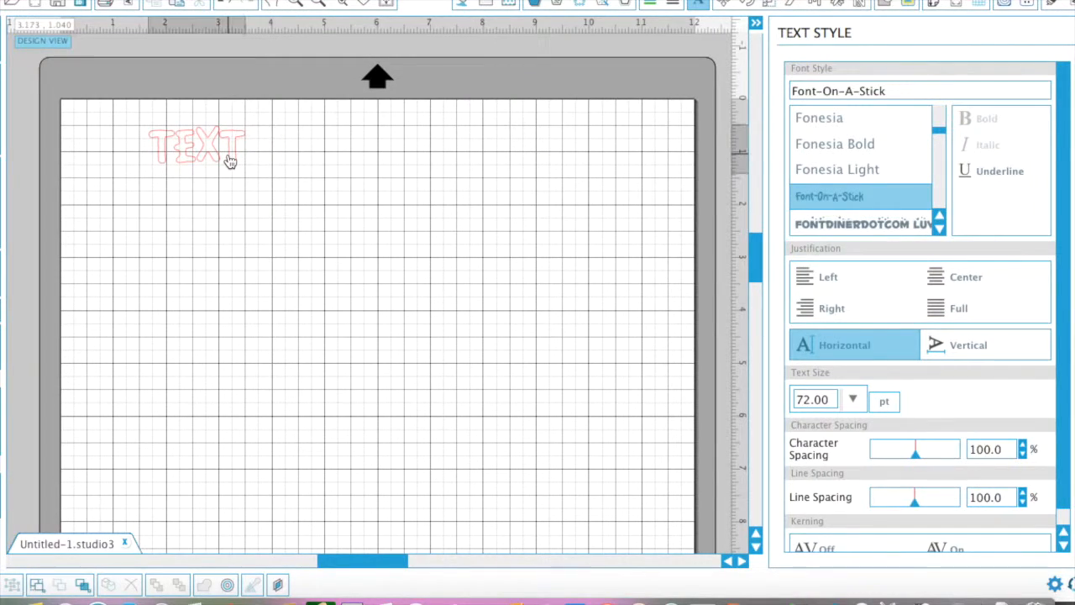
pyautogui.click(228, 156)
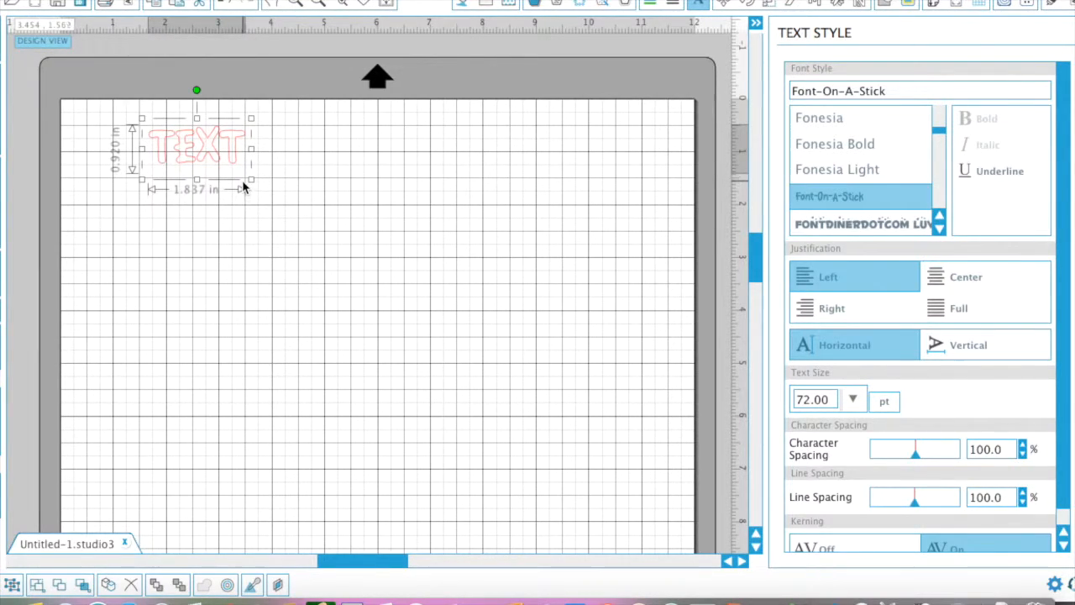
pyautogui.moveTo(250, 179); pyautogui.dragTo(424, 311)
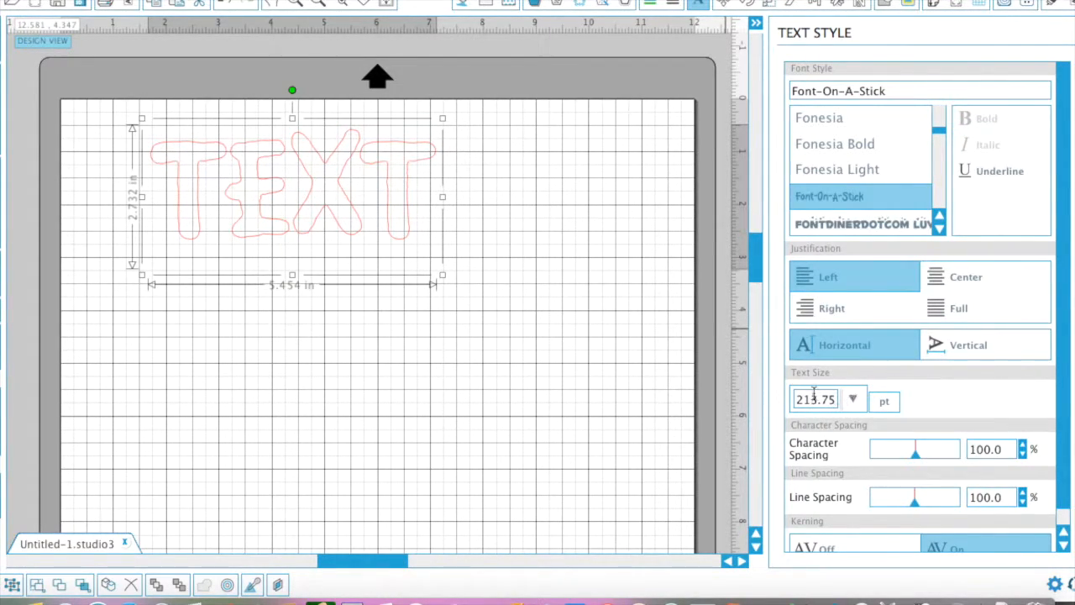
pyautogui.moveTo(443, 275); pyautogui.dragTo(252, 179)
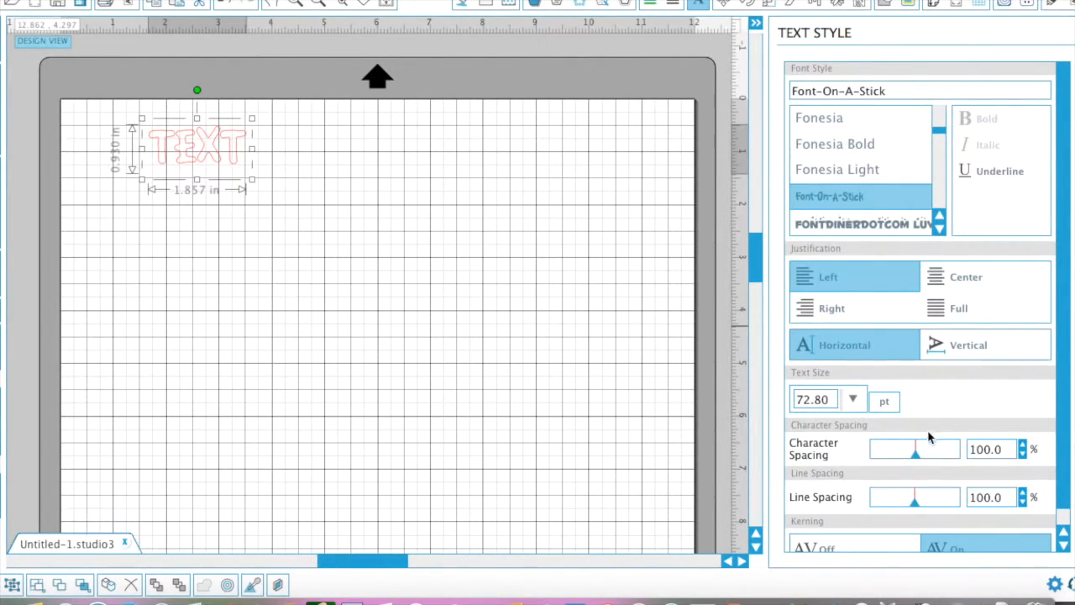
pyautogui.click(401, 280)
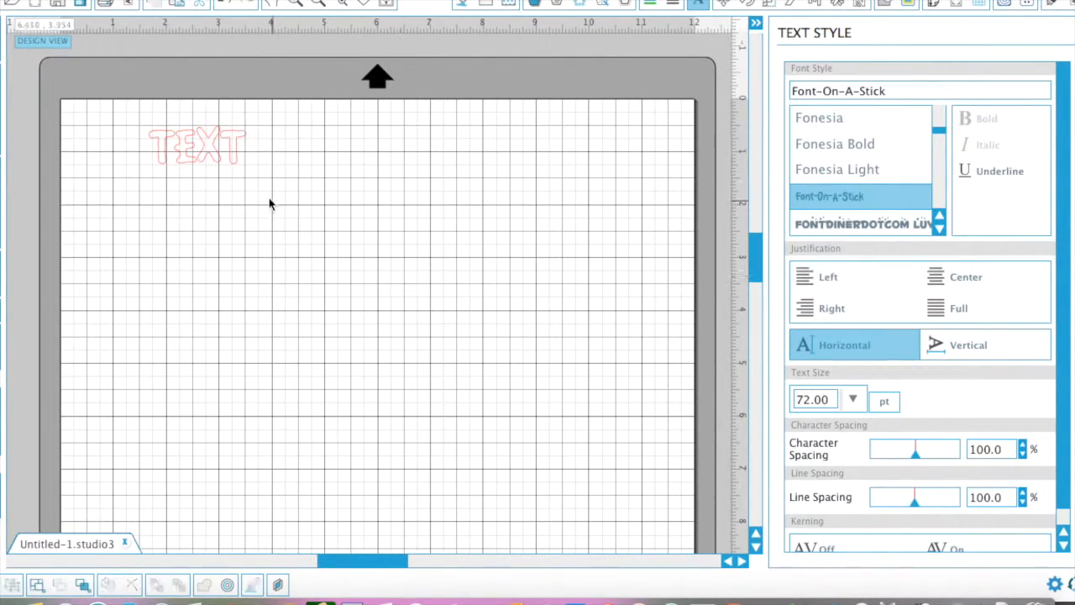
# Select all letters of the word TEXT for editing and set their text size to 18 pt
pyautogui.click(187, 149)
pyautogui.doubleClick(186, 149)
pyautogui.moveTo(242, 149); pyautogui.dragTo(153, 148)
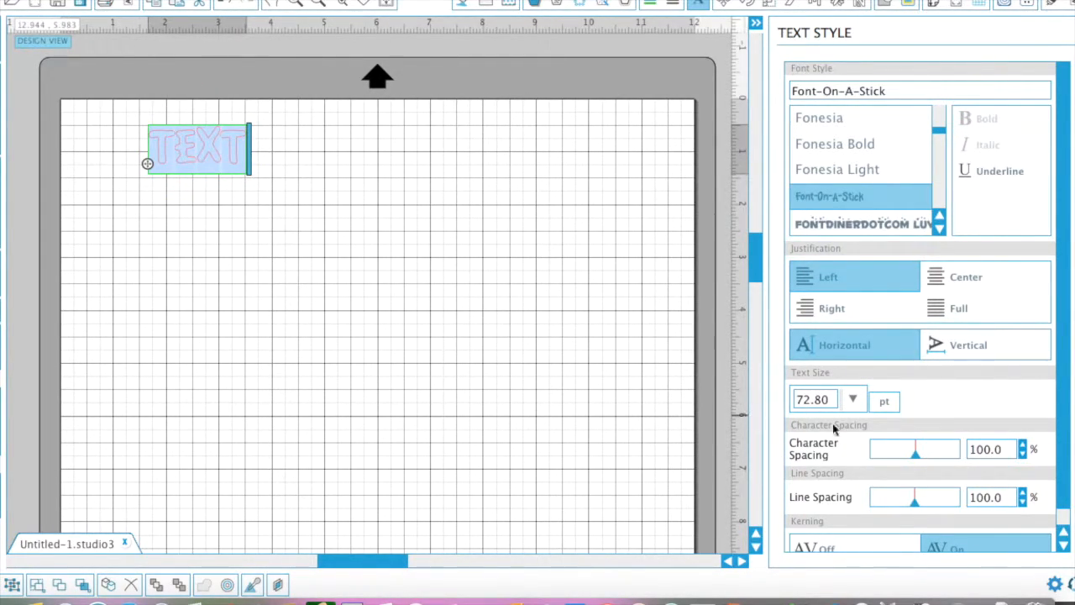
pyautogui.click(852, 399)
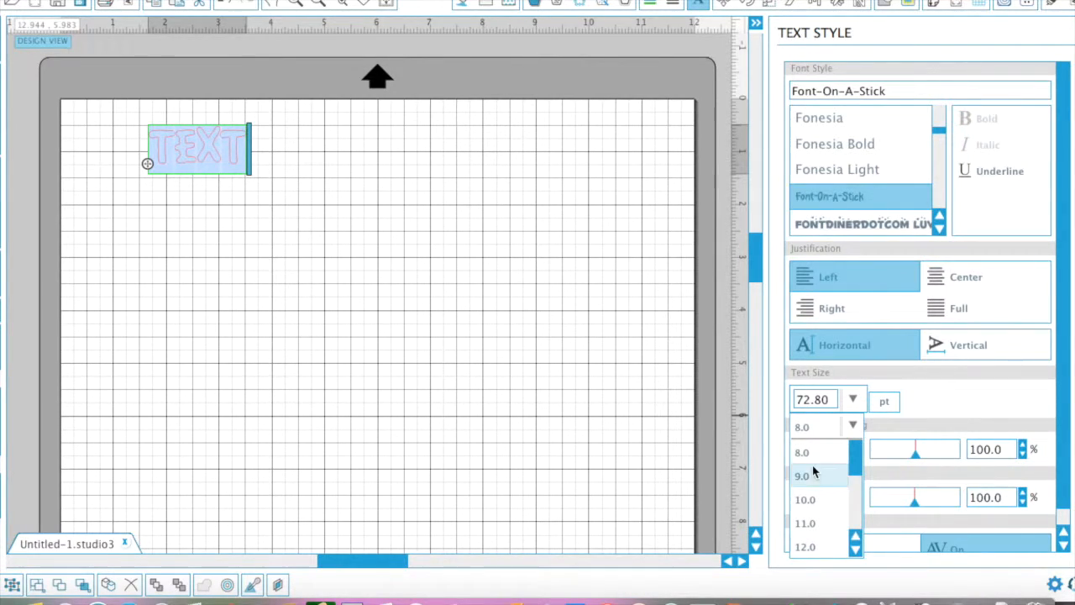
pyautogui.scroll(-3, 813, 475)
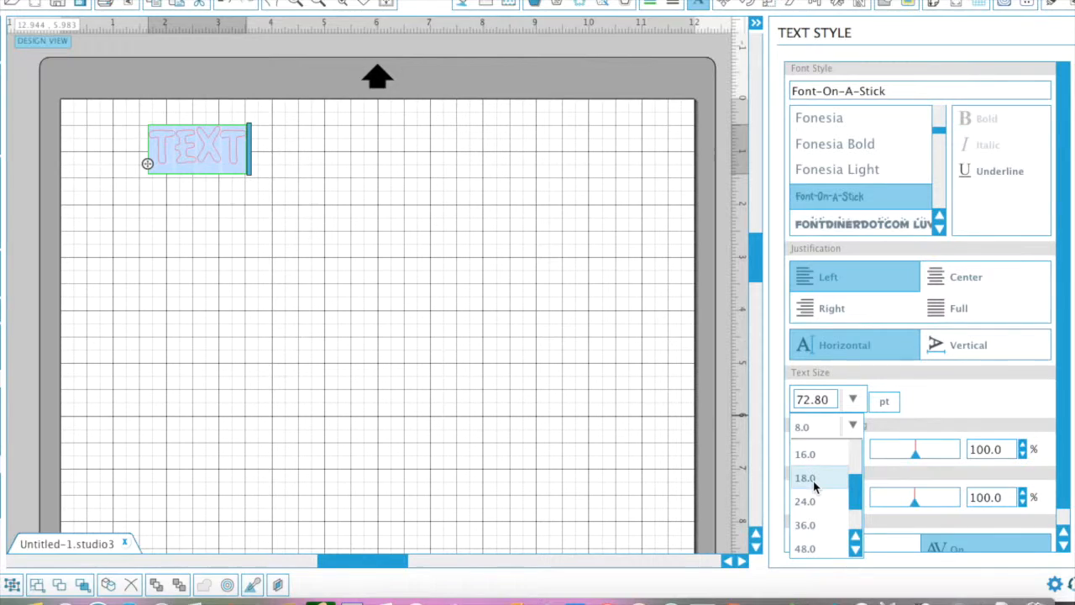
pyautogui.click(813, 479)
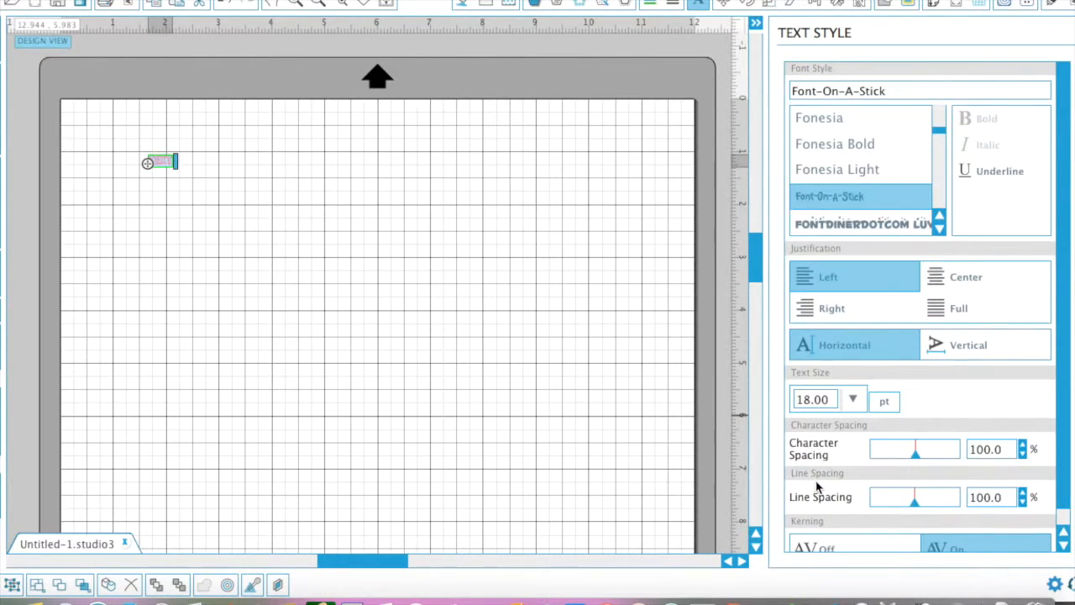
# Set the text size of the selected word TEXT to 288 pt
pyautogui.click(853, 400)
pyautogui.scroll(-3, 850, 507)
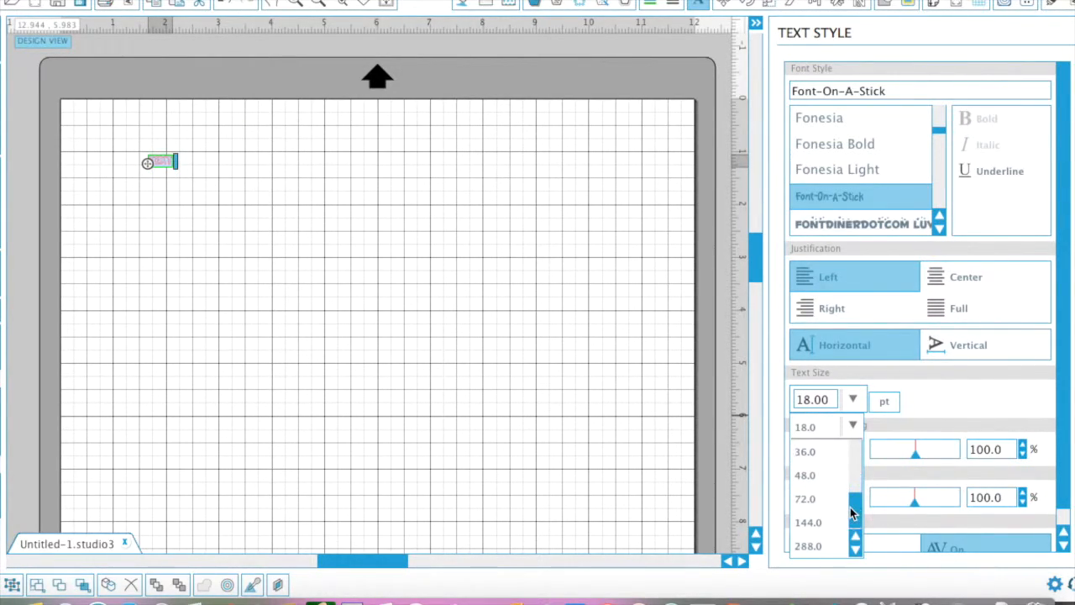
pyautogui.click(808, 547)
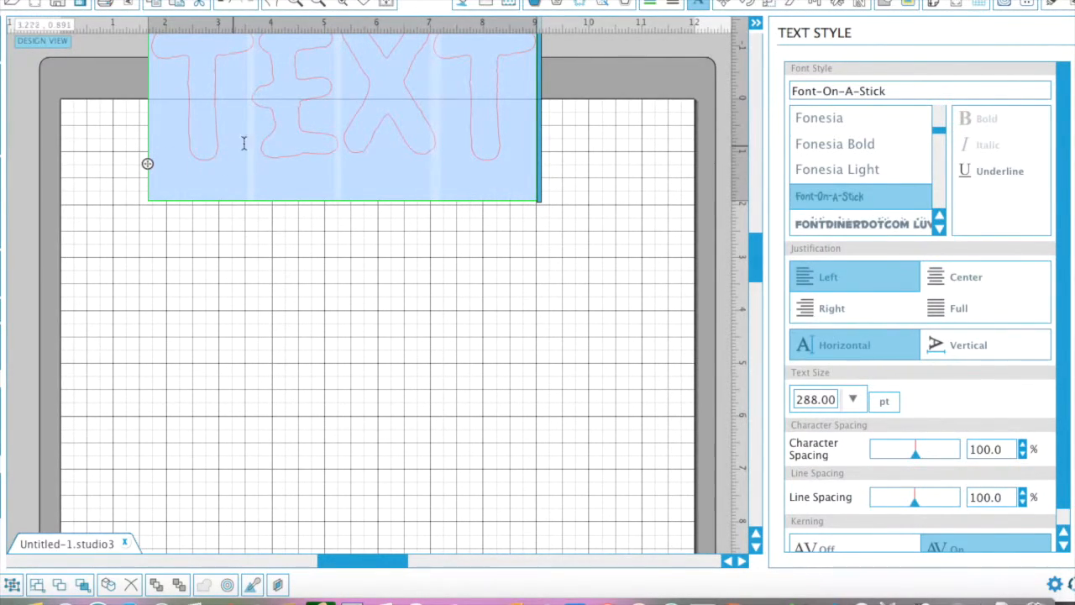
# Finish editing the enlarged word TEXT and move it down so it sits fully on the upper part of the page
pyautogui.press('Escape')
pyautogui.click(350, 212)
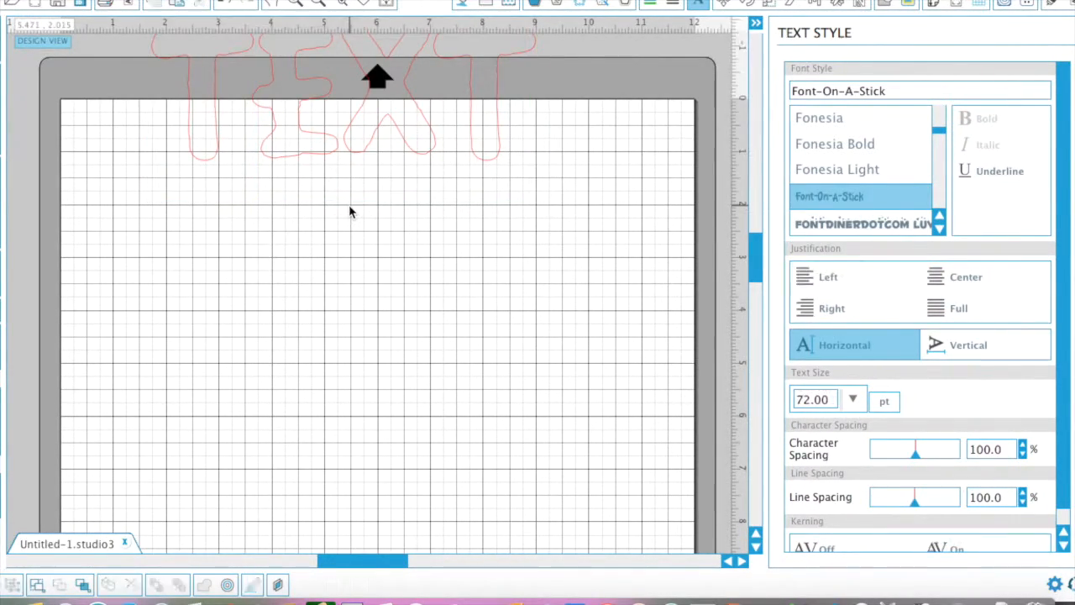
pyautogui.moveTo(348, 144); pyautogui.dragTo(331, 313)
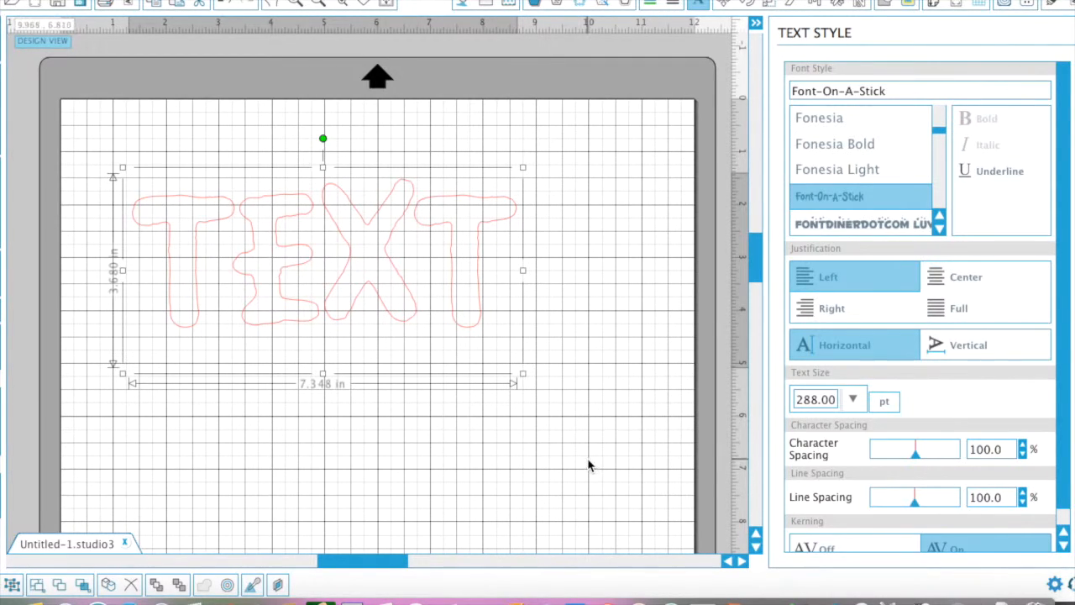
# Try center, full and right justification on the word TEXT, restore left justification, and deselect the word
pyautogui.click(938, 280)
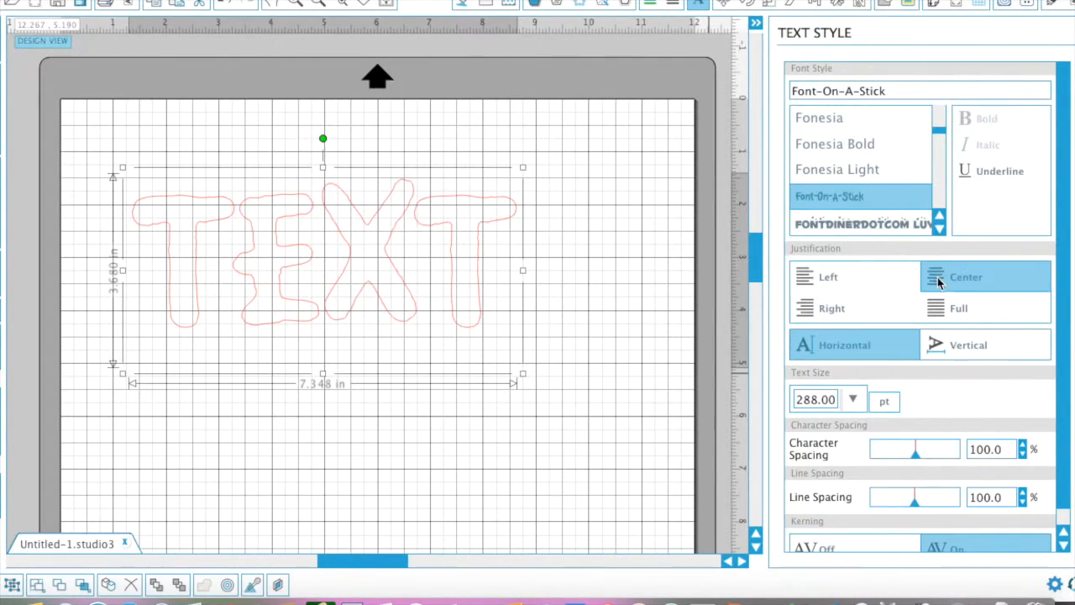
pyautogui.click(941, 311)
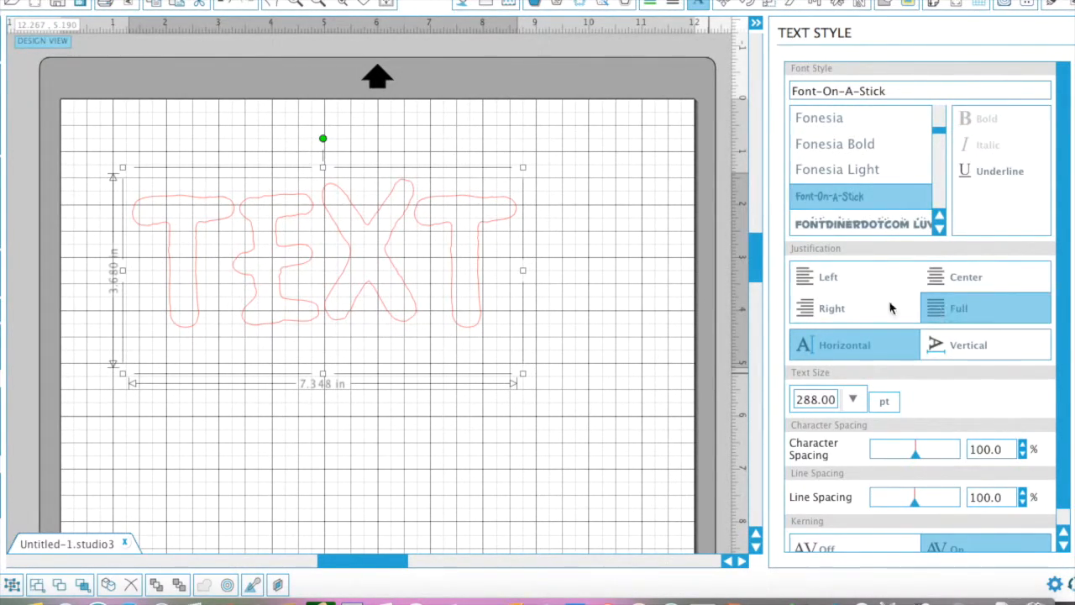
pyautogui.click(823, 312)
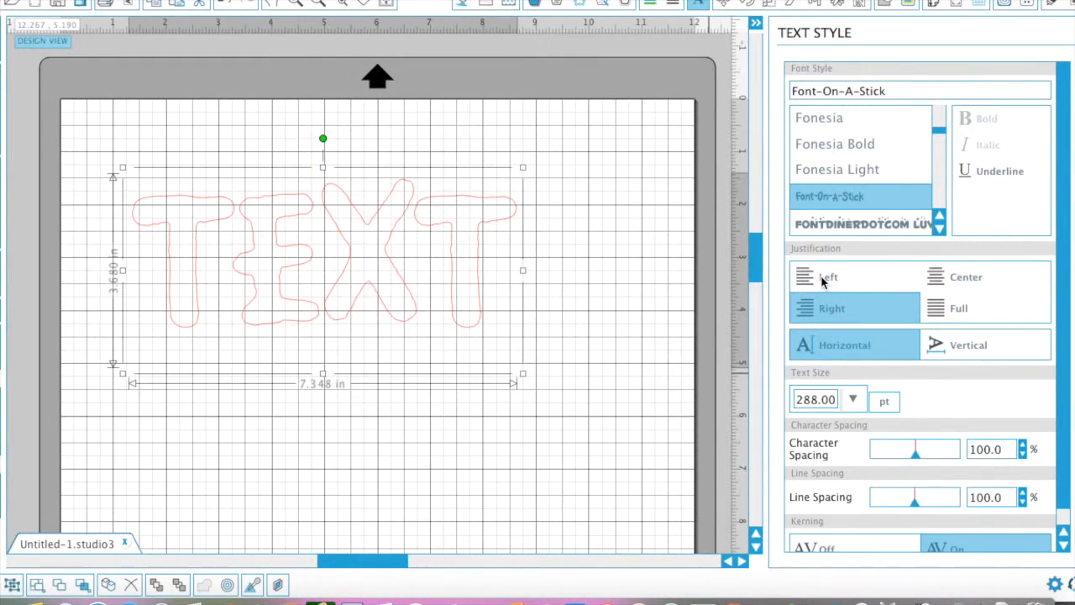
pyautogui.click(822, 282)
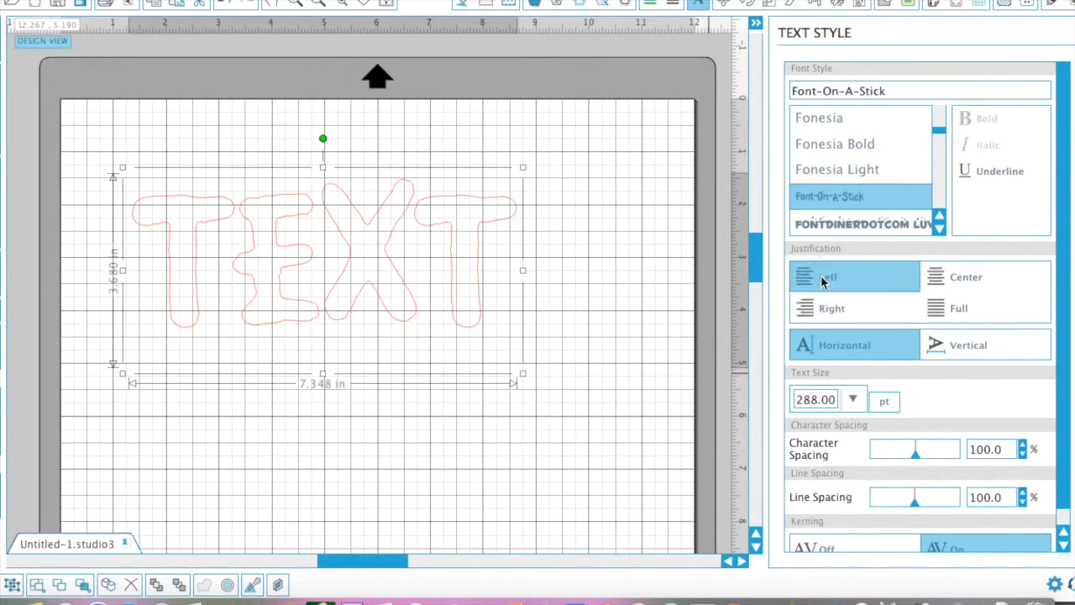
pyautogui.click(522, 286)
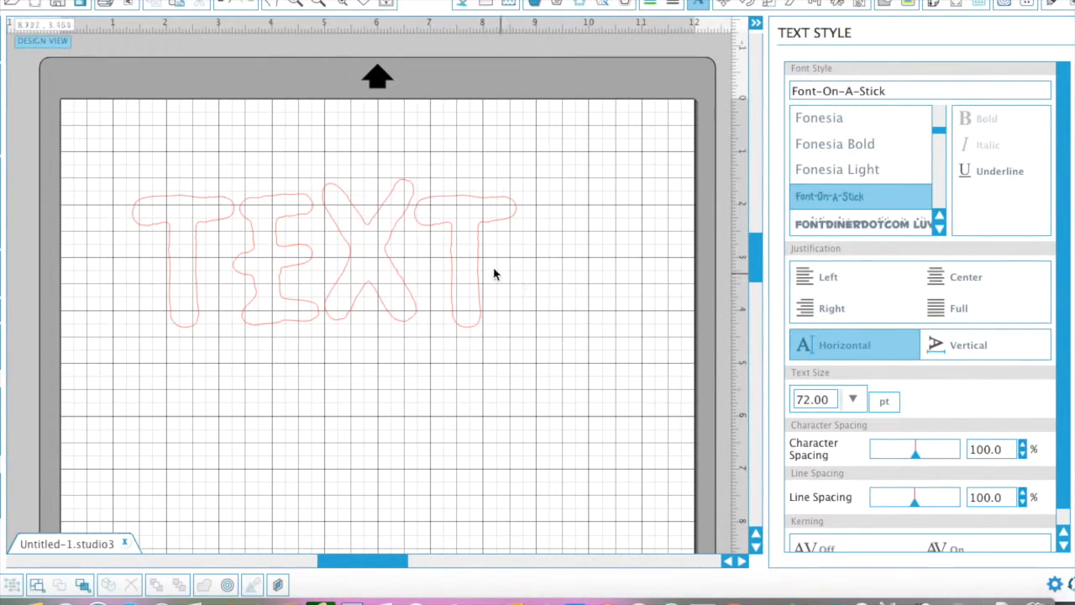
# Ungroup the word TEXT into separate letters and shift the last T slightly up and to the right
pyautogui.click(454, 236)
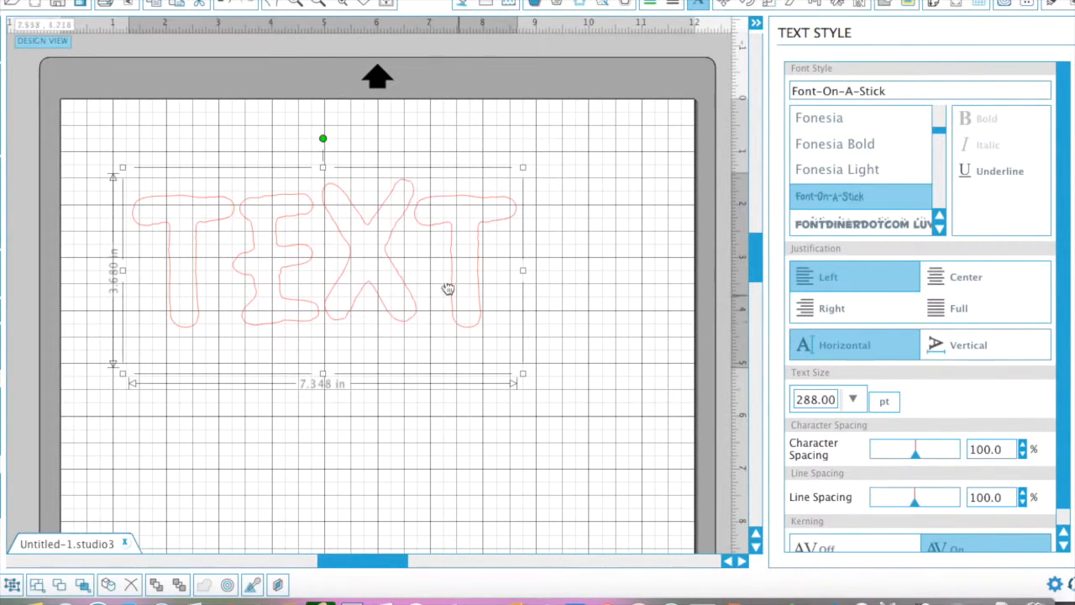
pyautogui.rightClick(438, 272)
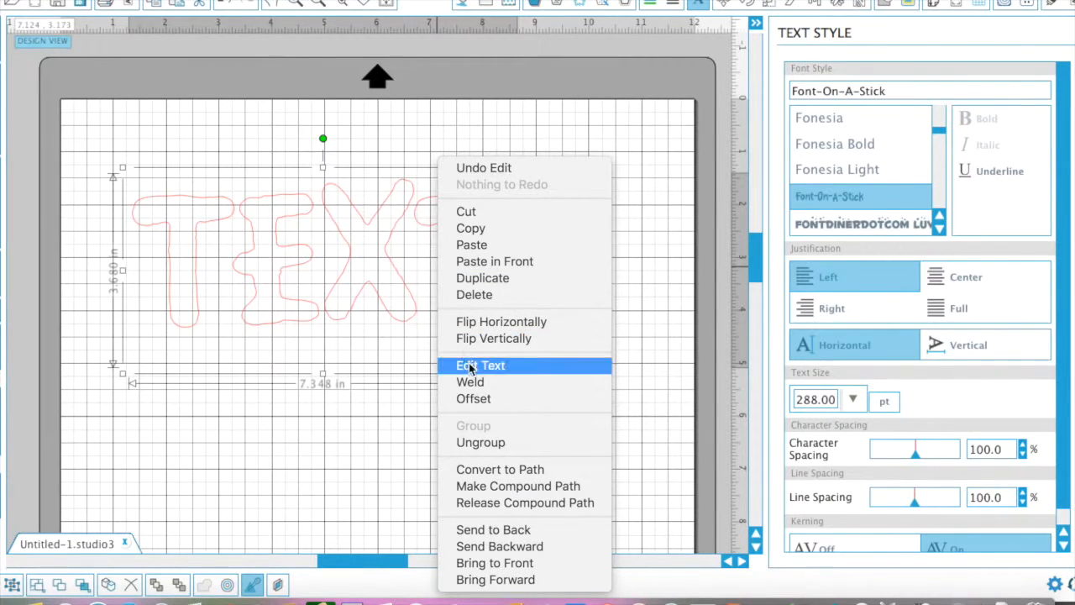
pyautogui.click(488, 443)
pyautogui.click(509, 373)
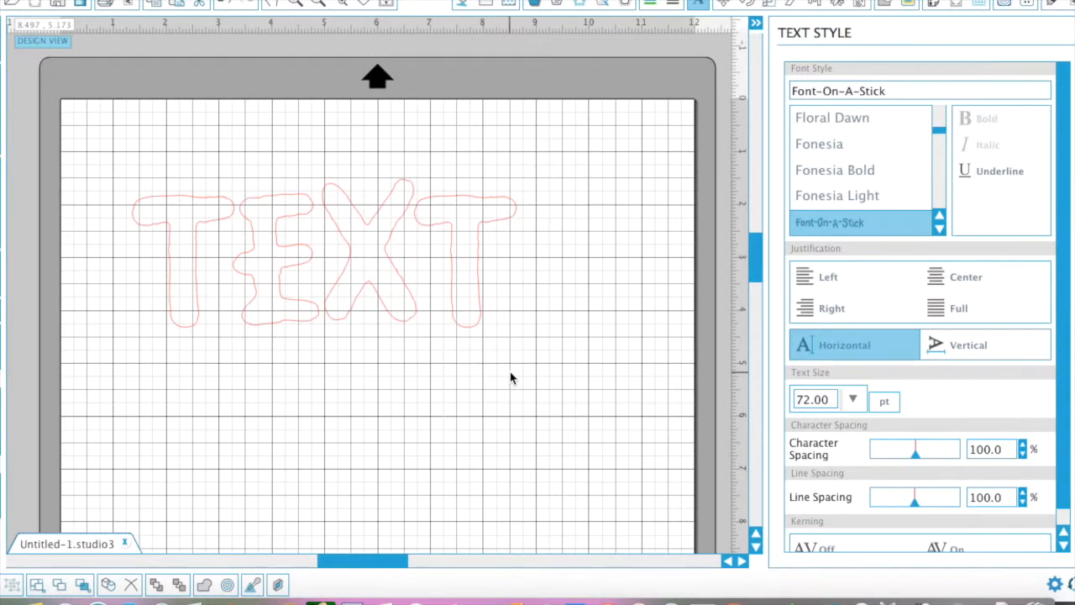
pyautogui.click(460, 231)
pyautogui.click(462, 220)
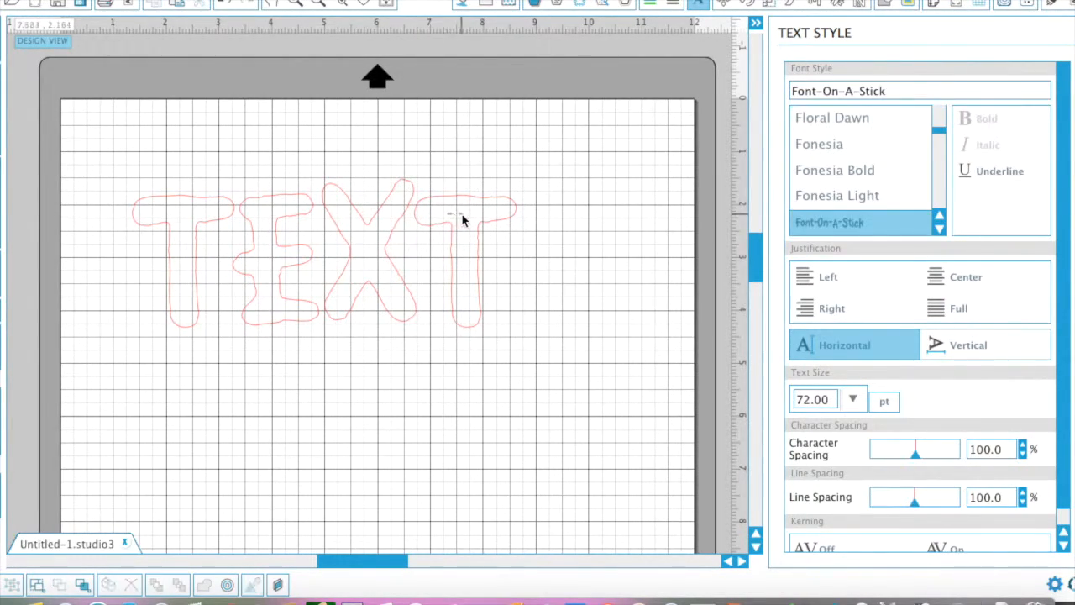
pyautogui.moveTo(449, 206)
pyautogui.mouseDown()
pyautogui.moveTo(561, 199)
pyautogui.moveTo(468, 209)
pyautogui.moveTo(455, 195)
pyautogui.mouseUp()
# Select all four separate letters of TEXT and group them into one object
pyautogui.rightClick(535, 327)
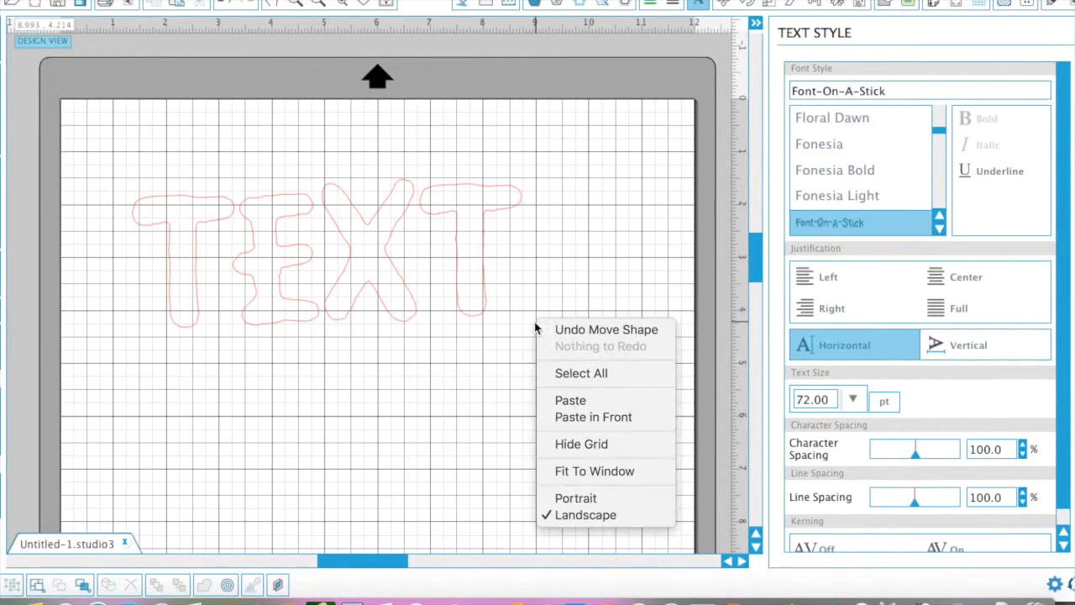
pyautogui.click(100, 150)
pyautogui.moveTo(526, 315); pyautogui.dragTo(77, 173)
pyautogui.rightClick(349, 267)
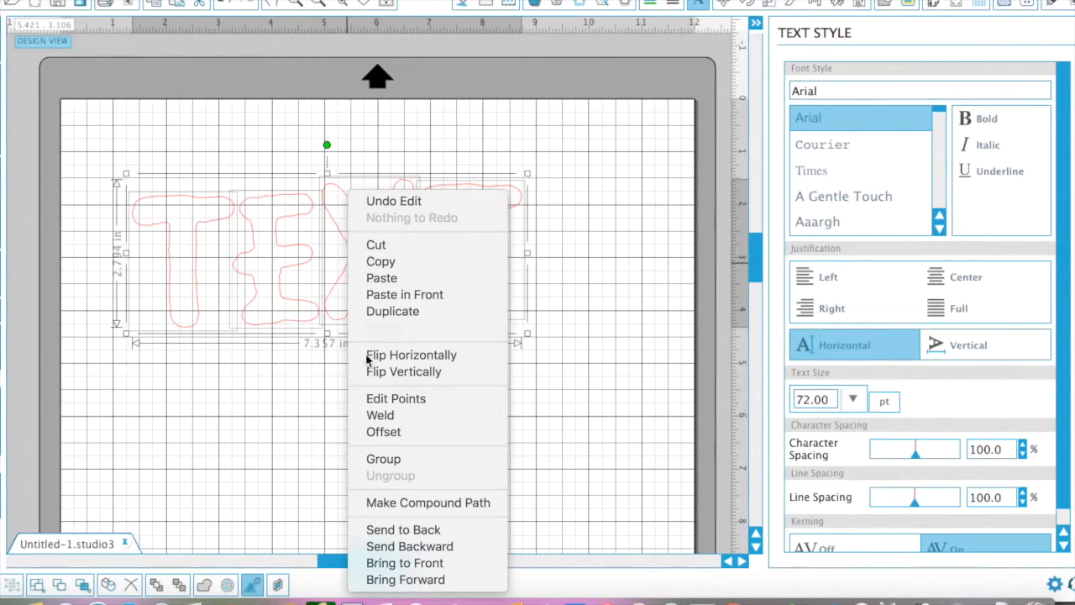
pyautogui.click(387, 459)
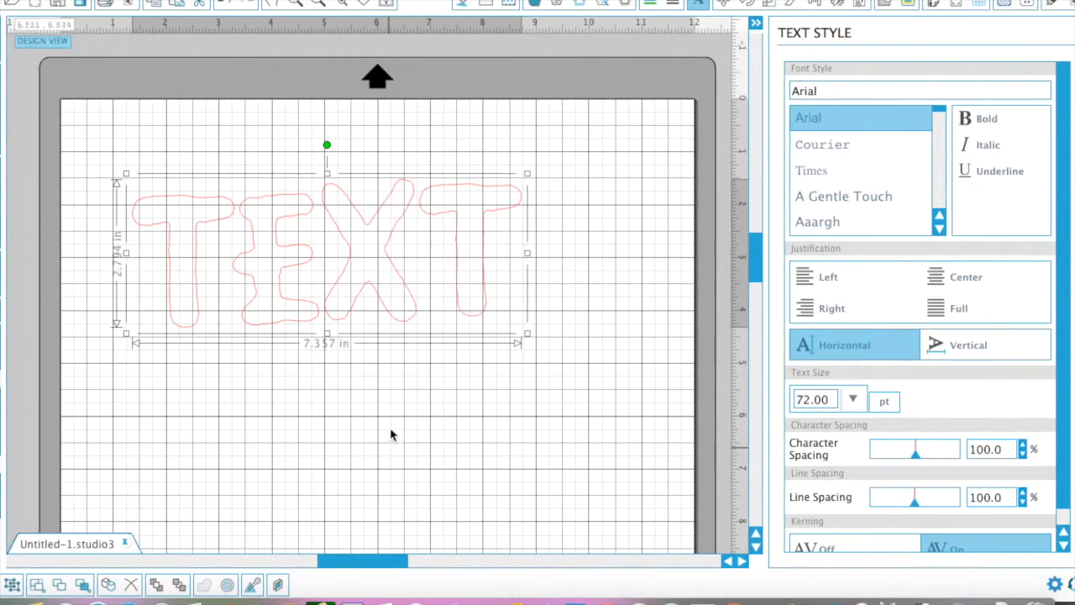
pyautogui.click(414, 285)
# Select the grouped word TEXT and ungroup it back into individual letters
pyautogui.rightClick(519, 330)
pyautogui.press('Escape')
pyautogui.moveTo(505, 328); pyautogui.dragTo(5, 139)
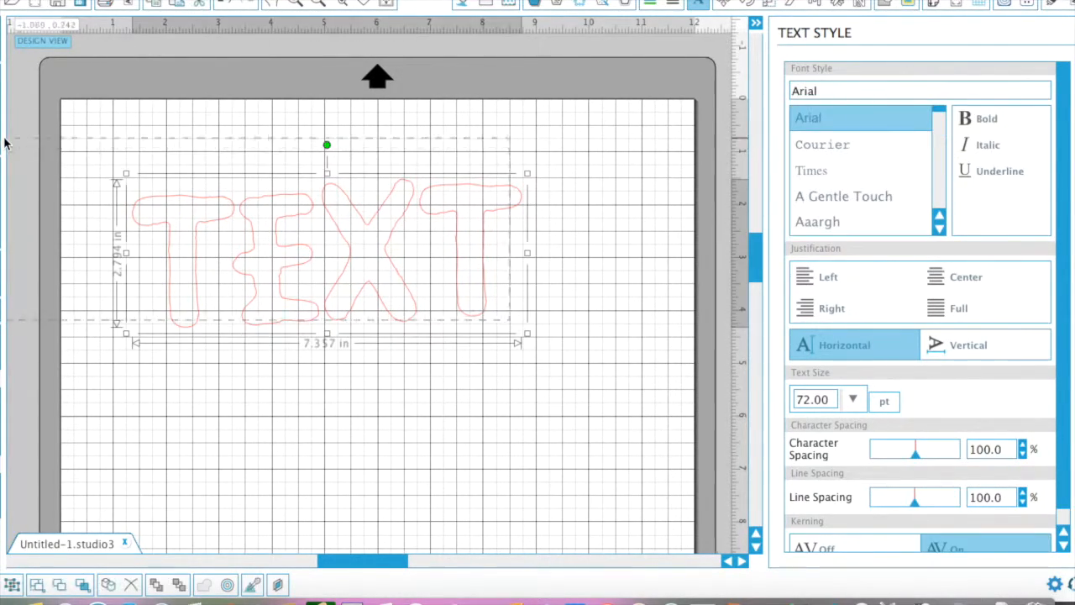
pyautogui.rightClick(292, 178)
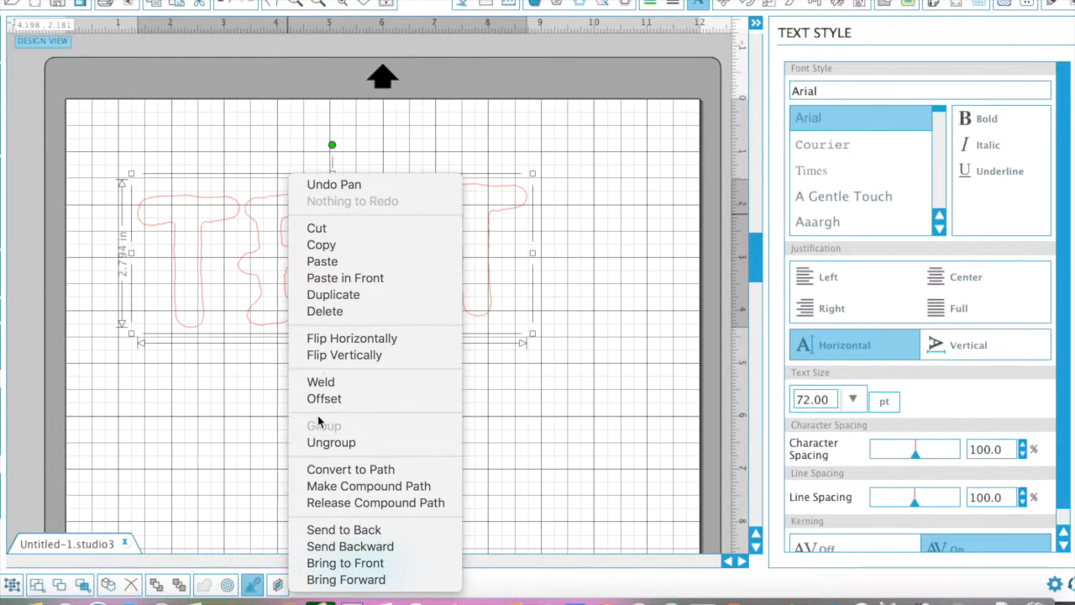
pyautogui.click(328, 442)
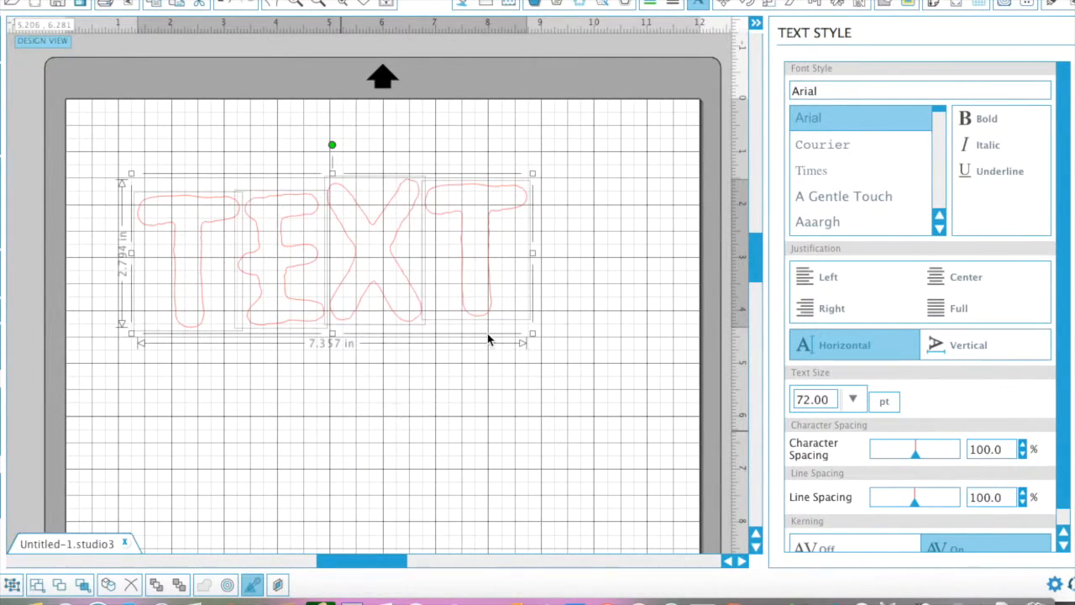
# Move the last T, the E and the first T inward so that each letter slightly overlaps its neighbor
pyautogui.click(477, 205)
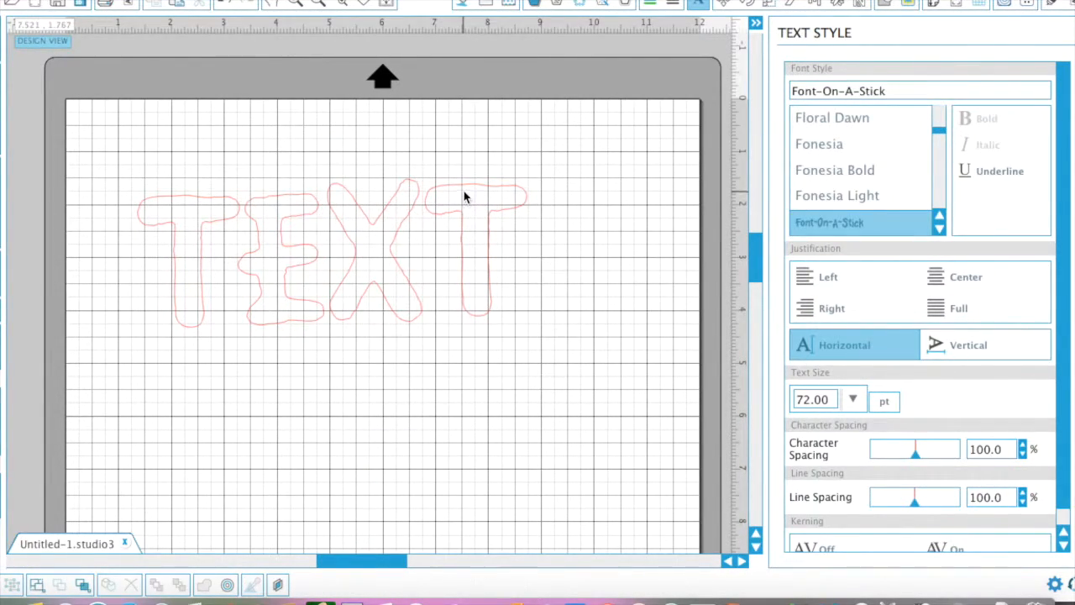
pyautogui.moveTo(463, 192); pyautogui.dragTo(454, 193)
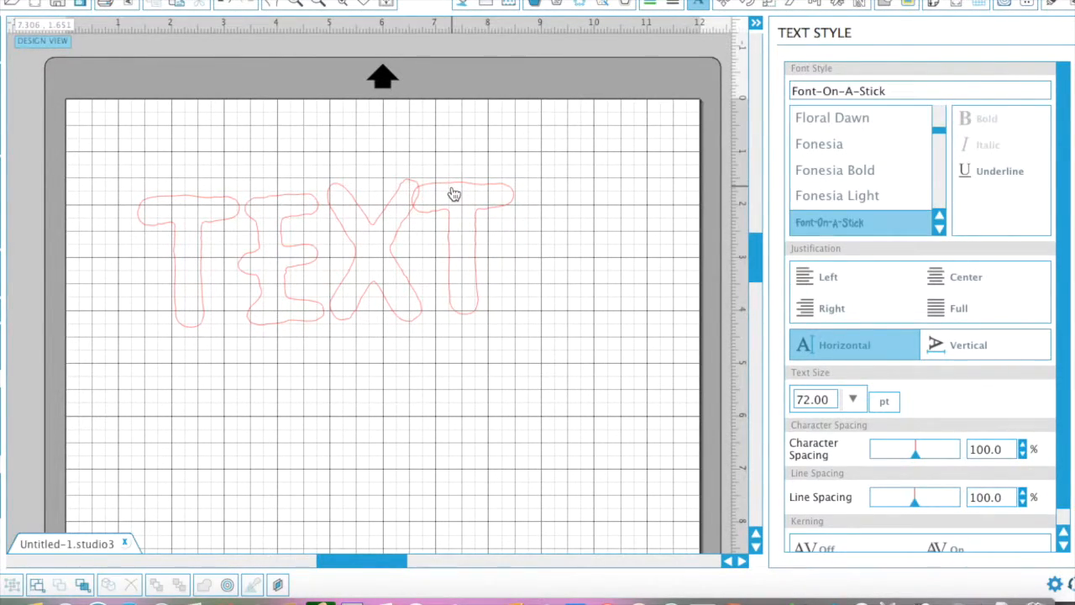
pyautogui.click(282, 223)
pyautogui.moveTo(282, 241); pyautogui.dragTo(293, 235)
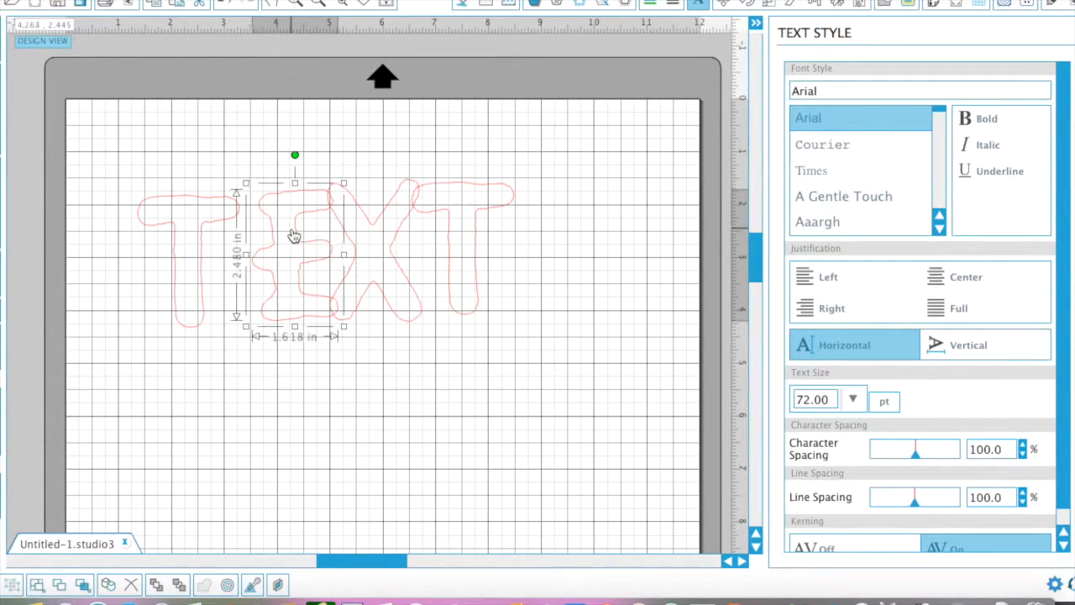
pyautogui.click(193, 202)
pyautogui.moveTo(202, 205); pyautogui.dragTo(228, 197)
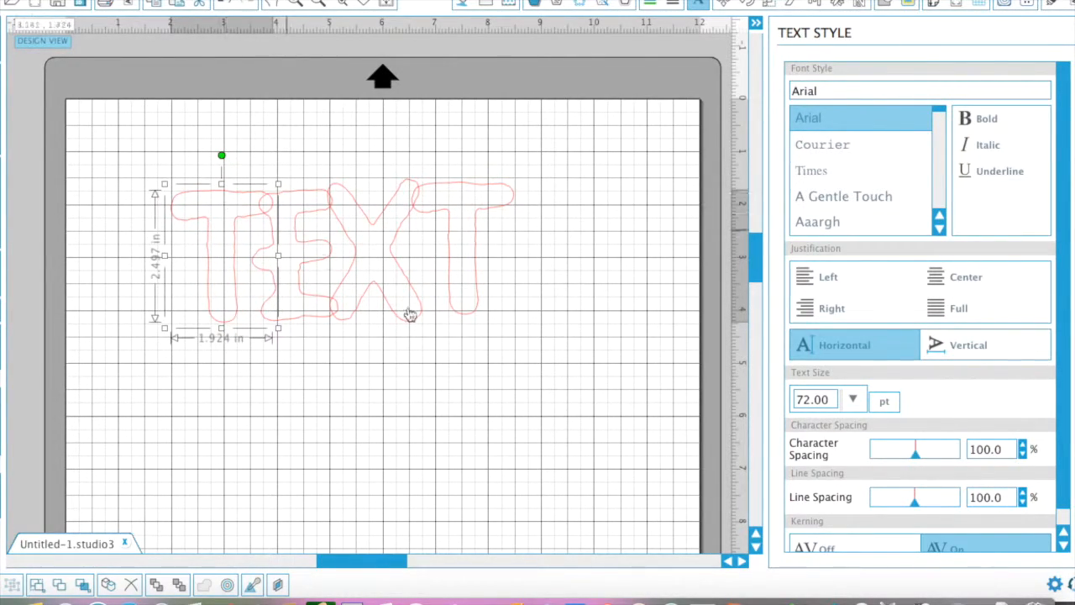
# Select all the overlapping letters of TEXT and weld them into a single shape
pyautogui.click(468, 325)
pyautogui.click(210, 204)
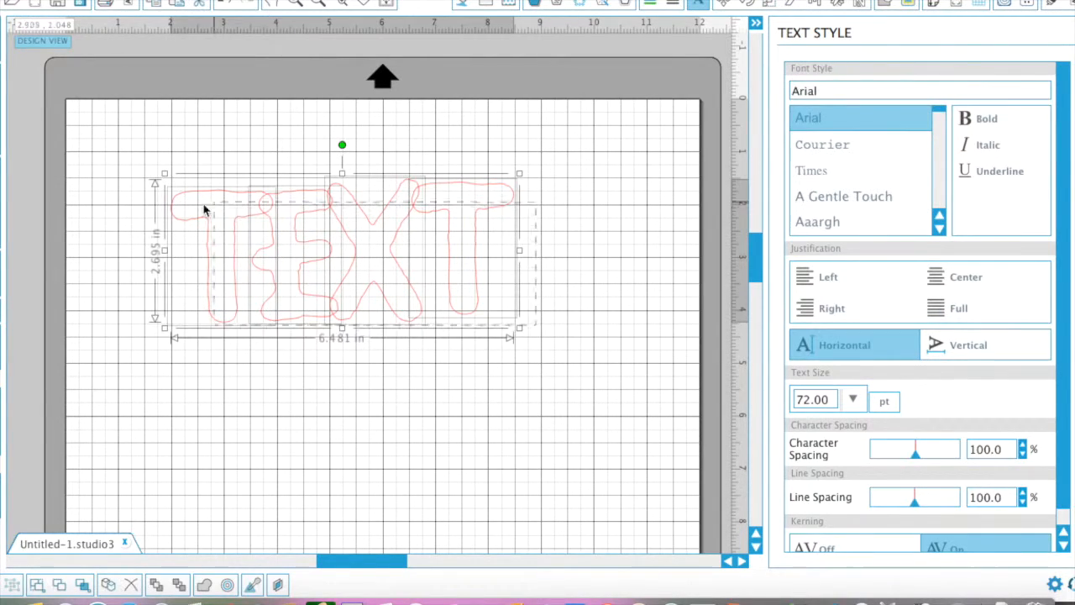
pyautogui.rightClick(323, 267)
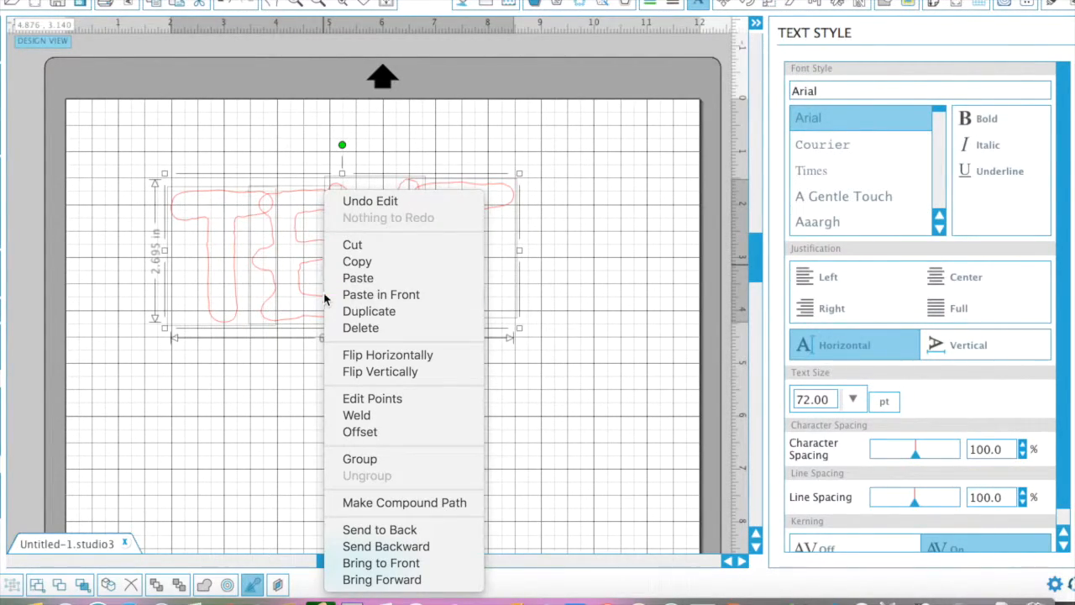
pyautogui.click(346, 415)
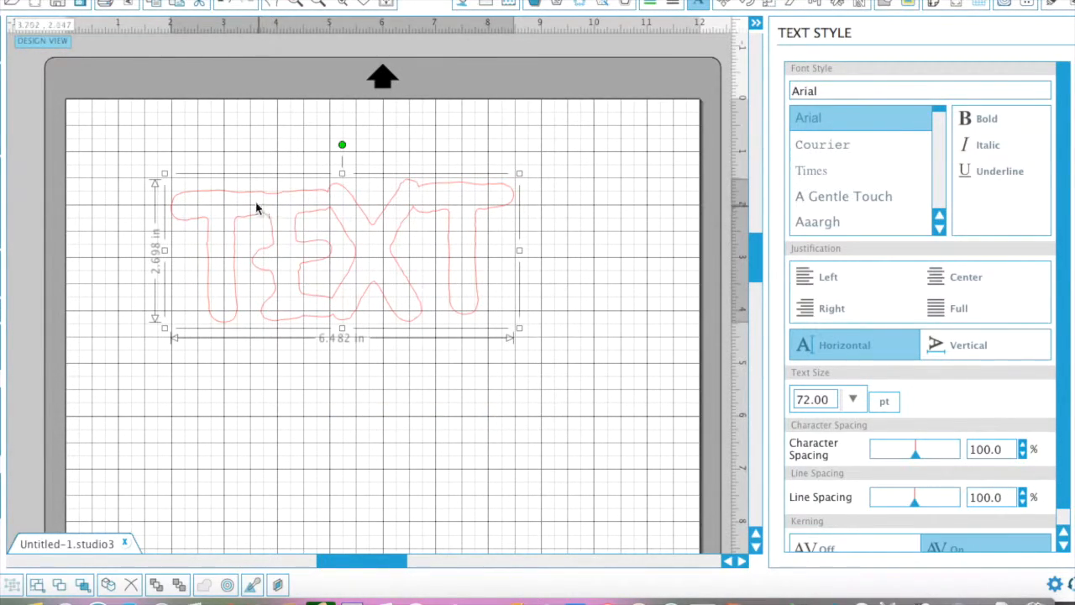
# Move the welded TEXT shape slightly up and to the left as one piece, and deselect it
pyautogui.click(629, 408)
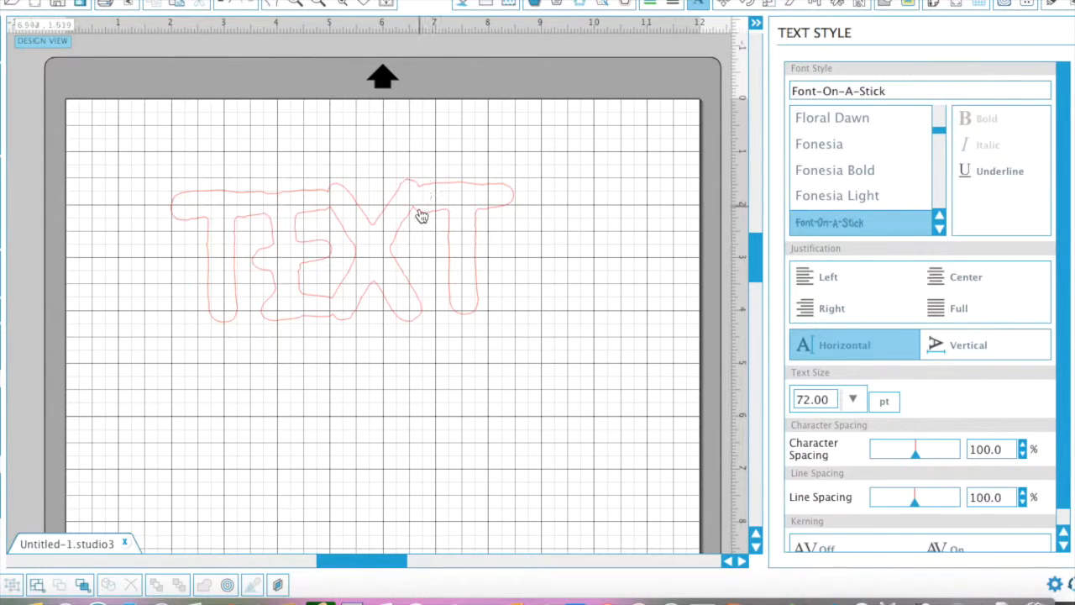
pyautogui.click(442, 275)
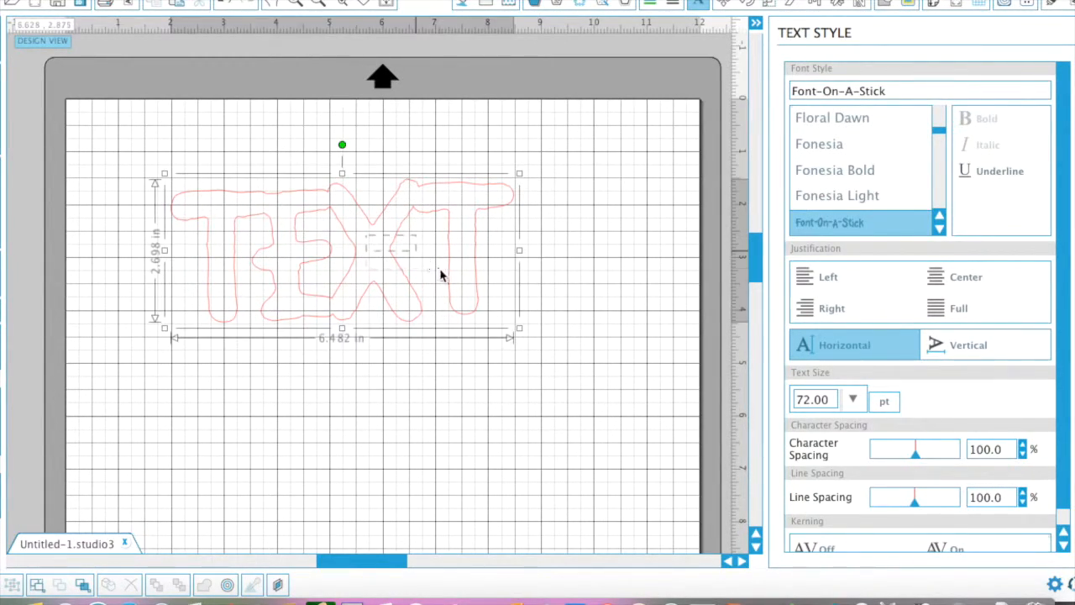
pyautogui.moveTo(429, 198)
pyautogui.mouseDown()
pyautogui.moveTo(545, 300)
pyautogui.moveTo(417, 185)
pyautogui.mouseUp()
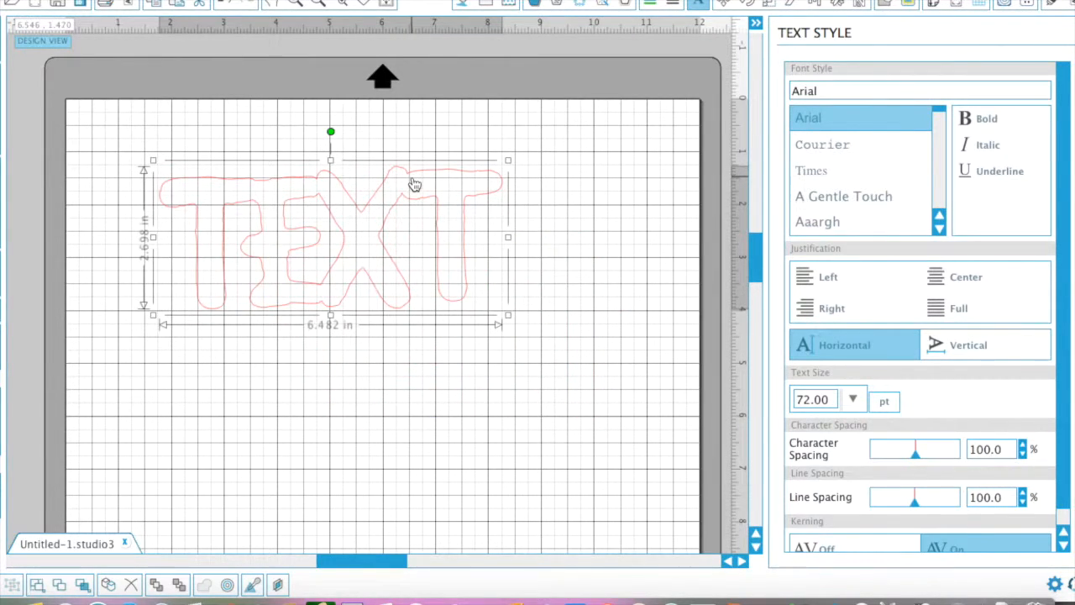
pyautogui.click(553, 253)
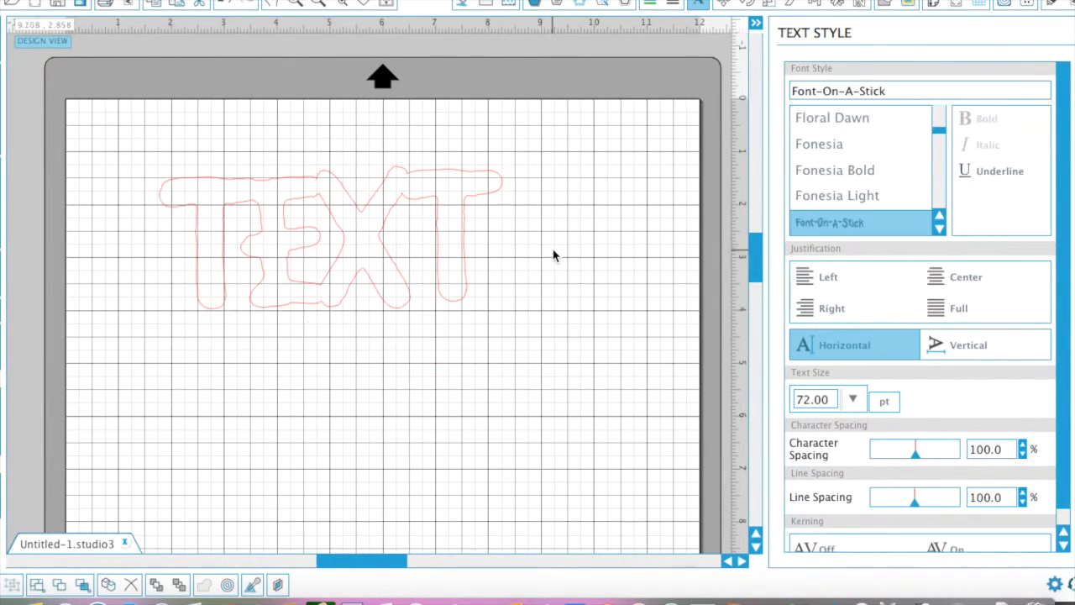
# Open the Modify options and examine the Weld option with the welded TEXT shape selected
pyautogui.click(840, 4)
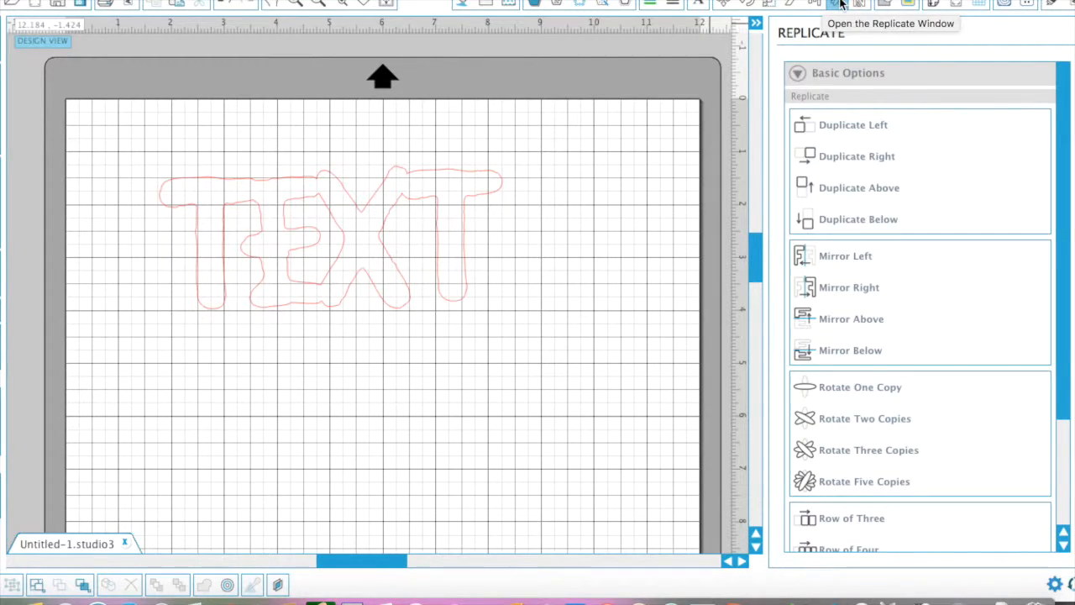
pyautogui.click(886, 4)
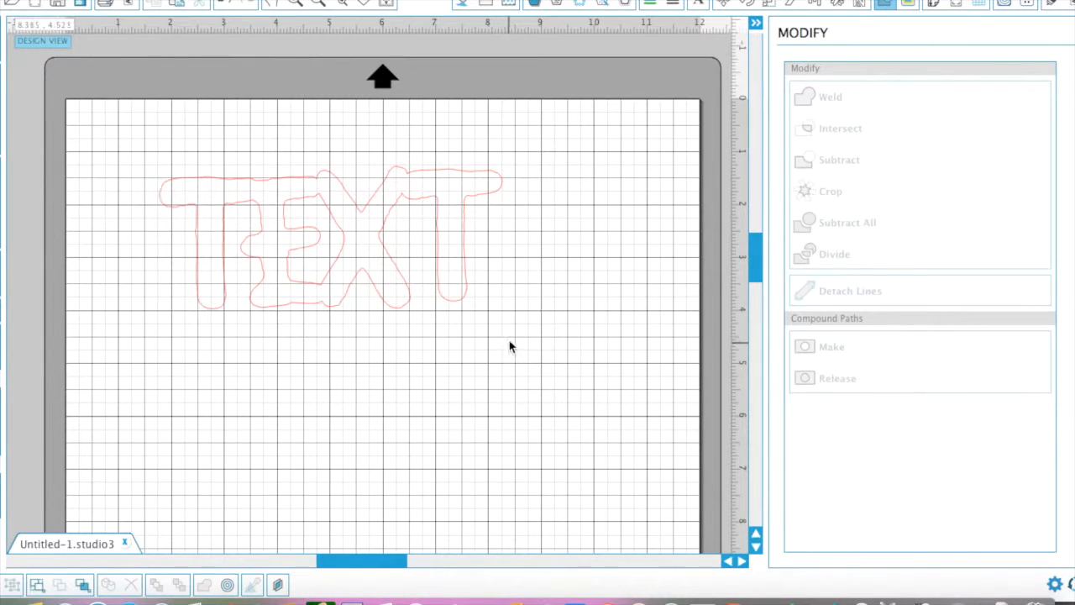
pyautogui.click(344, 239)
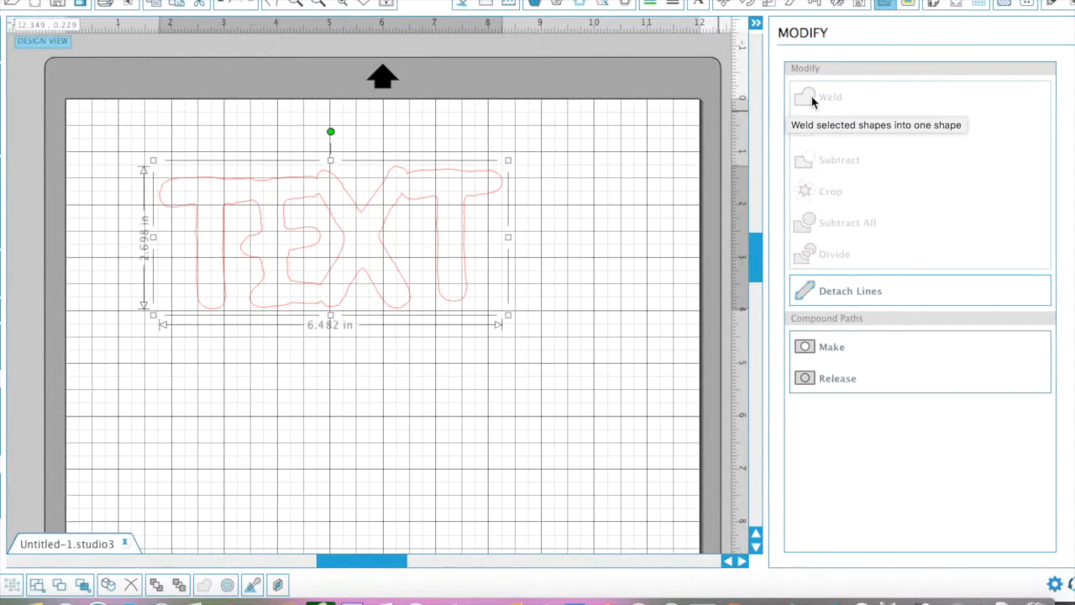
pyautogui.click(611, 215)
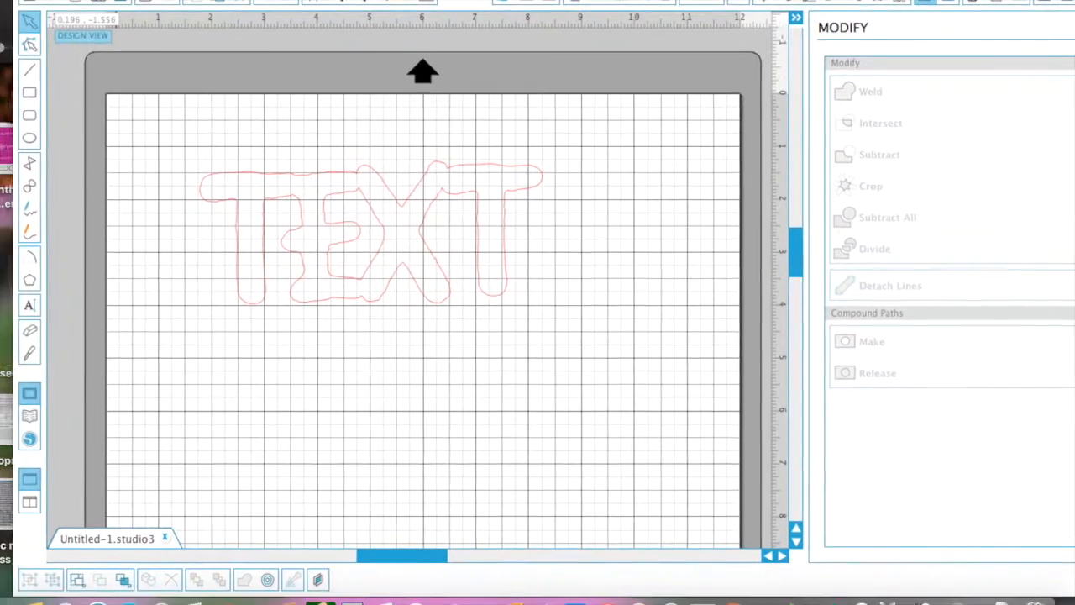
# Offset the welded TEXT shape by about 0.31 in with round corners, apply it and deselect the result
pyautogui.click(377, 207)
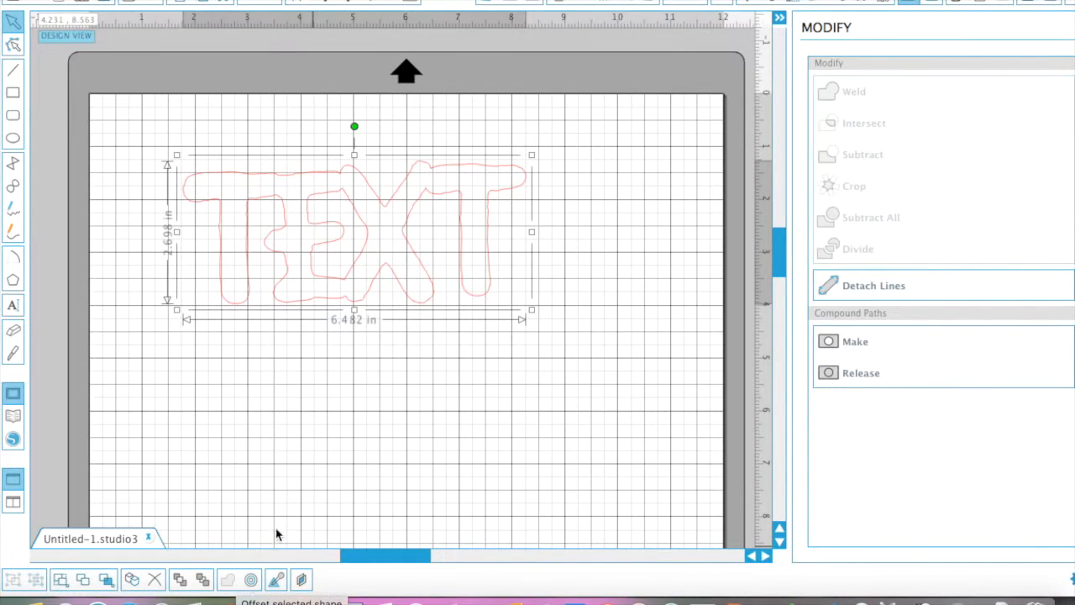
pyautogui.click(250, 581)
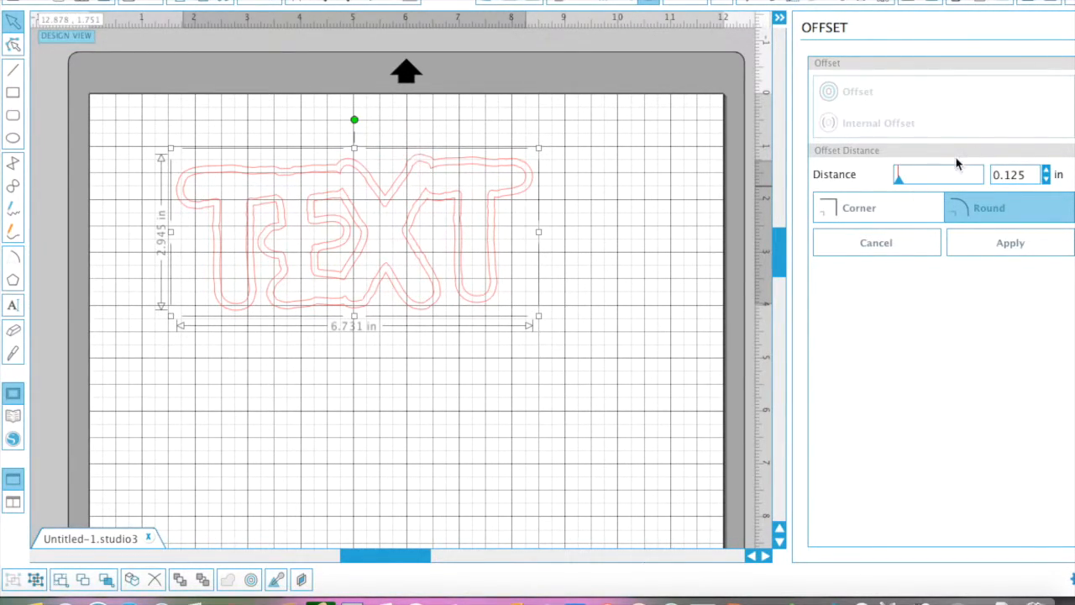
pyautogui.moveTo(899, 184); pyautogui.dragTo(899, 186)
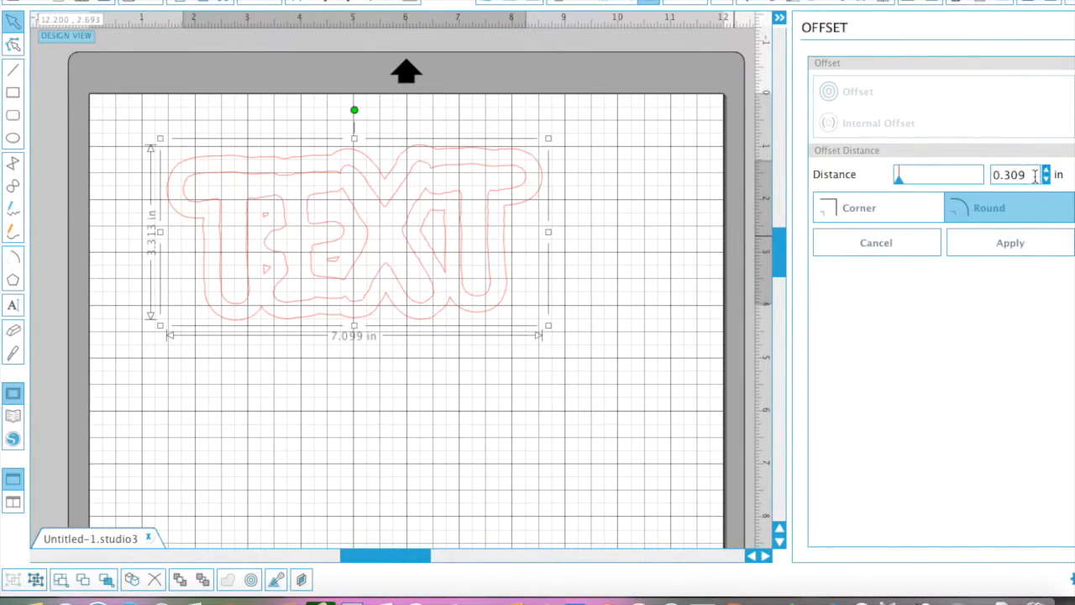
pyautogui.click(1047, 171)
pyautogui.click(1046, 179)
pyautogui.click(1008, 243)
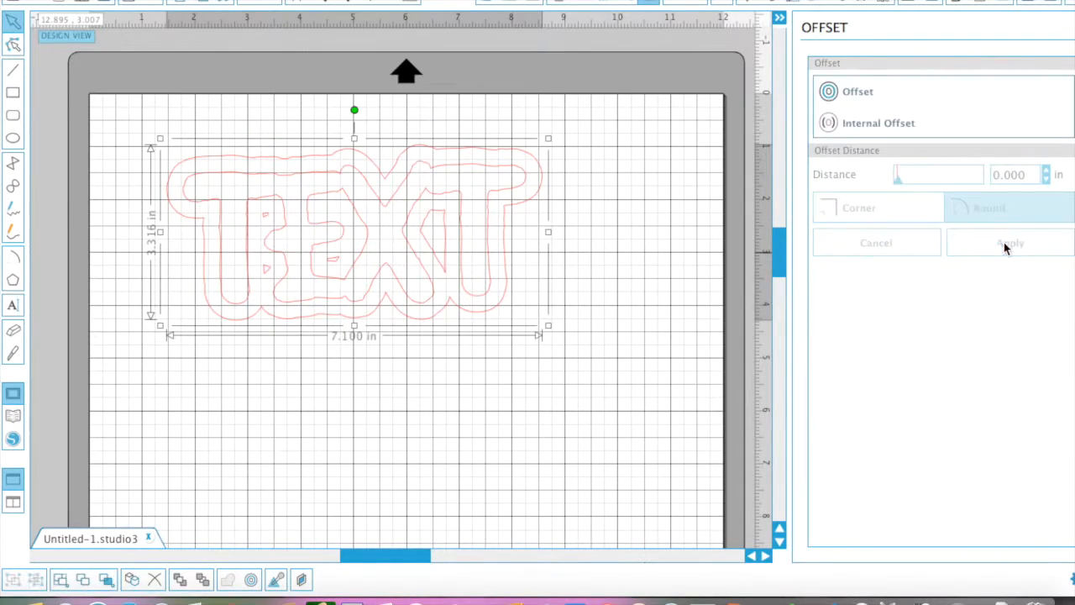
pyautogui.click(542, 249)
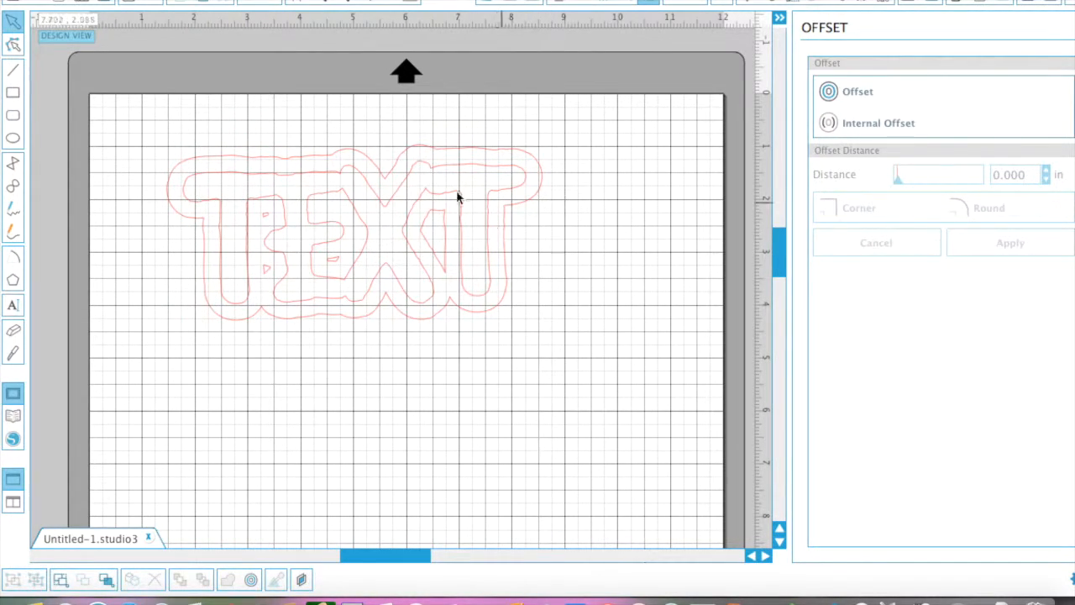
# Move the TEXT shape below its offset outline and erase the small leftover inner shapes with the medium round eraser, using the Outline option
pyautogui.moveTo(398, 204); pyautogui.dragTo(495, 386)
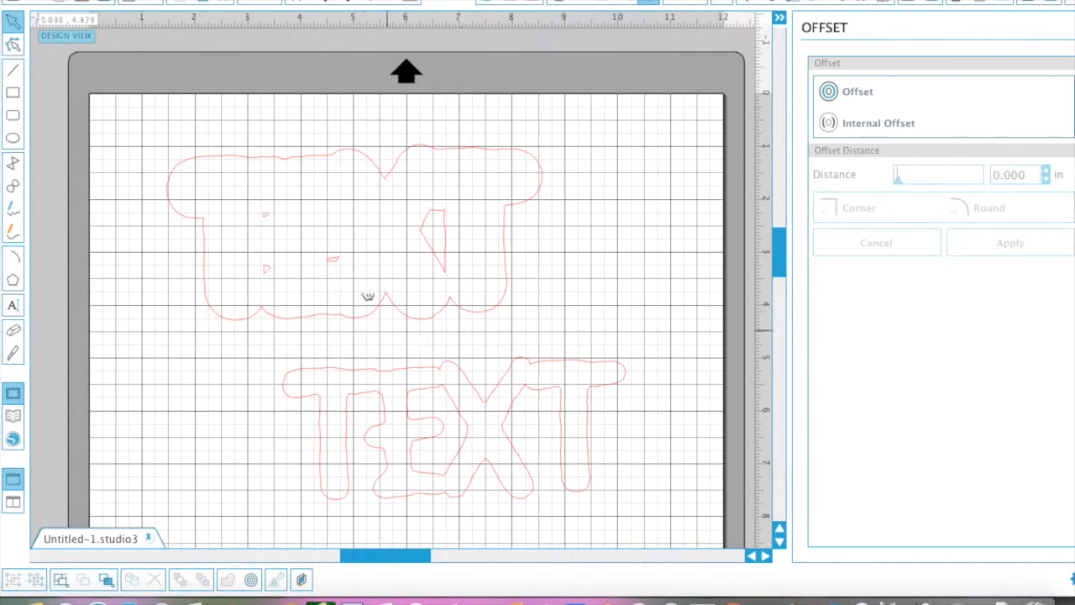
pyautogui.click(12, 332)
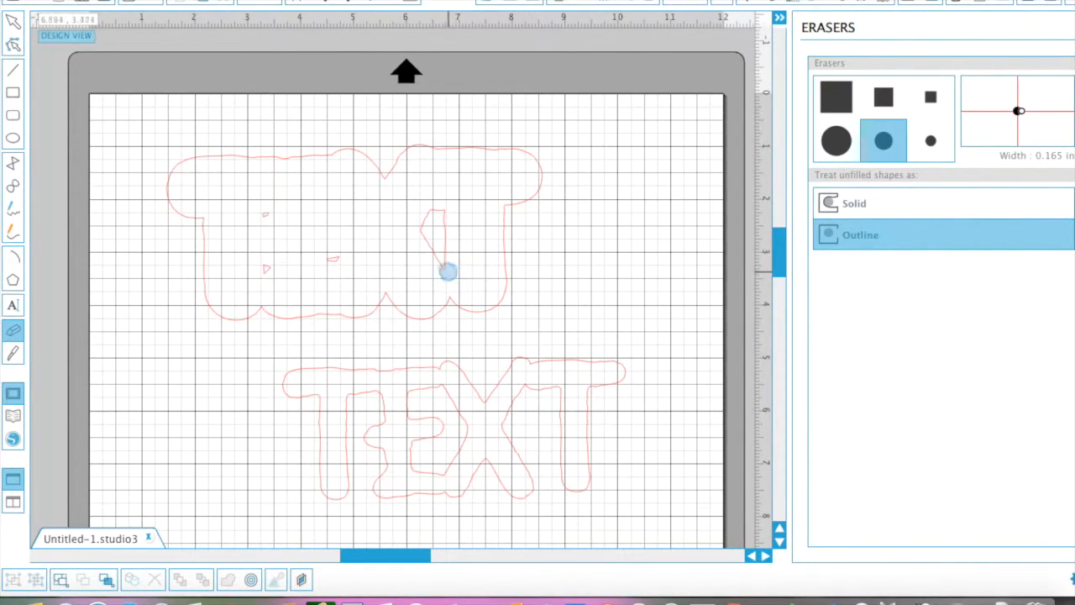
pyautogui.moveTo(445, 271)
pyautogui.mouseDown()
pyautogui.moveTo(441, 223)
pyautogui.moveTo(428, 211)
pyautogui.moveTo(422, 241)
pyautogui.moveTo(442, 259)
pyautogui.moveTo(388, 266)
pyautogui.moveTo(308, 257)
pyautogui.moveTo(257, 272)
pyautogui.moveTo(278, 218)
pyautogui.mouseUp()
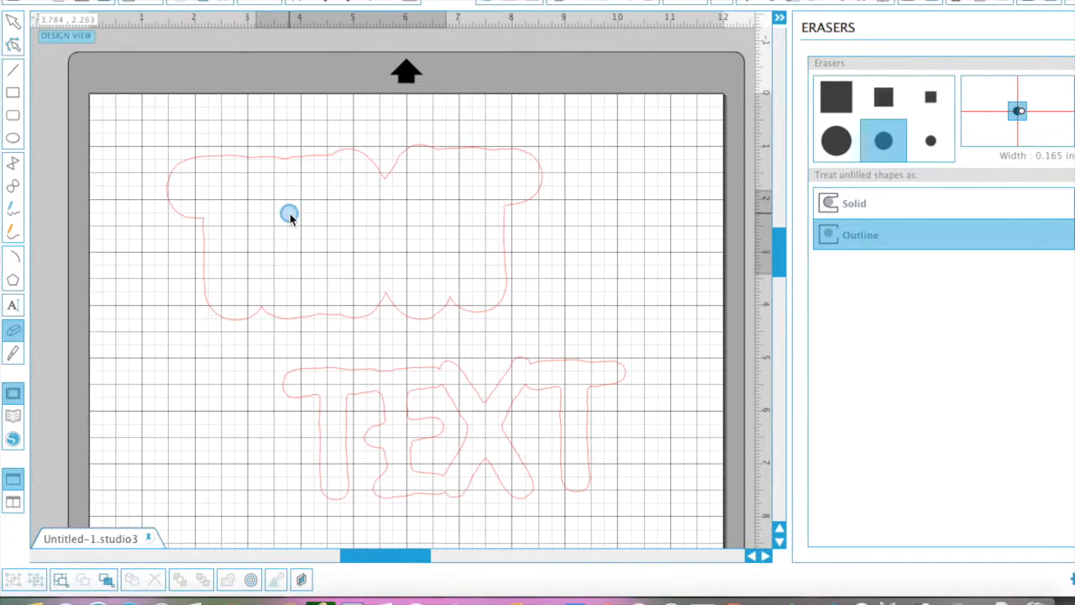
pyautogui.moveTo(289, 213); pyautogui.dragTo(289, 214)
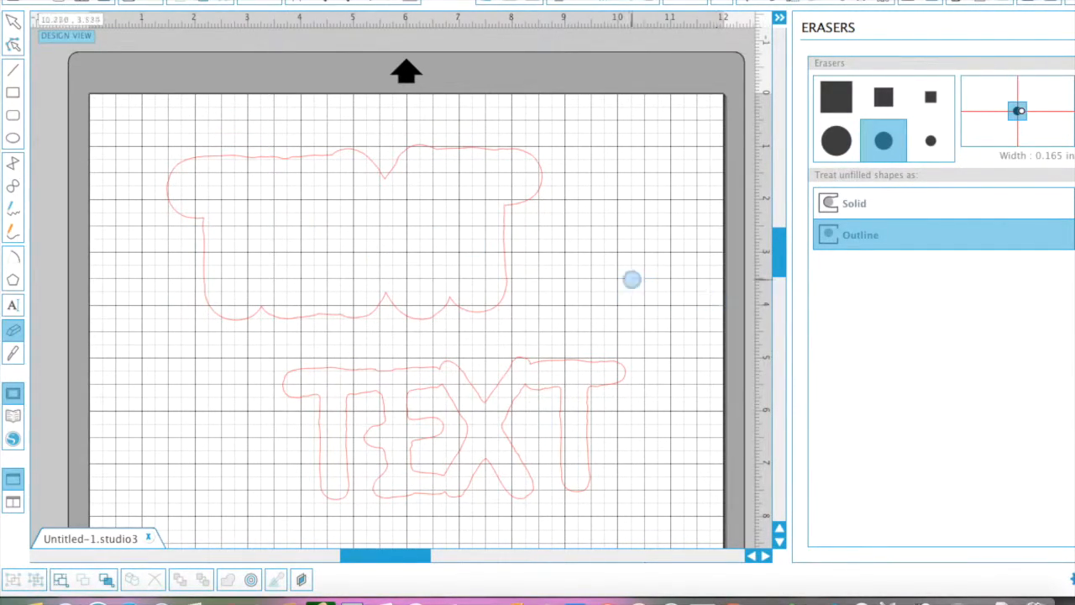
pyautogui.click(15, 27)
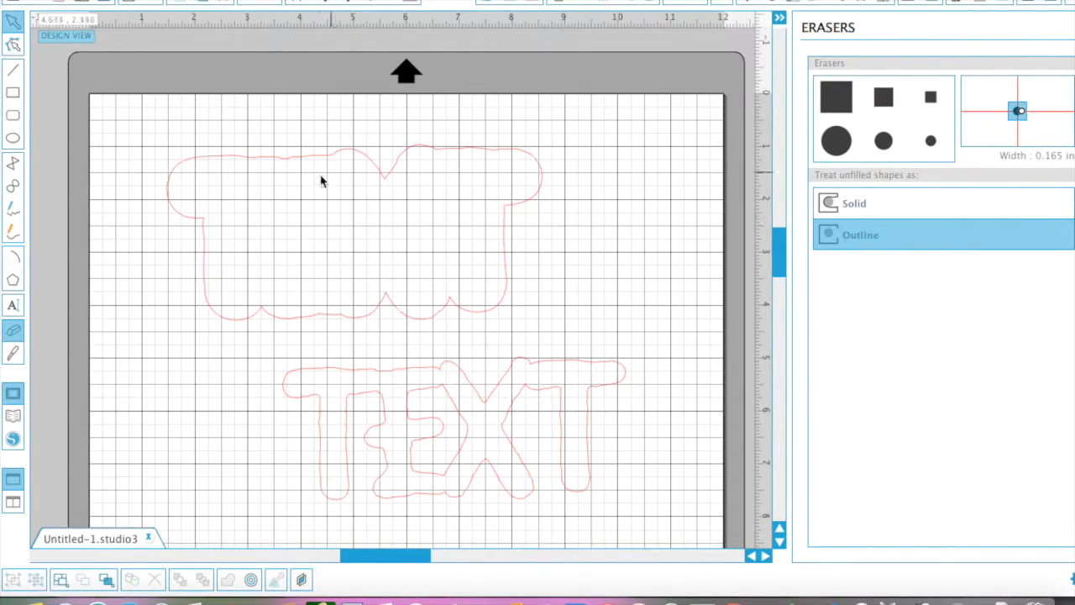
# Position the TEXT shape inside its offset outline as a preview, and move it back below the outline
pyautogui.moveTo(446, 379); pyautogui.dragTo(342, 176)
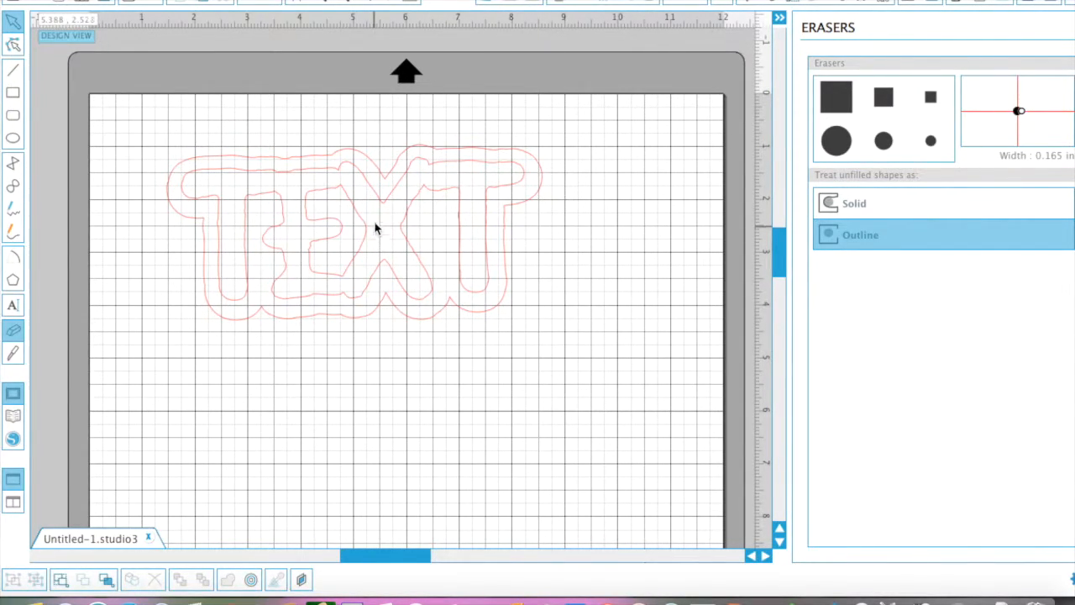
pyautogui.click(337, 179)
pyautogui.moveTo(331, 190); pyautogui.dragTo(457, 367)
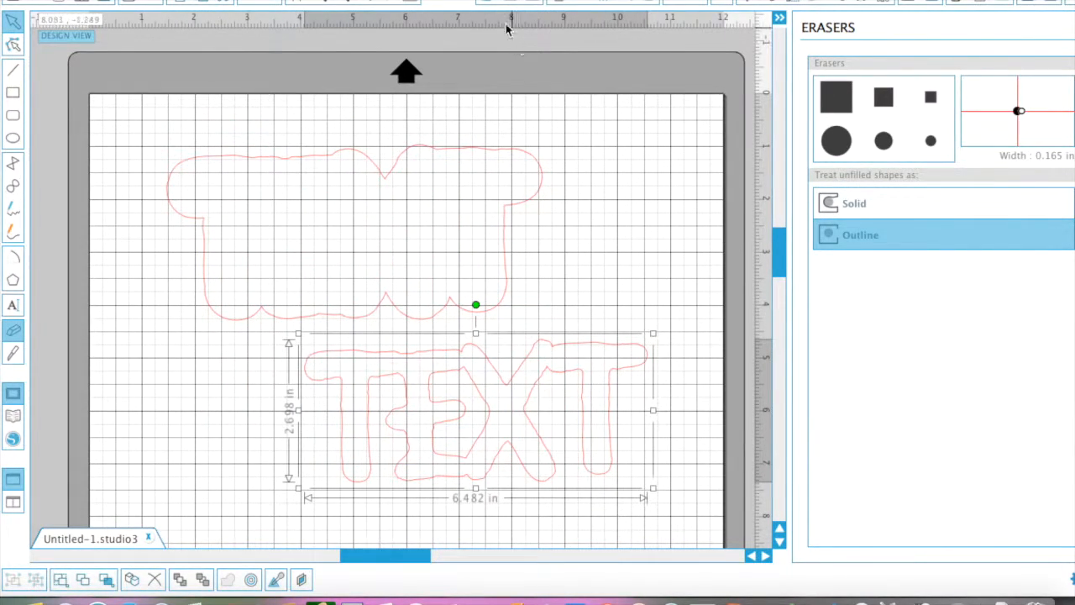
# Try red, transparent, near-white and turquoise fill colors on the TEXT shape
pyautogui.click(488, 4)
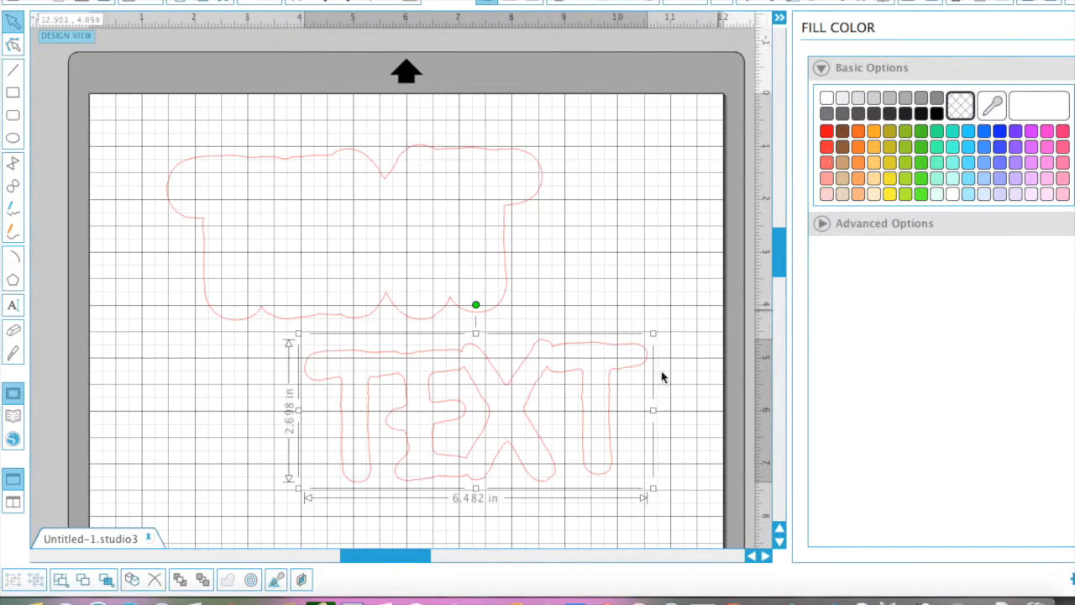
pyautogui.click(827, 131)
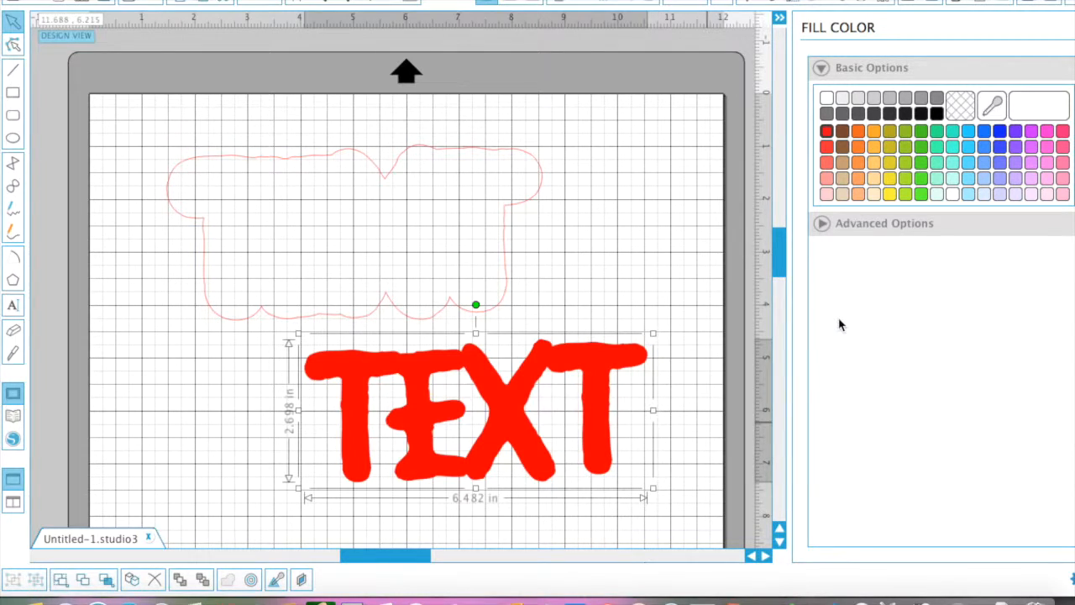
pyautogui.click(961, 104)
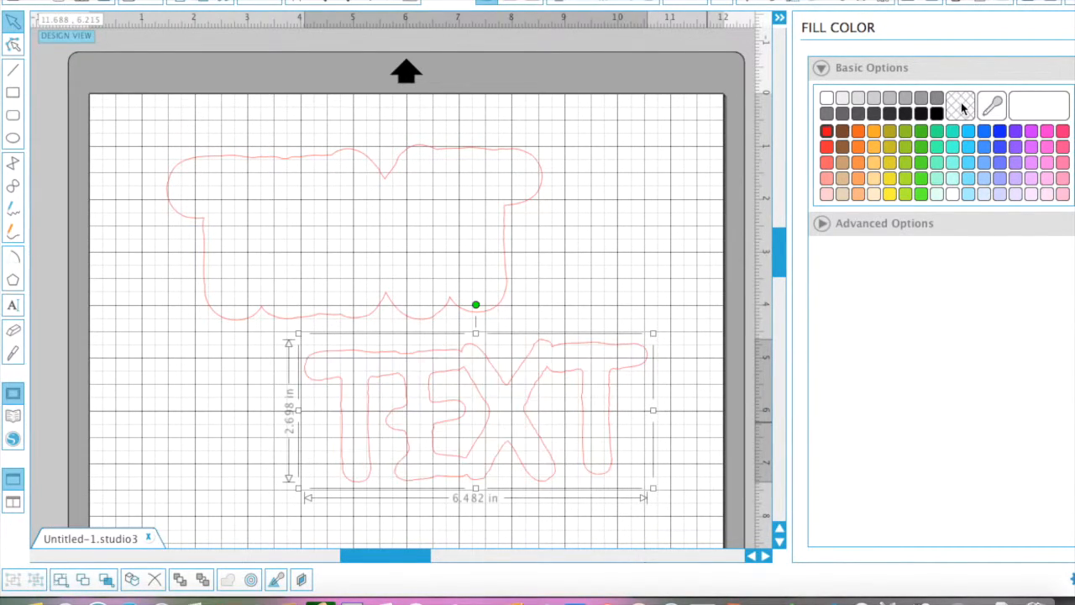
pyautogui.click(954, 194)
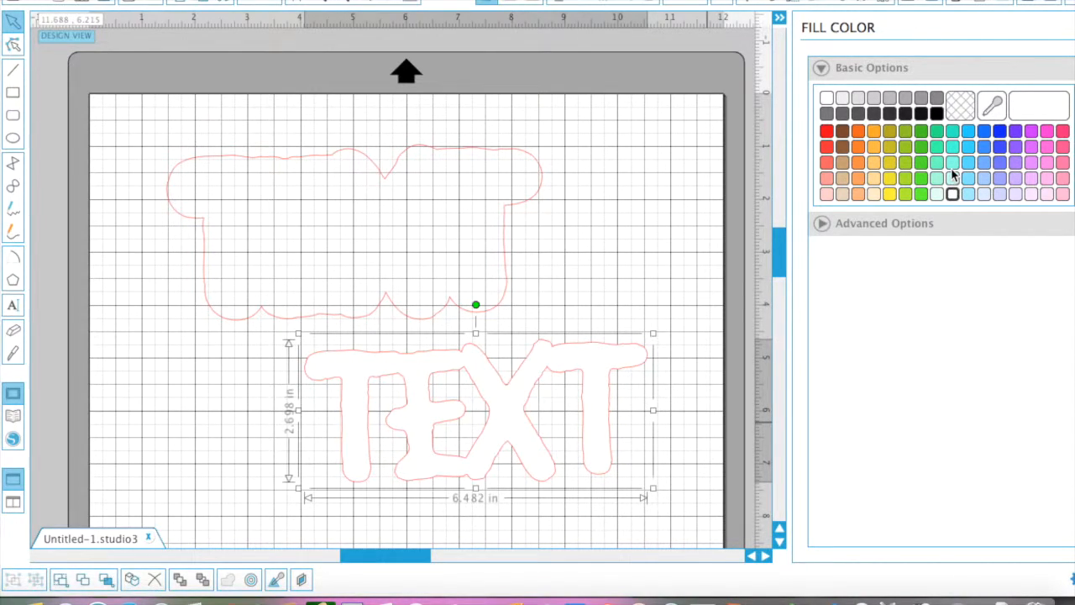
pyautogui.click(953, 163)
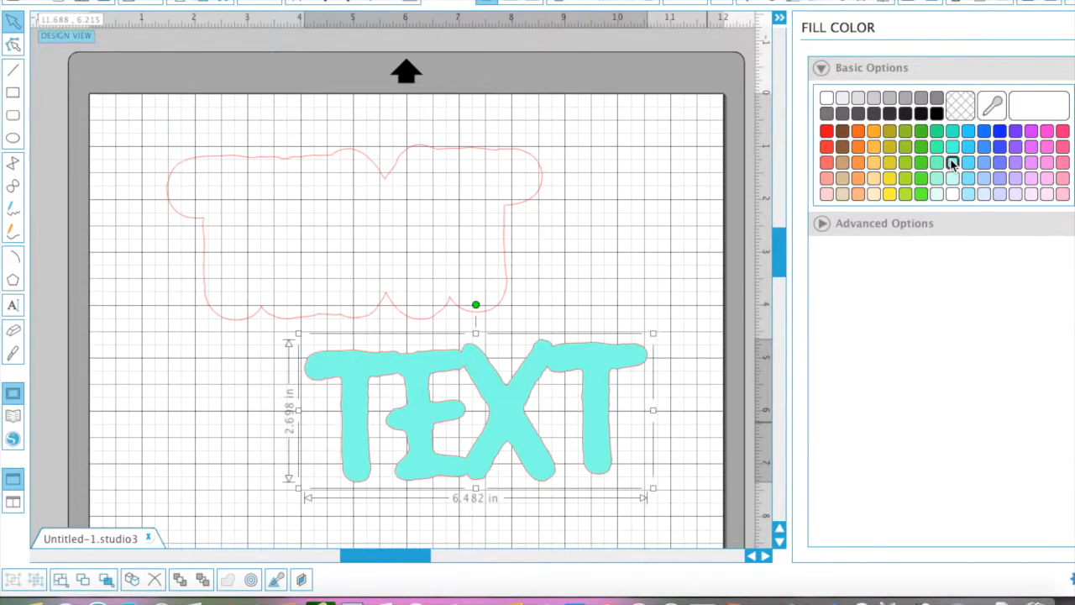
# Try the blue diamond pattern and the light blue polka-dot pattern as fills on the TEXT shape
pyautogui.click(530, 2)
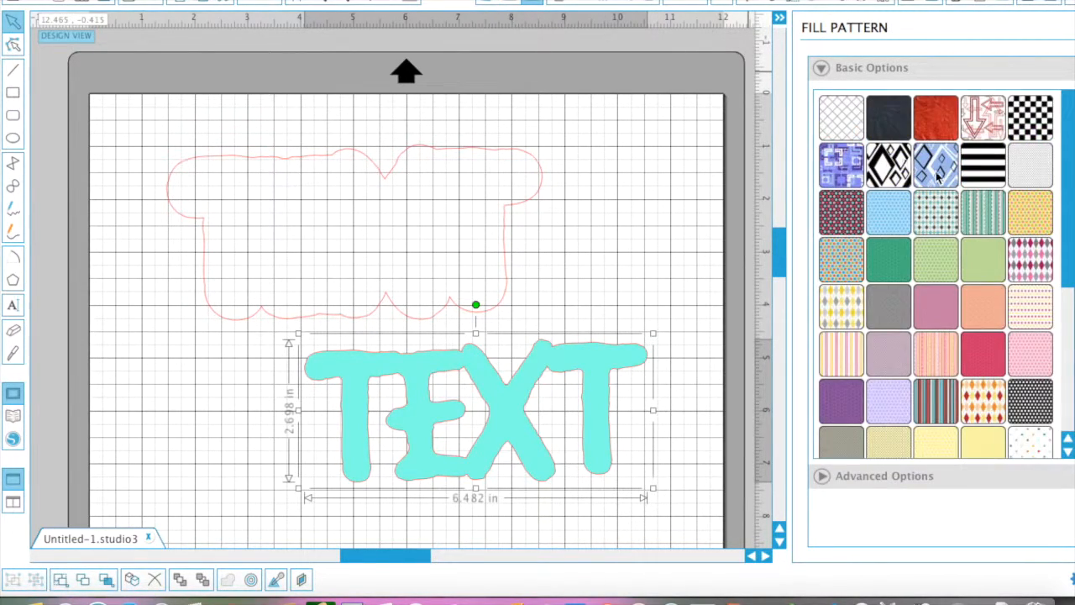
pyautogui.click(943, 173)
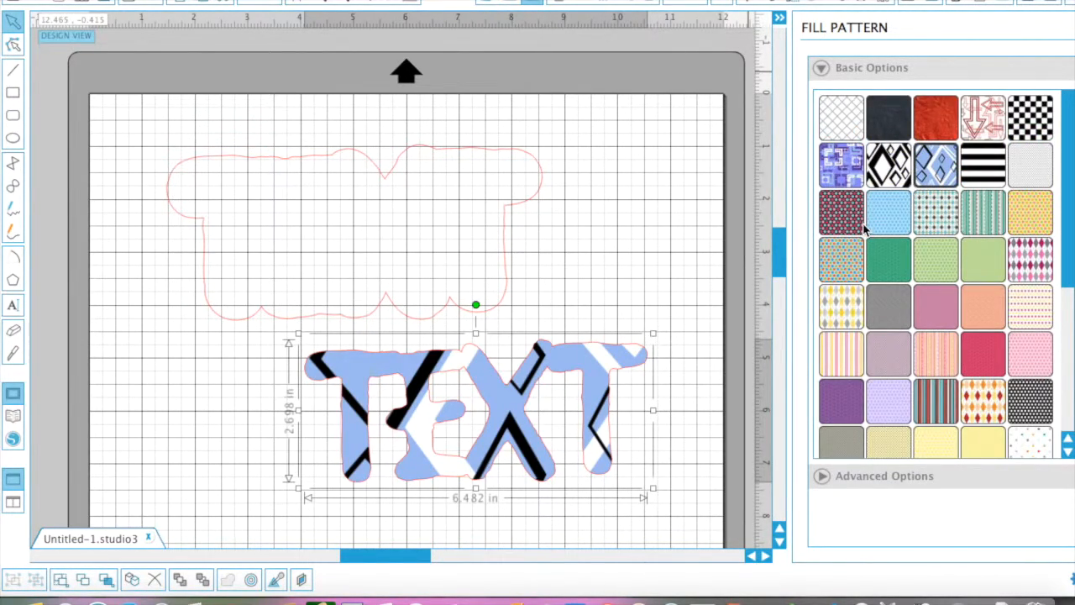
pyautogui.click(891, 216)
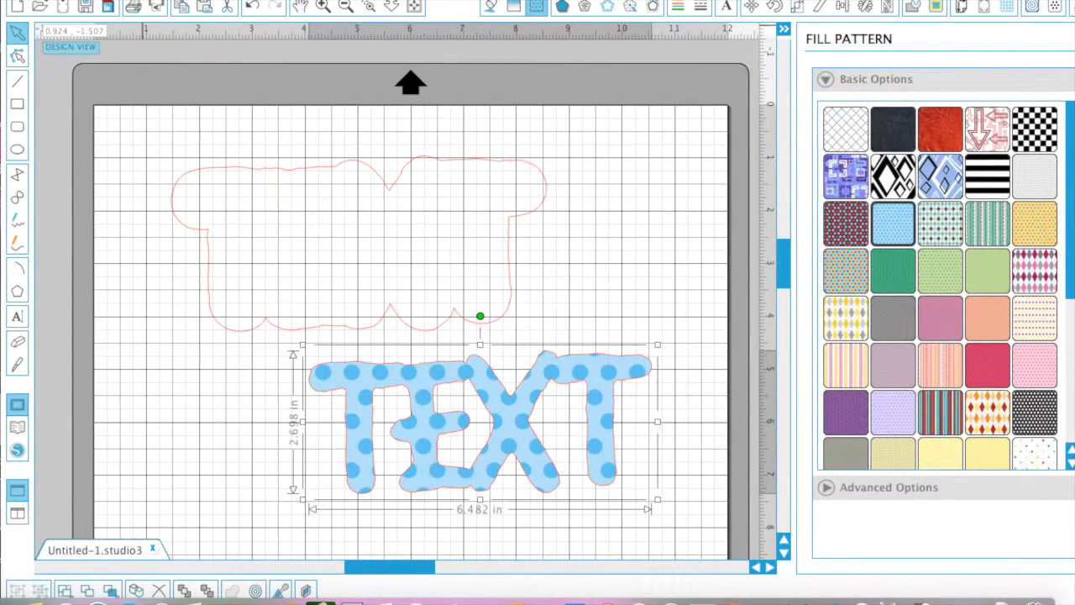
pyautogui.click(138, 0)
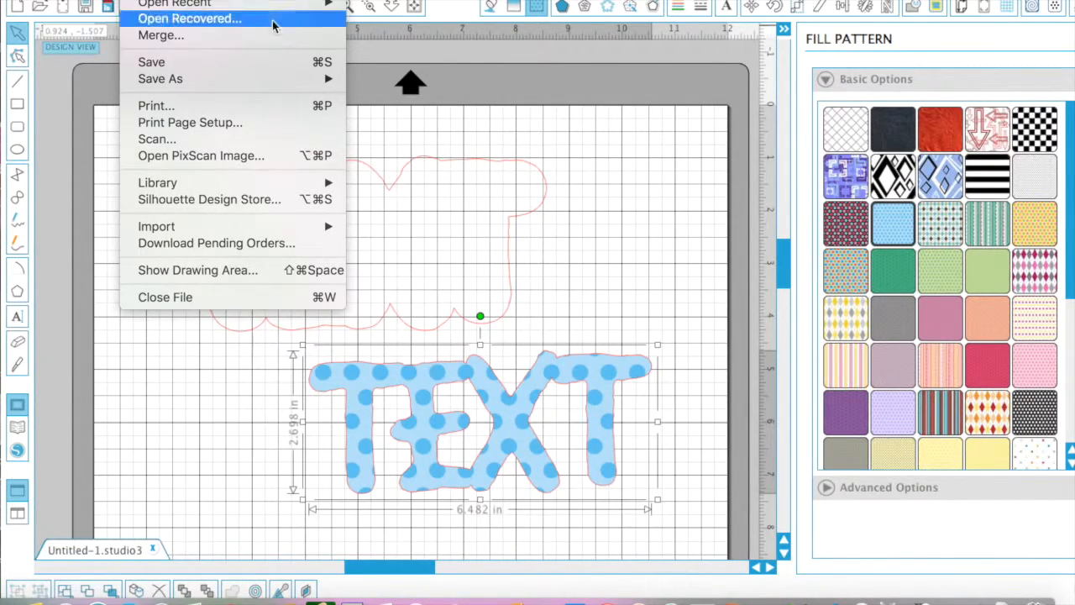
pyautogui.click(138, 378)
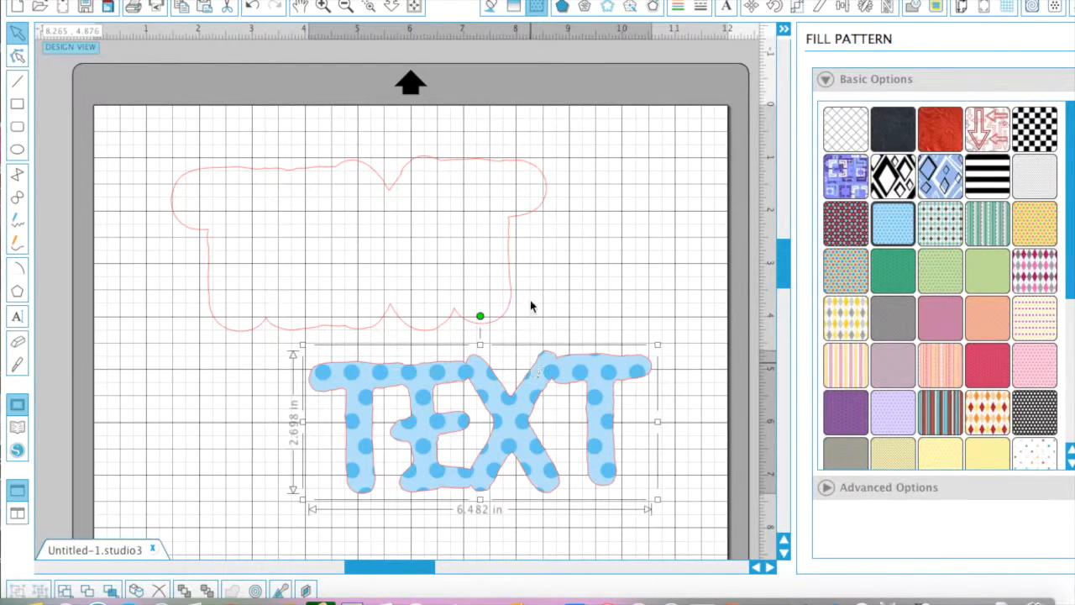
# Try the pink and gray argyle, polka_dots_014 and red, brown and blue striped patterns as fills on the TEXT shape
pyautogui.click(1031, 279)
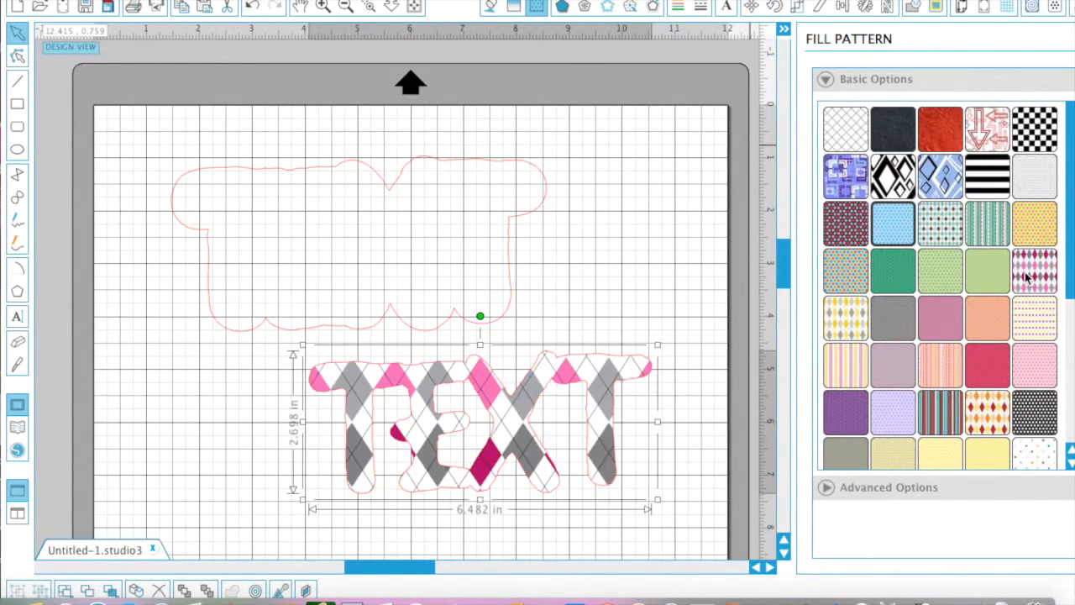
pyautogui.click(1037, 450)
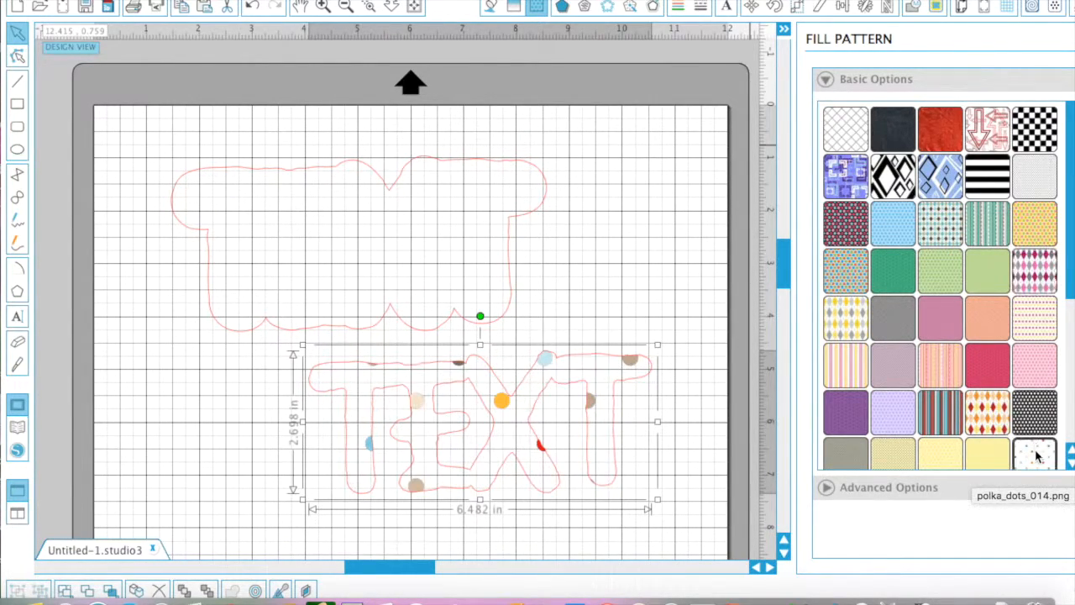
pyautogui.click(933, 410)
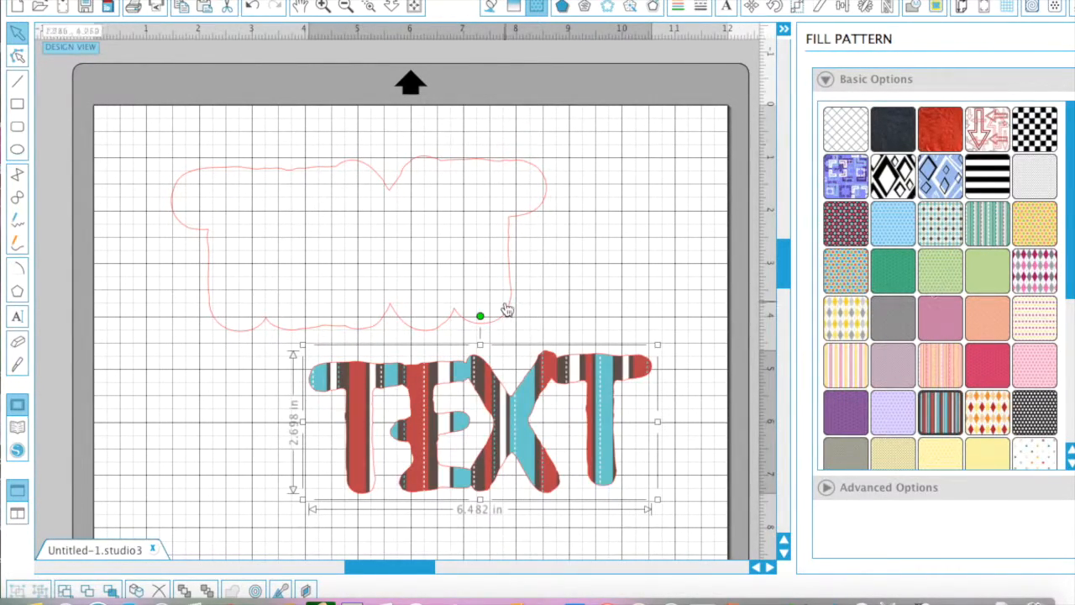
# Try green, gray-blue and bright blue gradient fills on the TEXT shape
pyautogui.click(507, 6)
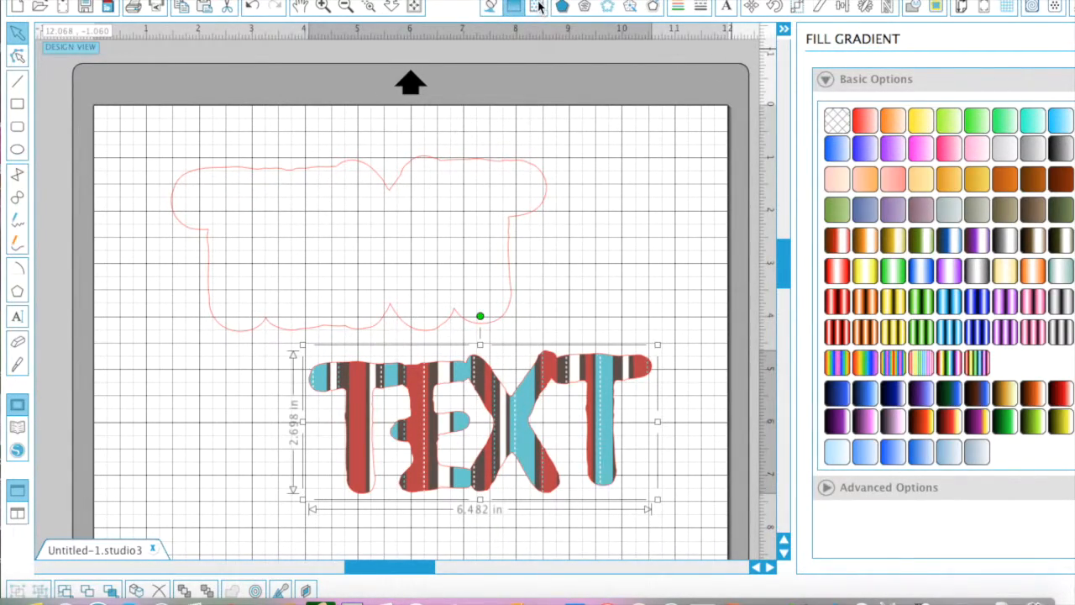
pyautogui.click(923, 243)
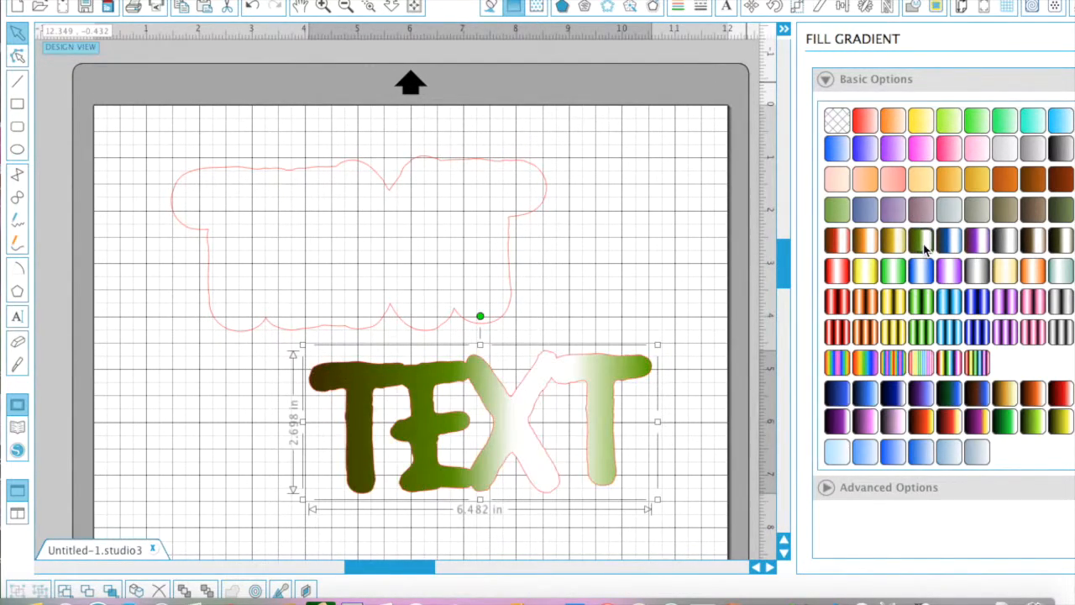
pyautogui.click(925, 335)
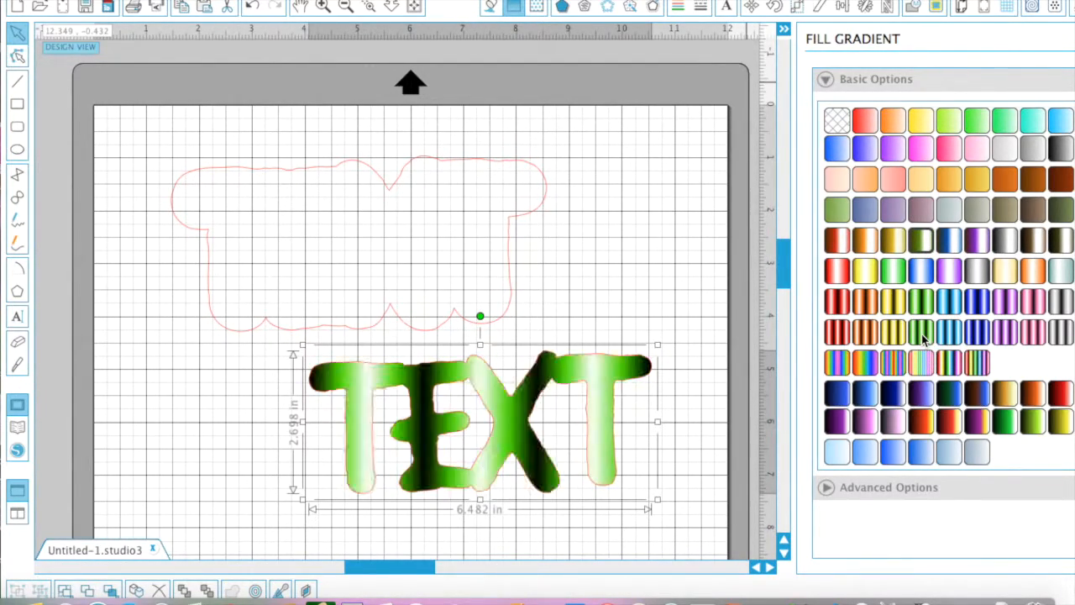
pyautogui.click(1003, 423)
pyautogui.click(978, 458)
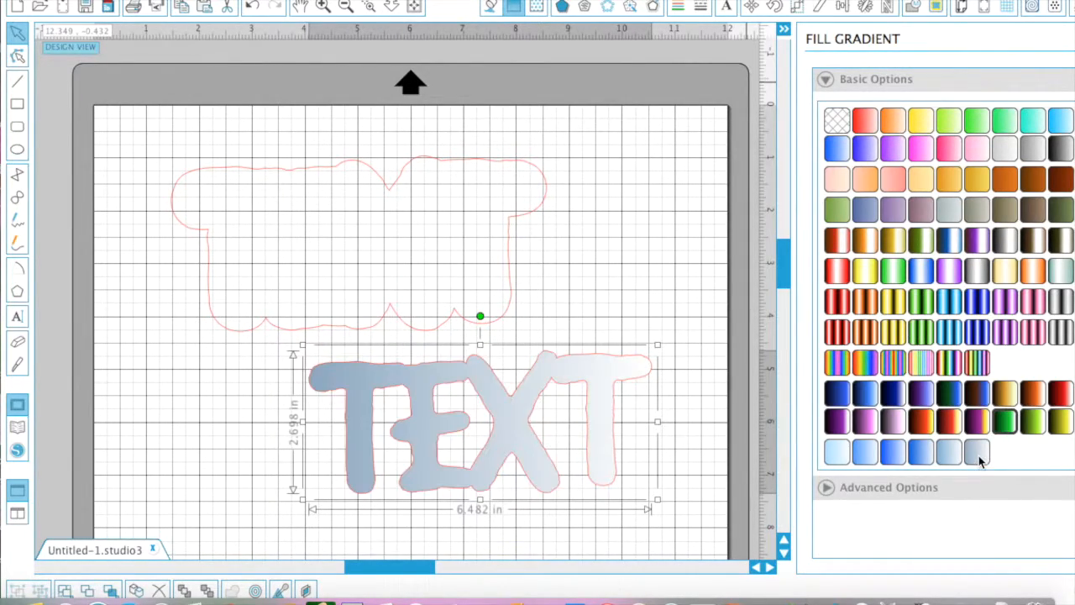
pyautogui.click(922, 453)
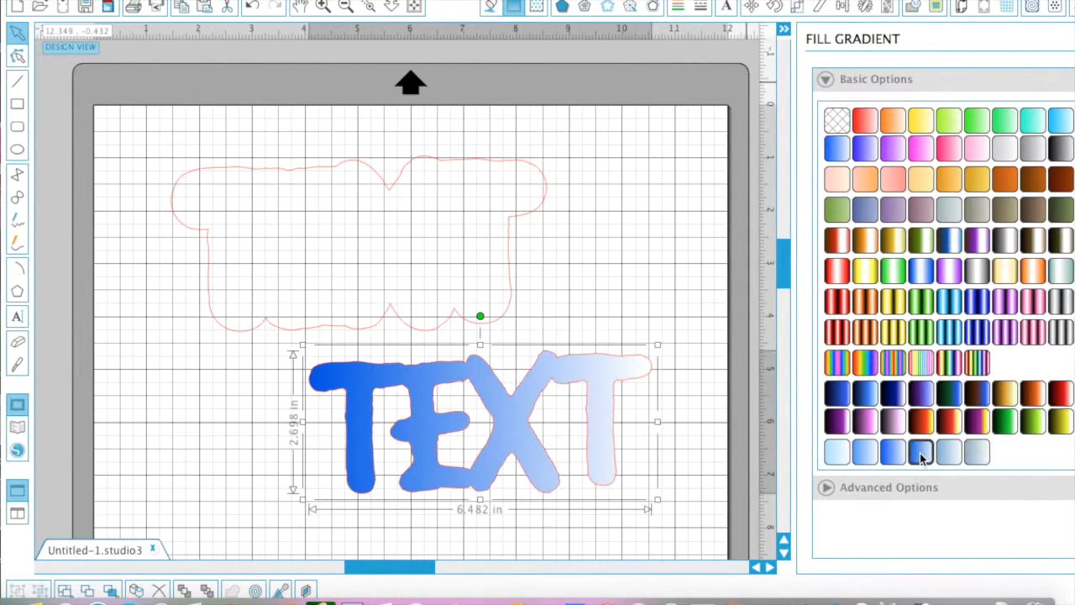
# Try orange, dark green and black gradients on the TEXT shape, and clear its fill to transparent
pyautogui.click(867, 244)
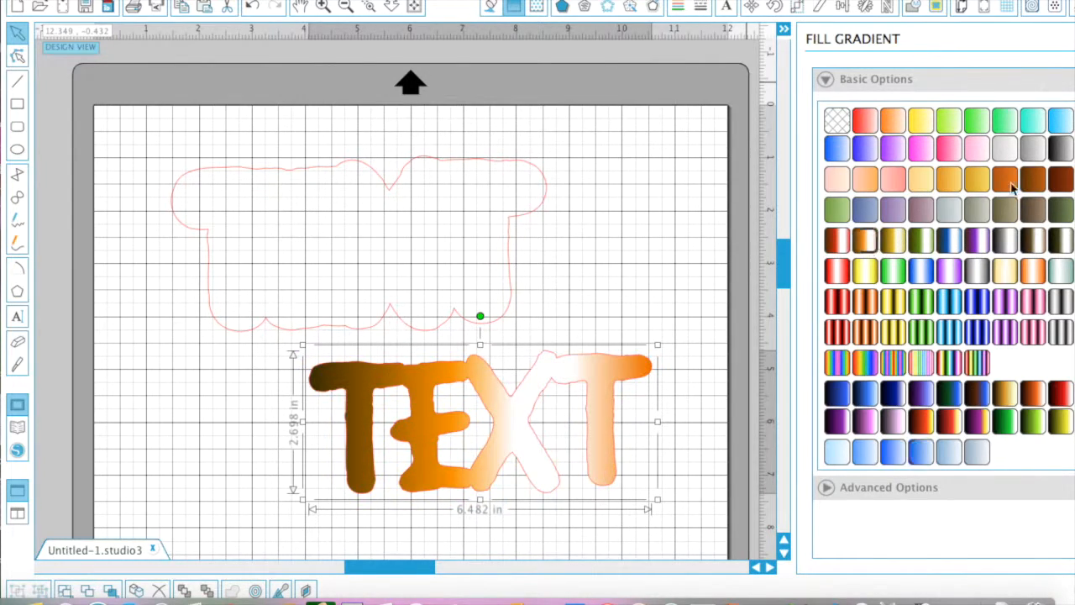
pyautogui.click(1063, 217)
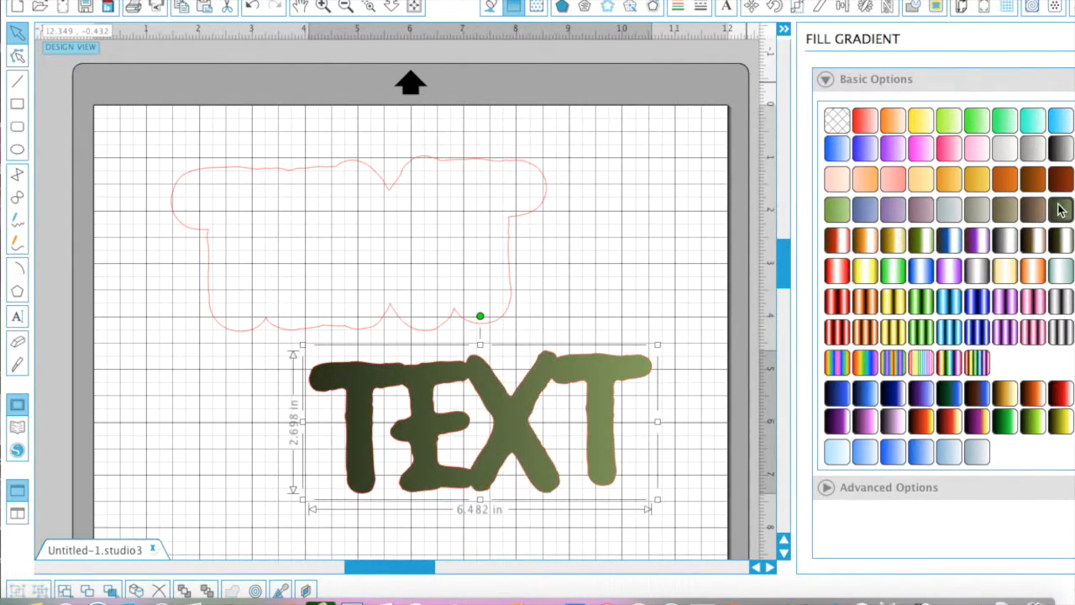
pyautogui.click(1060, 148)
pyautogui.click(837, 121)
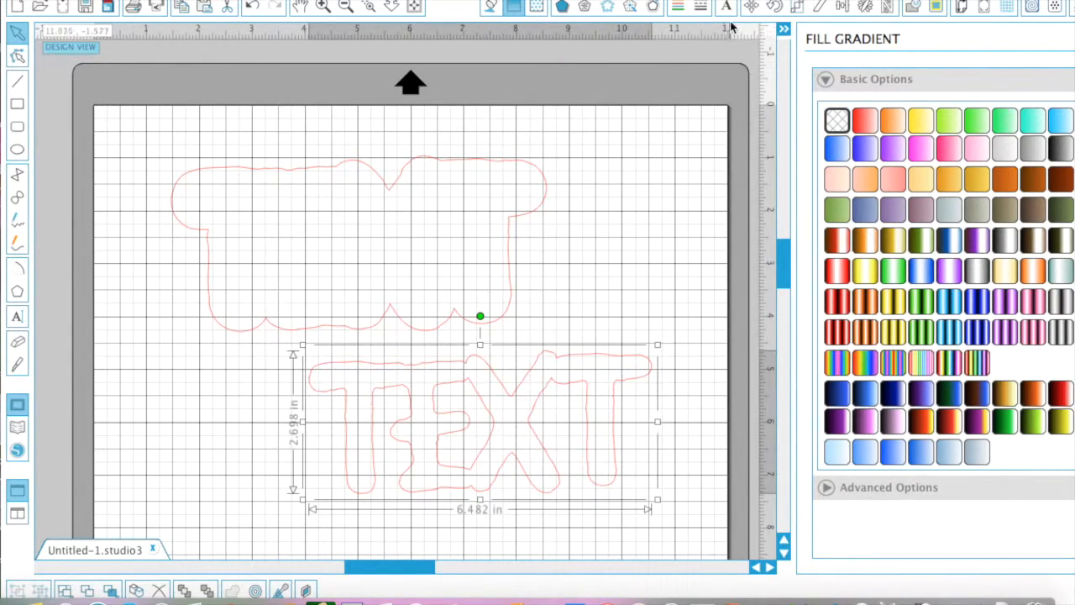
# Set the line color of the TEXT shape to black
pyautogui.click(682, 9)
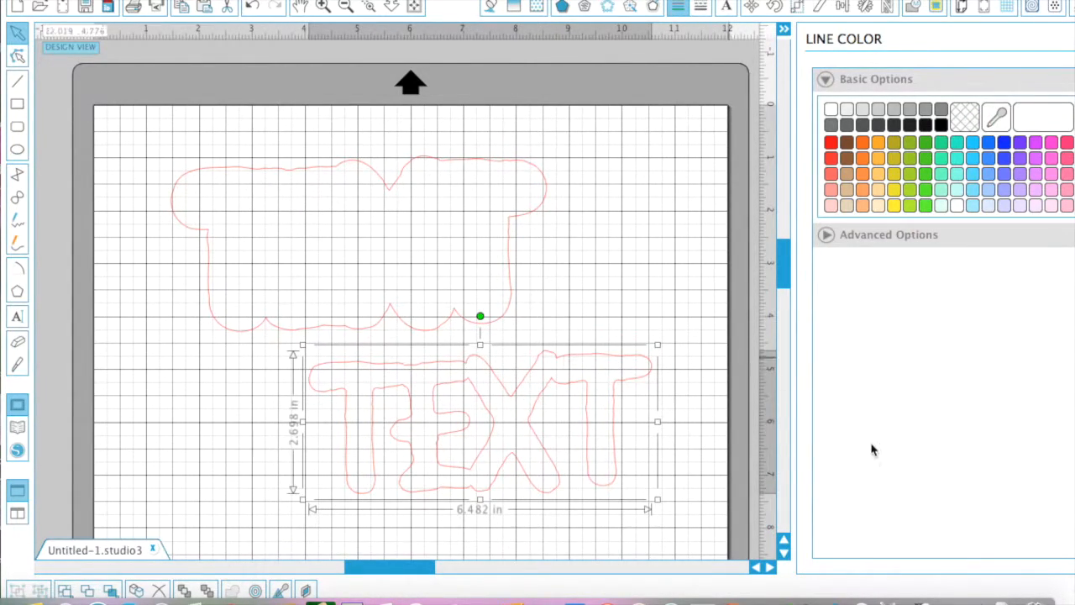
pyautogui.click(940, 124)
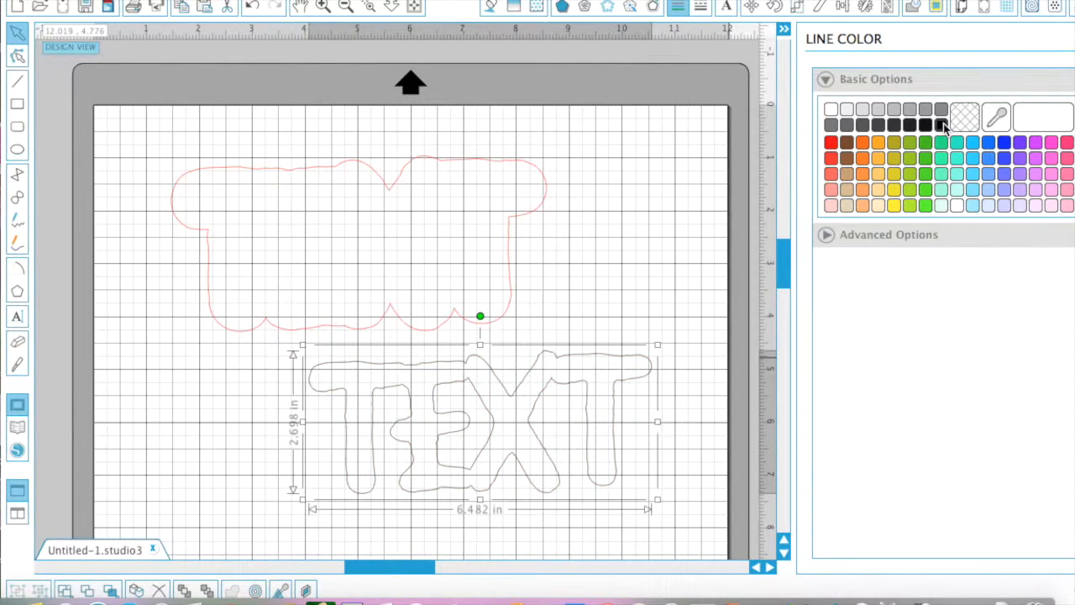
# Try green and black line colors on the TEXT shape, and set its line color to bright red
pyautogui.click(924, 174)
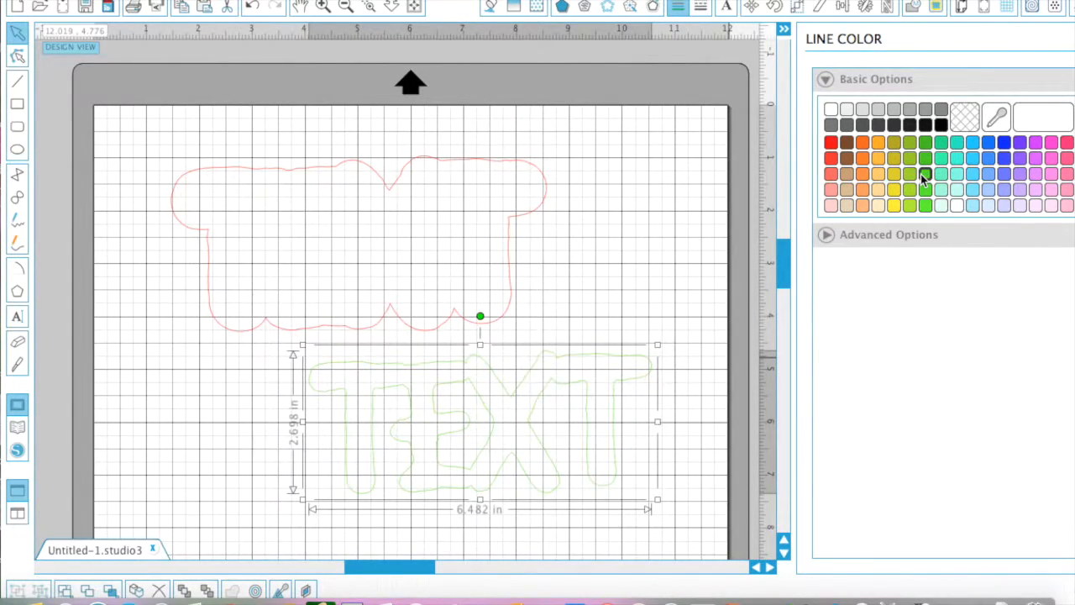
pyautogui.click(941, 125)
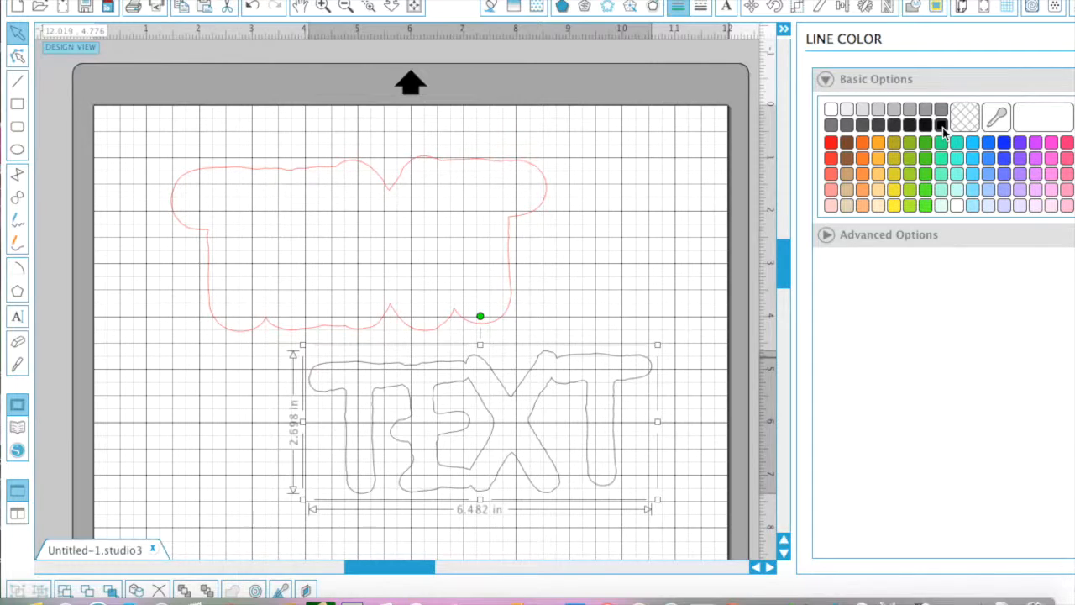
pyautogui.click(831, 143)
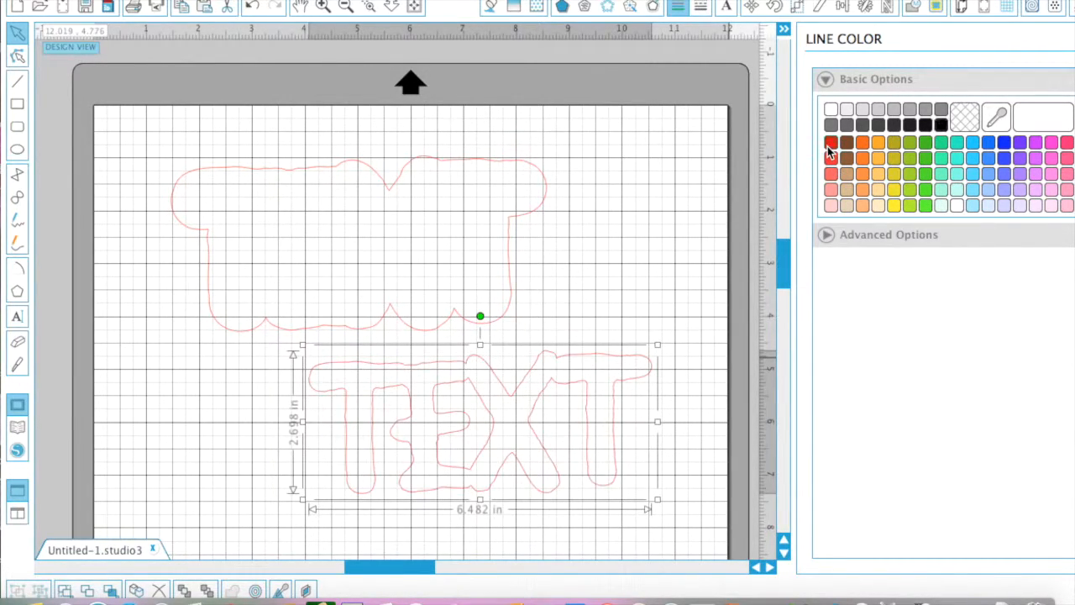
# Try the fine-dashed and medium-dashed line styles on the TEXT outline, and return it to a solid line
pyautogui.click(700, 7)
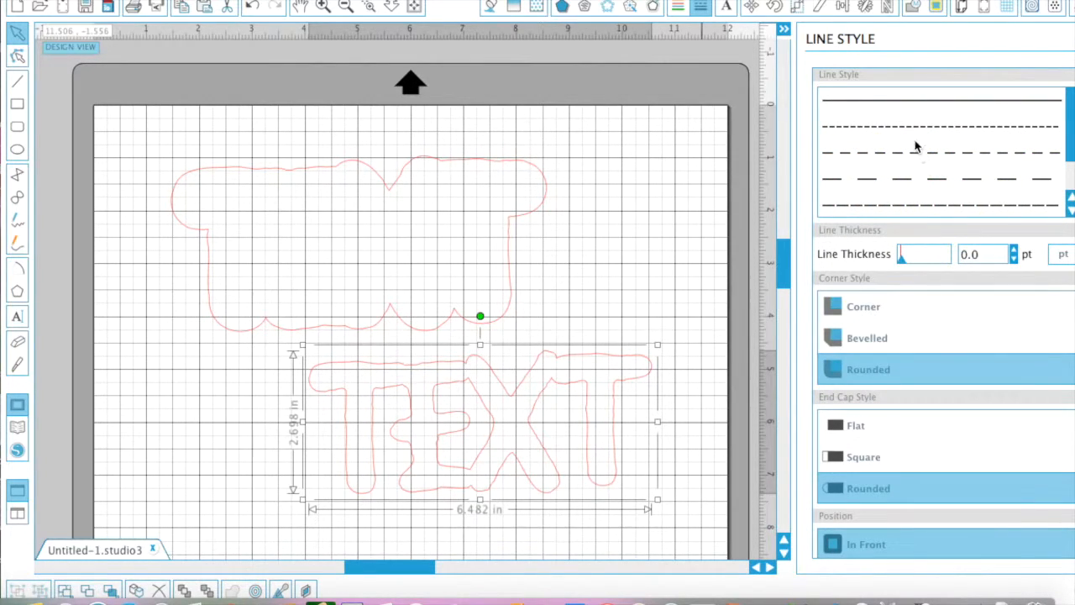
pyautogui.click(913, 128)
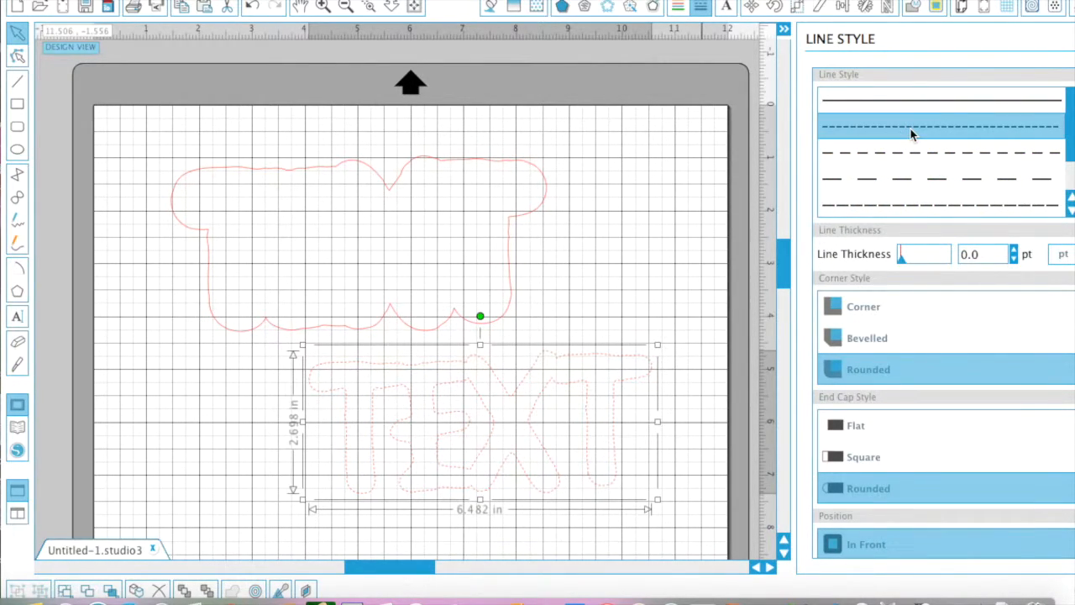
pyautogui.click(912, 151)
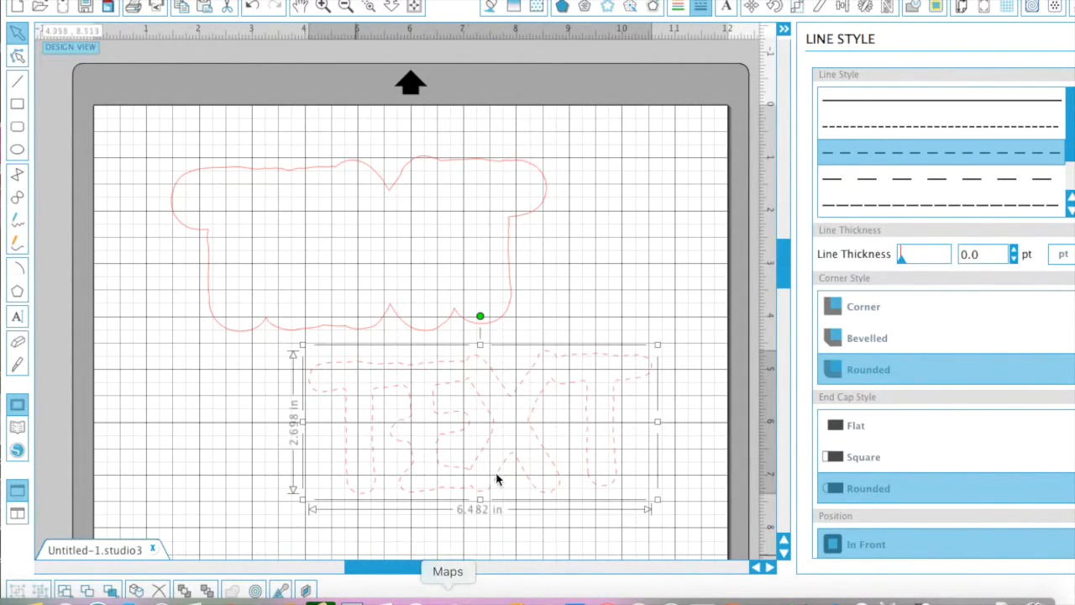
pyautogui.click(856, 96)
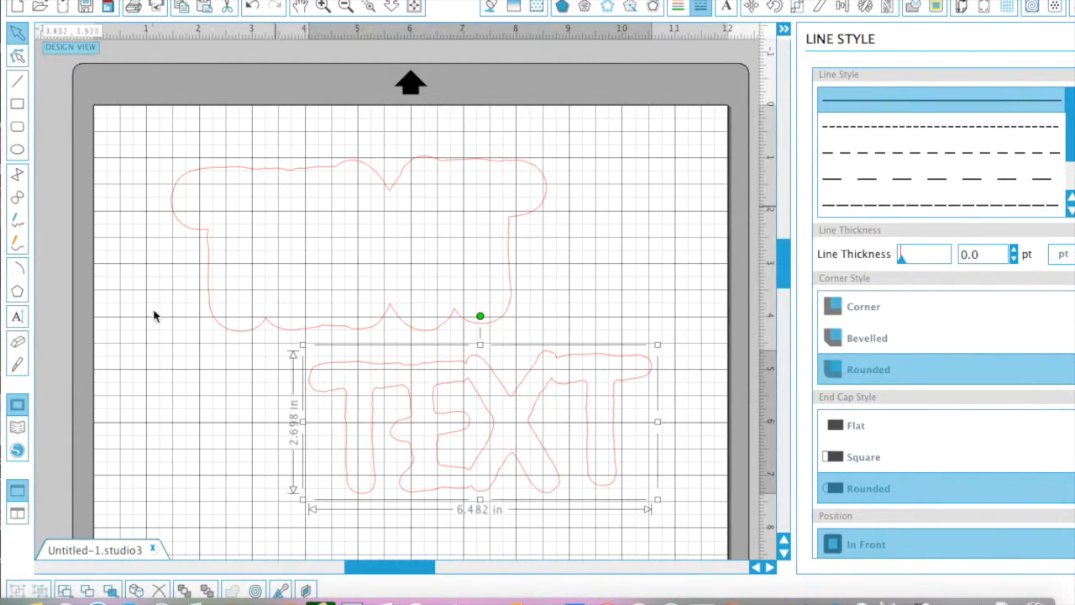
# Create a new document and draw a rectangle about 9.1 in wide and 7 in high in the page's upper part
pyautogui.click(15, 7)
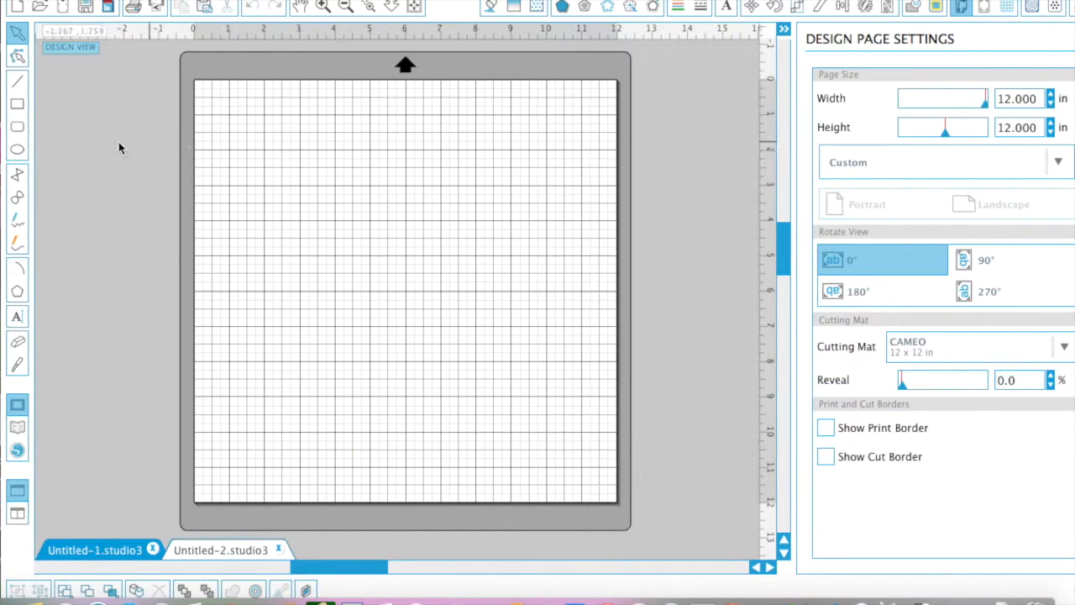
pyautogui.click(16, 105)
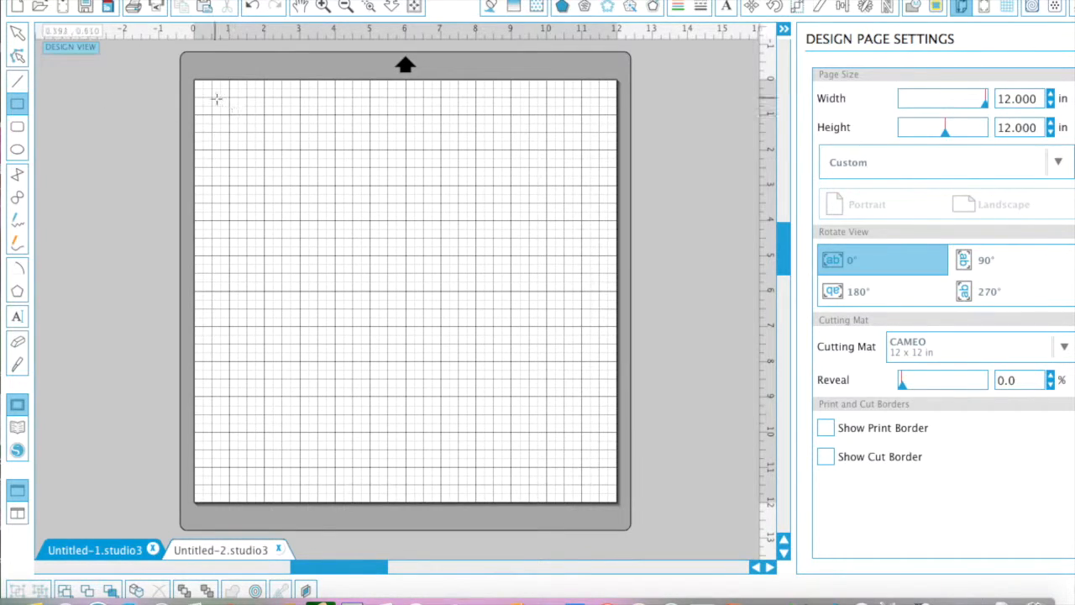
pyautogui.moveTo(227, 116); pyautogui.dragTo(549, 363)
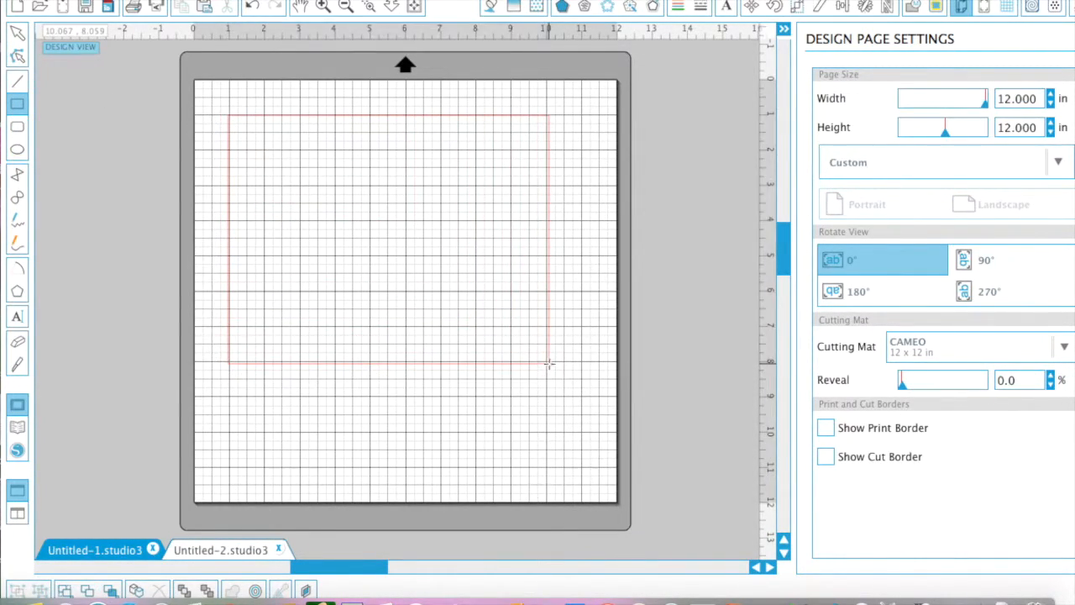
# Draw a vertical line about 7.1 in long across the rectangle at the 5 in mark and give it the medium-dashed style
pyautogui.click(24, 82)
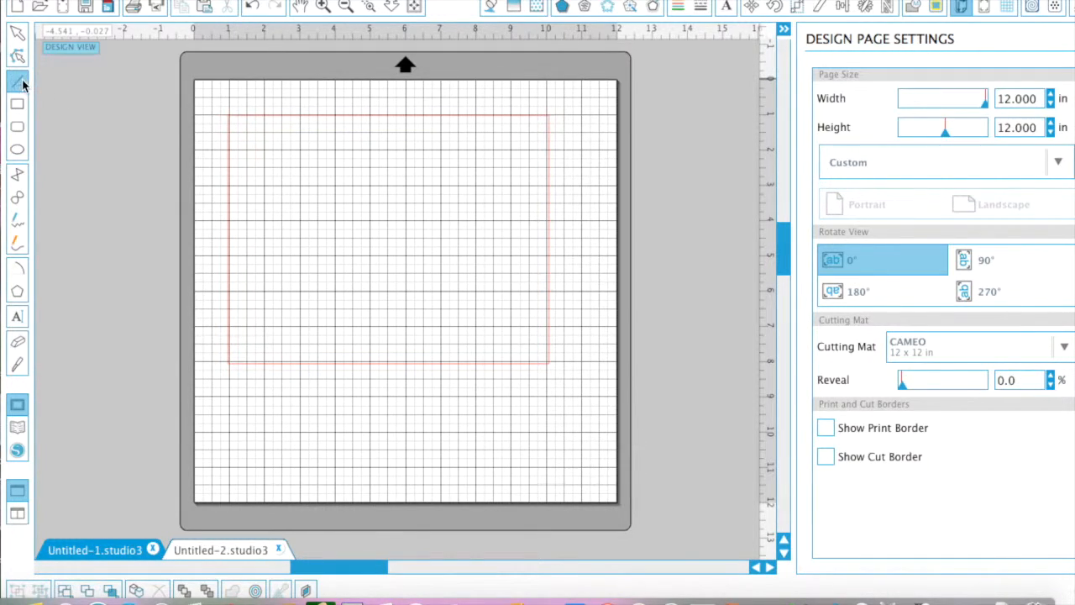
pyautogui.moveTo(369, 117); pyautogui.dragTo(369, 363)
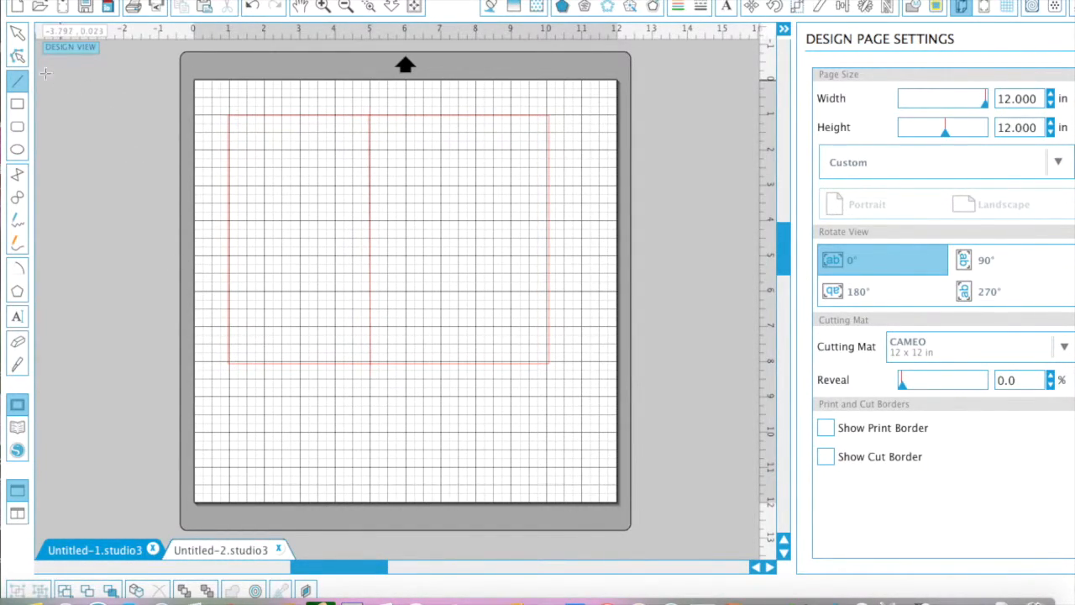
pyautogui.click(18, 34)
pyautogui.click(371, 181)
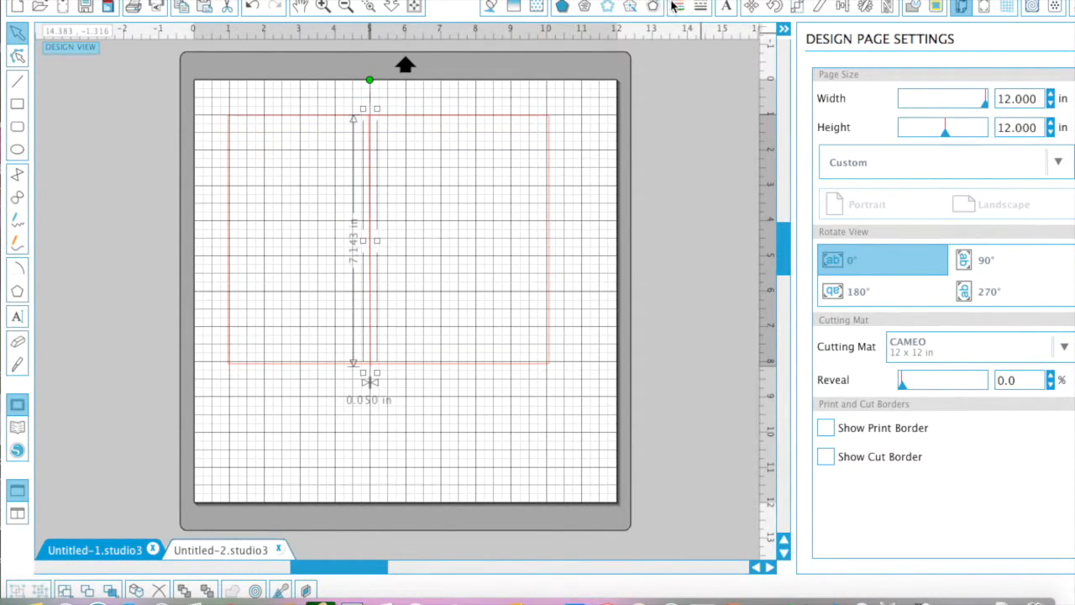
pyautogui.click(700, 8)
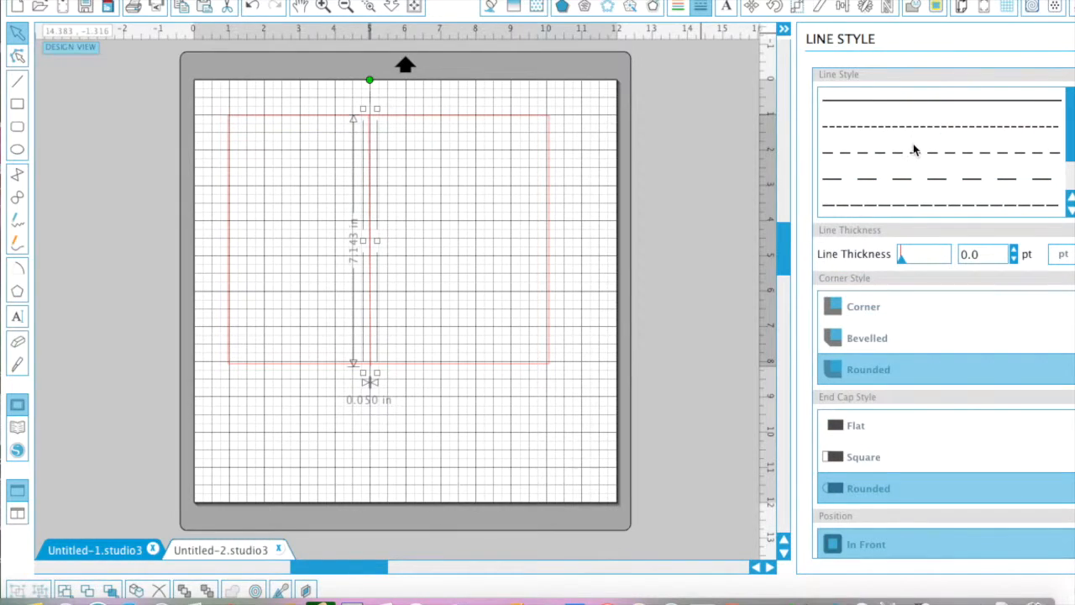
pyautogui.click(916, 153)
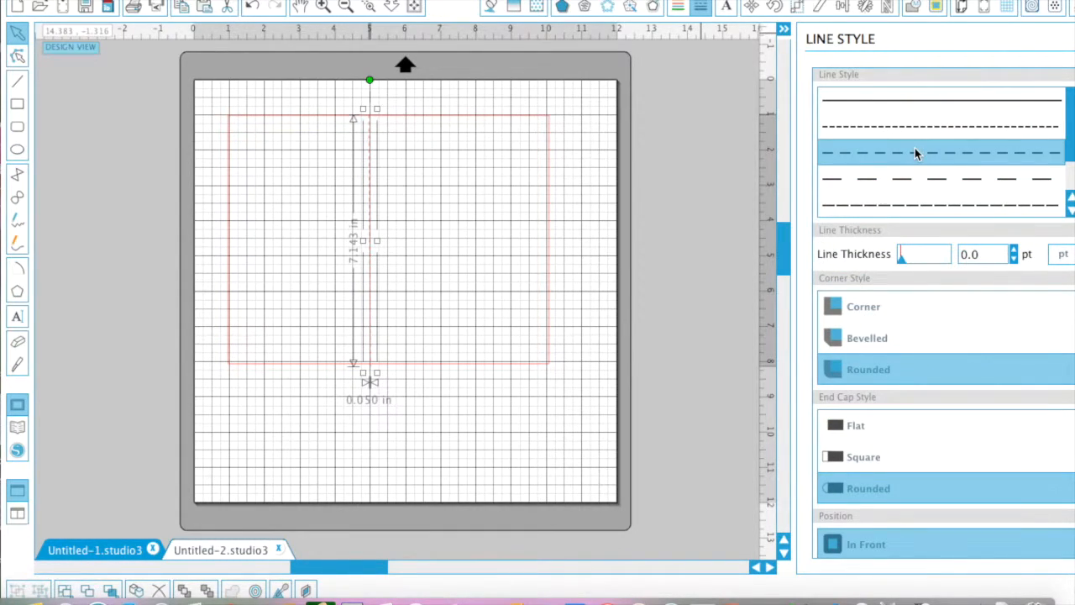
pyautogui.click(624, 367)
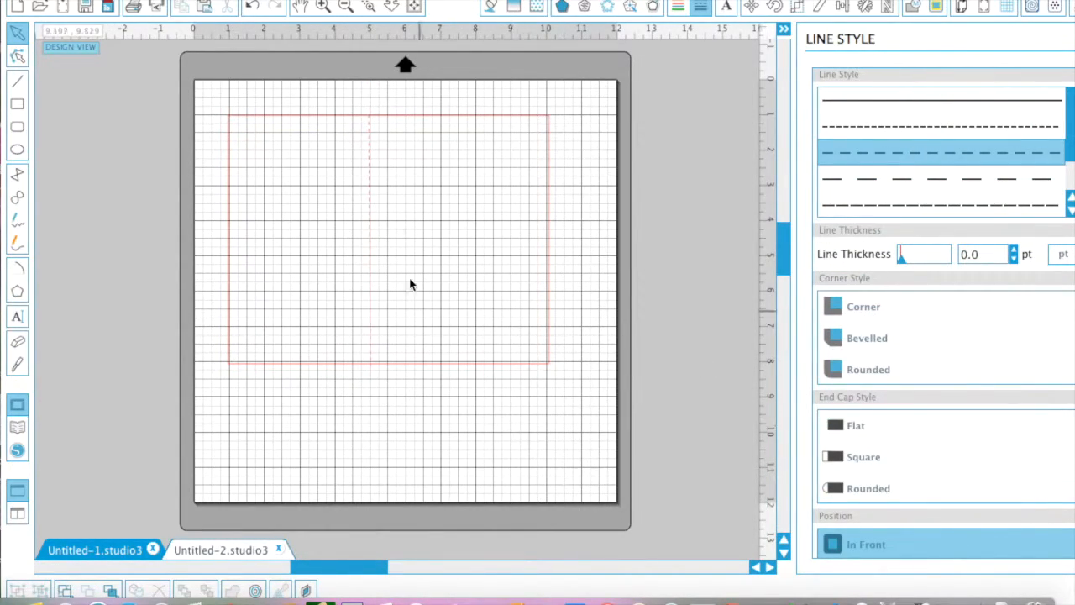
# Set the line thickness of the dashed vertical line to 10.6 pt
pyautogui.click(322, 6)
pyautogui.scroll(1, 372, 210)
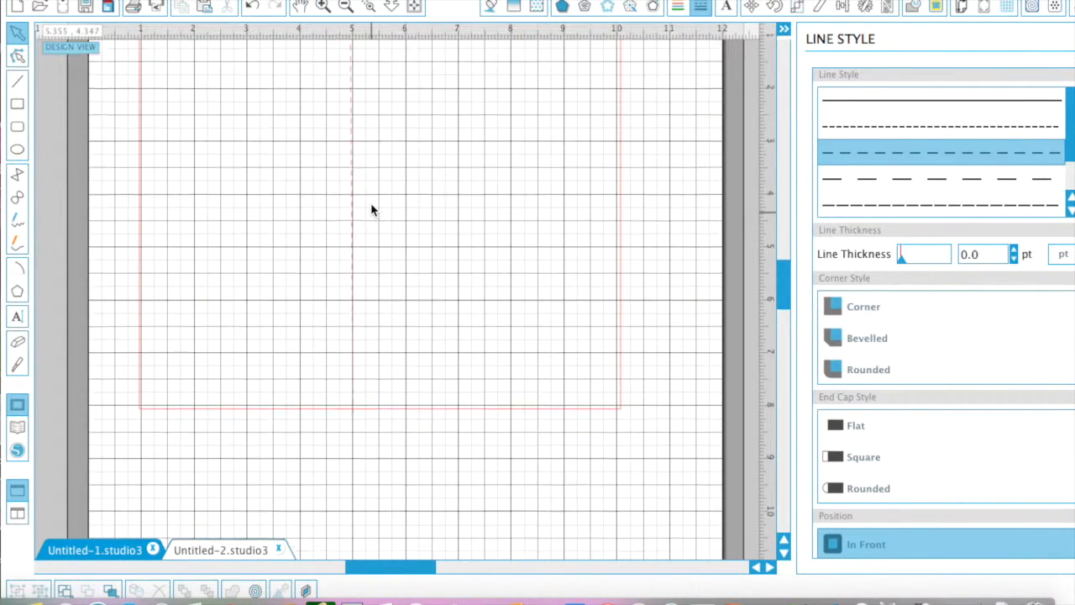
pyautogui.scroll(3, 373, 210)
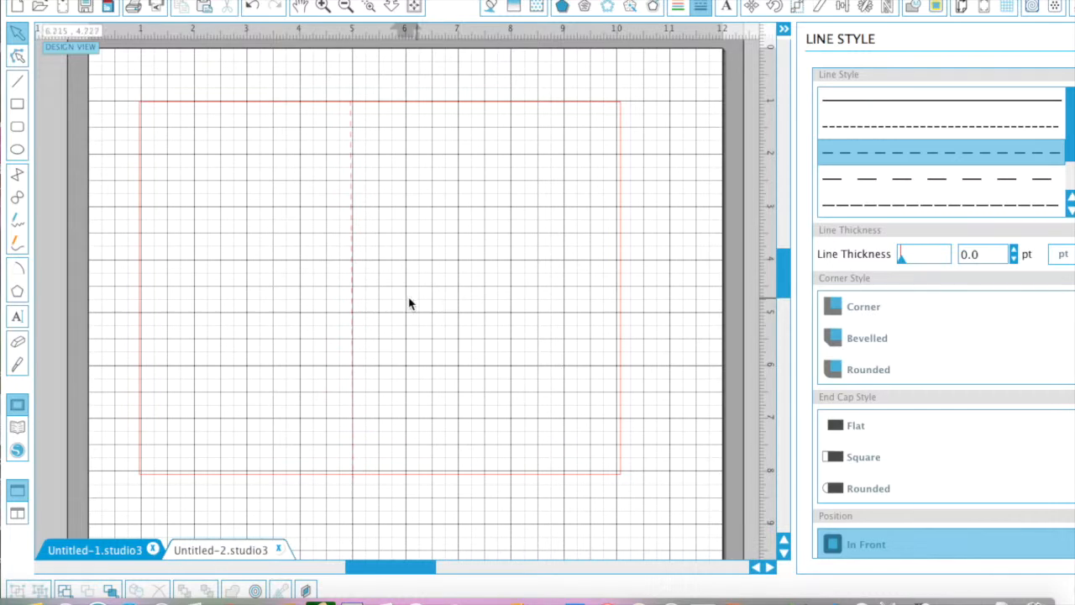
pyautogui.click(351, 289)
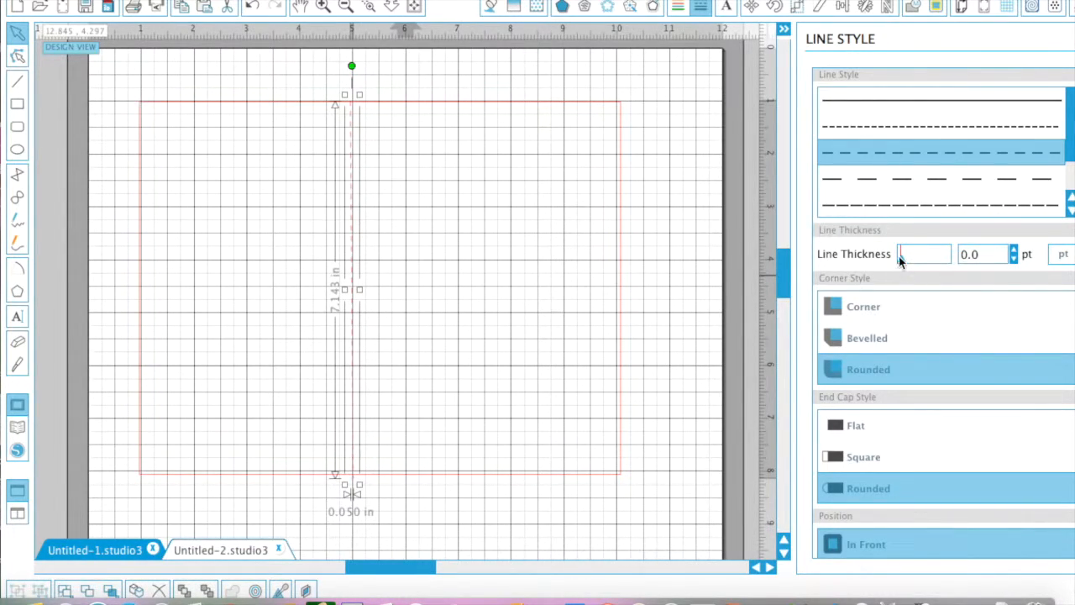
pyautogui.moveTo(898, 256); pyautogui.dragTo(903, 261)
pyautogui.click(596, 316)
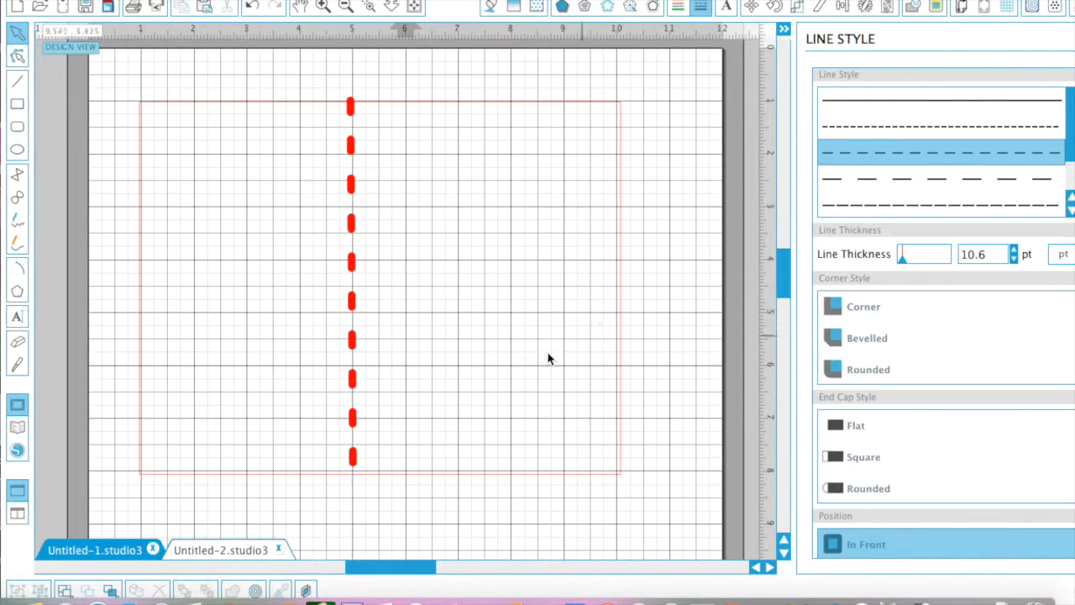
# Set the line thickness of the rectangle to 46.6 pt
pyautogui.click(620, 206)
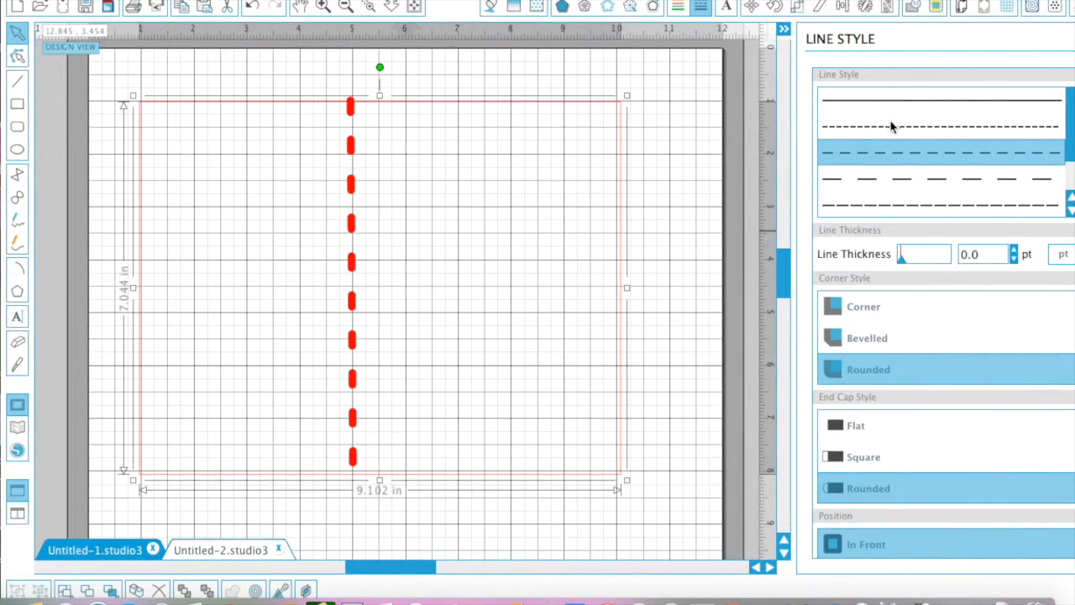
pyautogui.moveTo(901, 261); pyautogui.dragTo(909, 254)
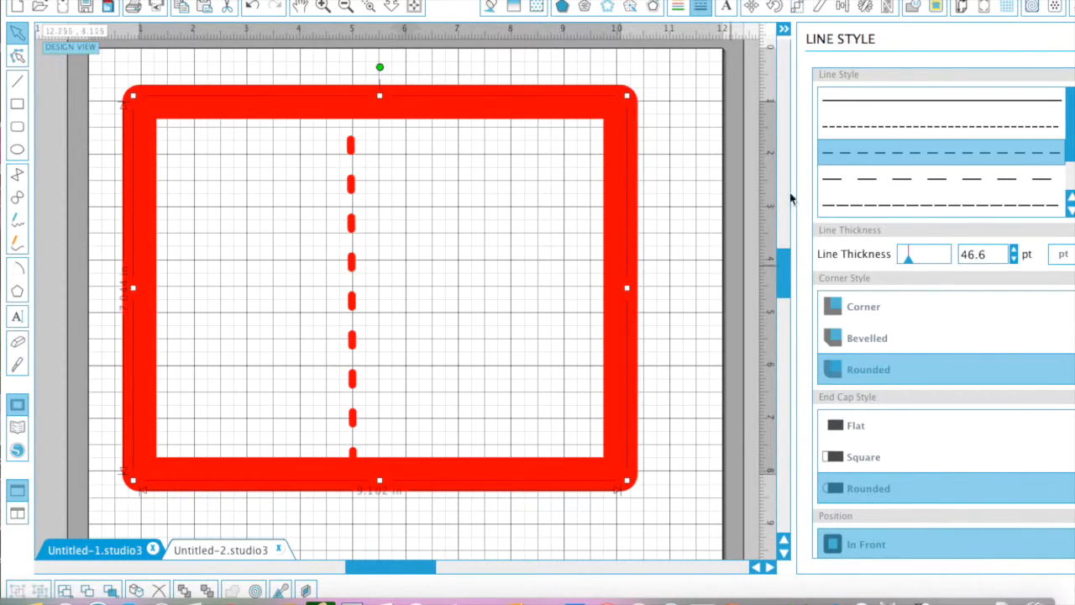
# Try the Corner and Bevelled corner styles on the rectangle's thick outline, and return it to Rounded
pyautogui.click(830, 308)
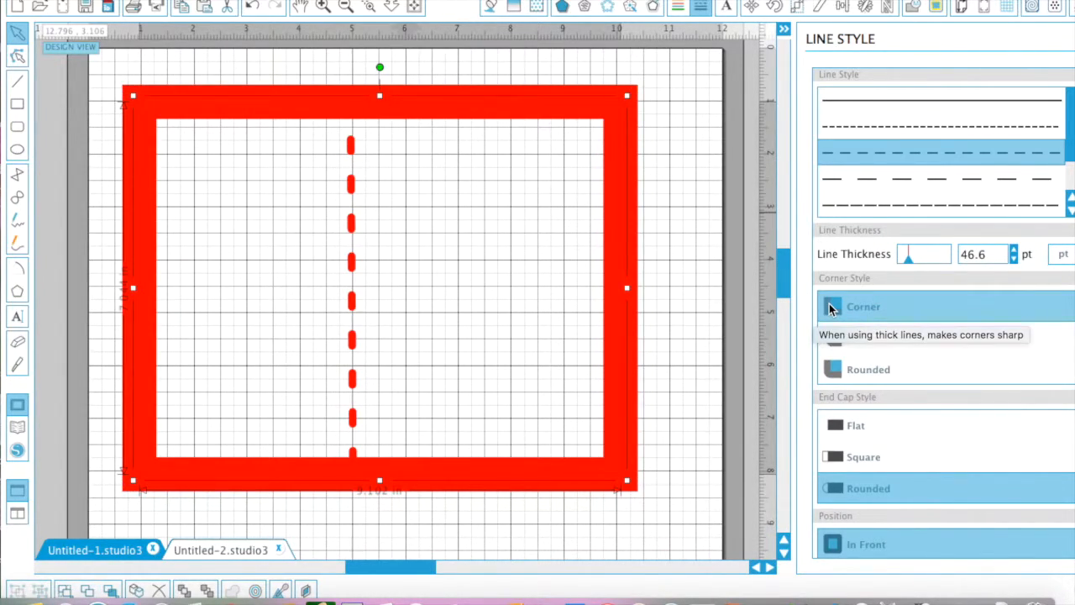
pyautogui.click(833, 349)
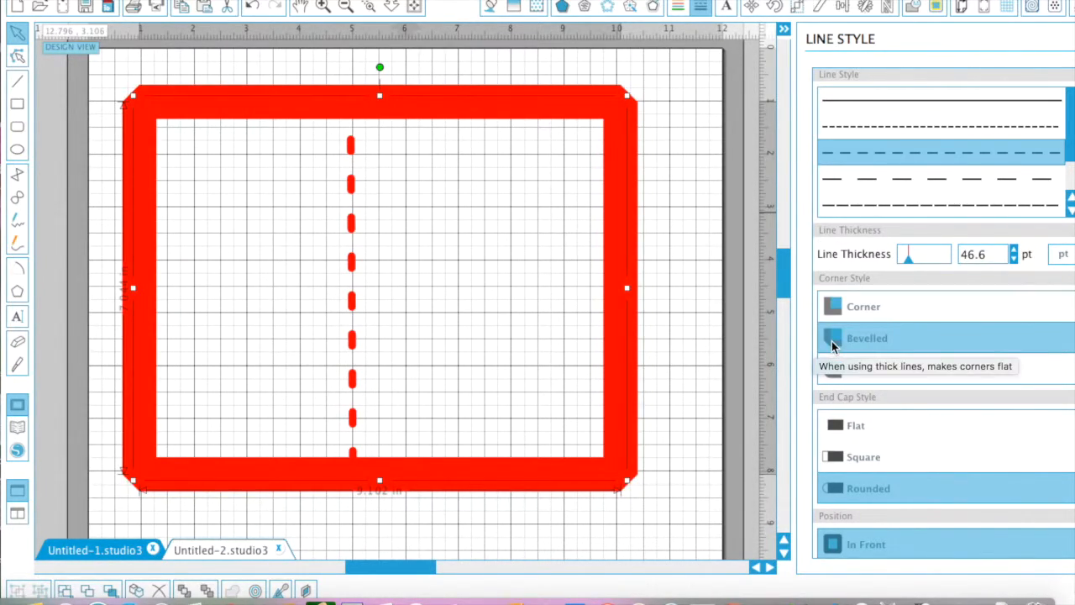
pyautogui.click(833, 374)
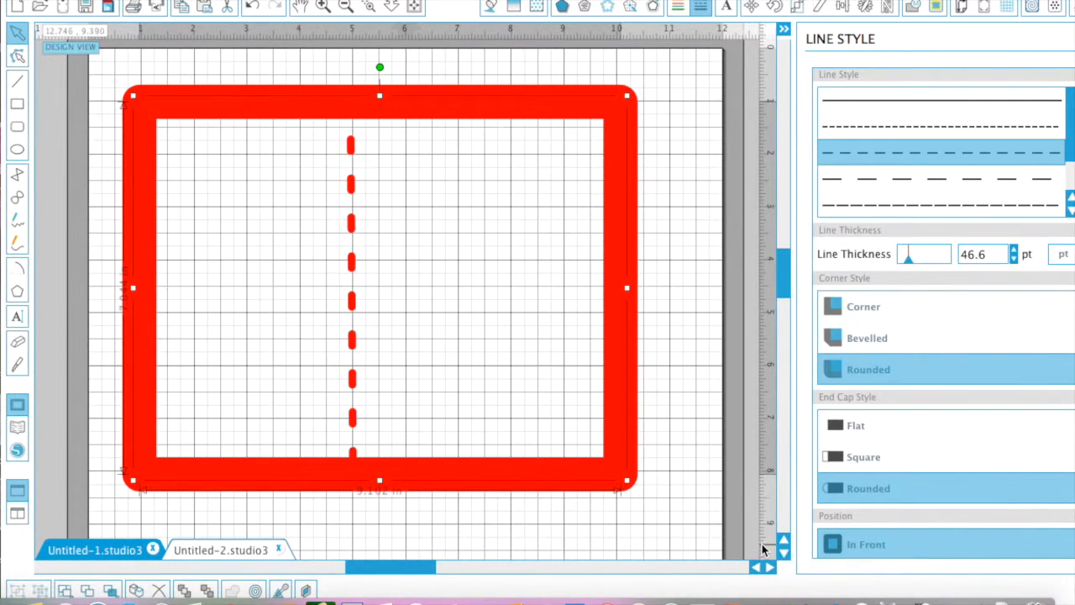
pyautogui.scroll(-3, 762, 544)
pyautogui.scroll(-2, 945, 435)
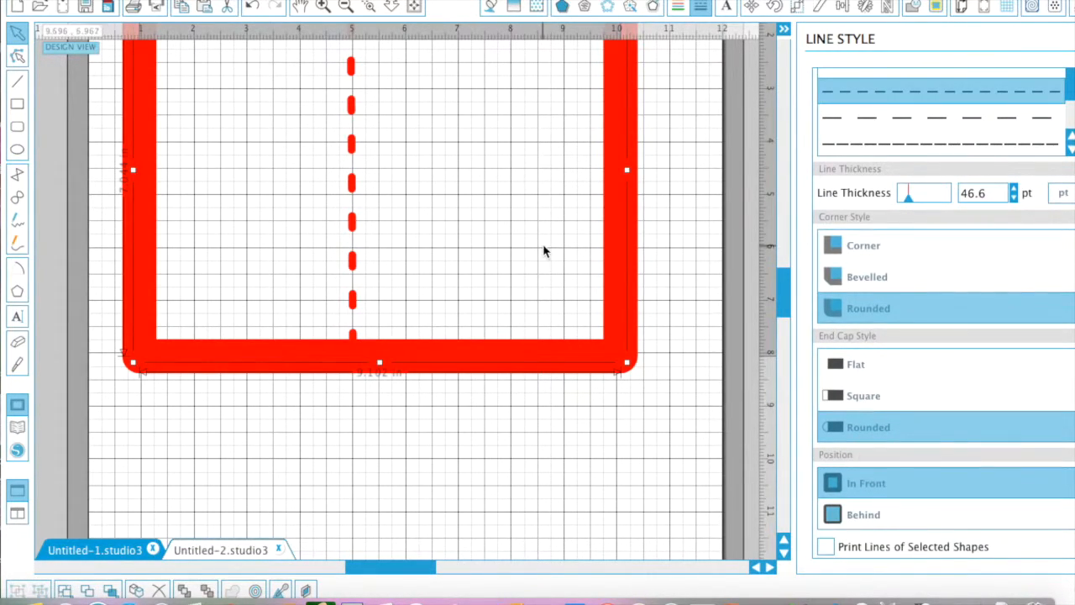
pyautogui.scroll(3, 543, 252)
pyautogui.scroll(4, 542, 263)
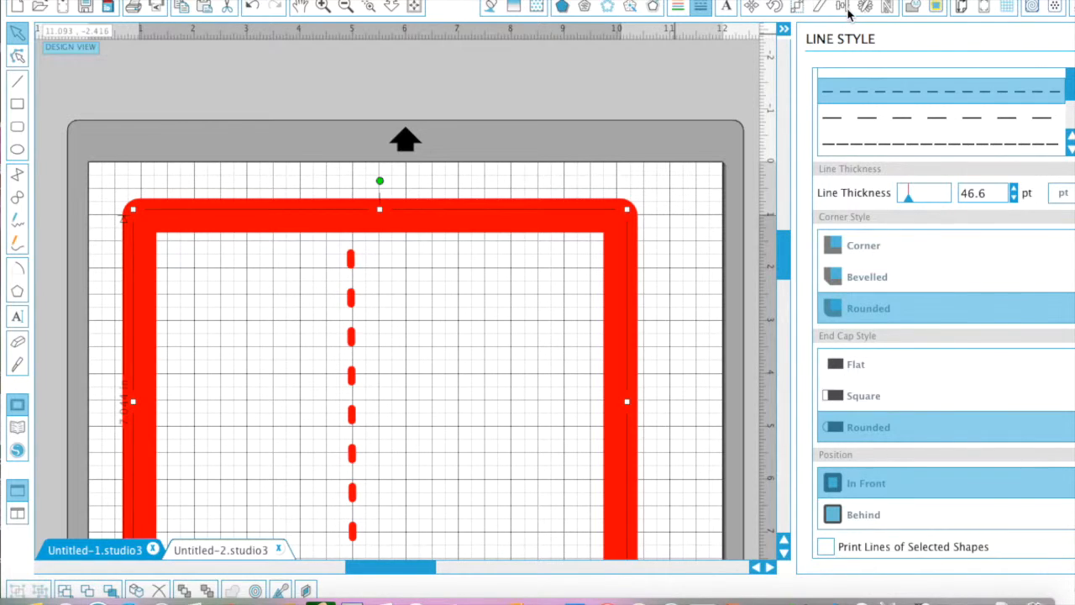
# In Untitled-2, move the TEXT shape to about 0.5 in from the page's left edge and replicate it with Duplicate Right
pyautogui.click(865, 8)
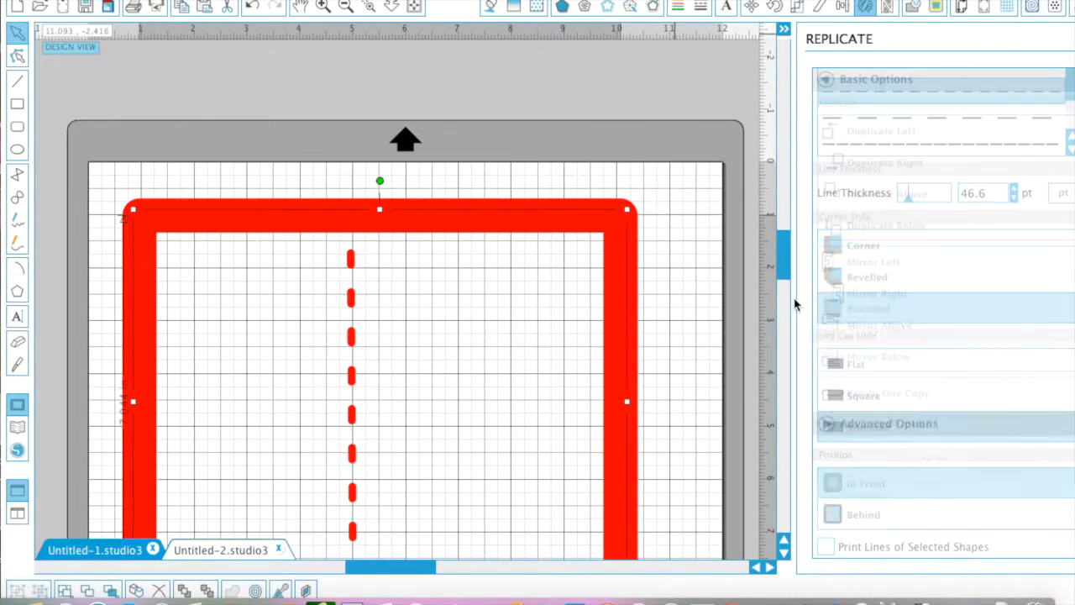
pyautogui.scroll(-3, 559, 230)
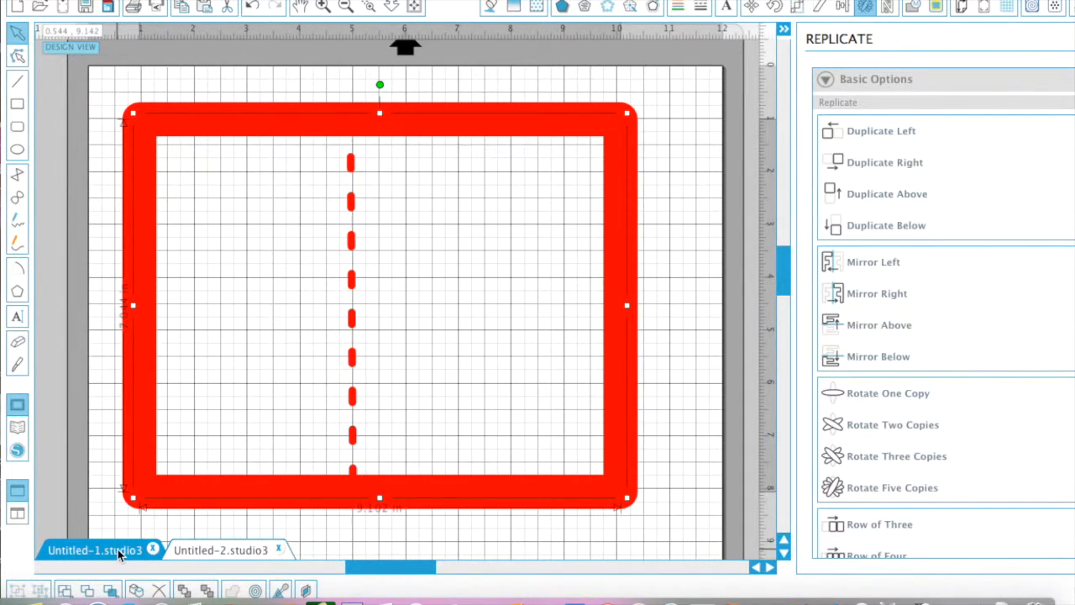
pyautogui.click(220, 550)
pyautogui.moveTo(495, 386); pyautogui.dragTo(305, 385)
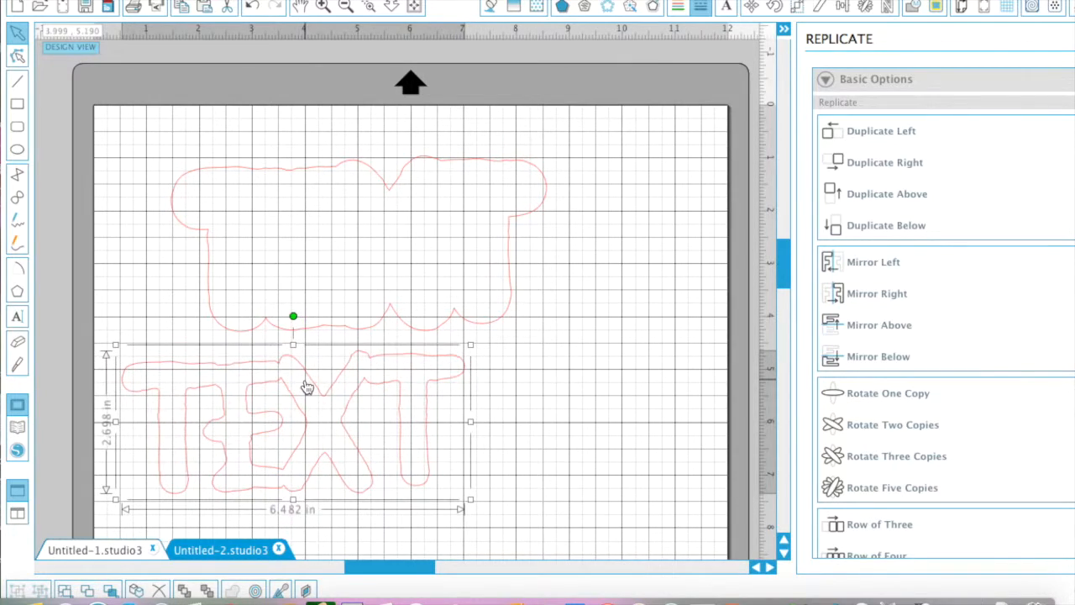
pyautogui.click(884, 162)
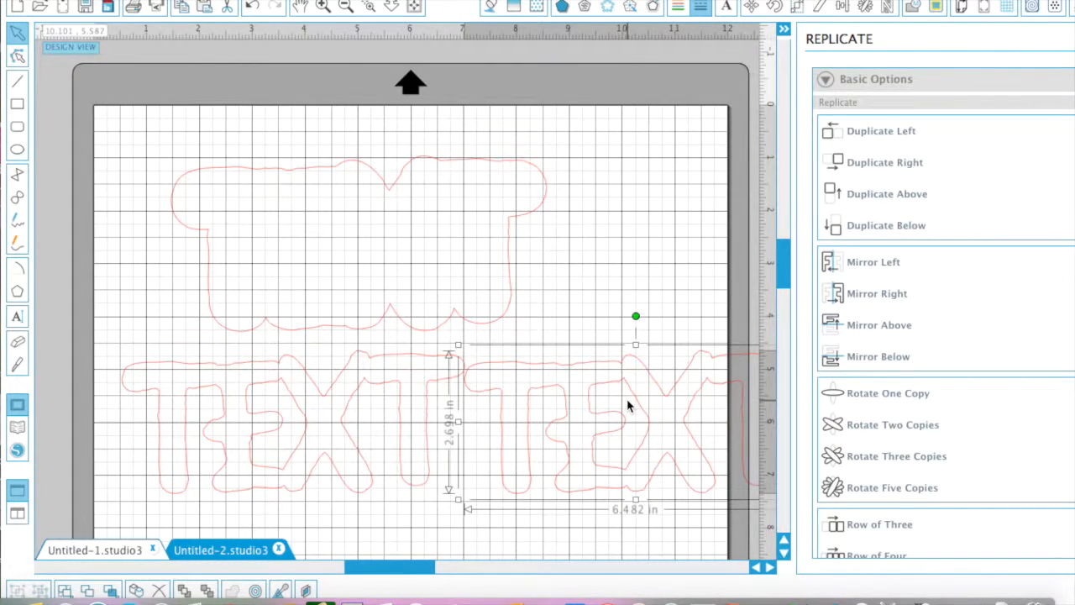
# Delete the original TEXT shape and replicate the remaining copy with Mirror Left
pyautogui.click(338, 411)
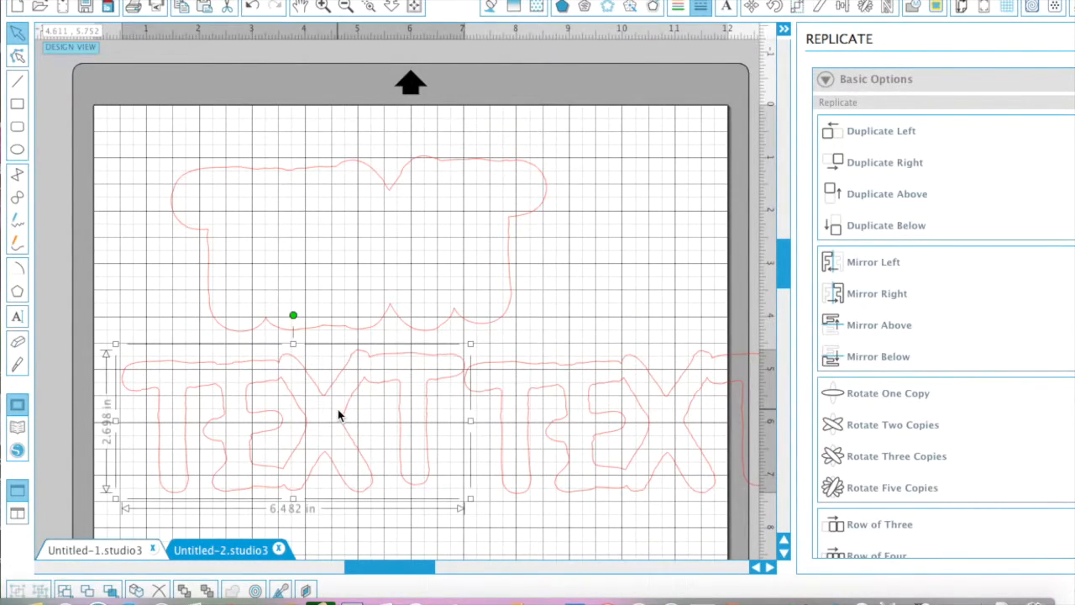
pyautogui.press('Delete')
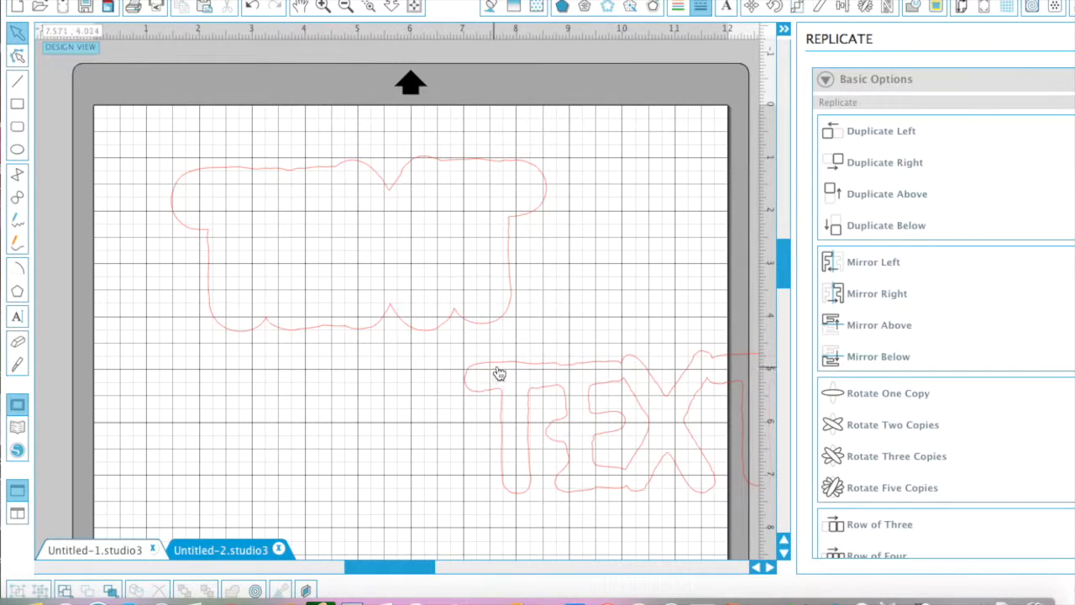
pyautogui.click(502, 374)
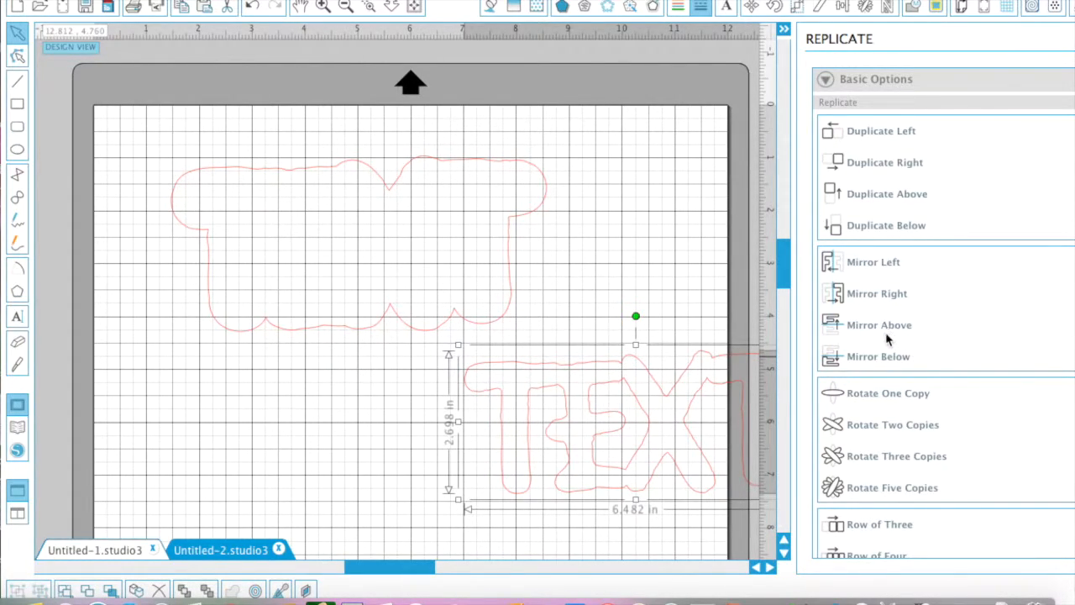
pyautogui.click(858, 263)
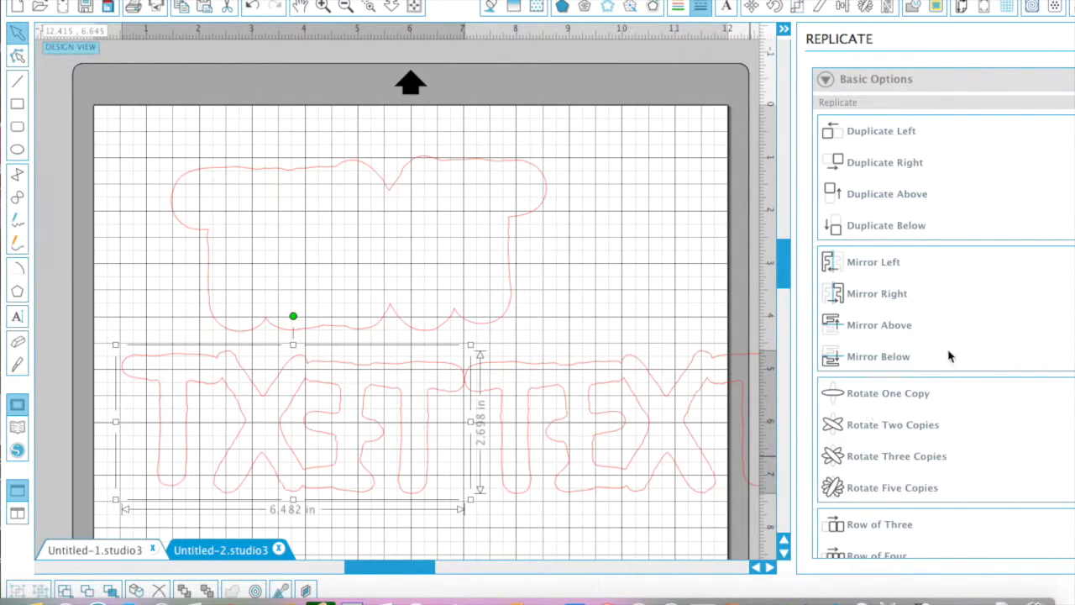
# Delete the large solid-outline shape and the mirrored TEXT copy from the page
pyautogui.scroll(-4, 914, 458)
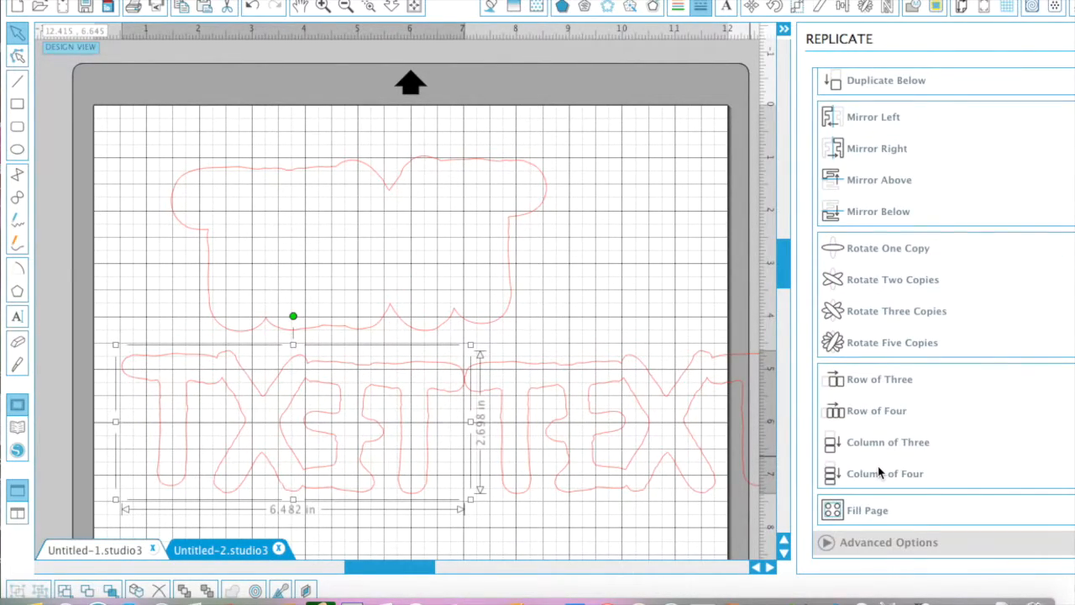
pyautogui.click(383, 323)
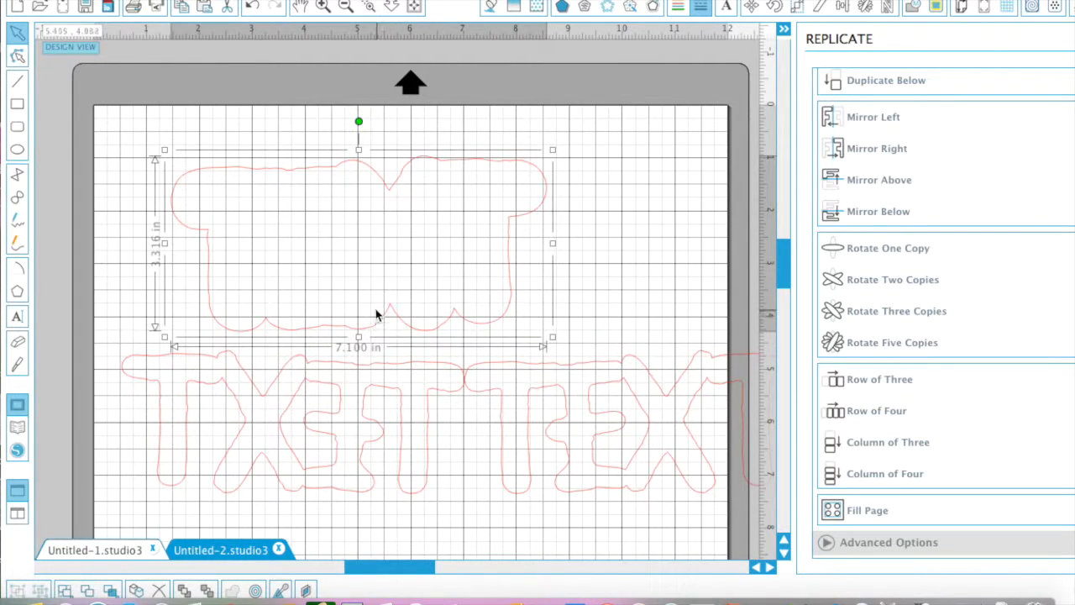
pyautogui.press('Delete')
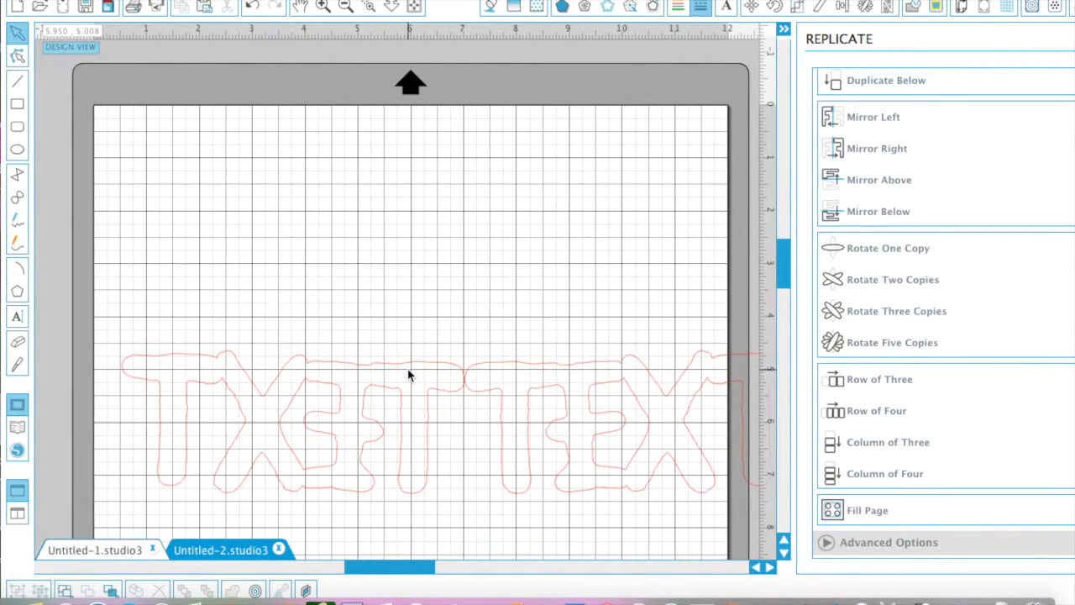
pyautogui.click(331, 375)
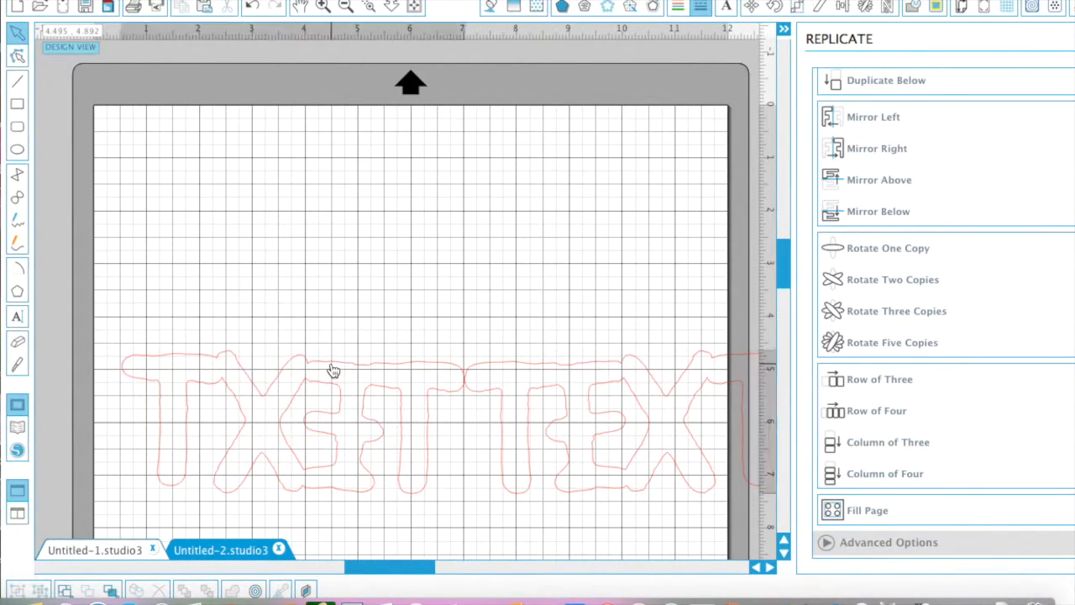
pyautogui.press('Delete')
# Move the remaining TEXT shape to the page's upper-left area and scale it down to about 3.25 in wide by 1.35 in high
pyautogui.moveTo(538, 368); pyautogui.dragTo(168, 156)
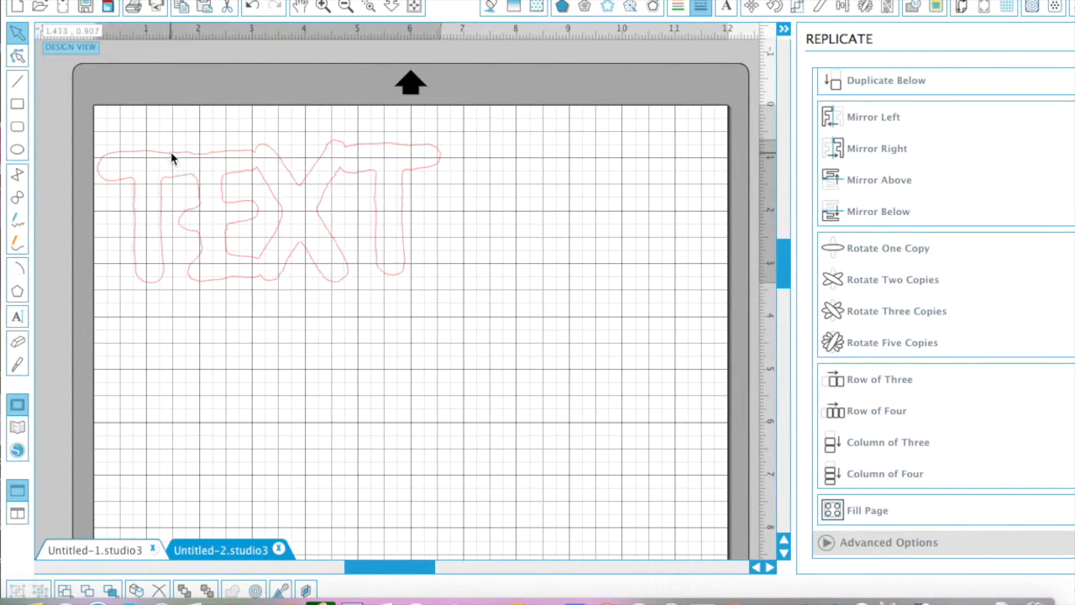
pyautogui.click(403, 279)
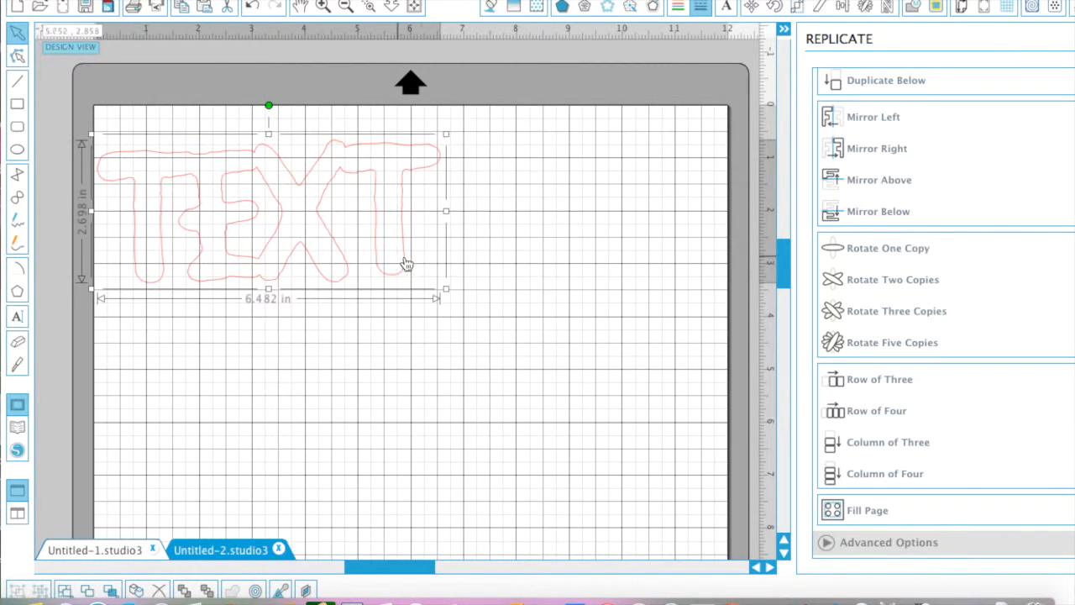
pyautogui.moveTo(446, 289); pyautogui.dragTo(288, 189)
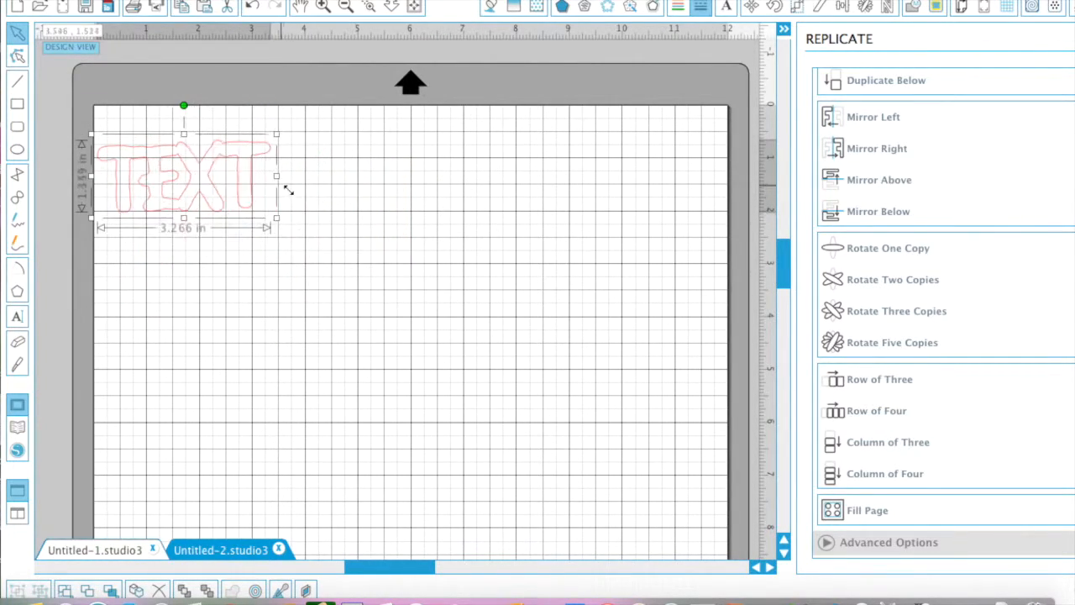
pyautogui.moveTo(180, 146); pyautogui.dragTo(203, 143)
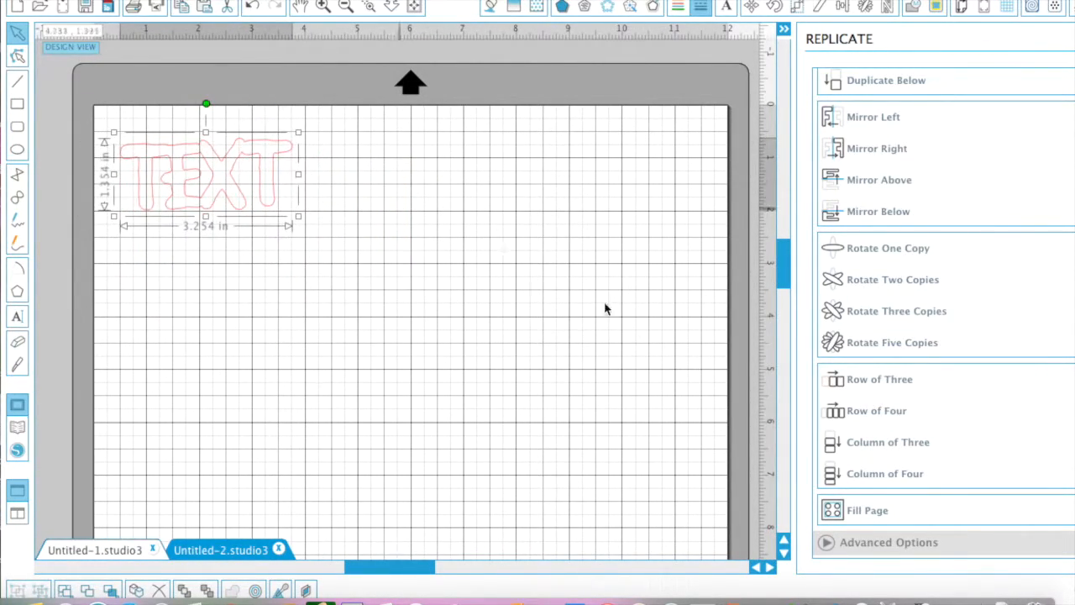
# Try Fill Page and Rotate Three Copies on the small TEXT shape, and undo both replications
pyautogui.click(902, 510)
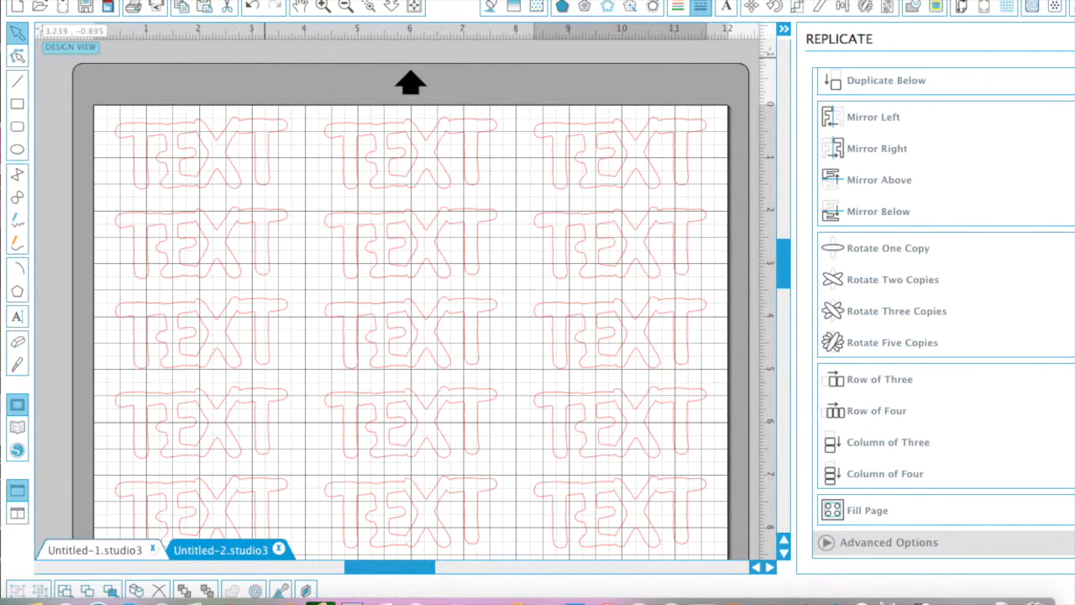
pyautogui.press('super+z')
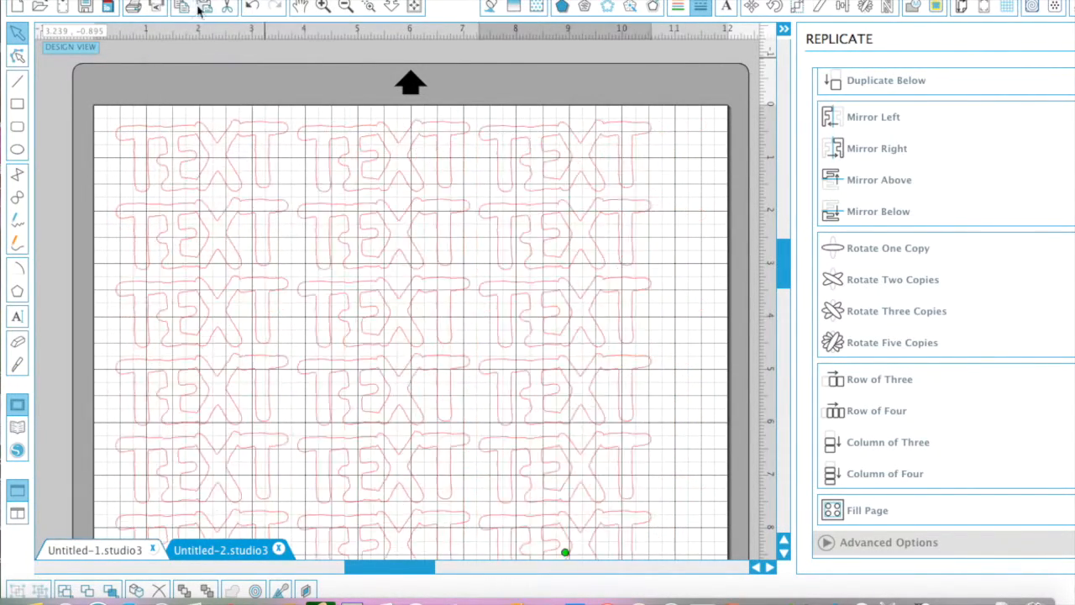
pyautogui.click(885, 307)
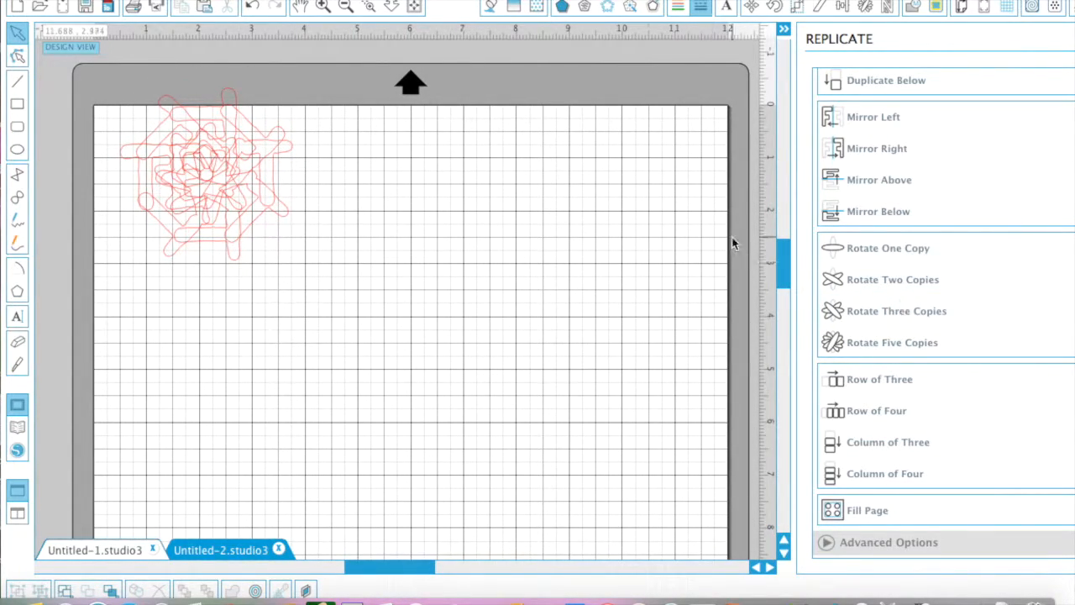
pyautogui.click(172, 1)
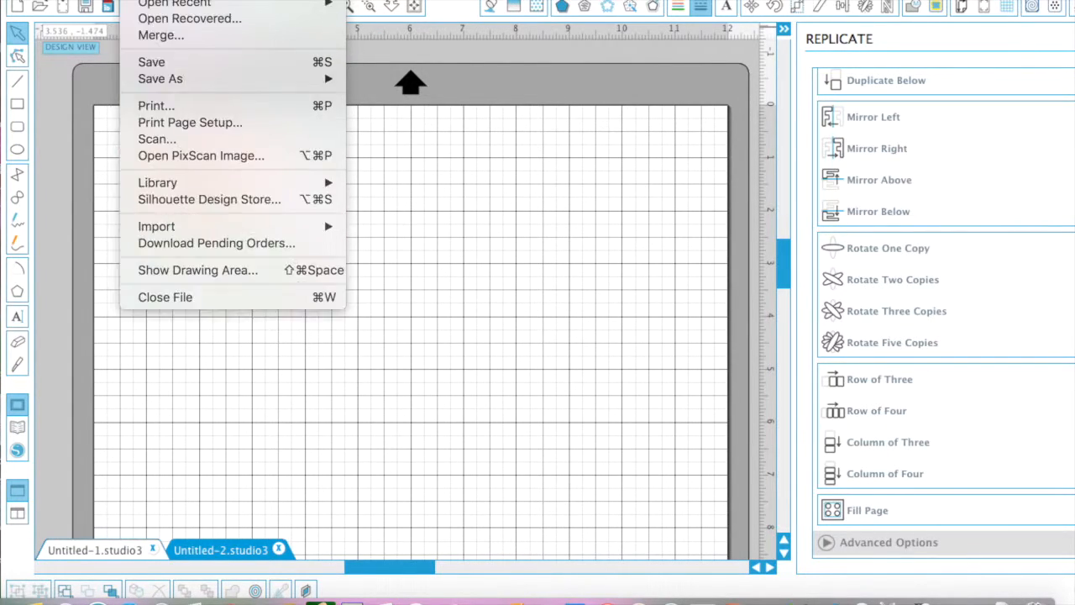
pyautogui.moveTo(172, 2)
pyautogui.press('super+z')
pyautogui.press('super+z')
pyautogui.press('super+z')
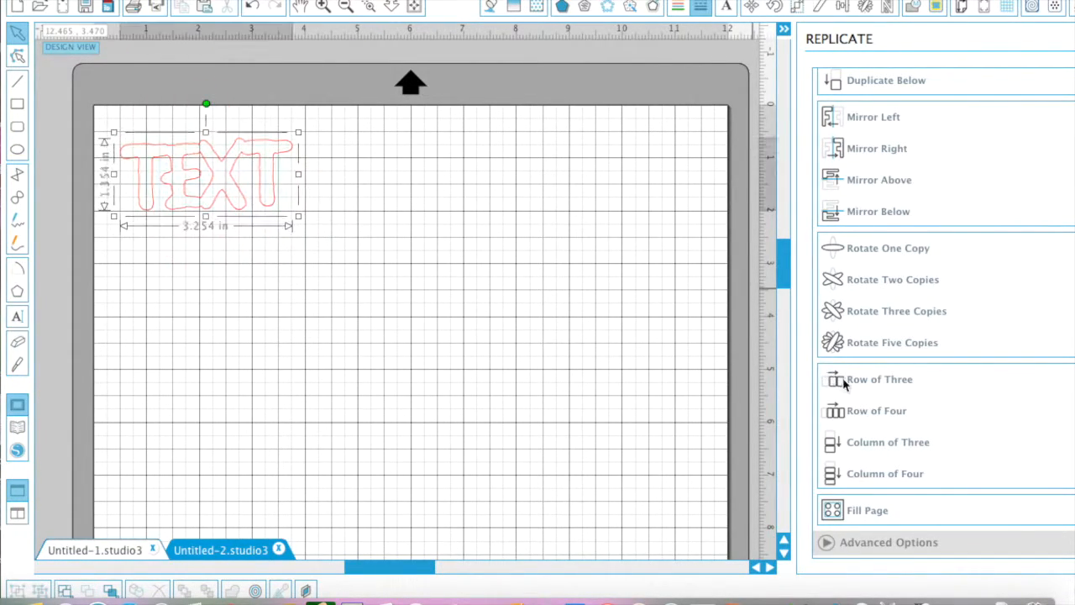
# Replicate the TEXT shape with Row of Three, and delete all three TEXT shapes from the page
pyautogui.click(860, 380)
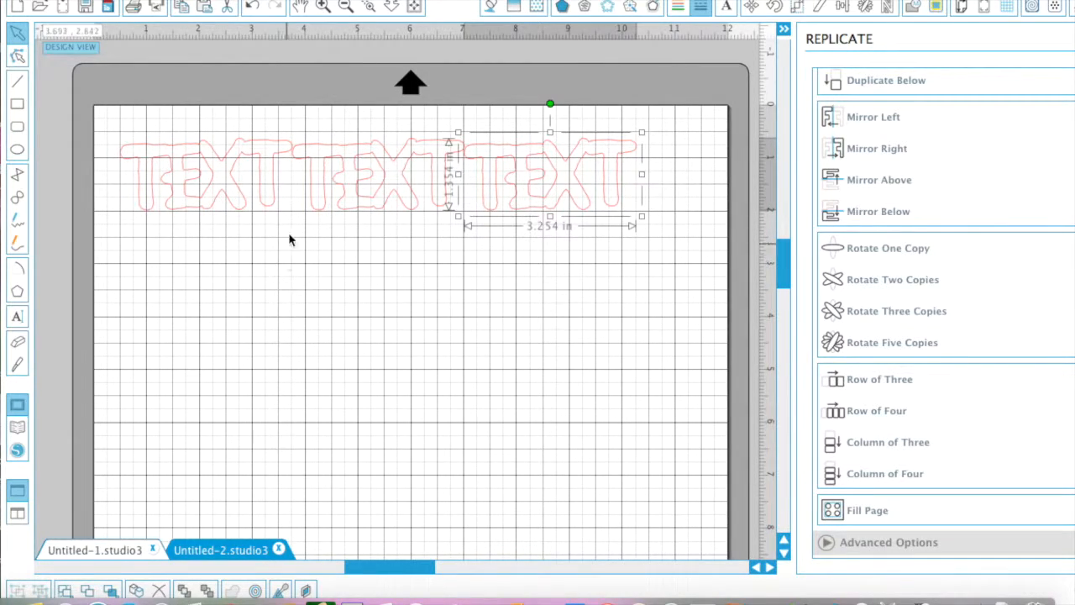
pyautogui.click(212, 174)
pyautogui.press('Delete')
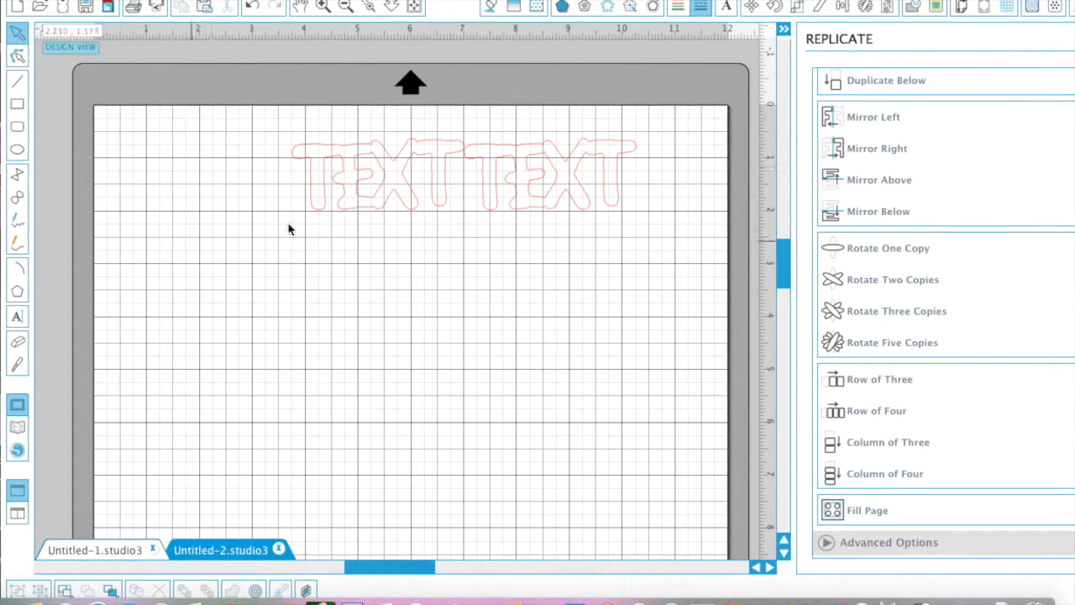
pyautogui.click(362, 173)
pyautogui.press('Delete')
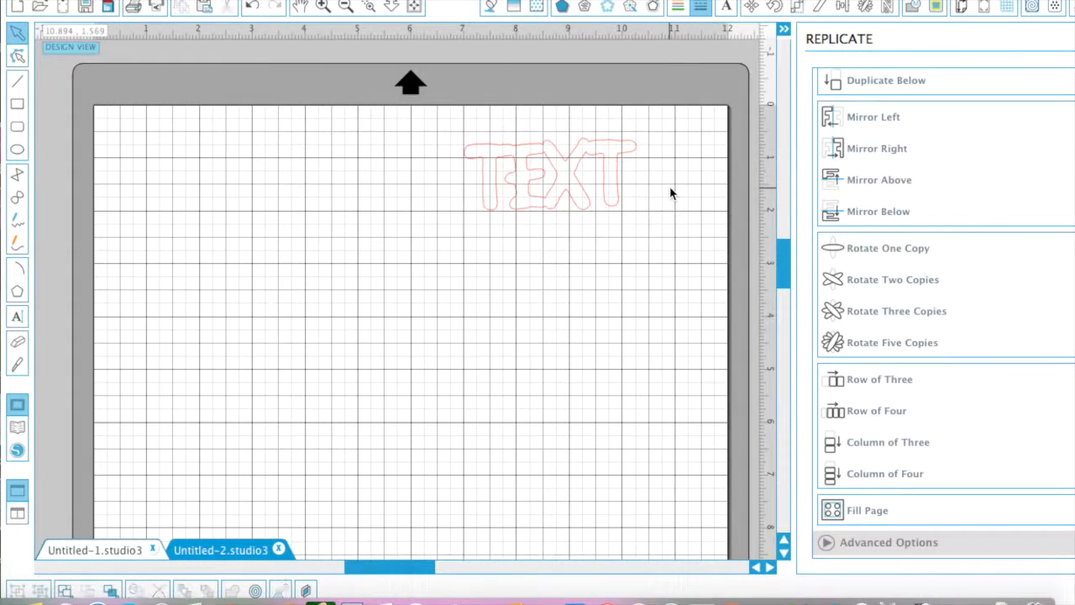
pyautogui.click(549, 179)
pyautogui.press('Delete')
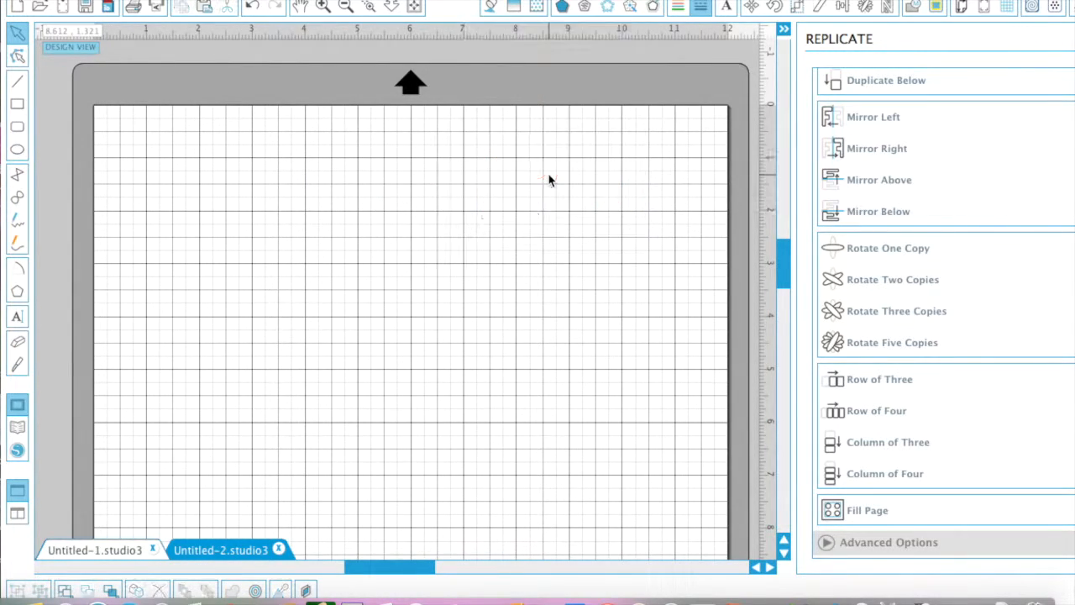
# Open the design library and search it for "heart"
pyautogui.click(24, 428)
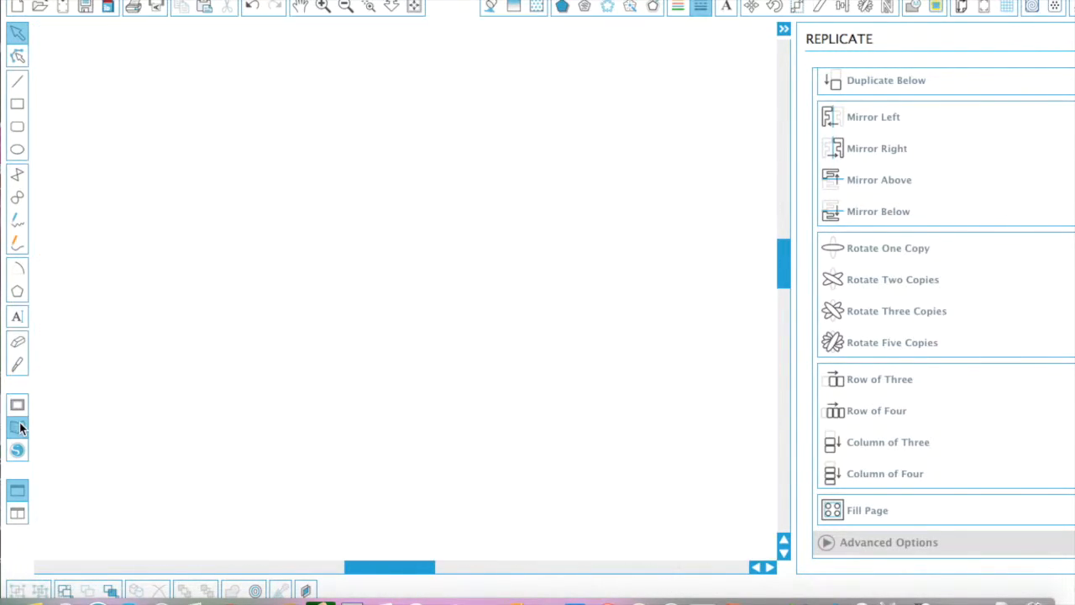
pyautogui.click(224, 31)
pyautogui.write('heart')
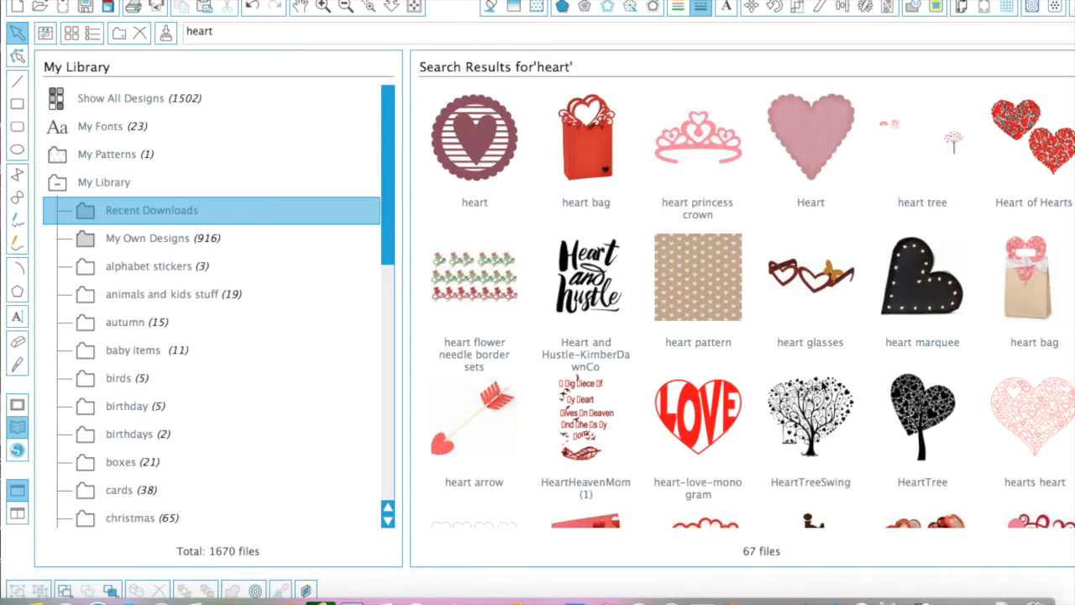
# Find the "echo park heart" design among the search results and open it on the design page
pyautogui.scroll(-5, 818, 382)
pyautogui.scroll(-9, 796, 281)
pyautogui.scroll(3, 793, 267)
pyautogui.scroll(5, 794, 267)
pyautogui.scroll(2, 794, 263)
pyautogui.rightClick(792, 258)
pyautogui.click(812, 402)
pyautogui.click(813, 418)
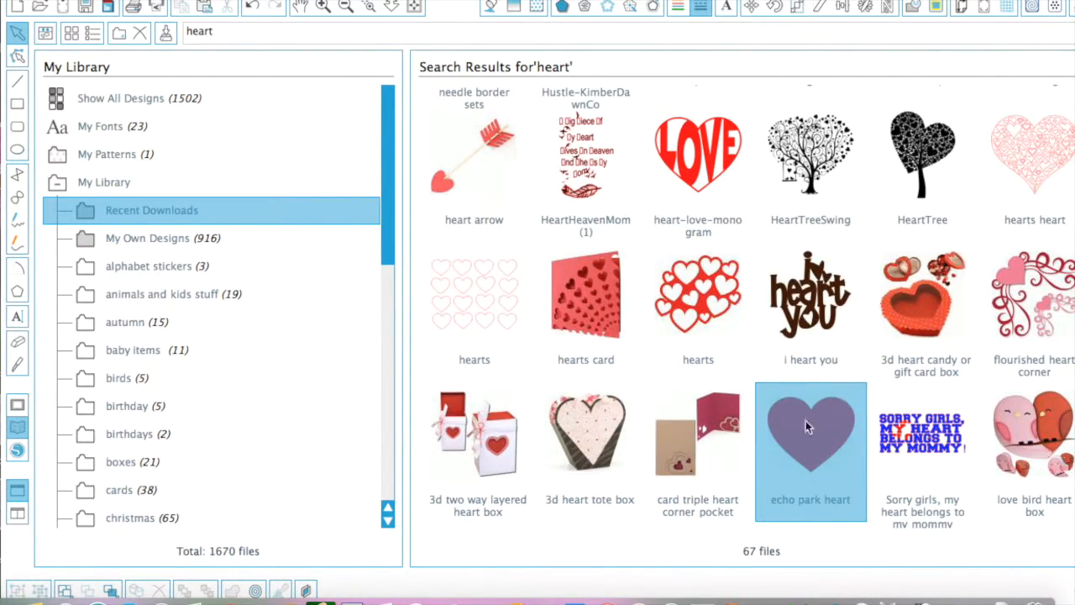
pyautogui.doubleClick(800, 434)
pyautogui.click(804, 432)
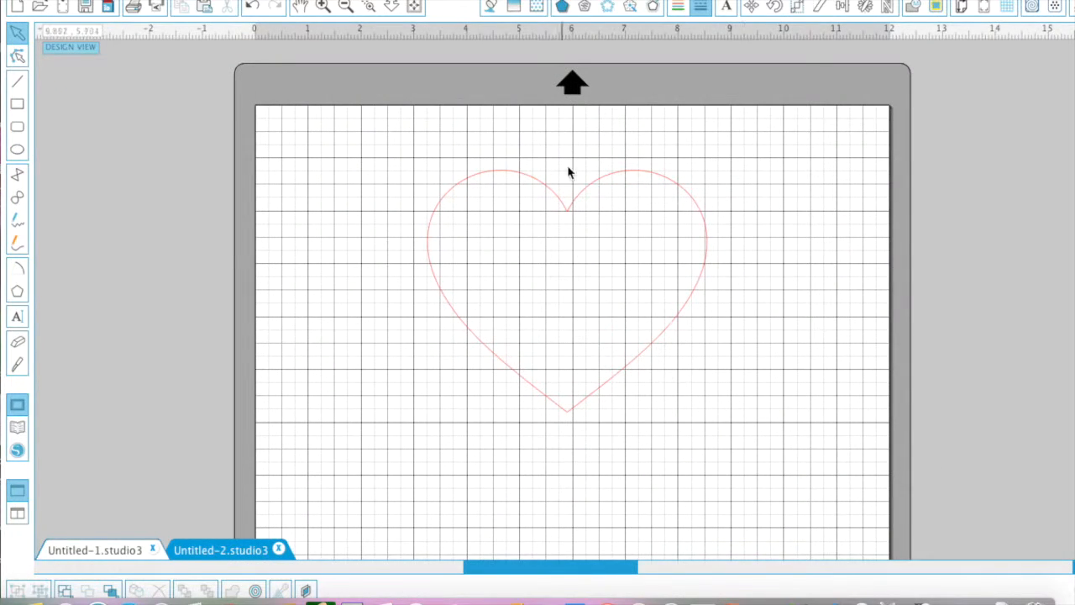
# Scale the heart down to about 1.67 in by 1.45 in and move it to the page's upper-left corner
pyautogui.click(566, 210)
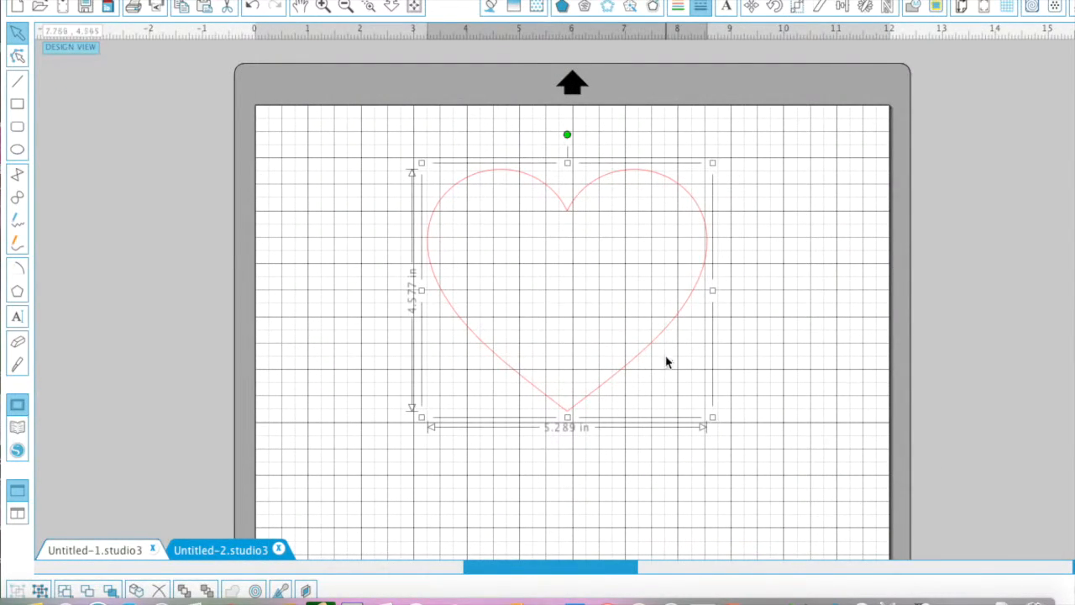
pyautogui.moveTo(711, 418); pyautogui.dragTo(523, 251)
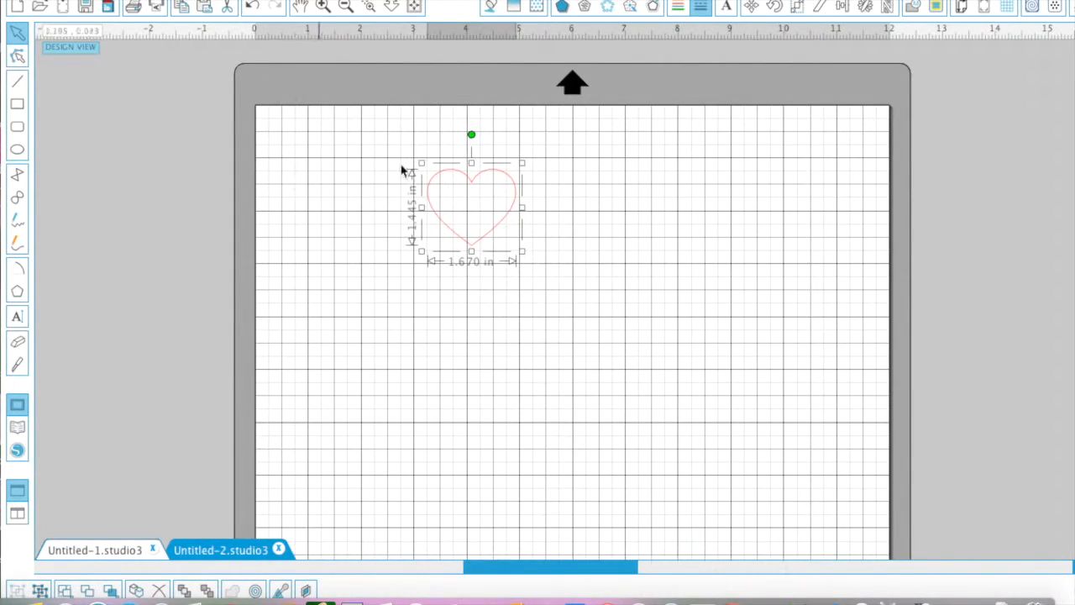
pyautogui.moveTo(471, 182); pyautogui.dragTo(311, 139)
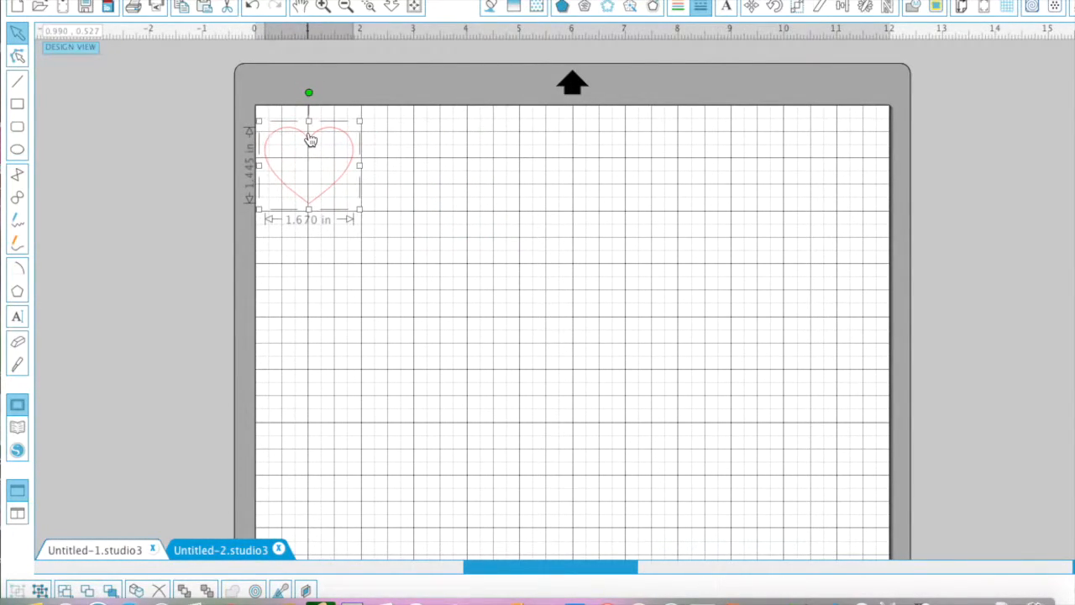
pyautogui.click(396, 264)
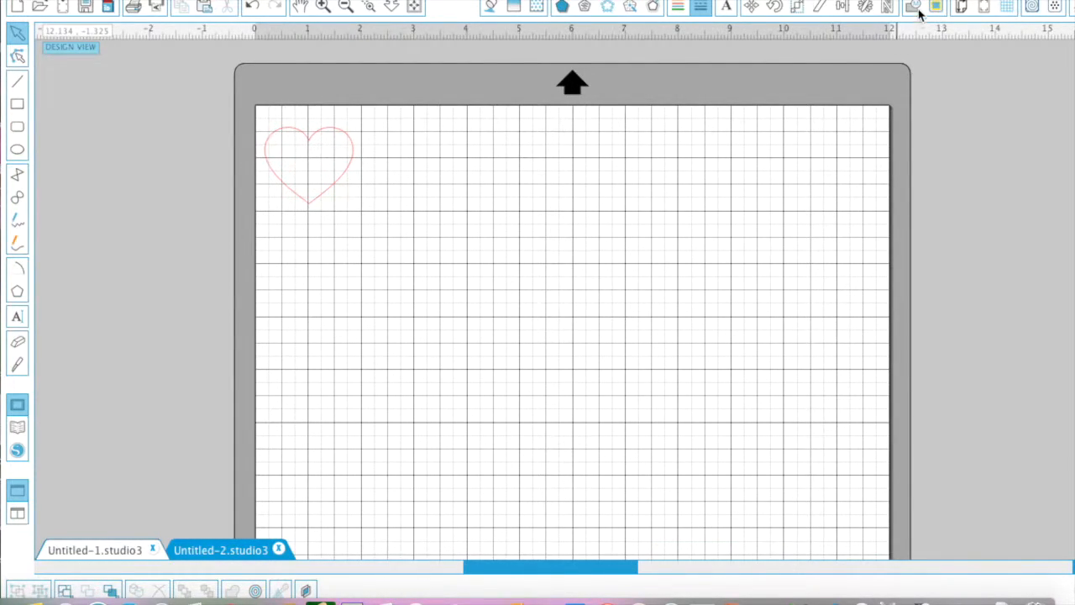
# Replicate the small heart across the whole page with Fill Page
pyautogui.click(871, 8)
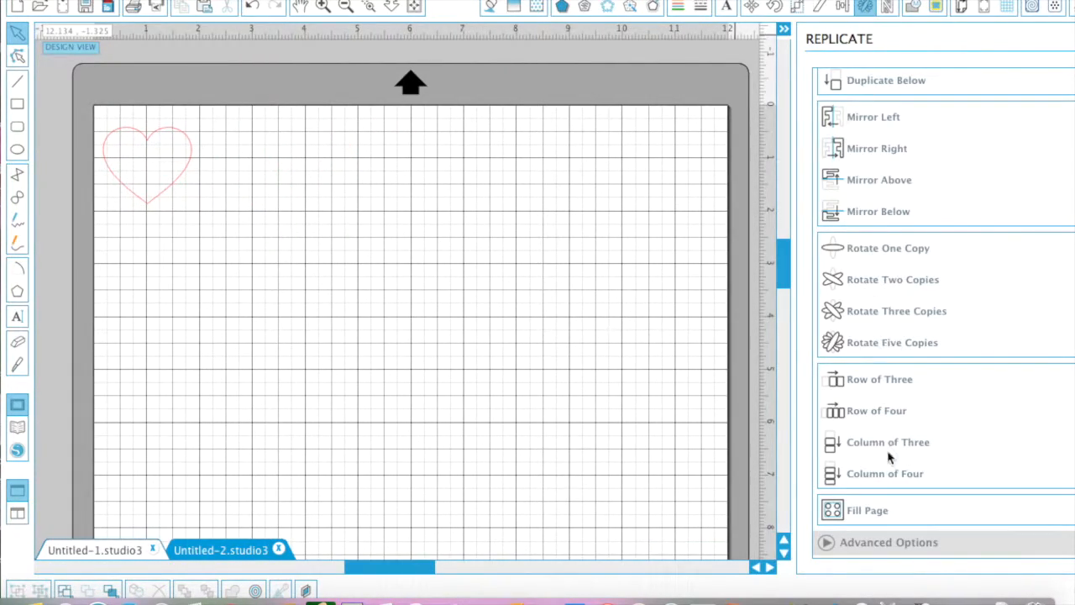
pyautogui.click(171, 190)
pyautogui.click(853, 516)
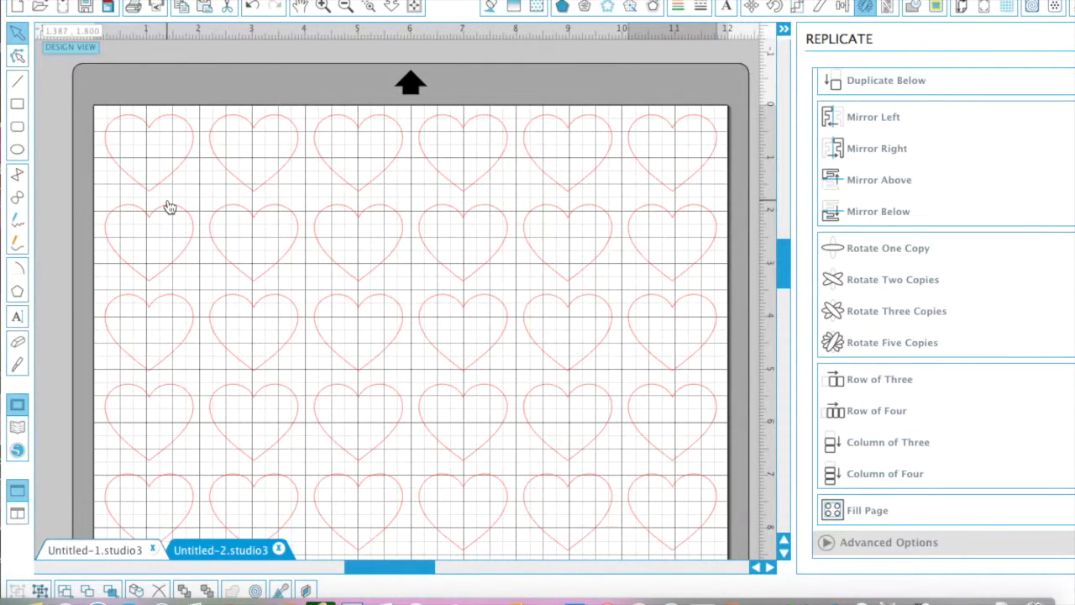
# View the Modify options and the Trace options
pyautogui.click(917, 8)
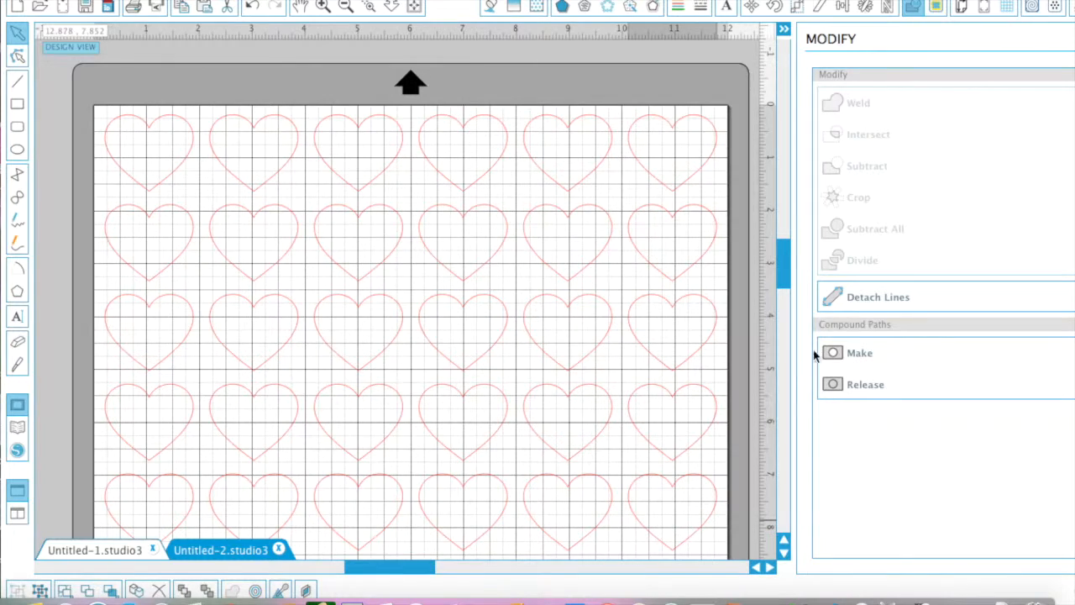
pyautogui.click(936, 9)
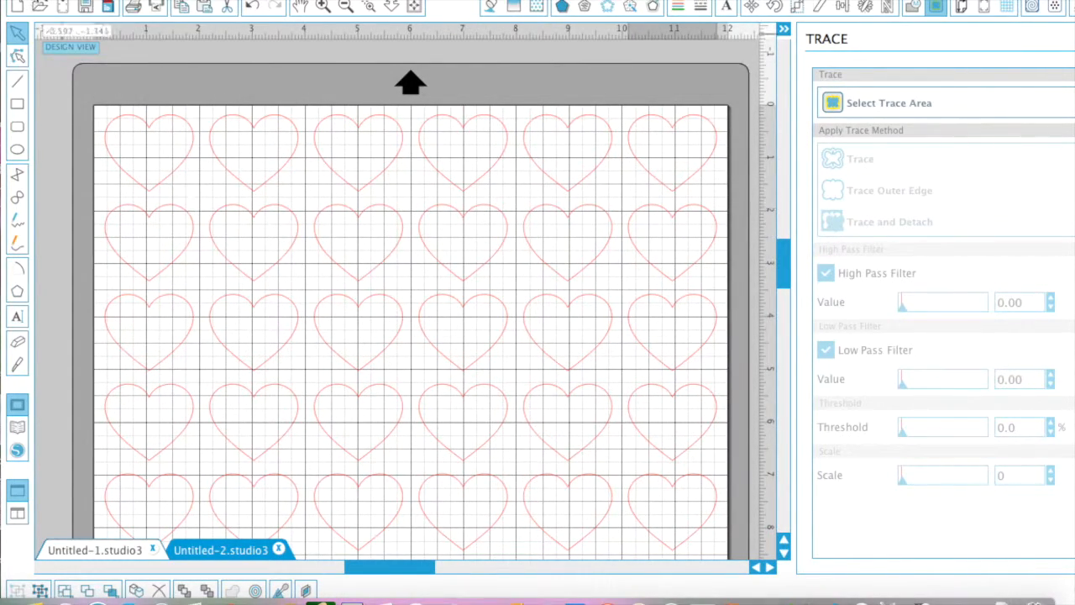
# Create a new document and open the black octopus design from the library's full list of designs on its page
pyautogui.click(18, 10)
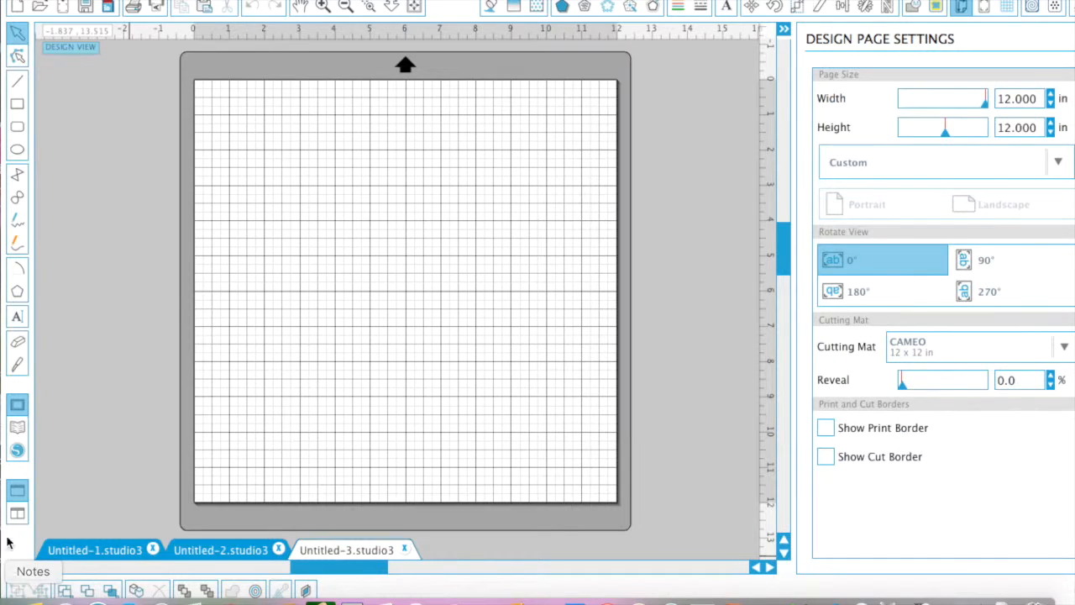
pyautogui.click(16, 429)
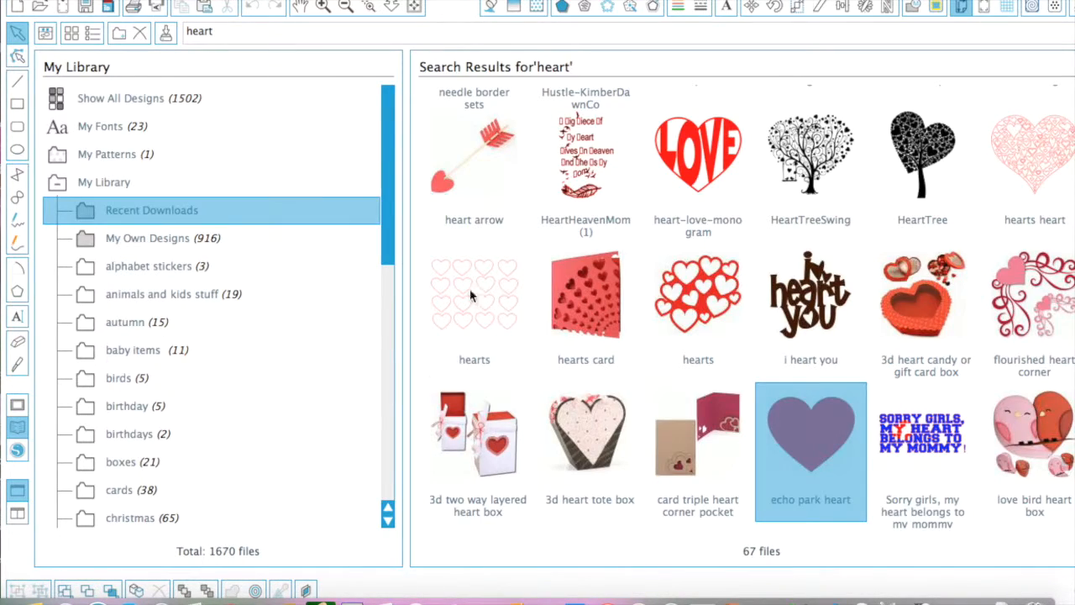
pyautogui.click(134, 99)
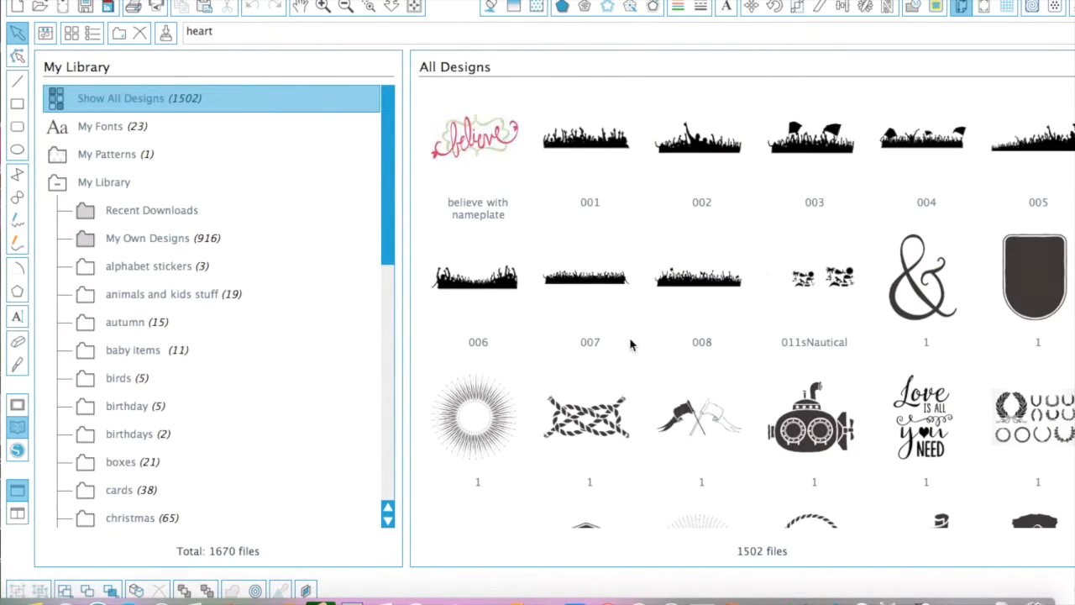
pyautogui.scroll(-5, 781, 432)
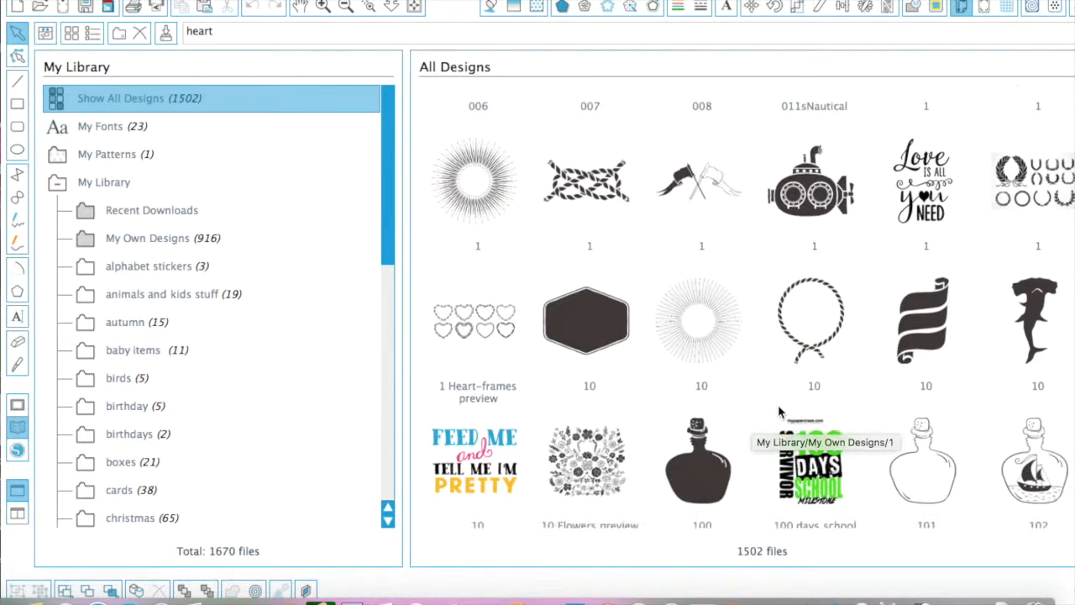
pyautogui.scroll(-3, 786, 395)
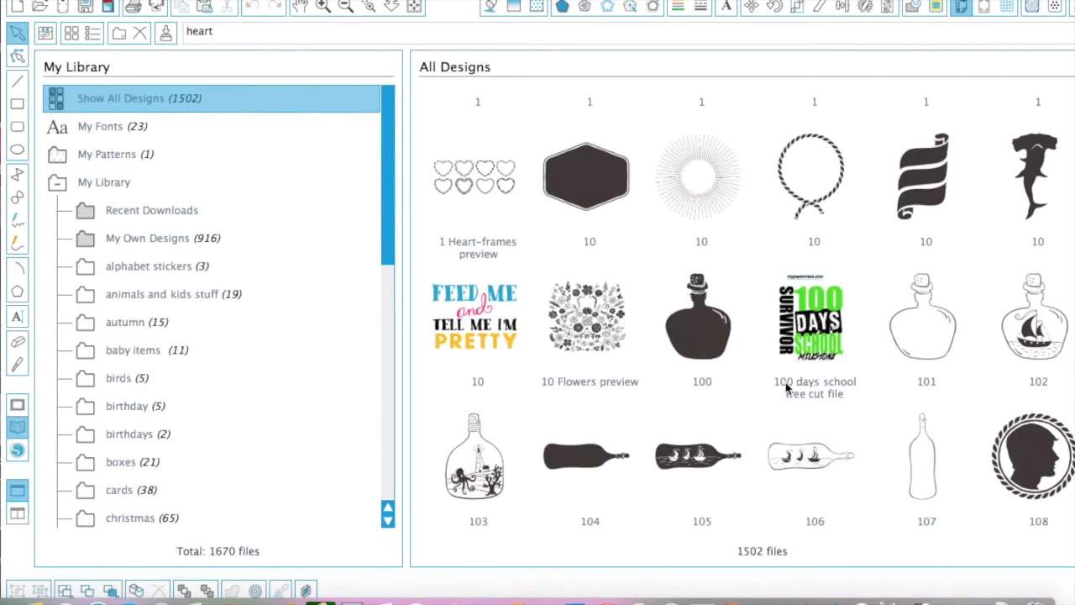
pyautogui.scroll(-2, 788, 388)
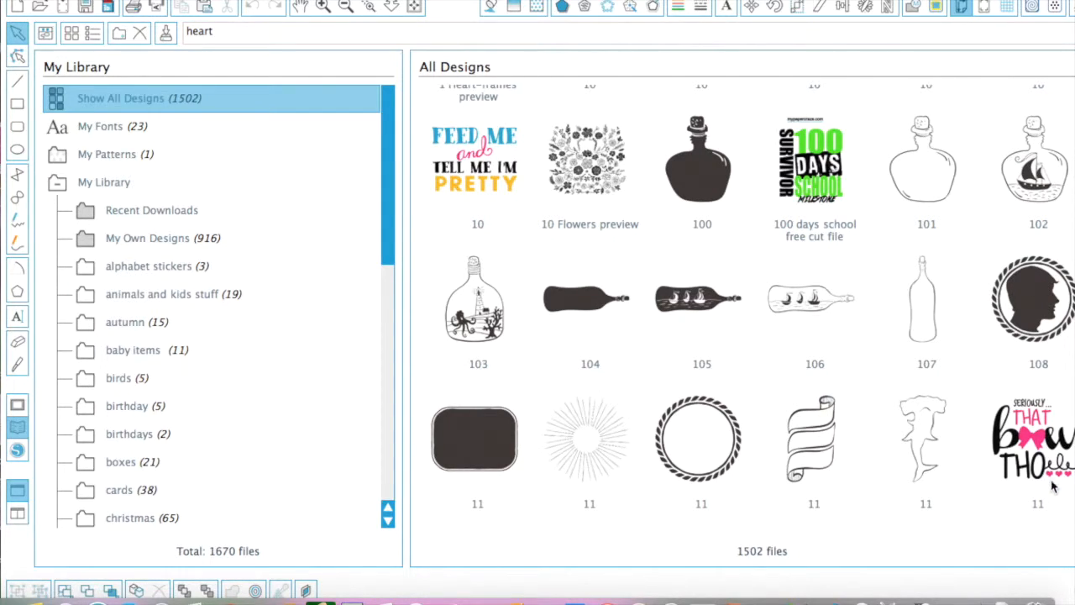
pyautogui.scroll(-4, 958, 515)
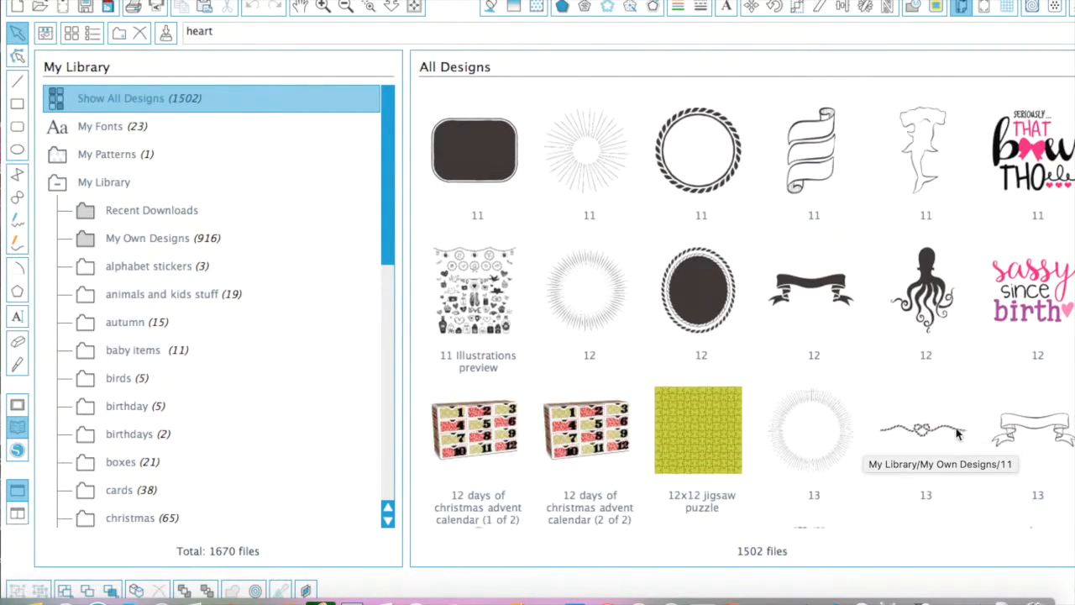
pyautogui.click(927, 288)
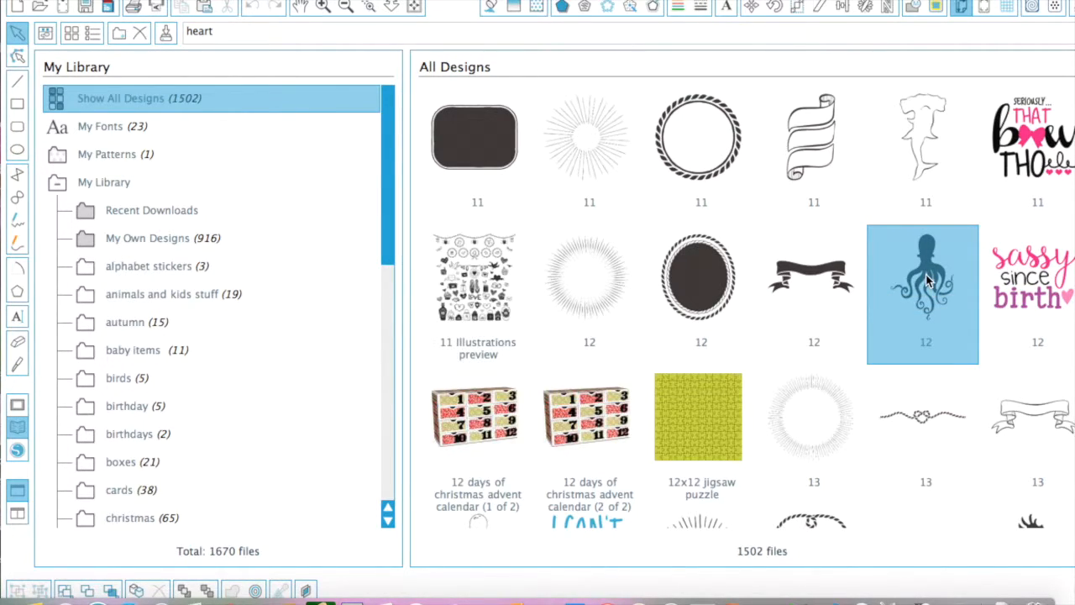
pyautogui.doubleClick(920, 280)
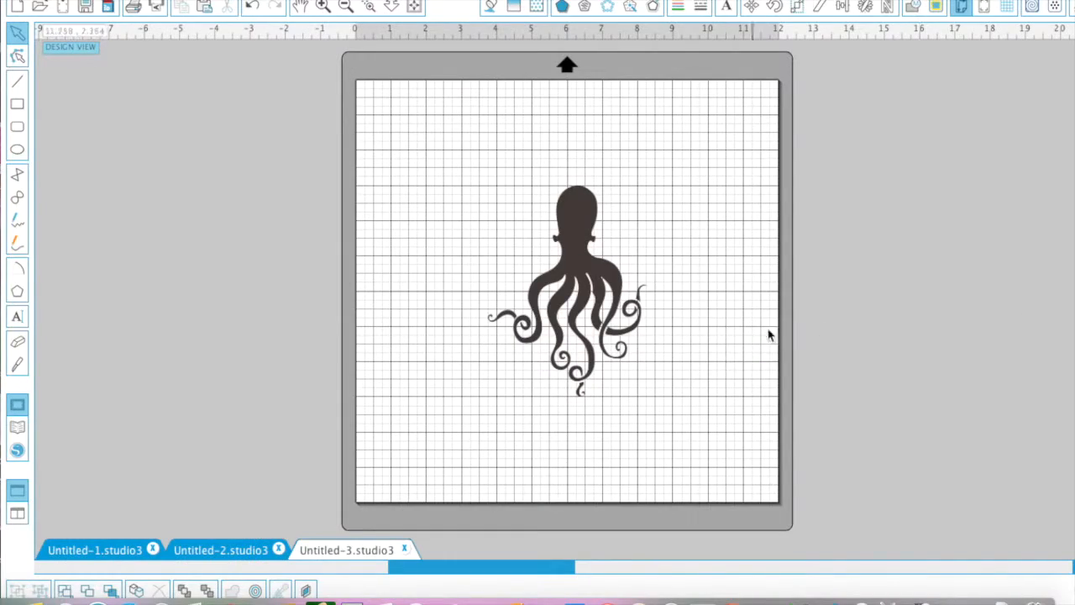
# Define a trace area of about 6.97 in by 8.73 in around the octopus and turn off the High Pass Filter
pyautogui.click(932, 7)
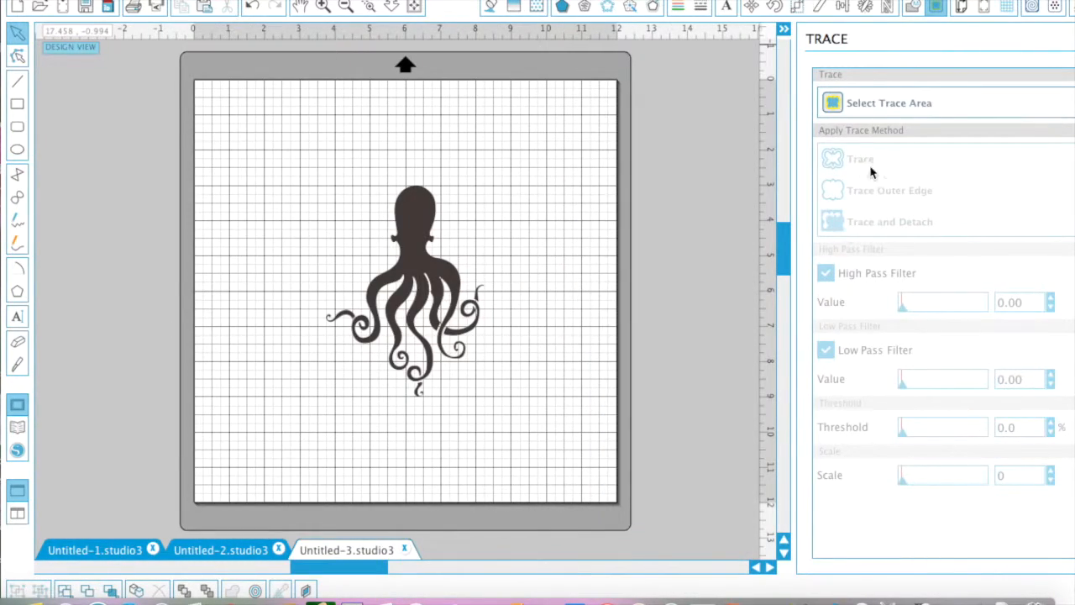
pyautogui.click(865, 107)
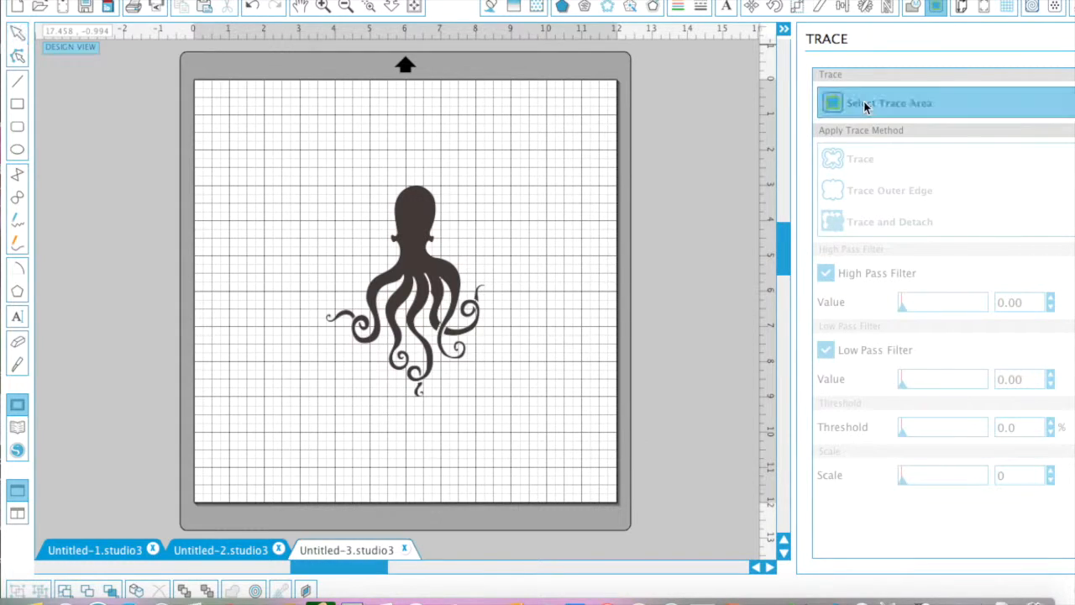
pyautogui.moveTo(533, 446)
pyautogui.mouseDown()
pyautogui.moveTo(392, 356)
pyautogui.moveTo(314, 137)
pyautogui.moveTo(288, 139)
pyautogui.mouseUp()
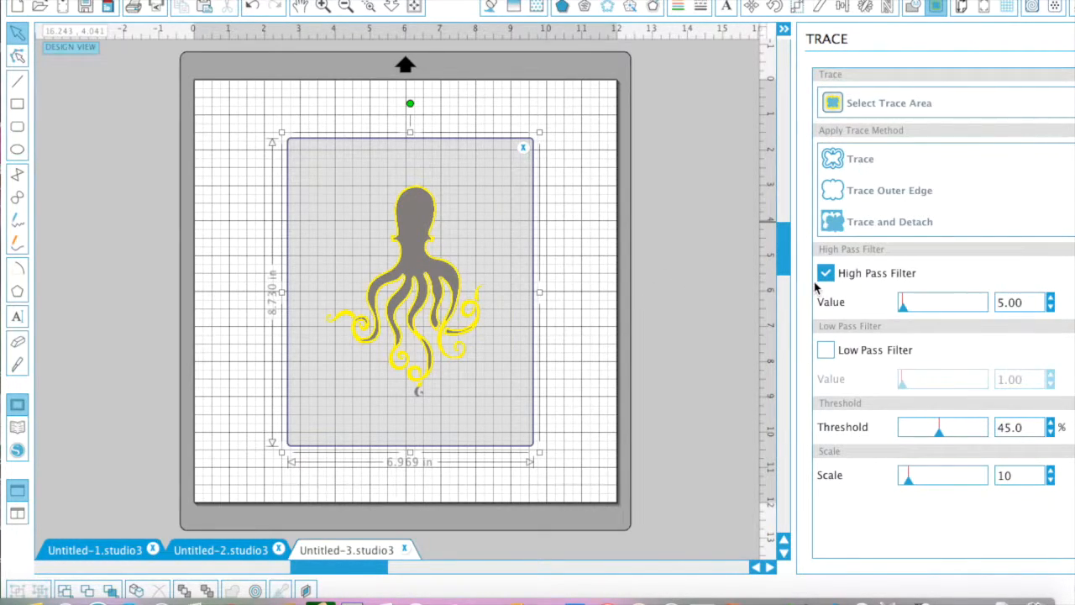
pyautogui.click(826, 273)
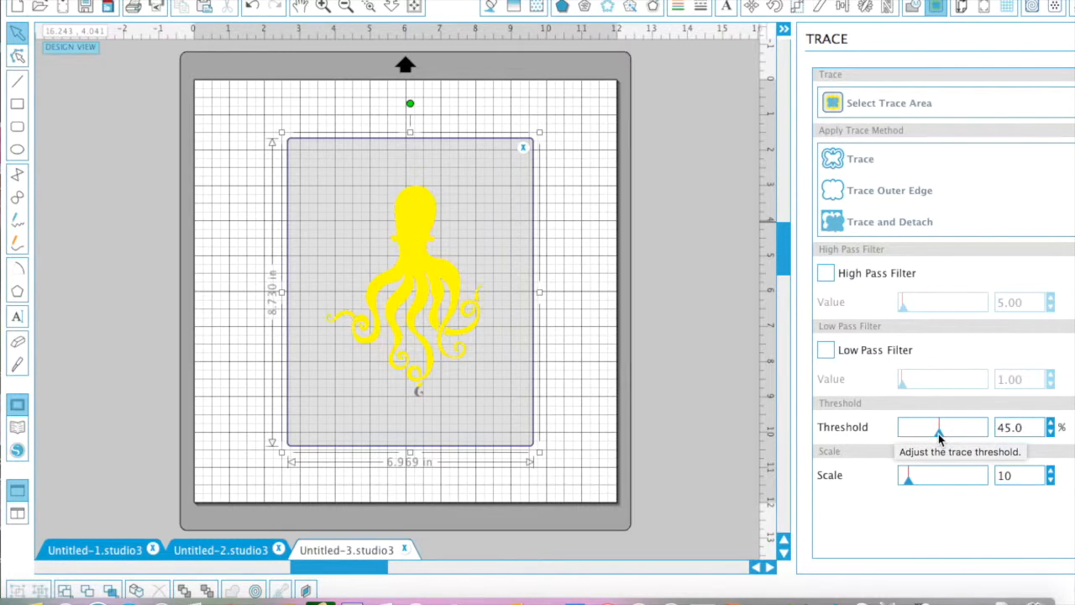
# Raise the trace threshold to 100% and inspect the octopus's highlighted trace preview up close
pyautogui.moveTo(939, 434); pyautogui.dragTo(1011, 441)
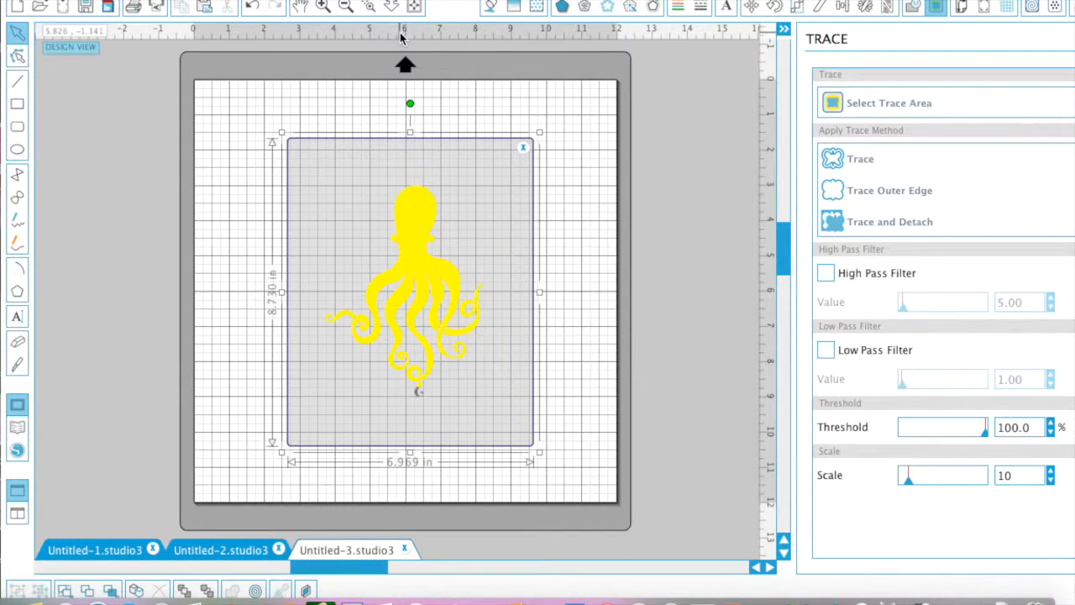
pyautogui.click(324, 6)
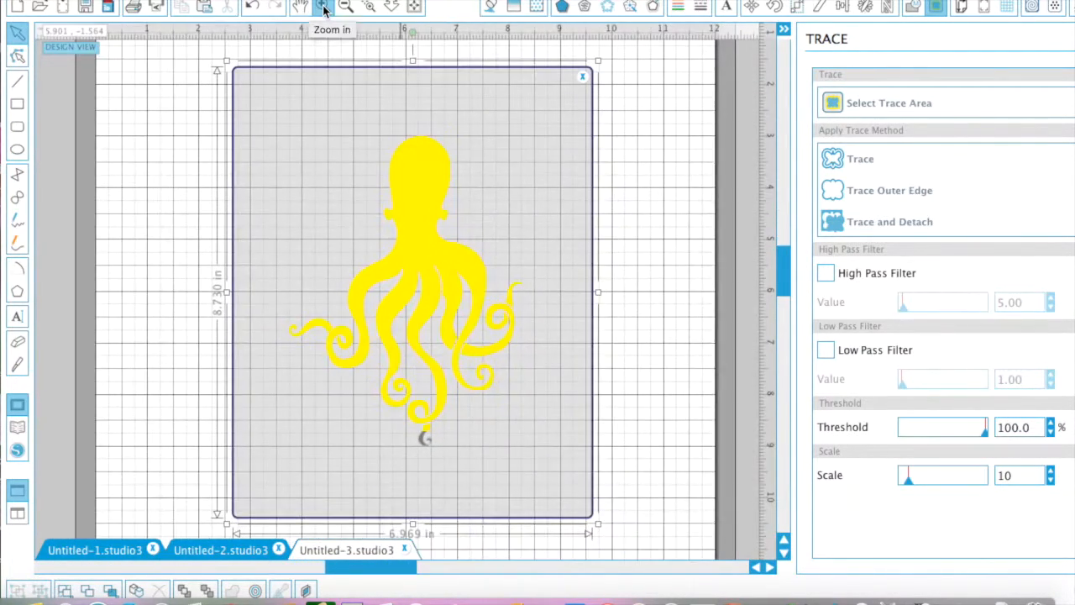
pyautogui.click(324, 7)
pyautogui.click(324, 7)
pyautogui.scroll(2, 408, 327)
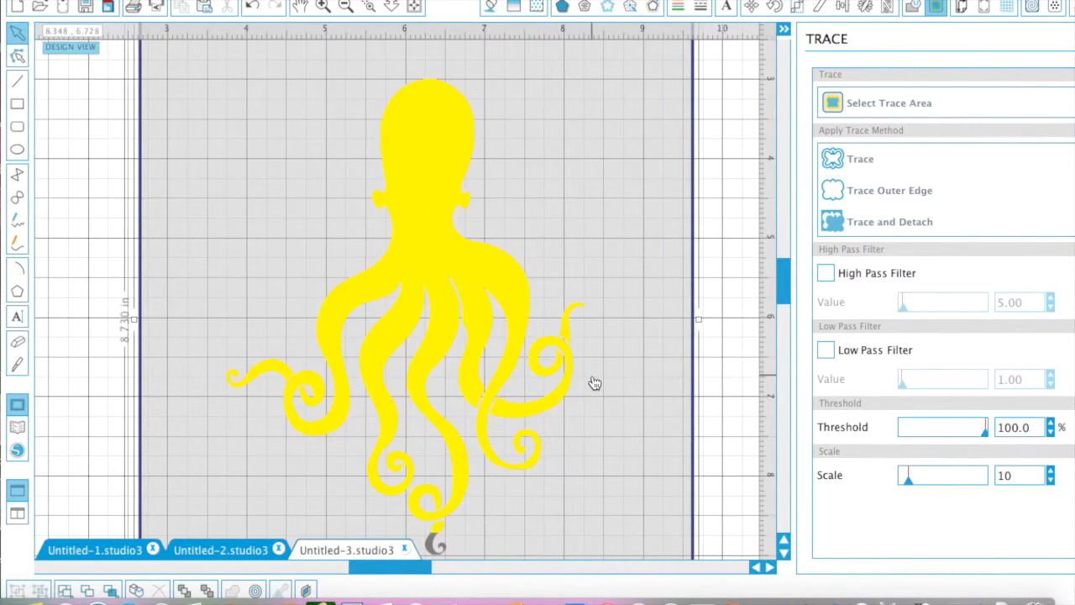
pyautogui.scroll(-3, 561, 453)
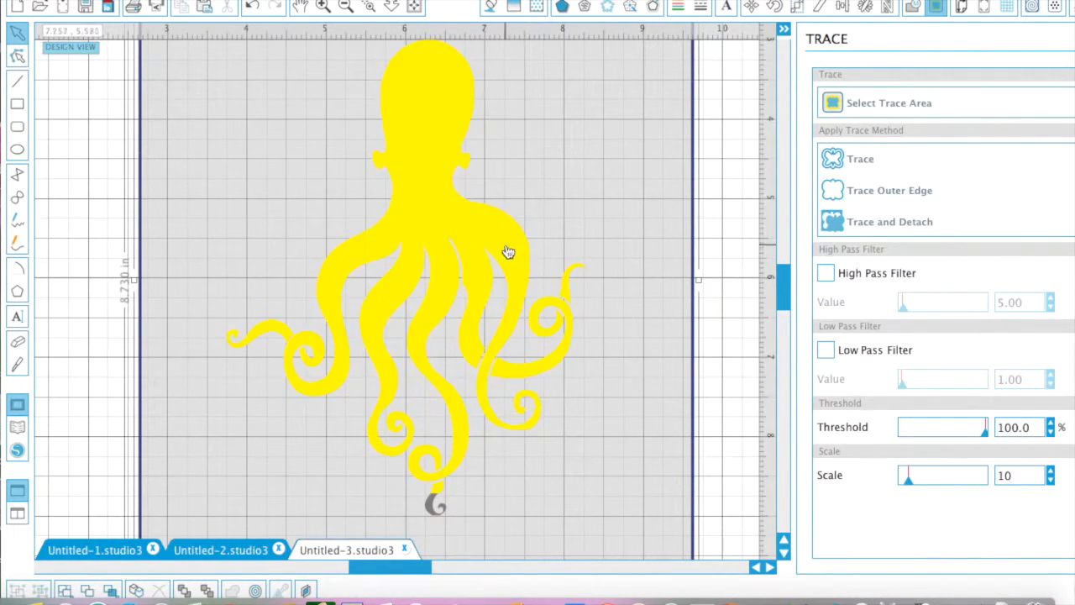
# Try lower trace thresholds such as 58.3%, and trace the octopus with the threshold back at 100%
pyautogui.moveTo(988, 433); pyautogui.dragTo(951, 433)
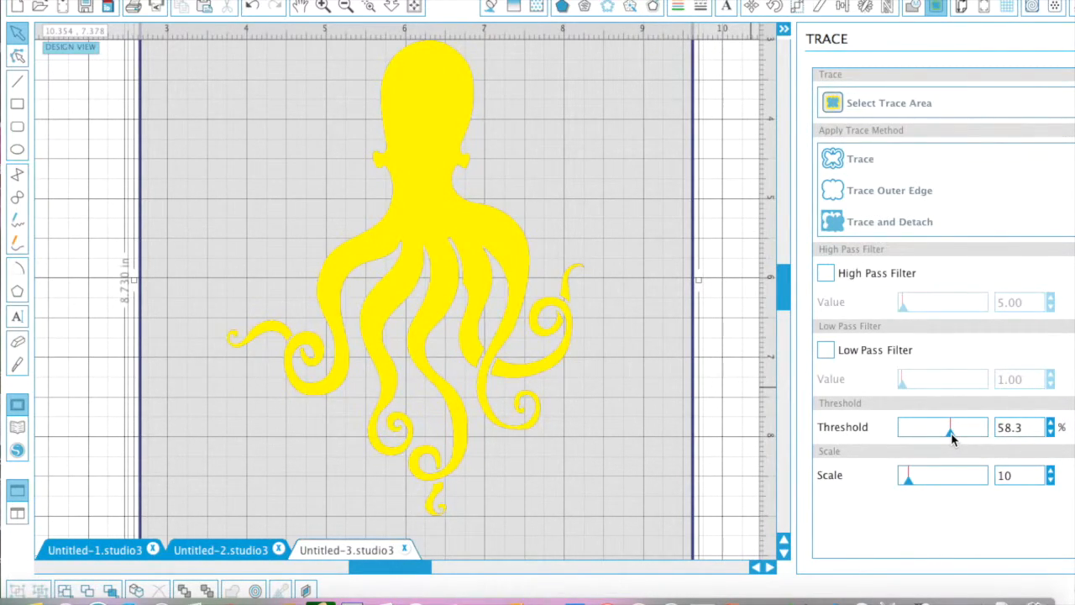
pyautogui.moveTo(951, 433); pyautogui.dragTo(938, 432)
pyautogui.moveTo(934, 431); pyautogui.dragTo(1006, 431)
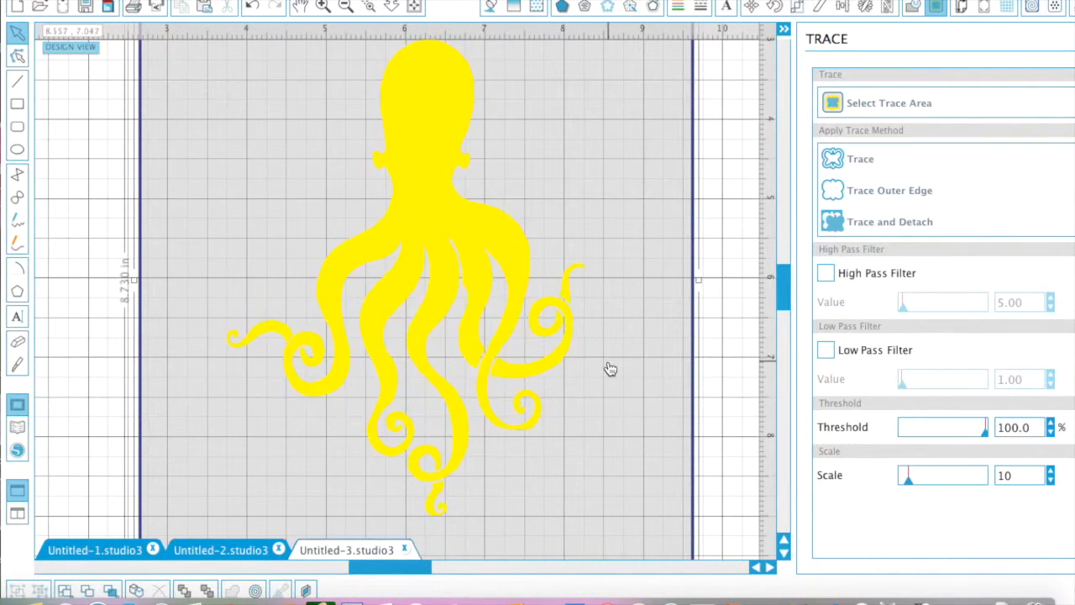
pyautogui.click(839, 161)
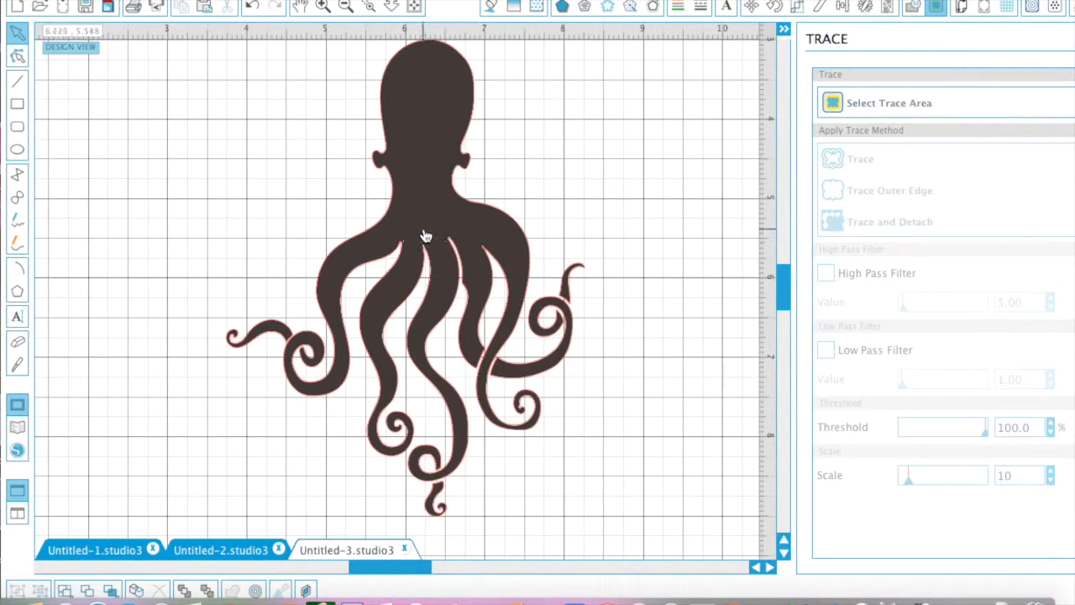
# Move the original black octopus away from its traced outline and off the page, beyond the right edge
pyautogui.moveTo(428, 233)
pyautogui.mouseDown()
pyautogui.moveTo(698, 256)
pyautogui.moveTo(703, 308)
pyautogui.moveTo(736, 293)
pyautogui.mouseUp()
pyautogui.hscroll(2, 436, 294)
pyautogui.scroll(-1, 436, 294)
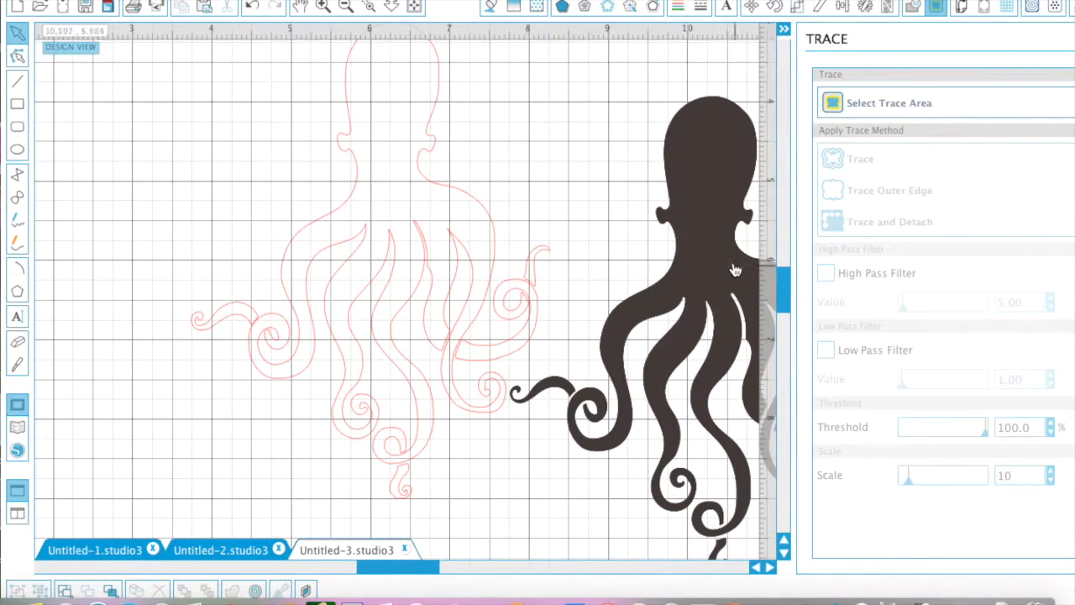
pyautogui.click(347, 7)
pyautogui.click(346, 6)
pyautogui.click(346, 6)
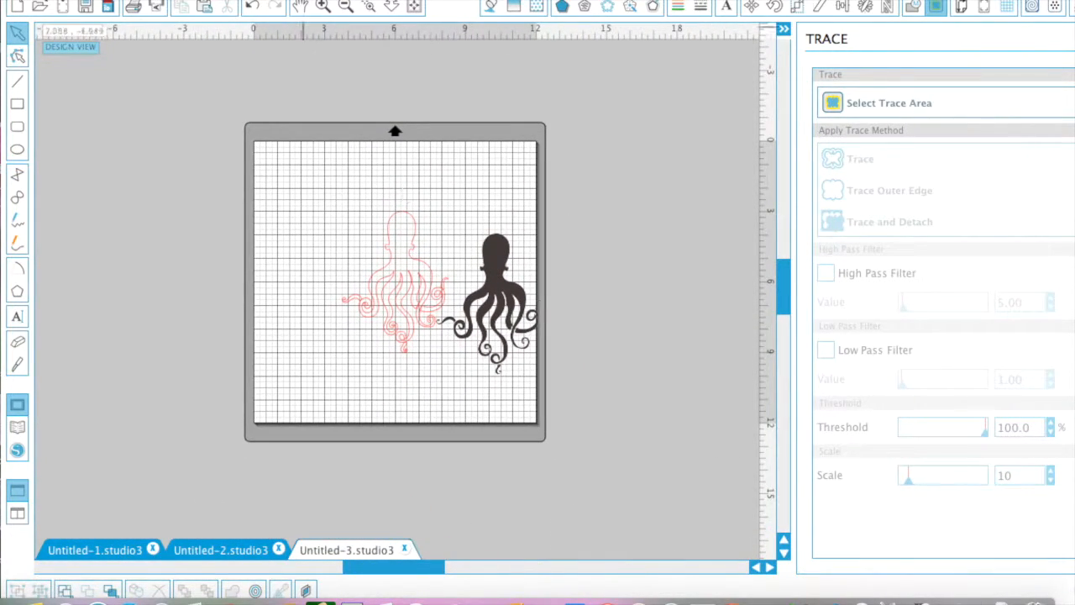
pyautogui.click(321, 7)
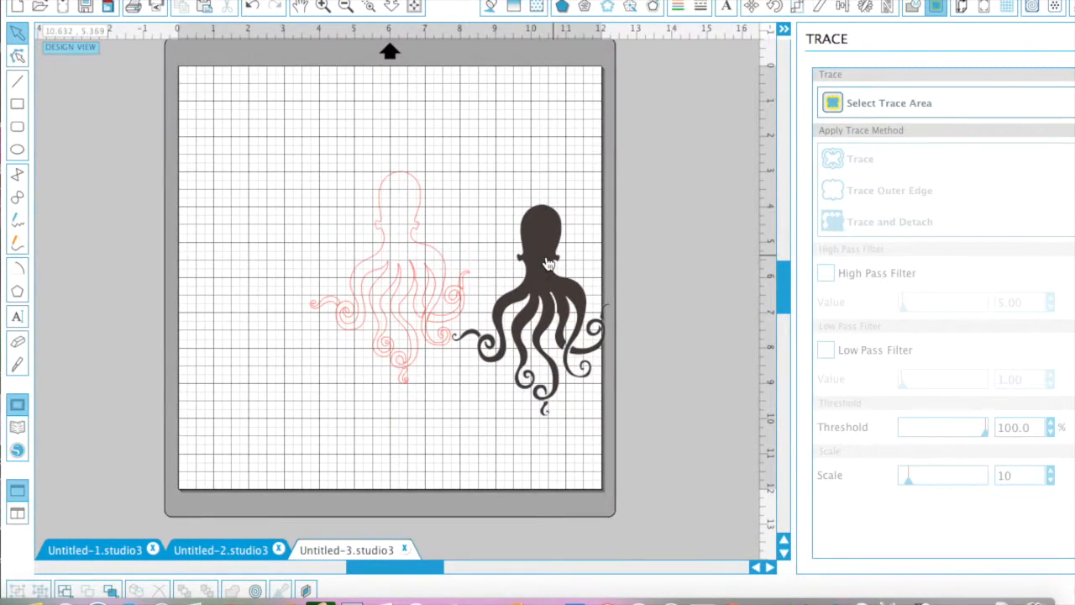
pyautogui.moveTo(675, 221); pyautogui.dragTo(719, 156)
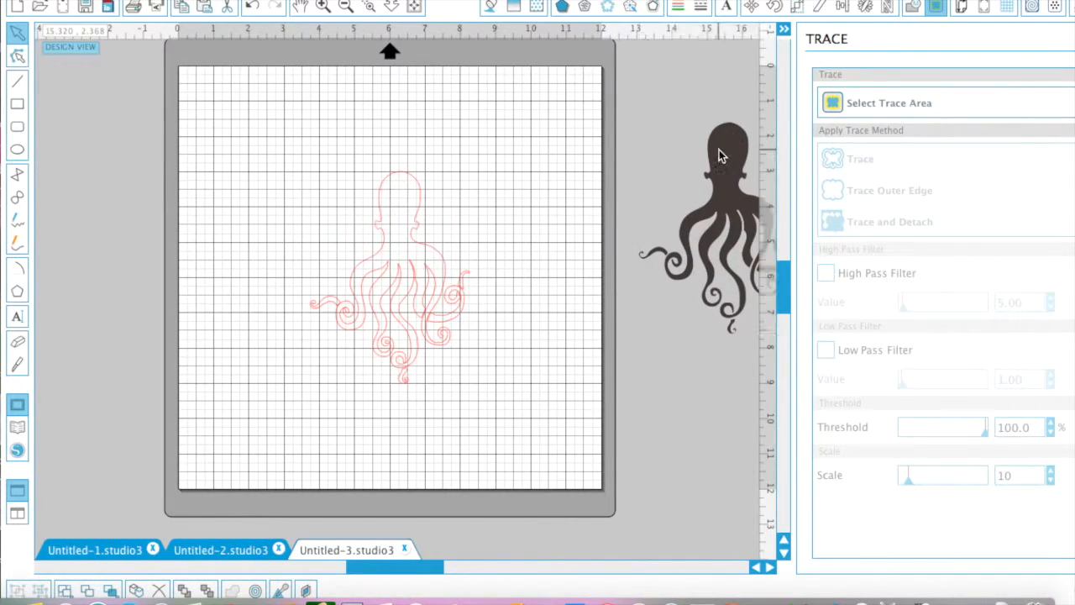
# Edit the traced outline's points at the top of the octopus's head, pulling them up and outward into a wide flare
pyautogui.click(323, 7)
pyautogui.moveTo(401, 199); pyautogui.dragTo(359, 194)
pyautogui.moveTo(396, 131); pyautogui.dragTo(344, 114)
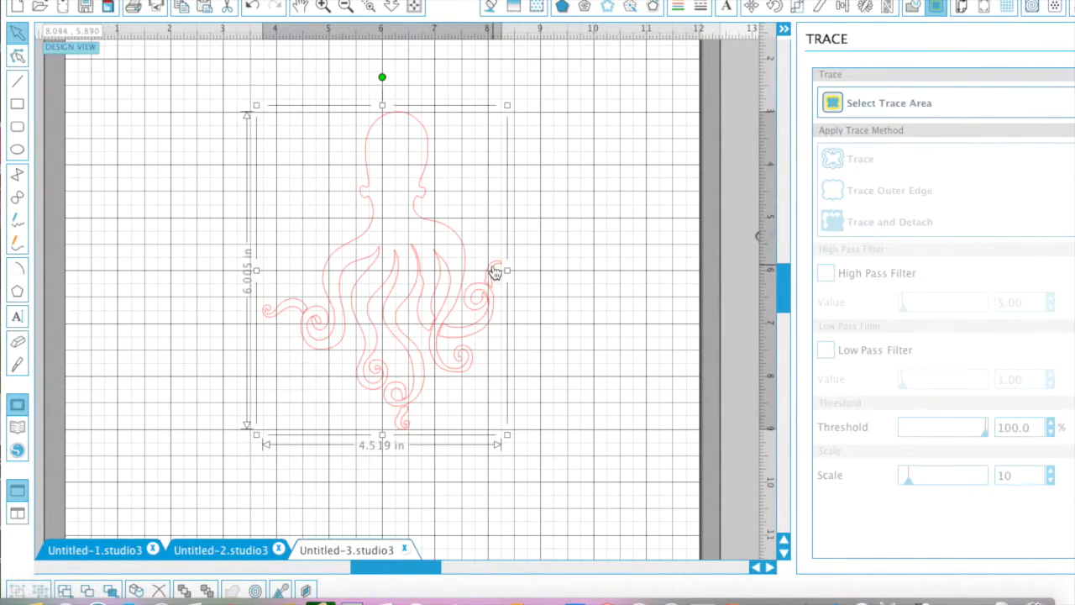
pyautogui.click(162, 131)
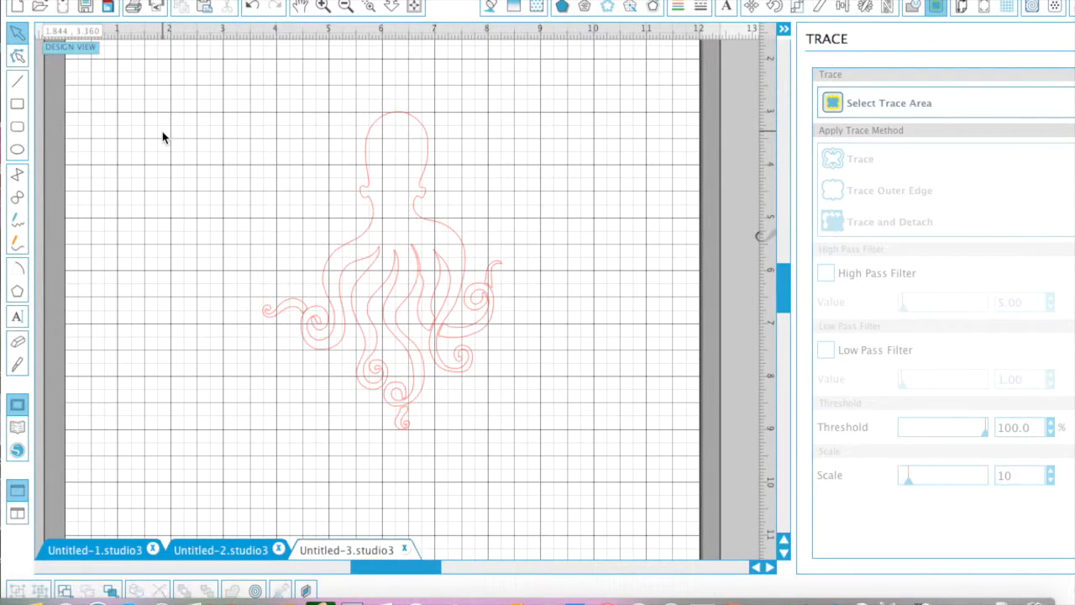
pyautogui.doubleClick(364, 166)
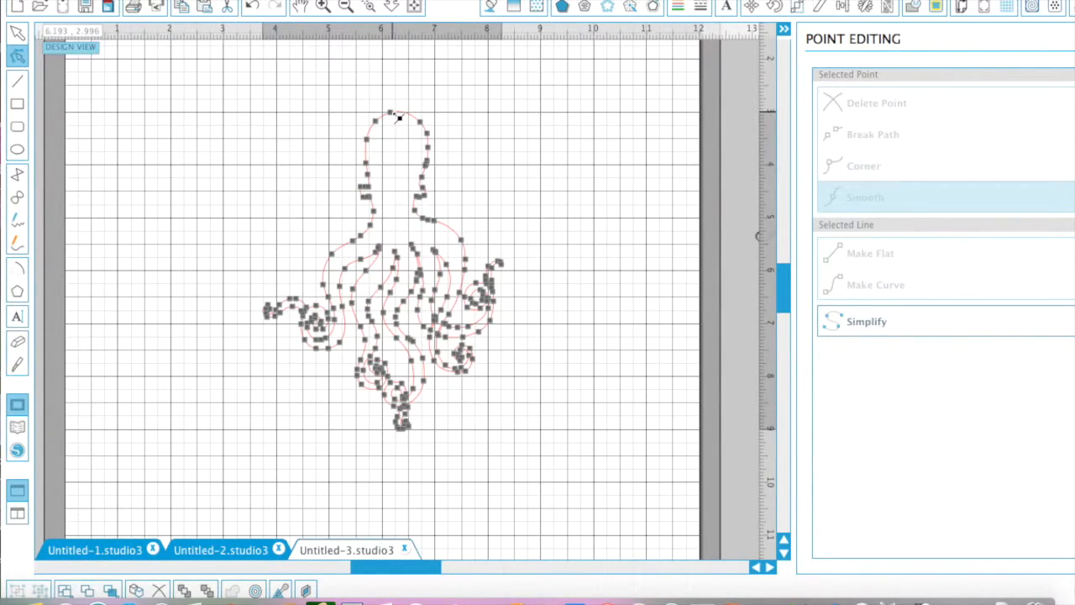
pyautogui.moveTo(396, 116); pyautogui.dragTo(378, 86)
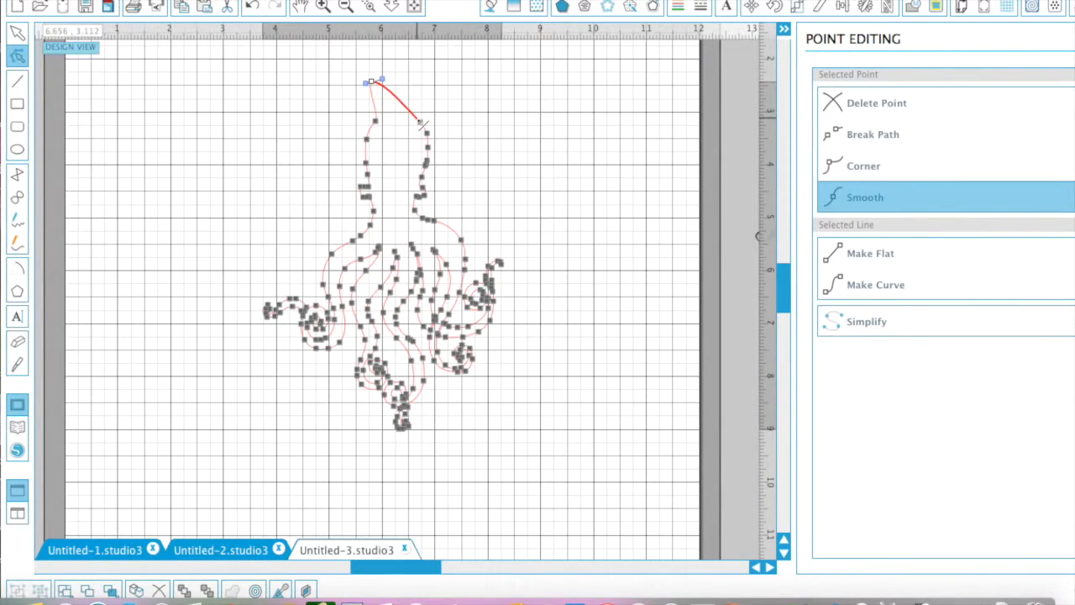
pyautogui.moveTo(400, 101); pyautogui.dragTo(447, 89)
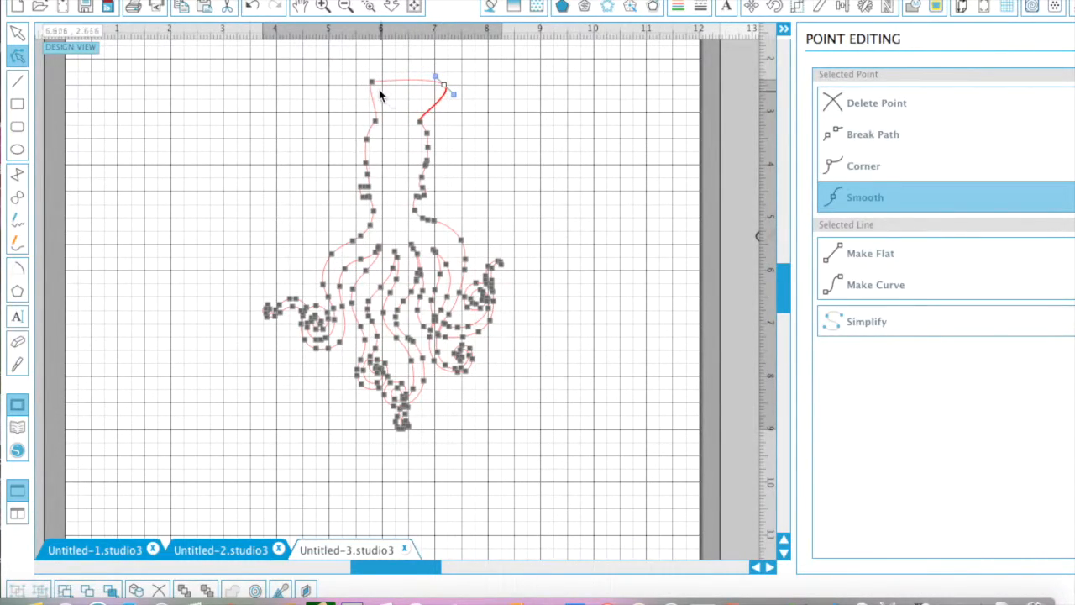
pyautogui.moveTo(381, 86); pyautogui.dragTo(363, 89)
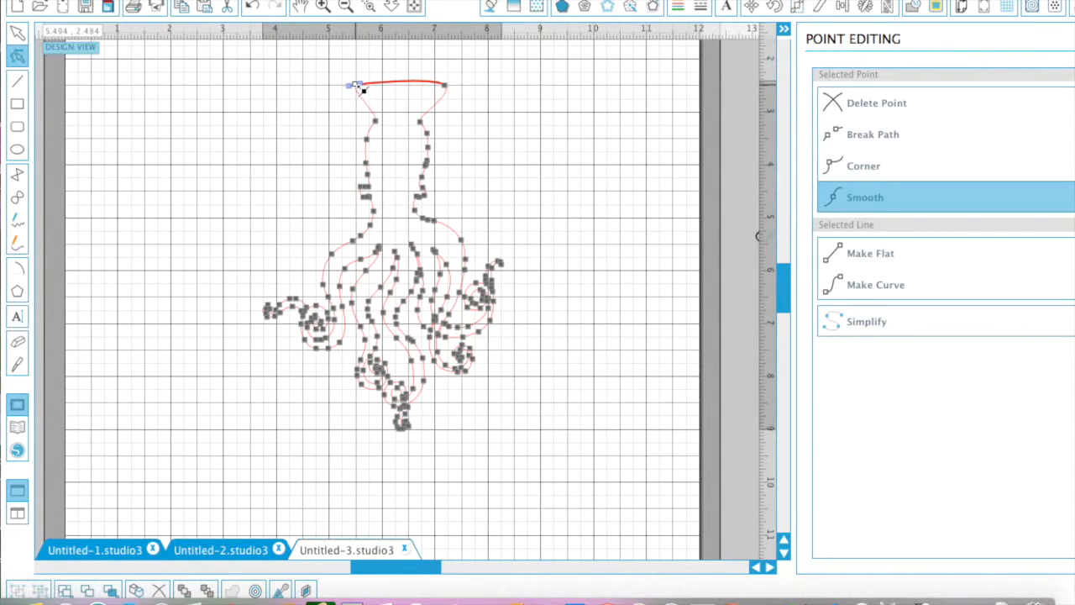
pyautogui.click(544, 141)
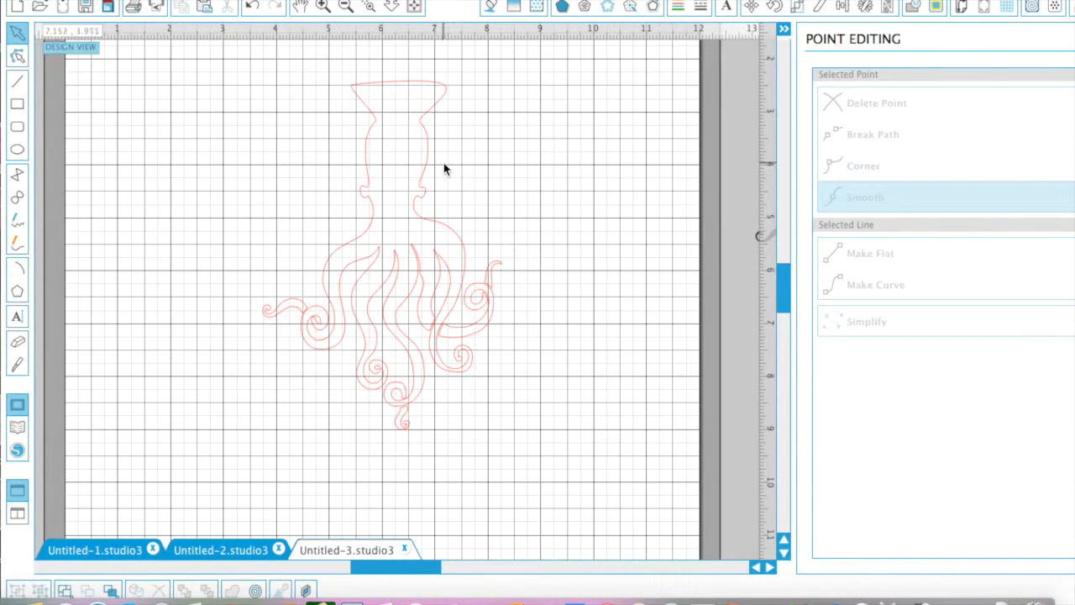
# Erase a small gap in the octopus's upper-left tentacle outline with the medium round eraser, treating unfilled shapes as Outline
pyautogui.click(322, 7)
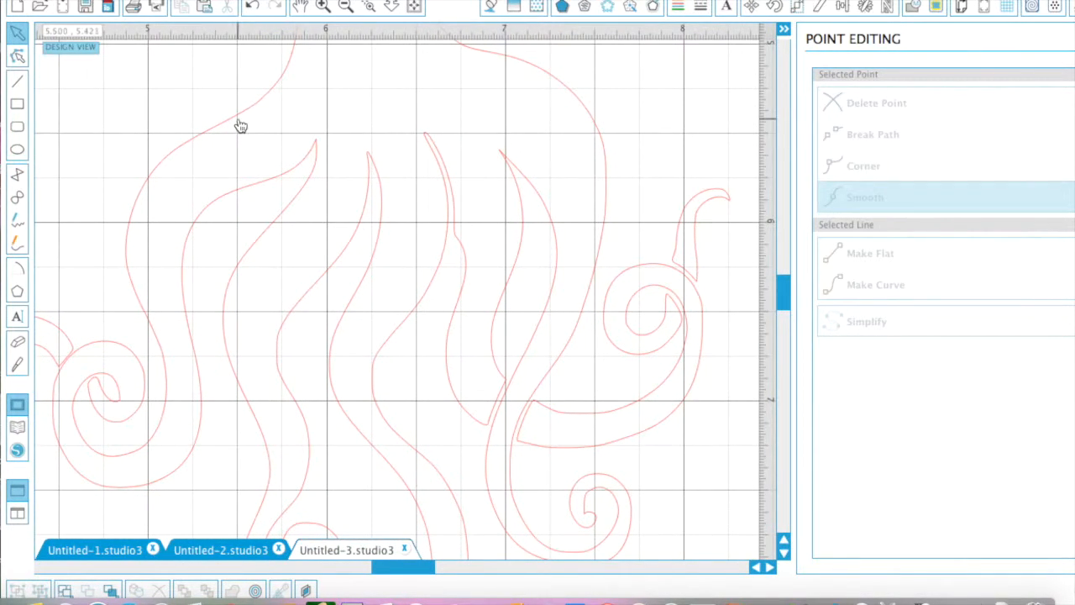
pyautogui.click(17, 341)
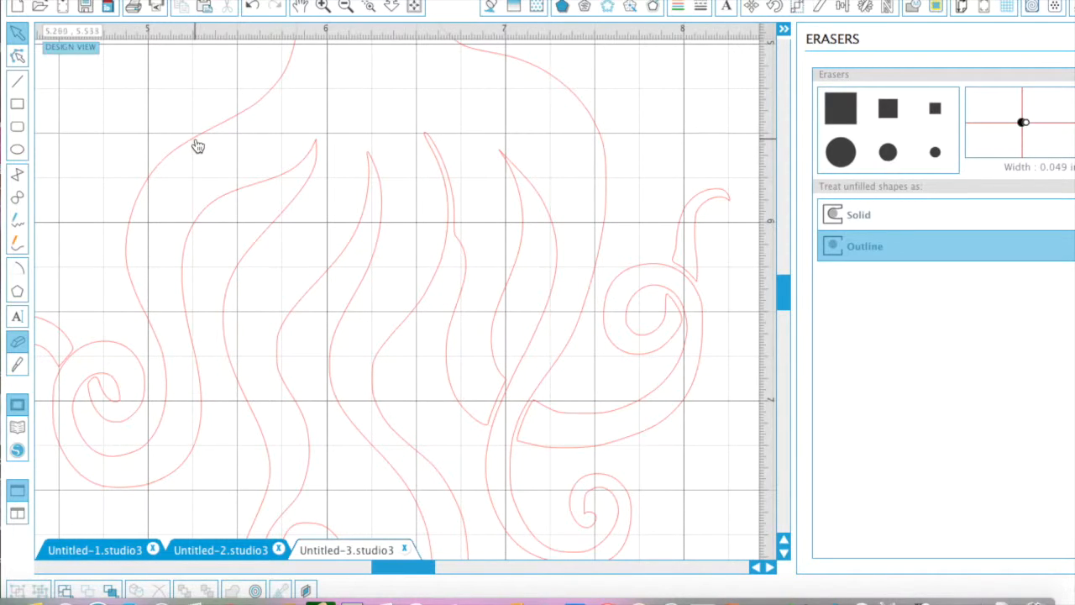
pyautogui.click(18, 342)
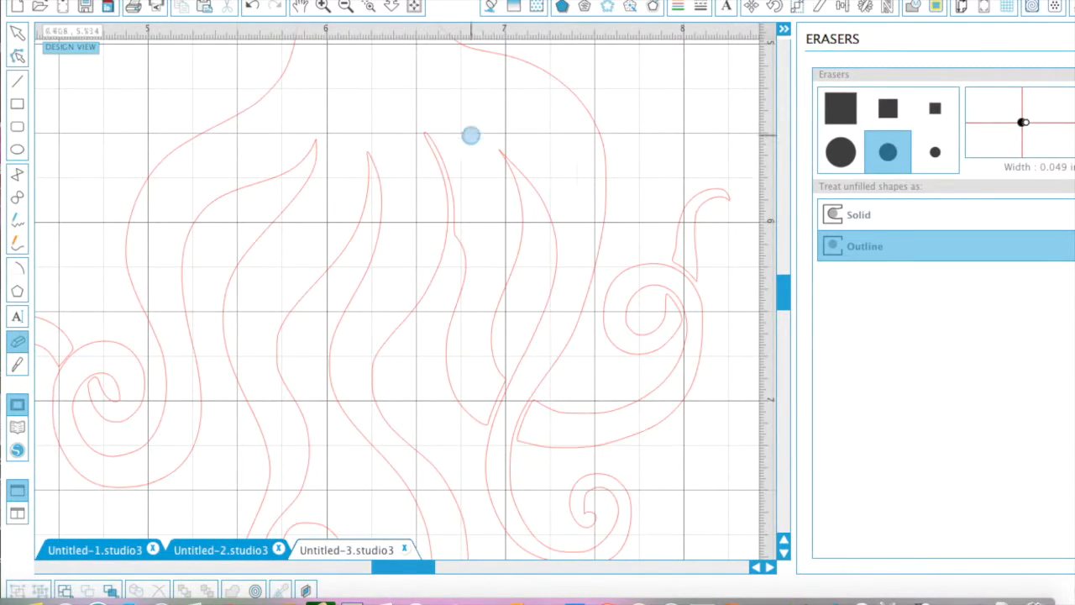
pyautogui.moveTo(207, 119)
pyautogui.mouseDown()
pyautogui.moveTo(221, 141)
pyautogui.moveTo(214, 116)
pyautogui.mouseUp()
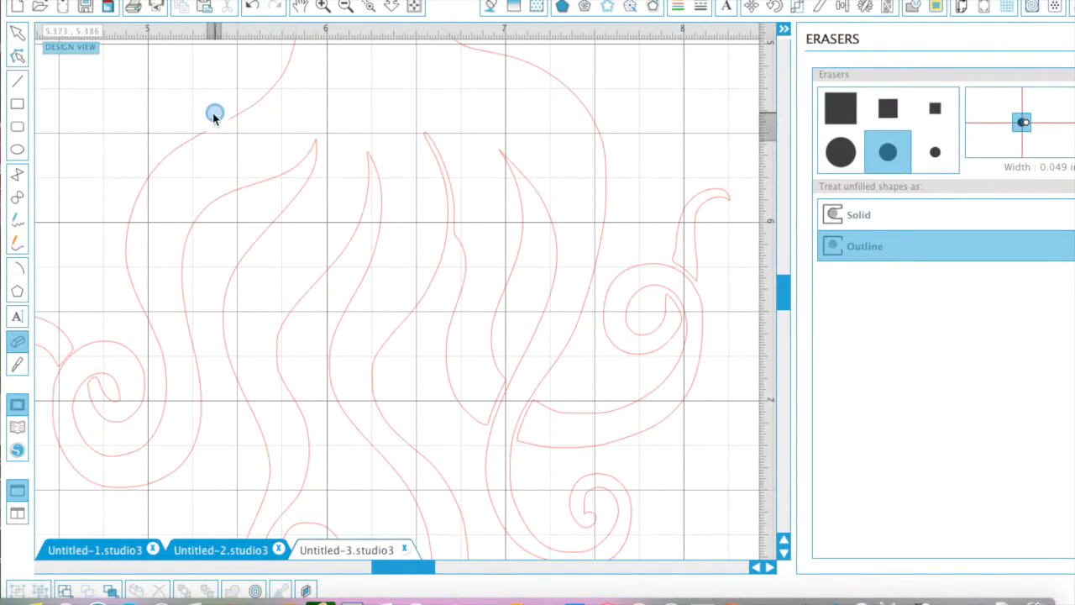
# Draw a short straight line about 0.162 in wide across the erased gap in the upper-left tentacle outline
pyautogui.click(18, 36)
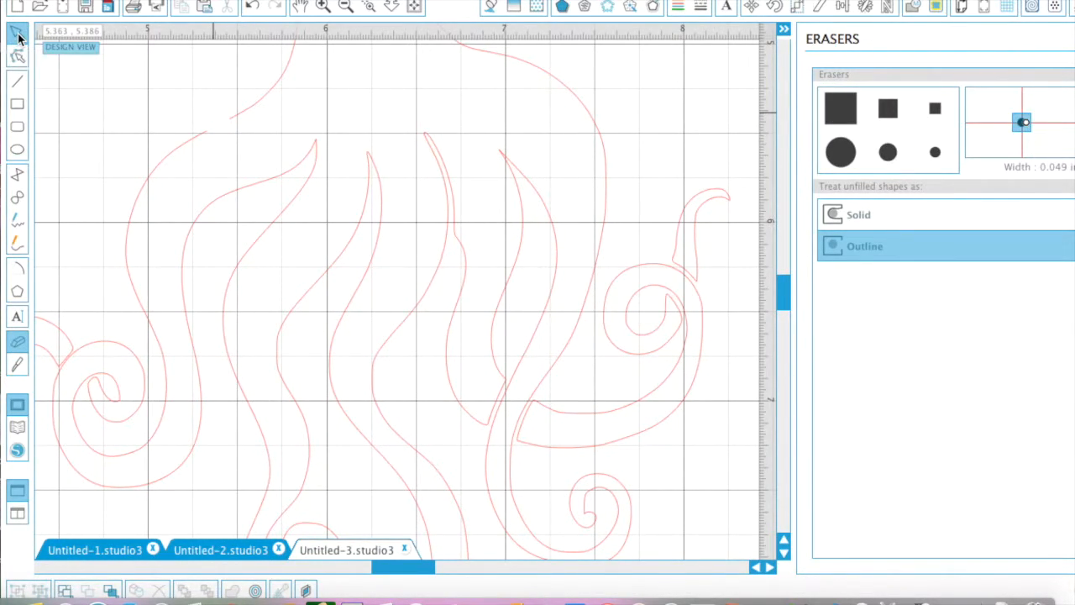
pyautogui.click(17, 84)
pyautogui.click(202, 132)
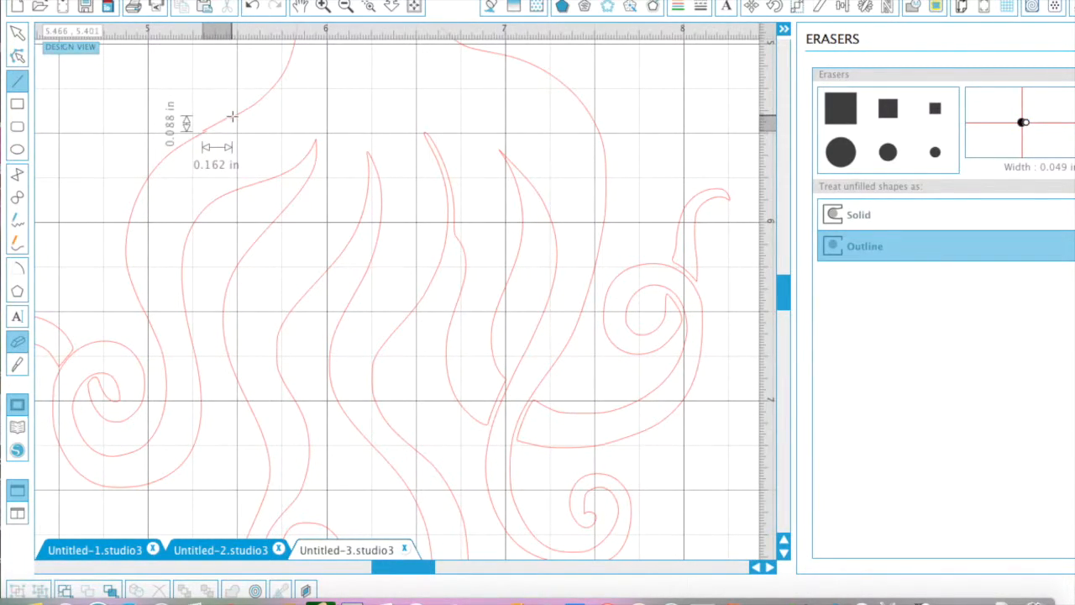
pyautogui.click(233, 116)
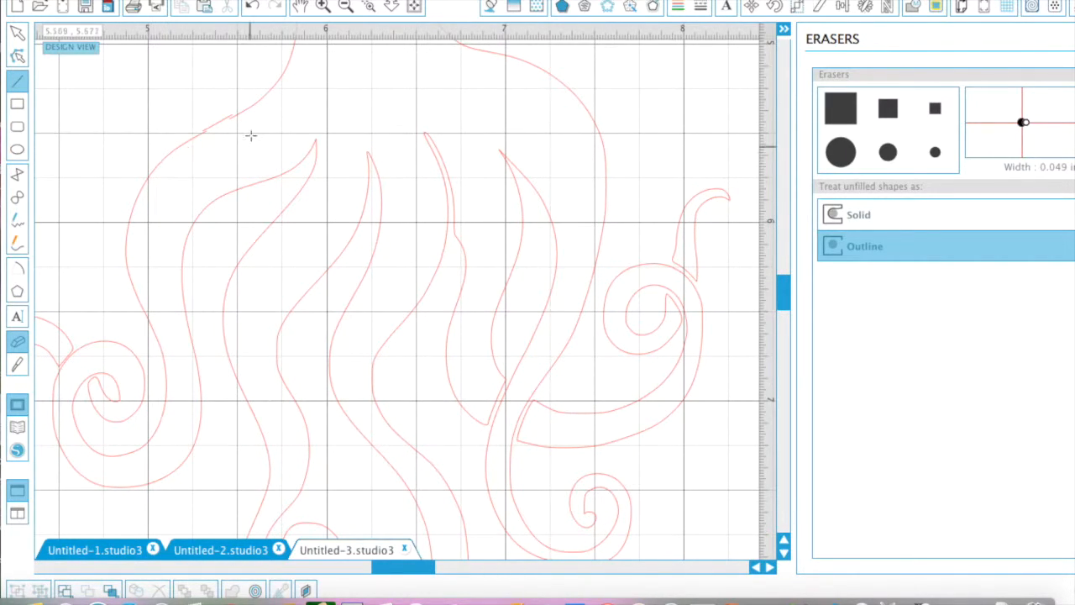
pyautogui.click(16, 30)
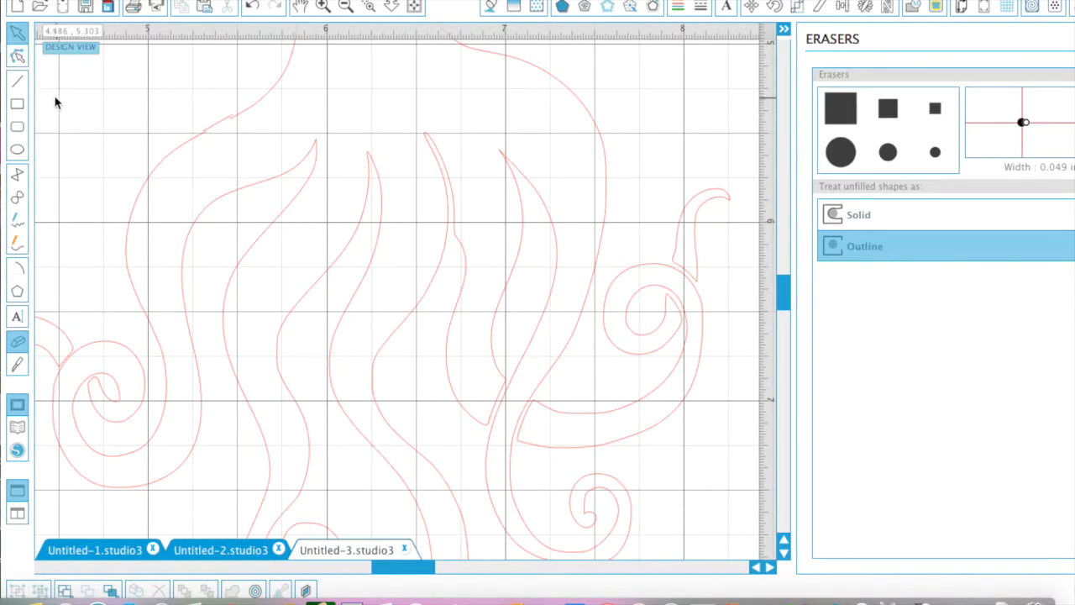
# Shrink the short bridging line slightly from its upper-right corner
pyautogui.click(18, 57)
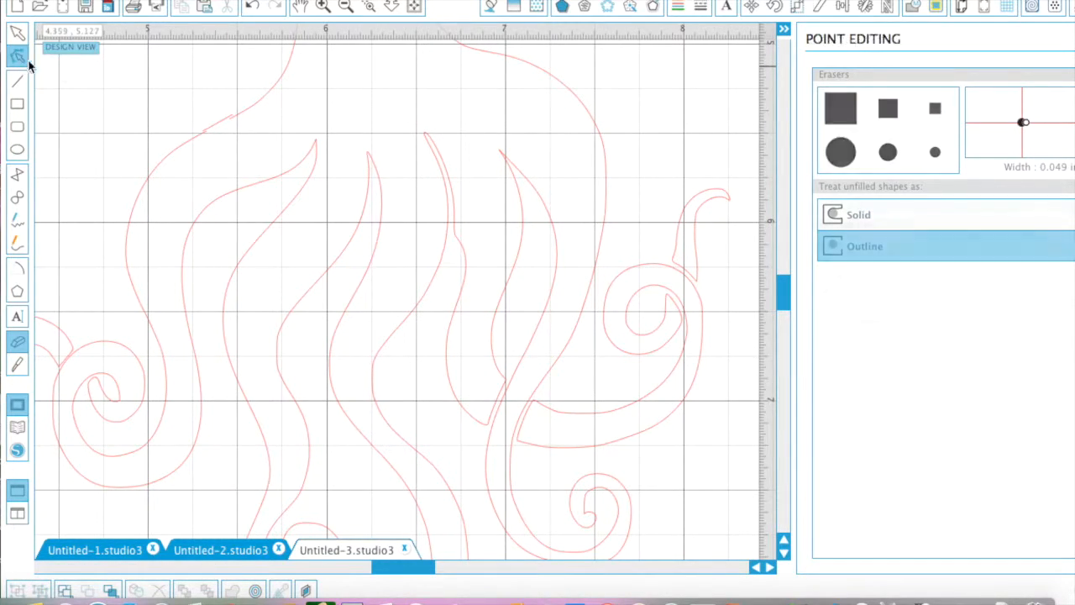
pyautogui.click(231, 120)
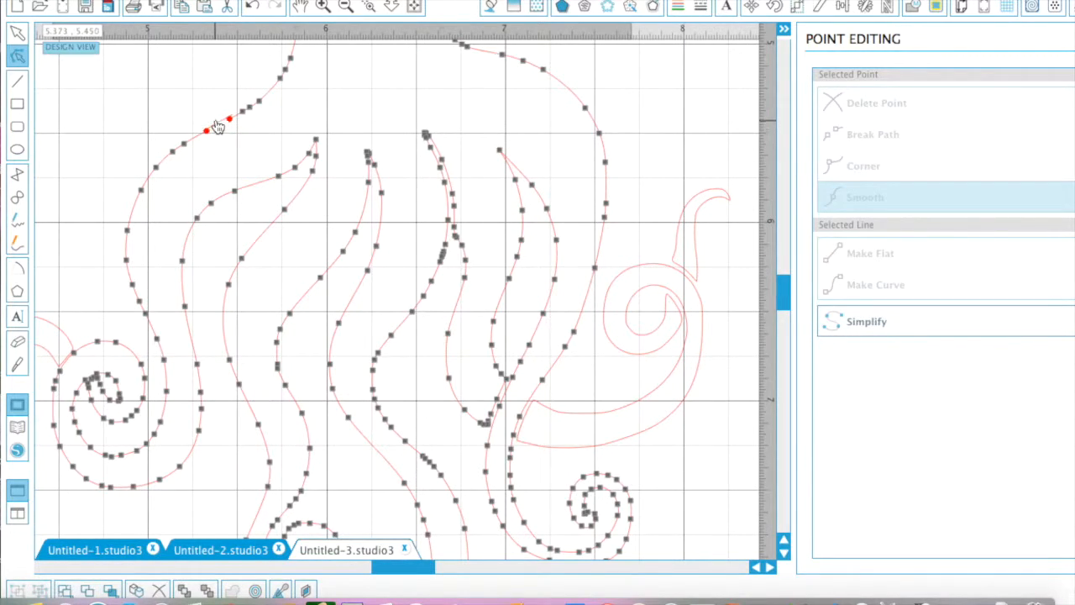
pyautogui.click(217, 124)
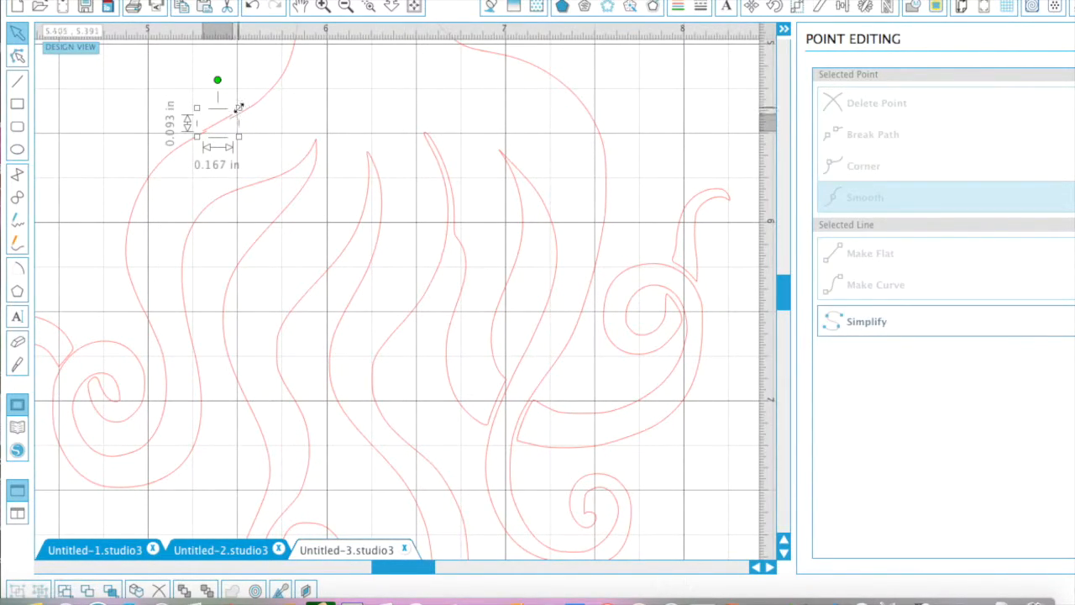
pyautogui.moveTo(238, 109); pyautogui.dragTo(226, 120)
pyautogui.click(162, 109)
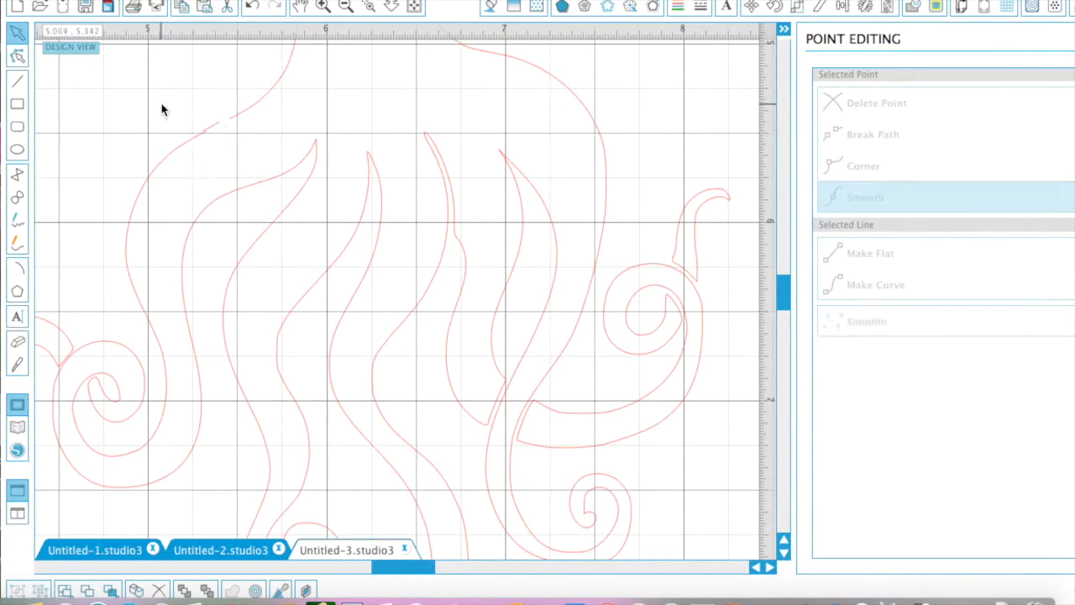
# Edit the bridging line's points, moving its upper-right endpoint onto the adjoining end of the octopus outline
pyautogui.click(18, 56)
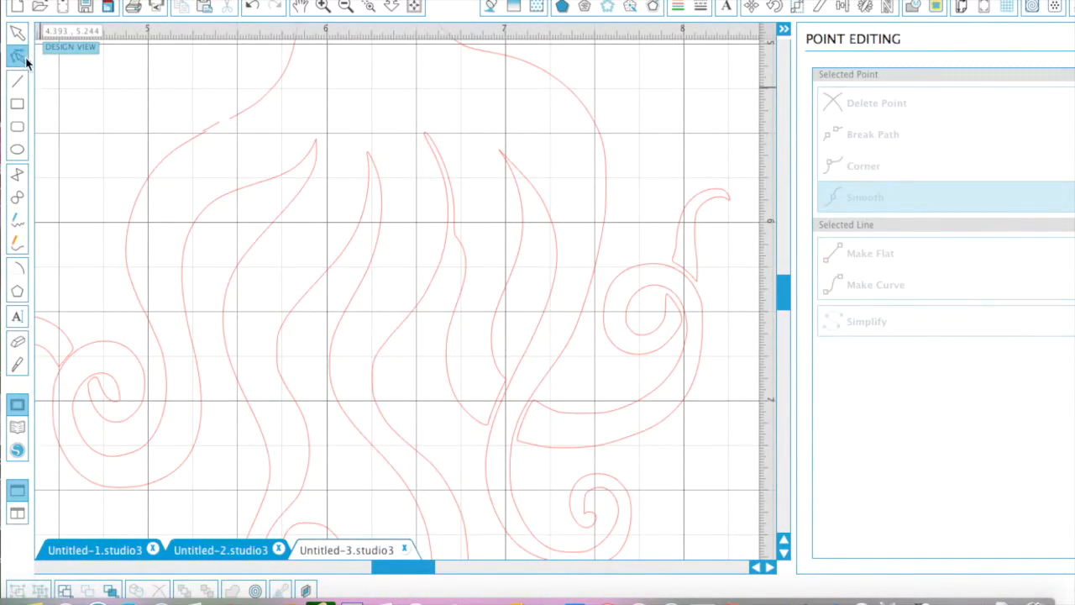
pyautogui.click(215, 126)
pyautogui.click(220, 124)
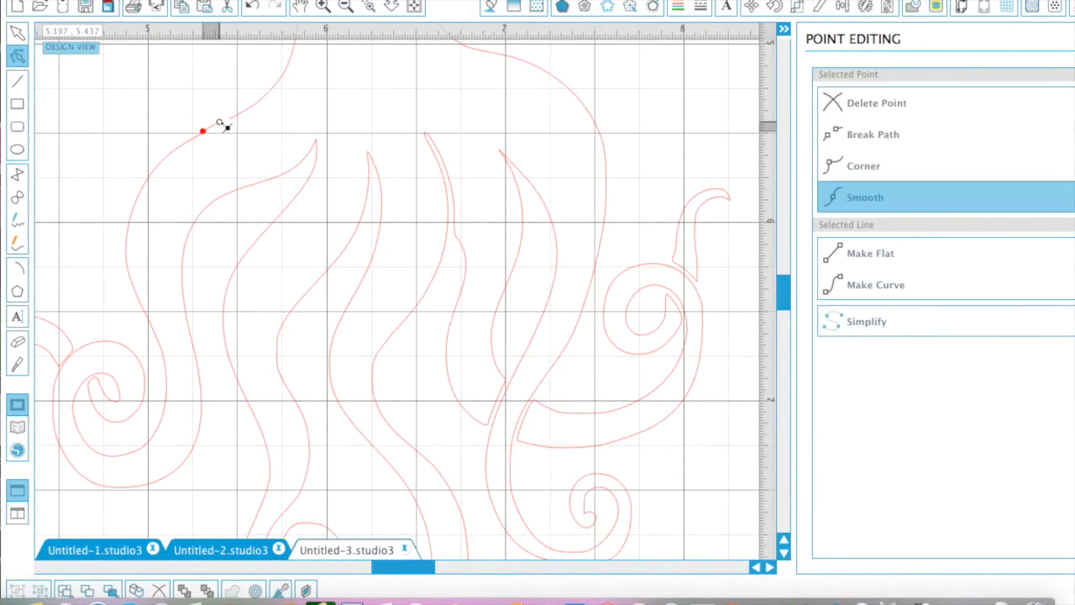
pyautogui.moveTo(233, 127); pyautogui.dragTo(236, 123)
# Edit the bridging line's points, moving its lower-left endpoint onto the adjoining end of the octopus outline
pyautogui.click(210, 136)
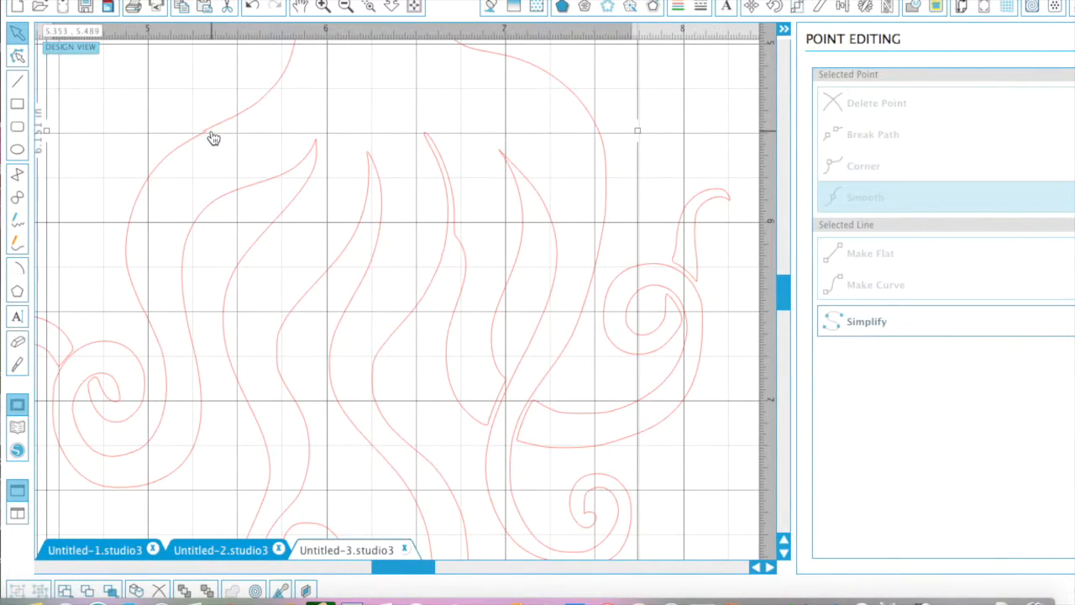
pyautogui.click(211, 138)
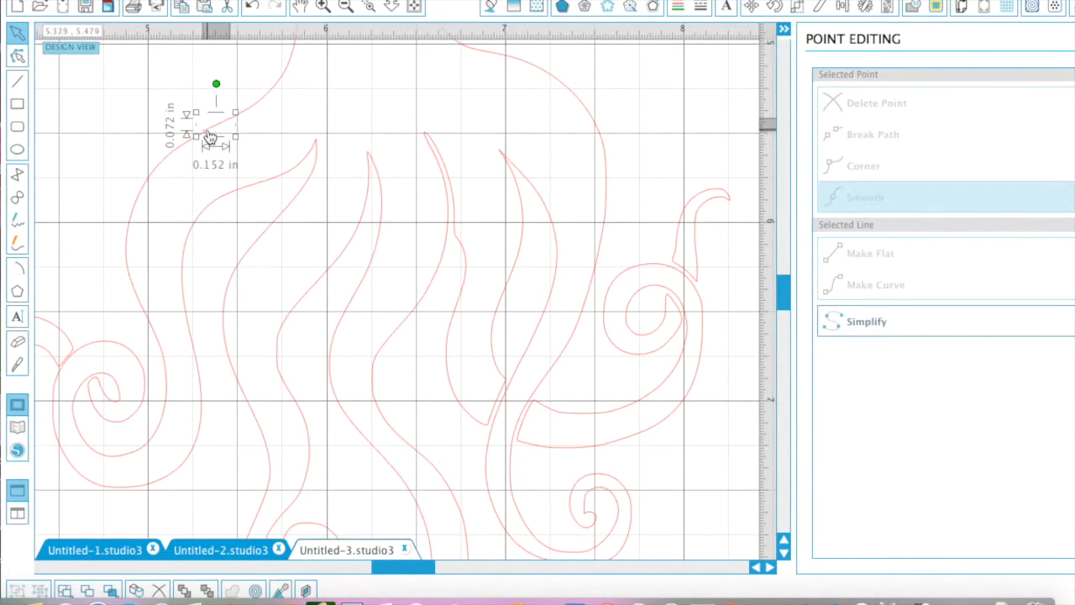
pyautogui.click(200, 175)
pyautogui.click(18, 57)
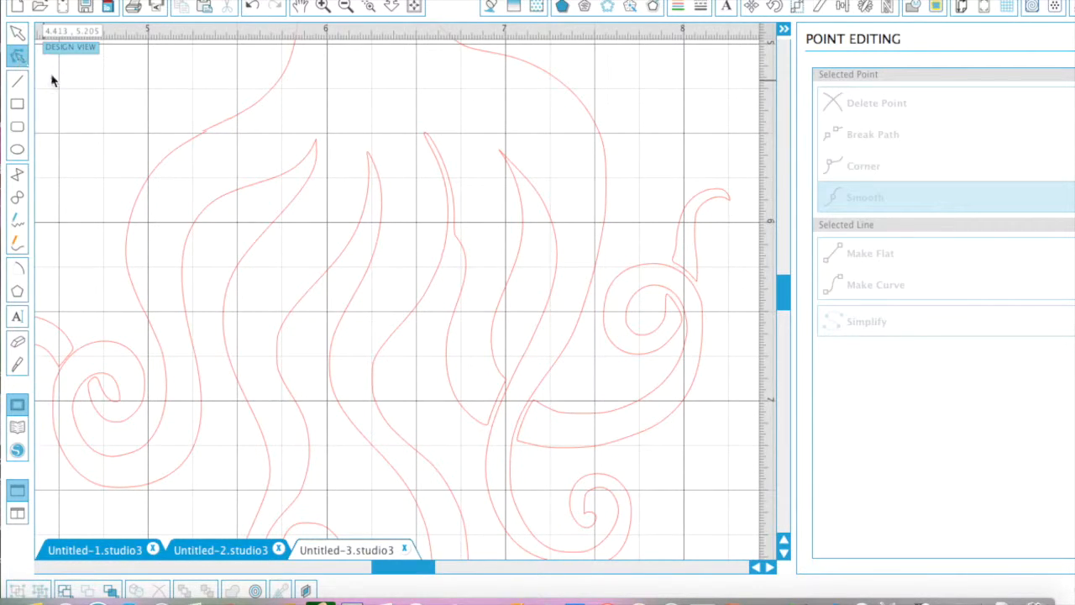
pyautogui.click(207, 136)
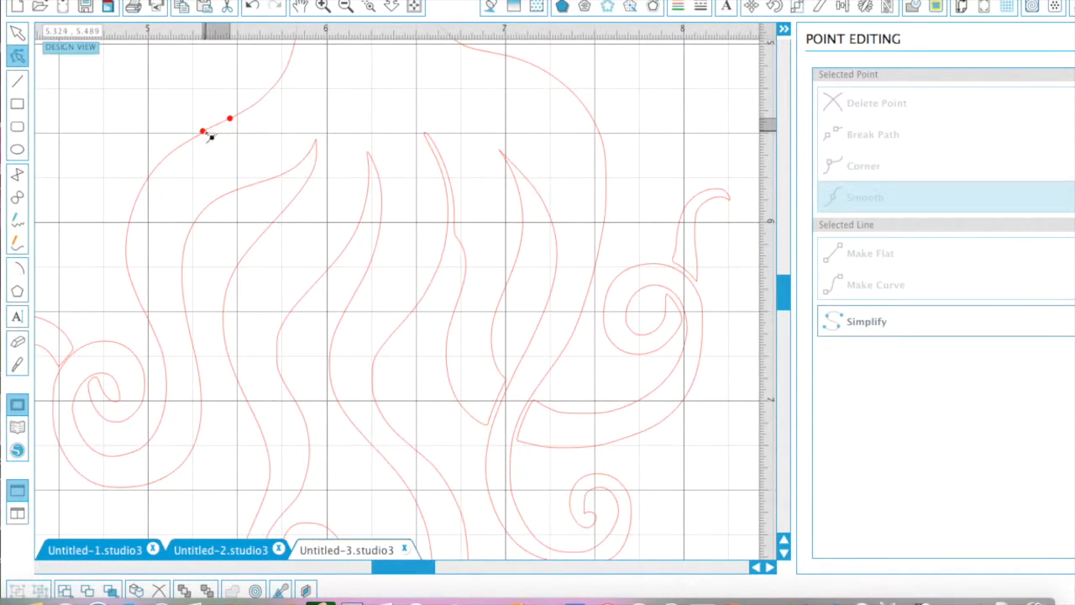
pyautogui.click(207, 134)
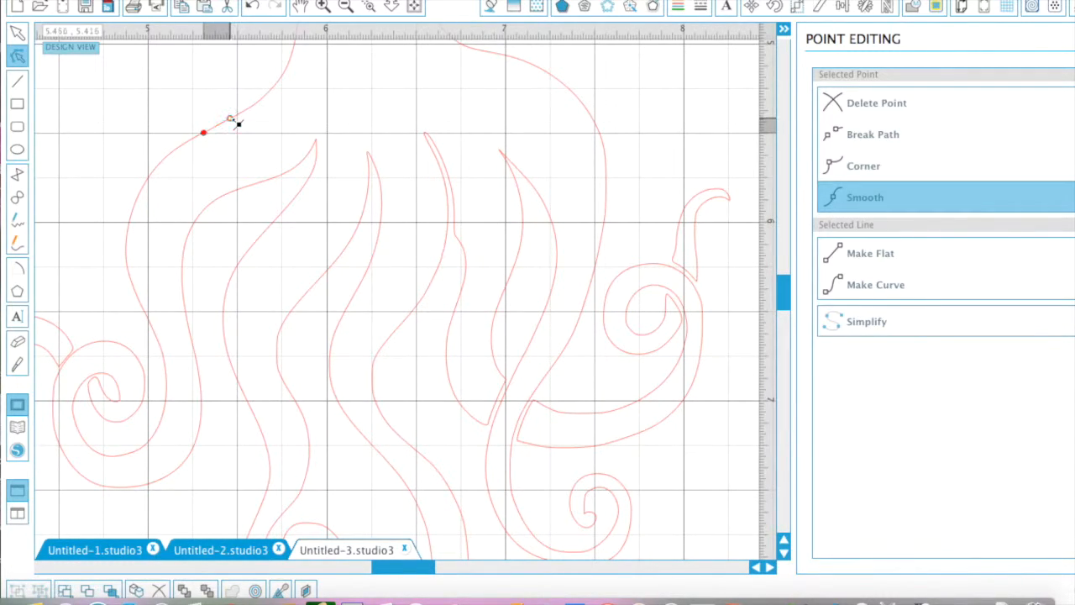
pyautogui.click(170, 103)
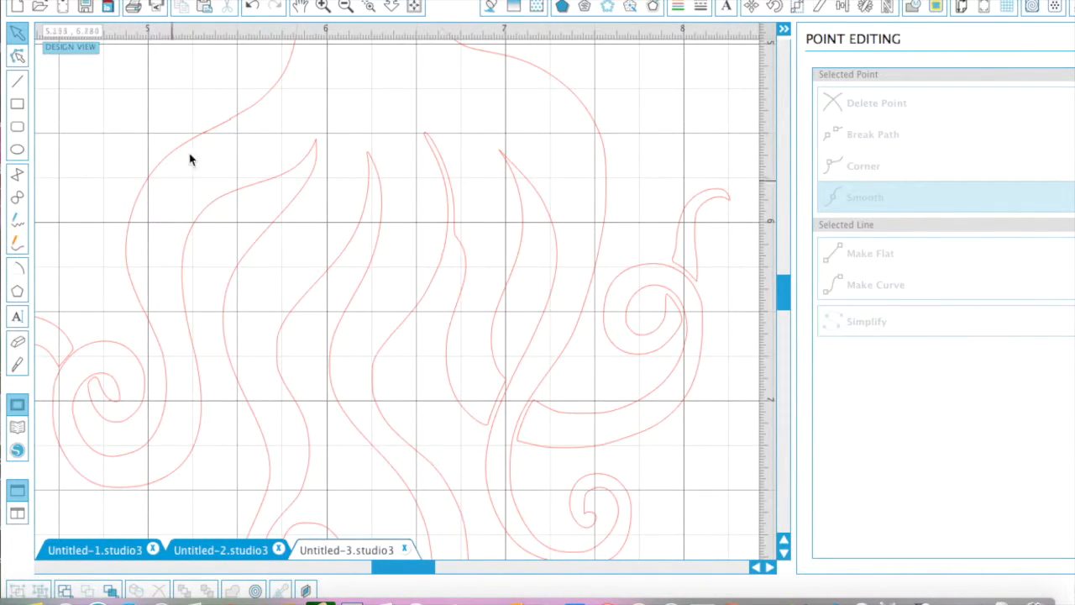
# Fine-tune both endpoints of the bridging line at closer range so they align with the octopus outline's open ends
pyautogui.click(326, 10)
pyautogui.scroll(3, 151, 150)
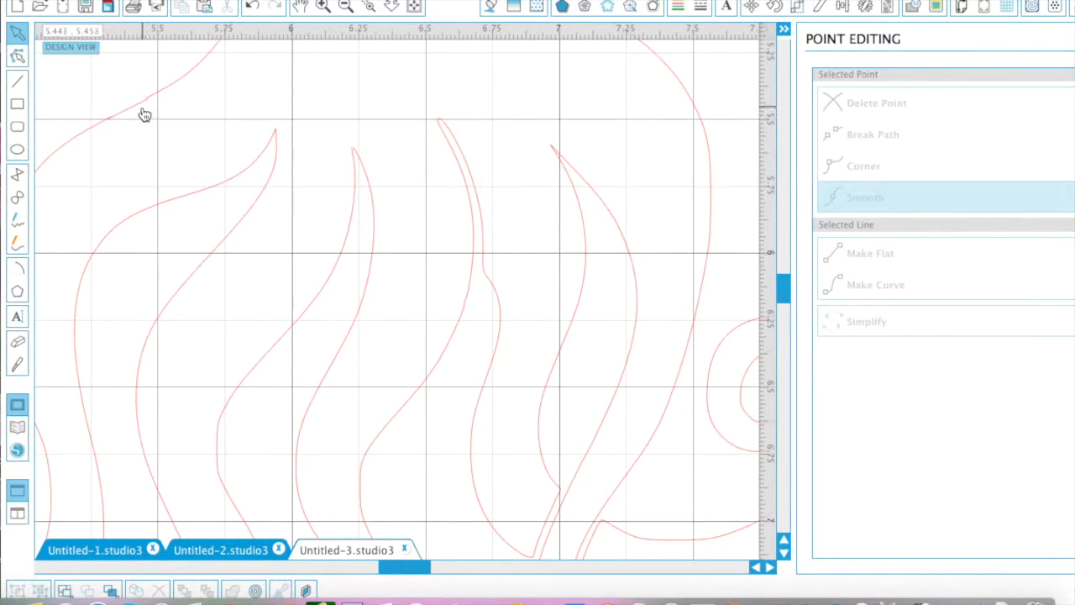
pyautogui.click(17, 53)
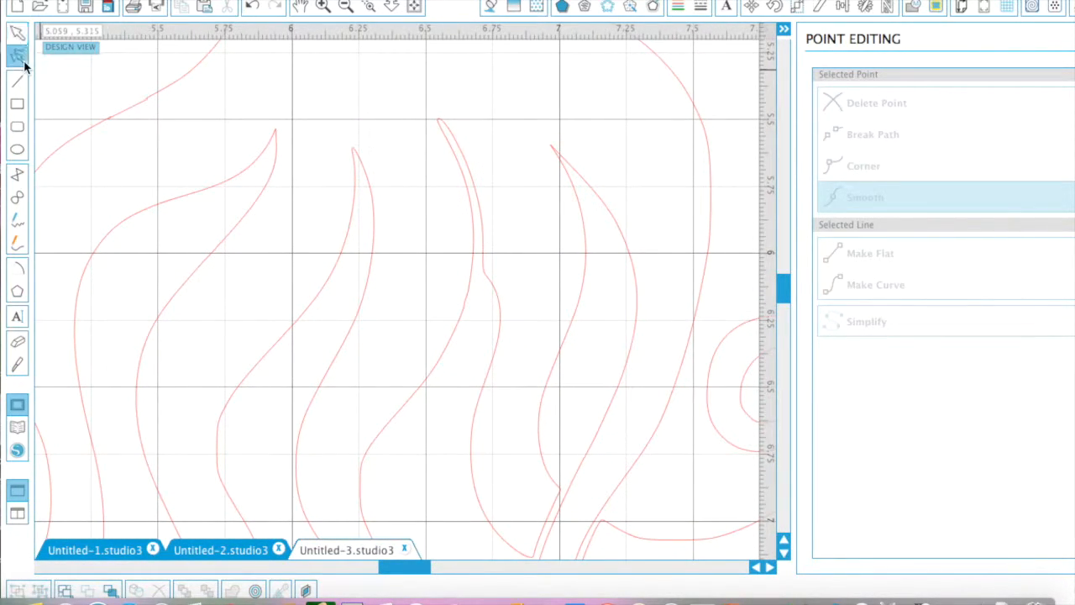
pyautogui.click(144, 104)
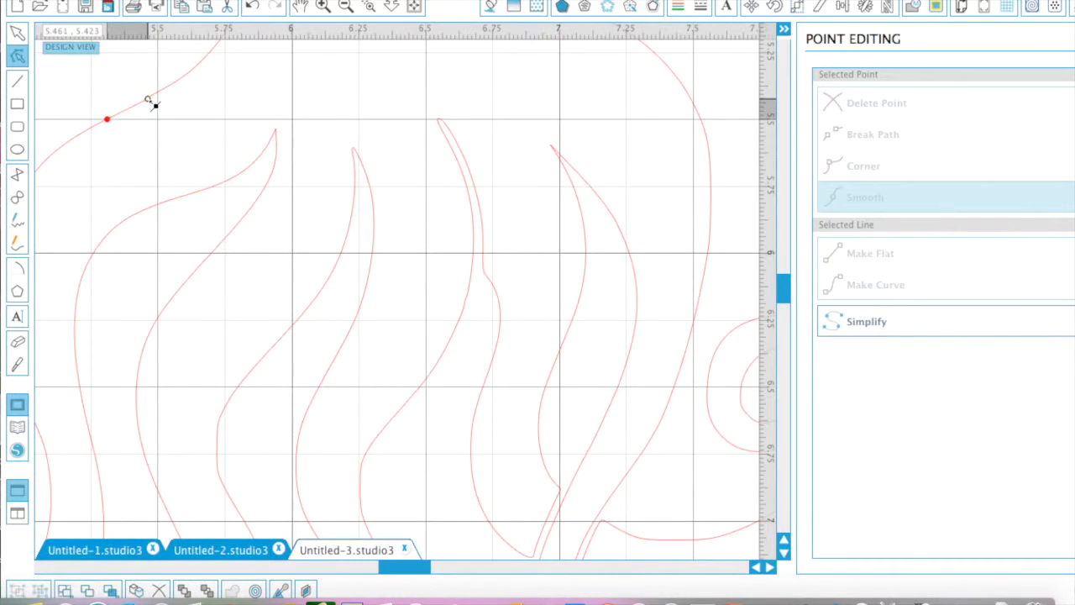
pyautogui.click(149, 100)
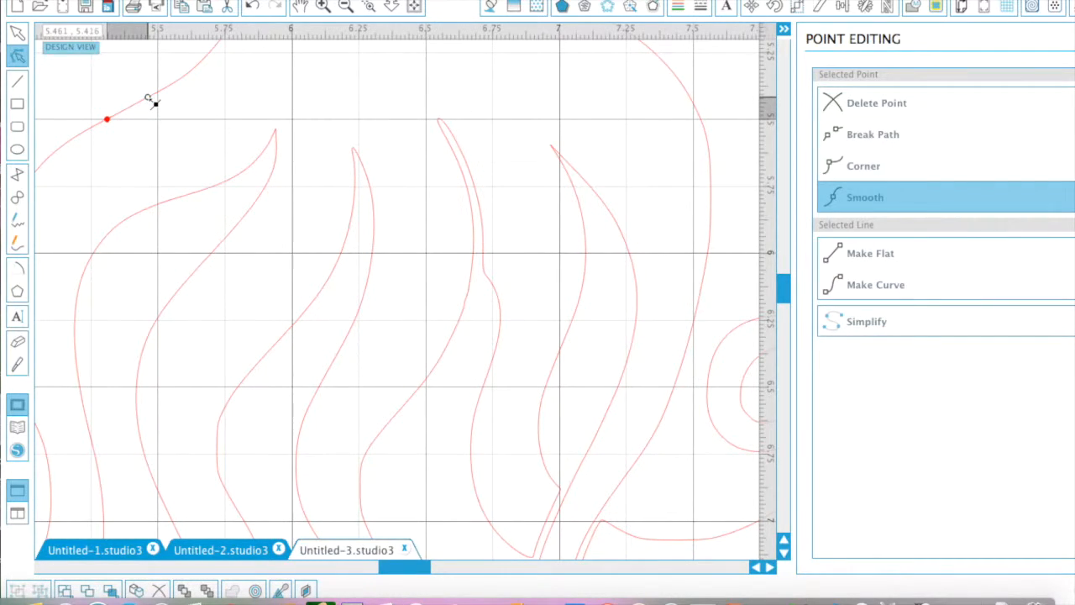
pyautogui.click(111, 122)
pyautogui.click(74, 98)
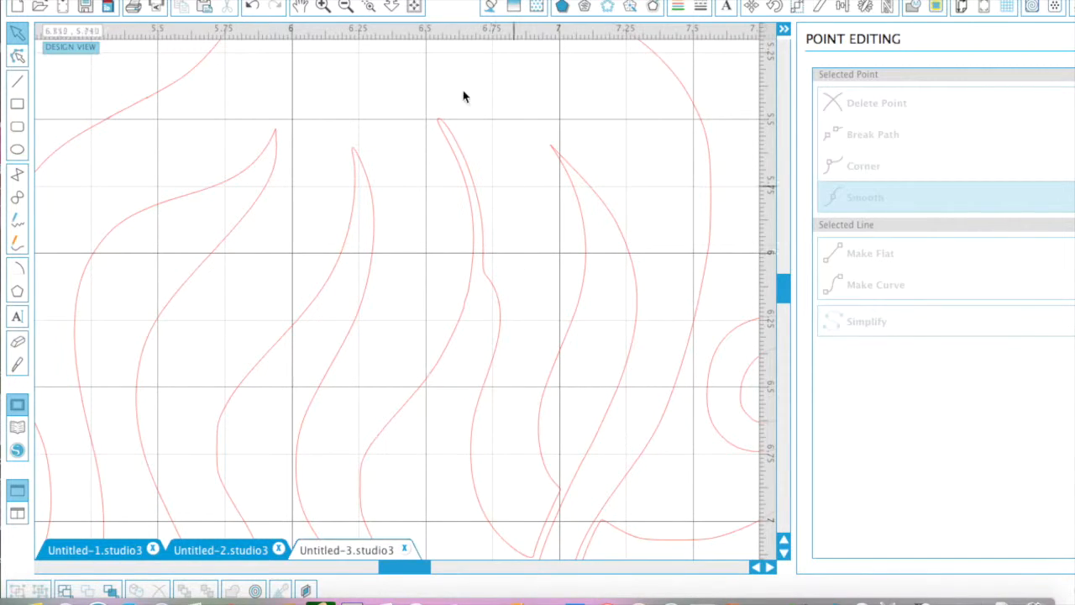
# Select the main octopus outline and open the Move settings
pyautogui.click(348, 7)
pyautogui.click(348, 6)
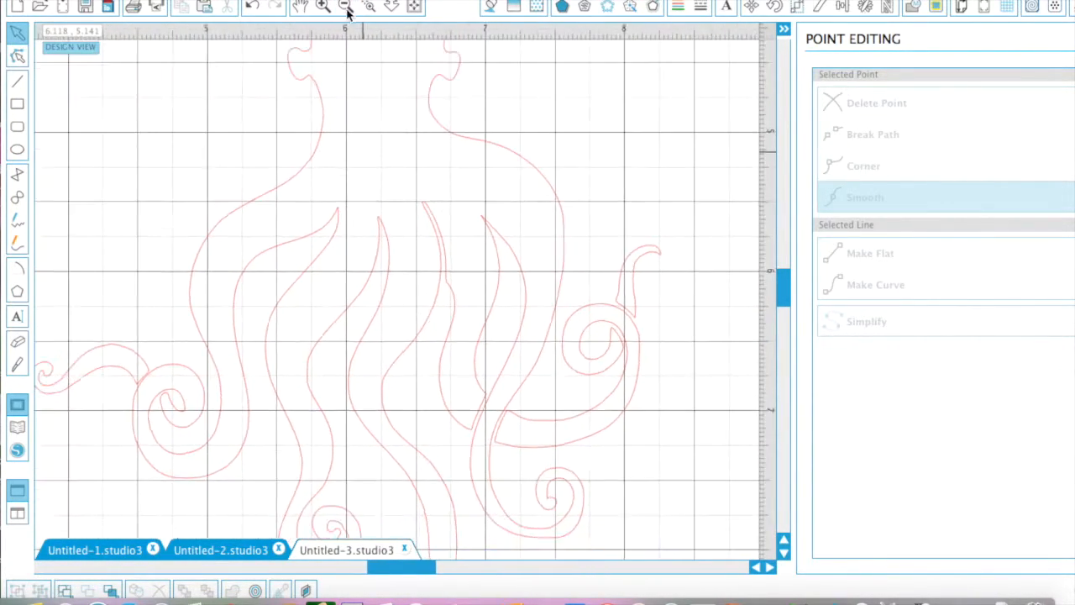
pyautogui.click(344, 6)
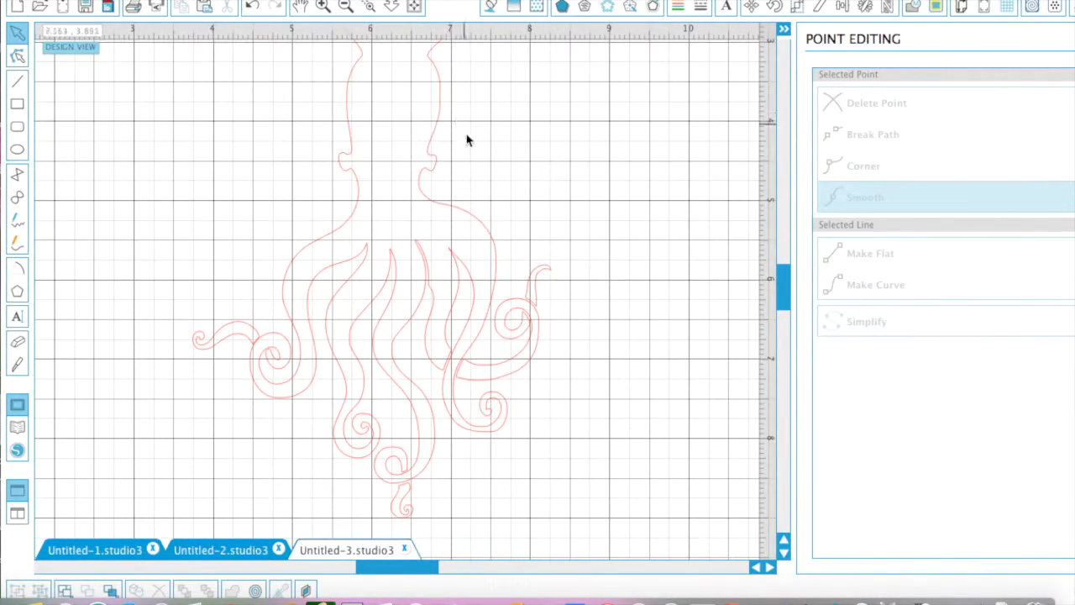
pyautogui.scroll(3, 473, 220)
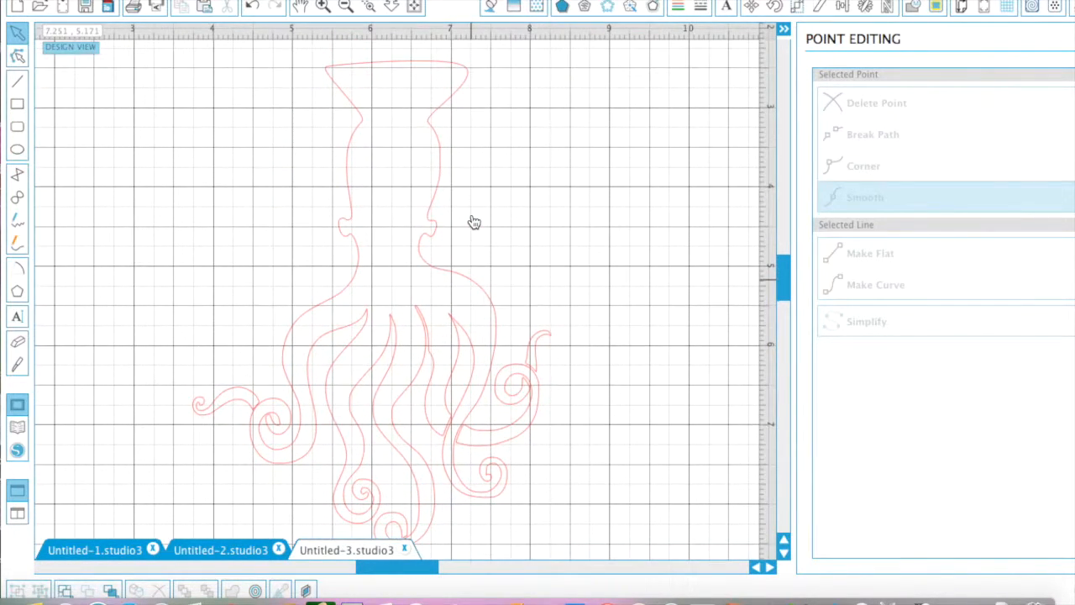
pyautogui.click(435, 212)
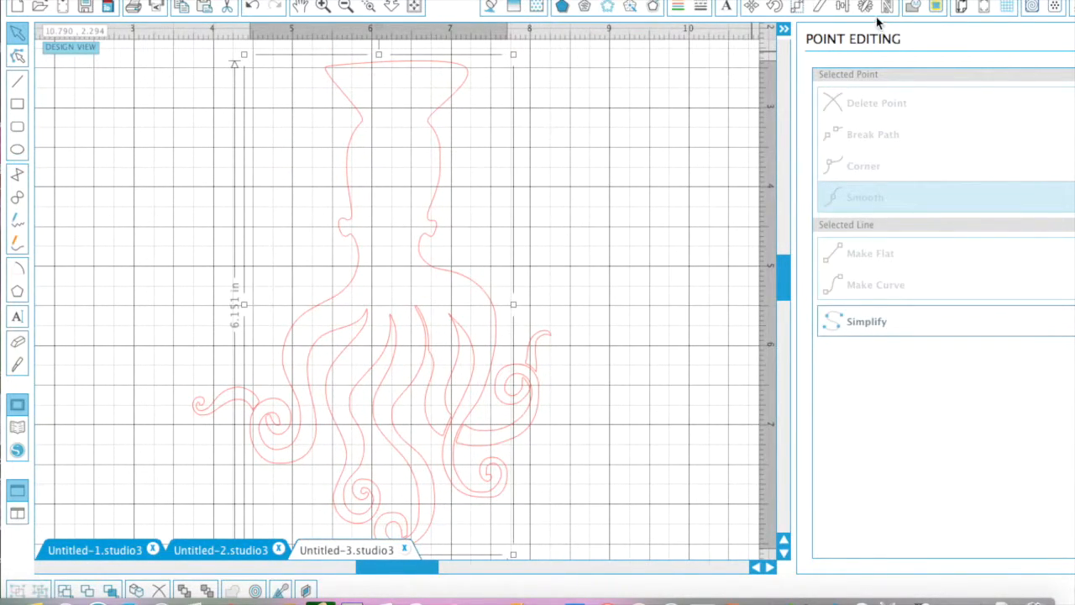
pyautogui.click(750, 7)
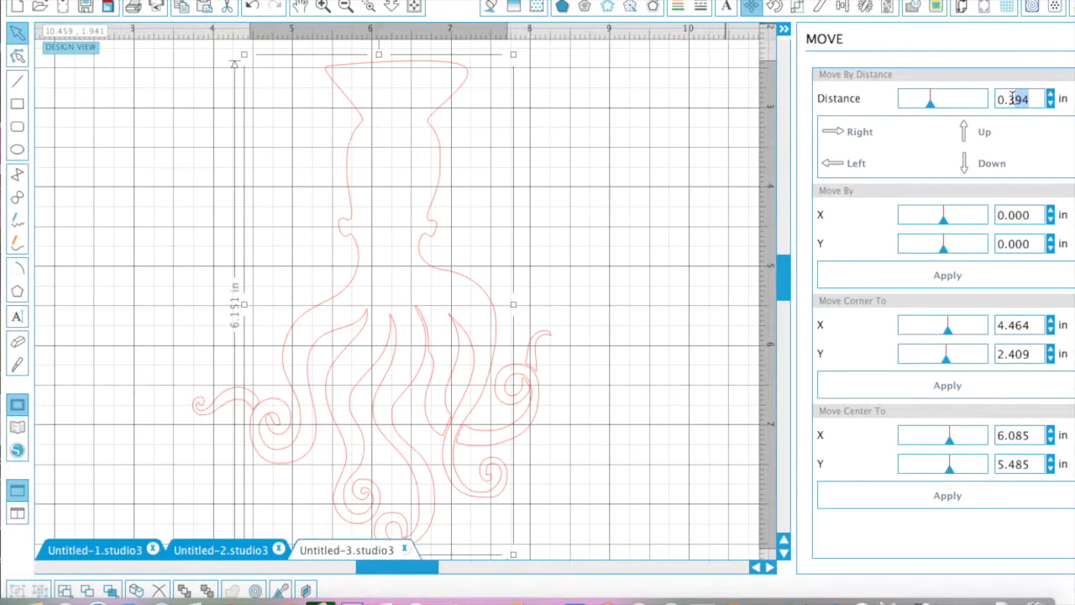
# Set the move distance to 0.100 in and move the octopus outline down and back up
pyautogui.write('100')
pyautogui.click(1054, 166)
pyautogui.click(1002, 164)
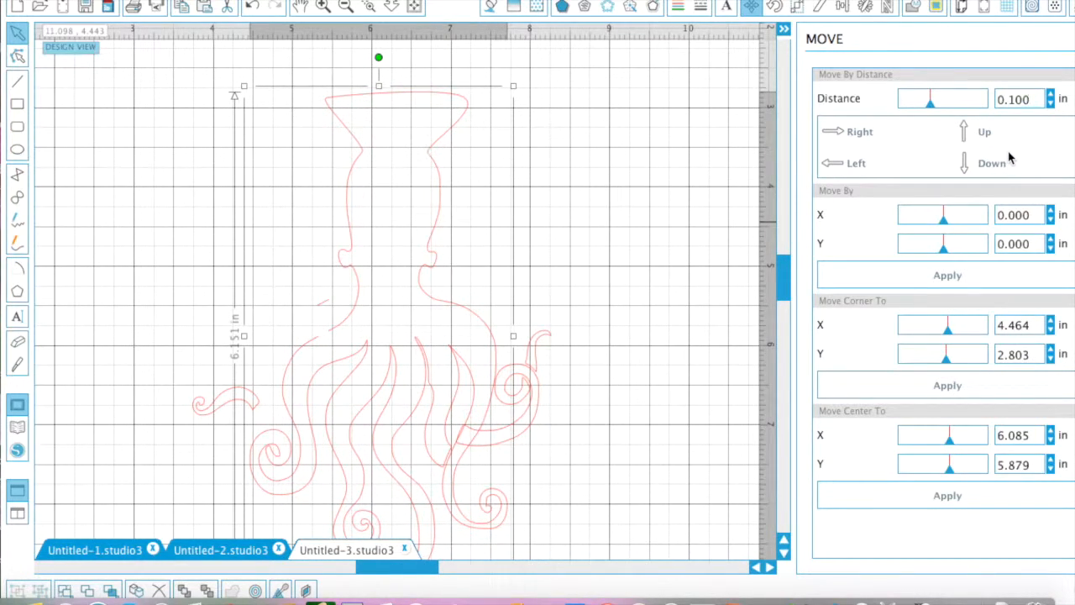
pyautogui.click(988, 141)
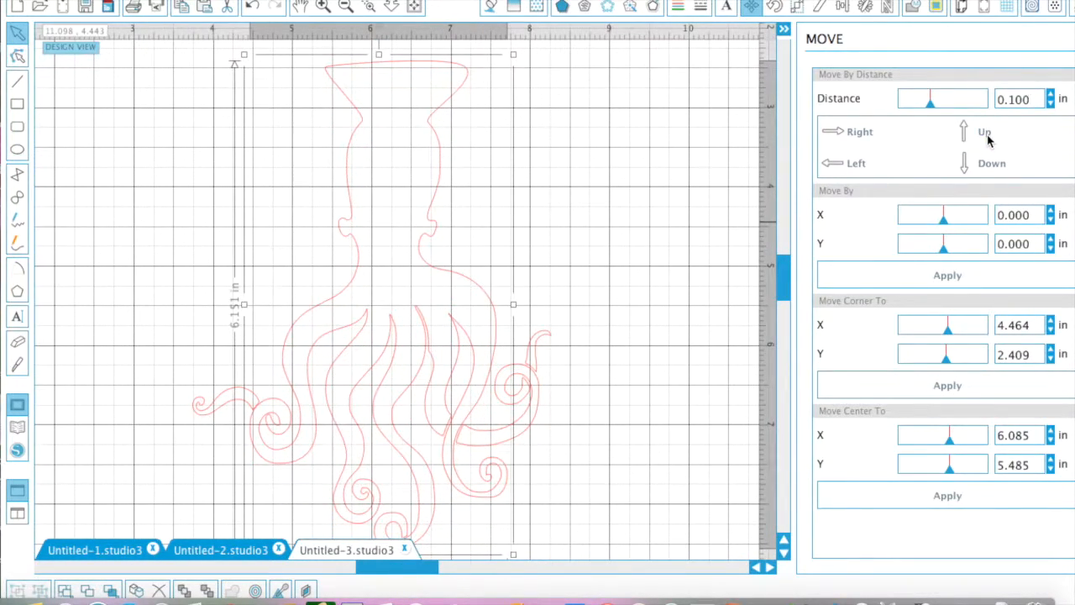
# Set the move distance to 0.500 in and move the octopus outline down, up and down again
pyautogui.moveTo(1030, 101); pyautogui.dragTo(1015, 101)
pyautogui.write('5')
pyautogui.click(992, 164)
pyautogui.click(982, 139)
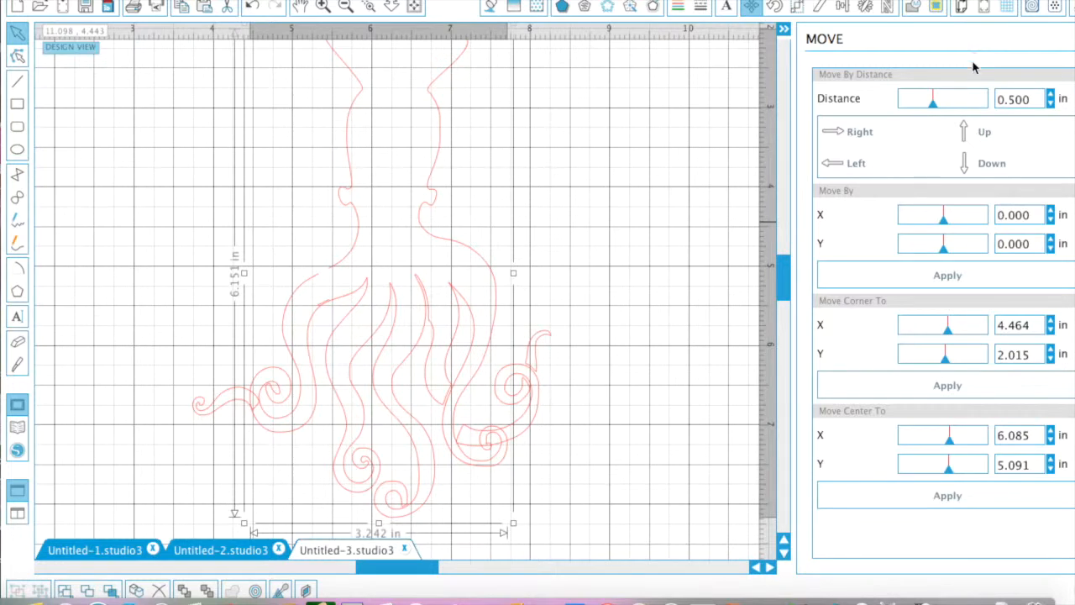
pyautogui.click(982, 166)
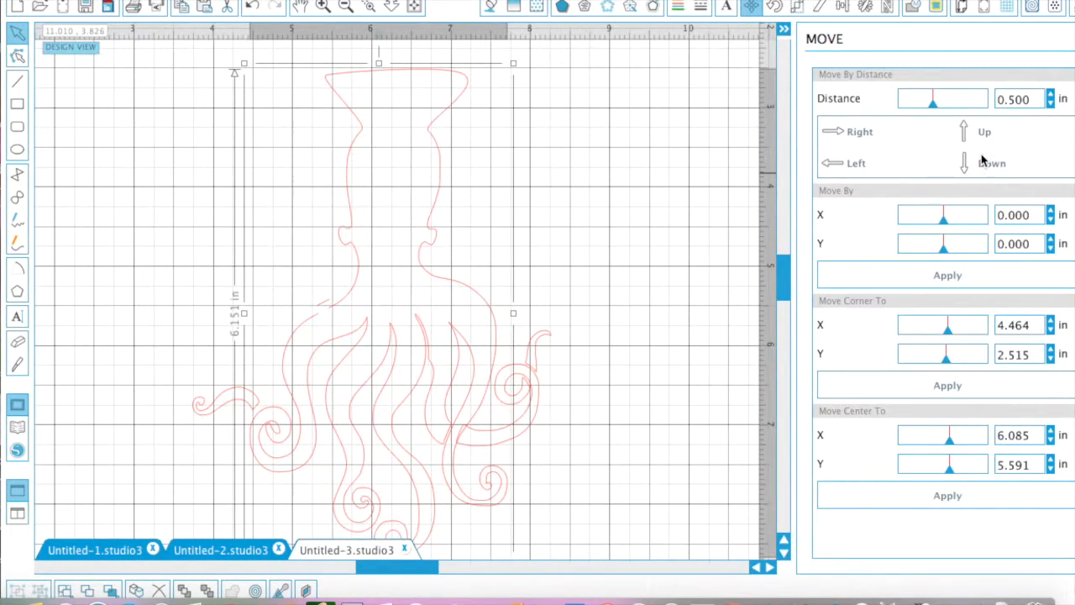
# Set the move distance to 0.005 in and move the octopus outline up once and down twice
pyautogui.moveTo(1033, 99); pyautogui.dragTo(1008, 100)
pyautogui.write('.0')
pyautogui.click(995, 136)
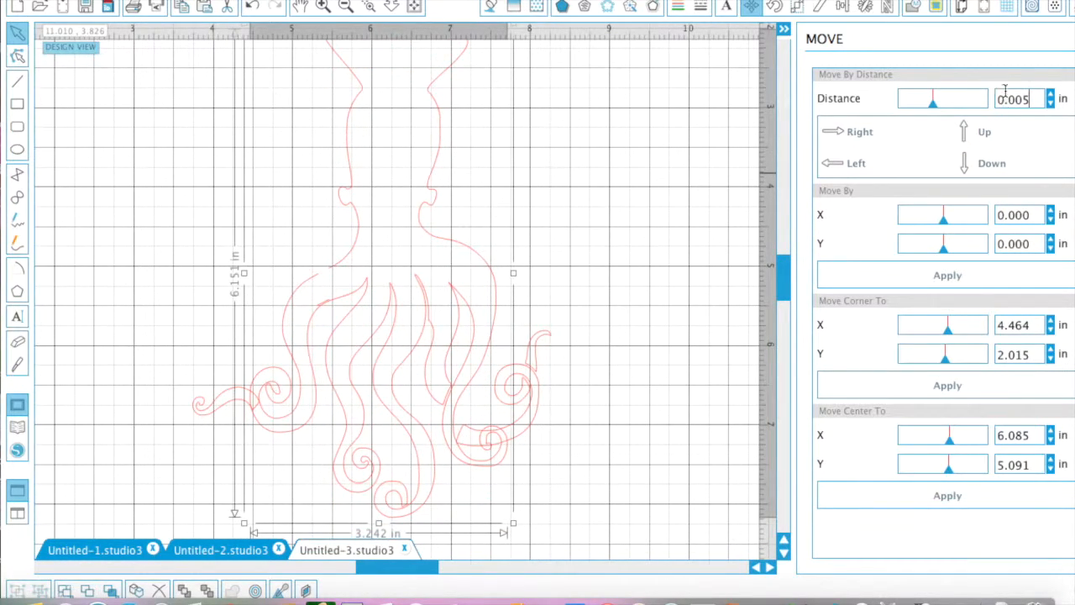
pyautogui.click(981, 165)
pyautogui.click(981, 166)
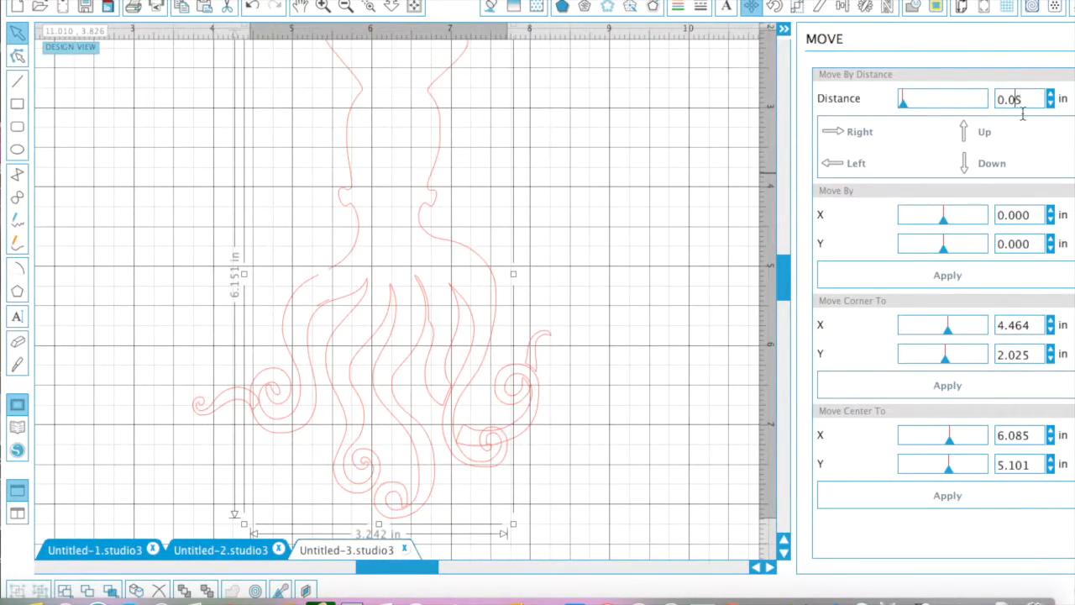
# Move the octopus outline down four times with the move distance set to 0.050 in
pyautogui.click(974, 167)
pyautogui.click(975, 166)
pyautogui.click(973, 165)
pyautogui.click(973, 165)
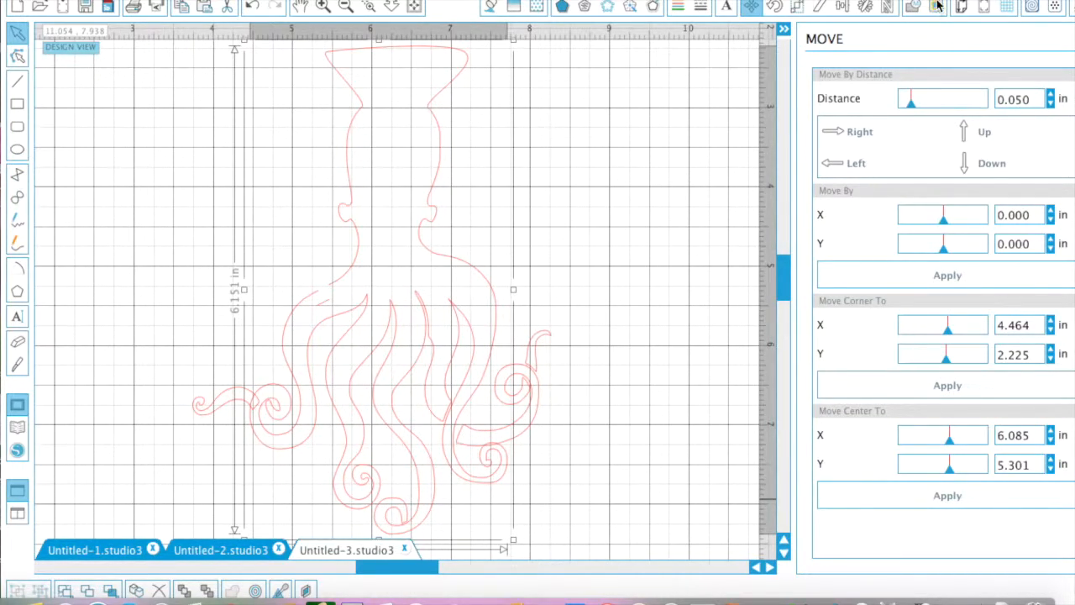
# In the design page settings, show the print border and the cut border, and hide both again
pyautogui.click(964, 6)
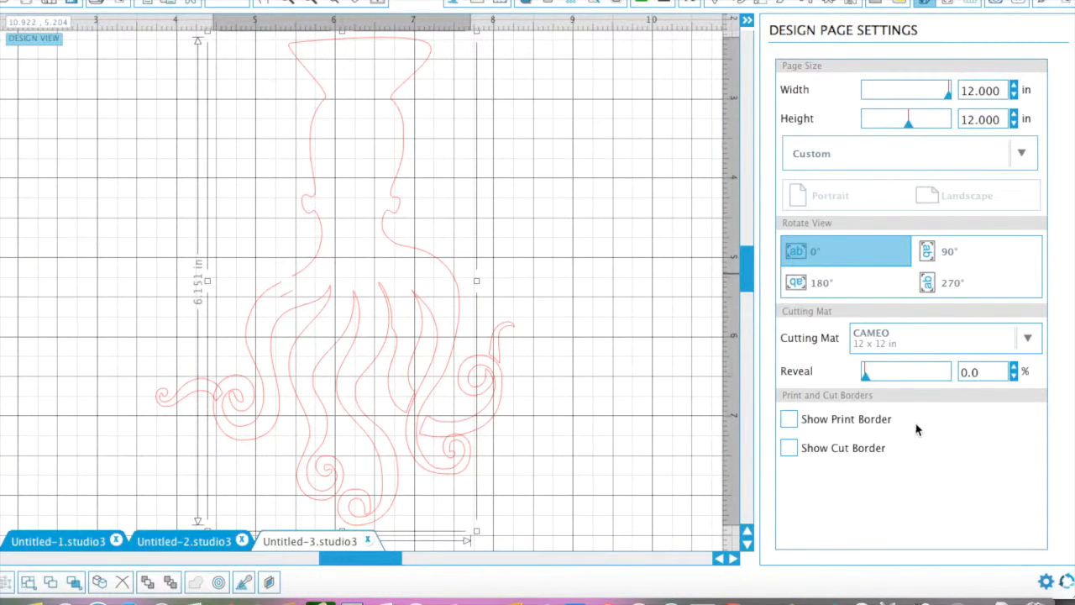
pyautogui.click(787, 419)
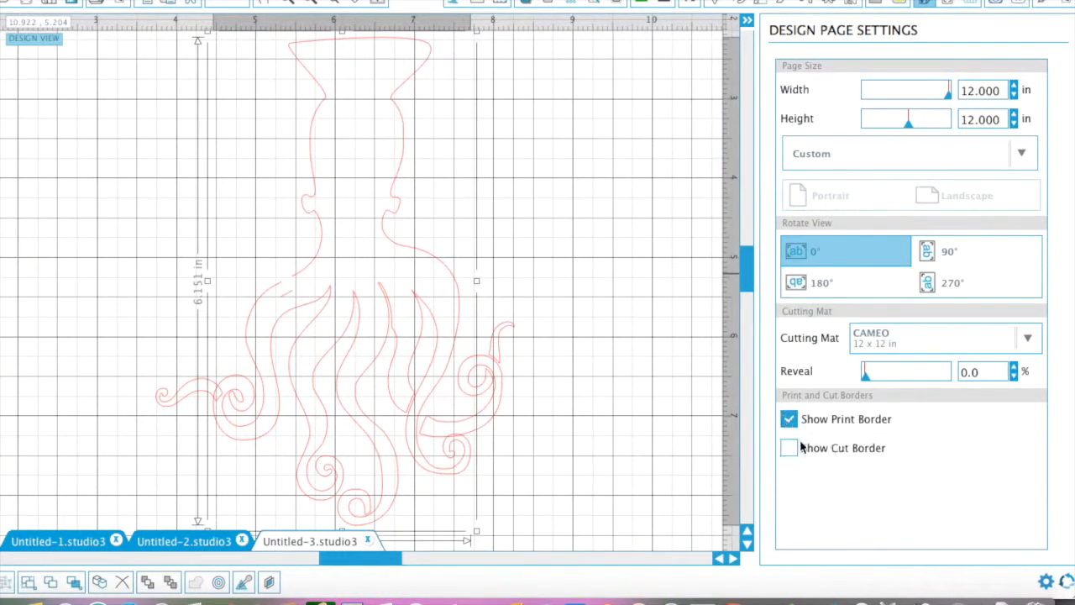
pyautogui.scroll(2, 636, 421)
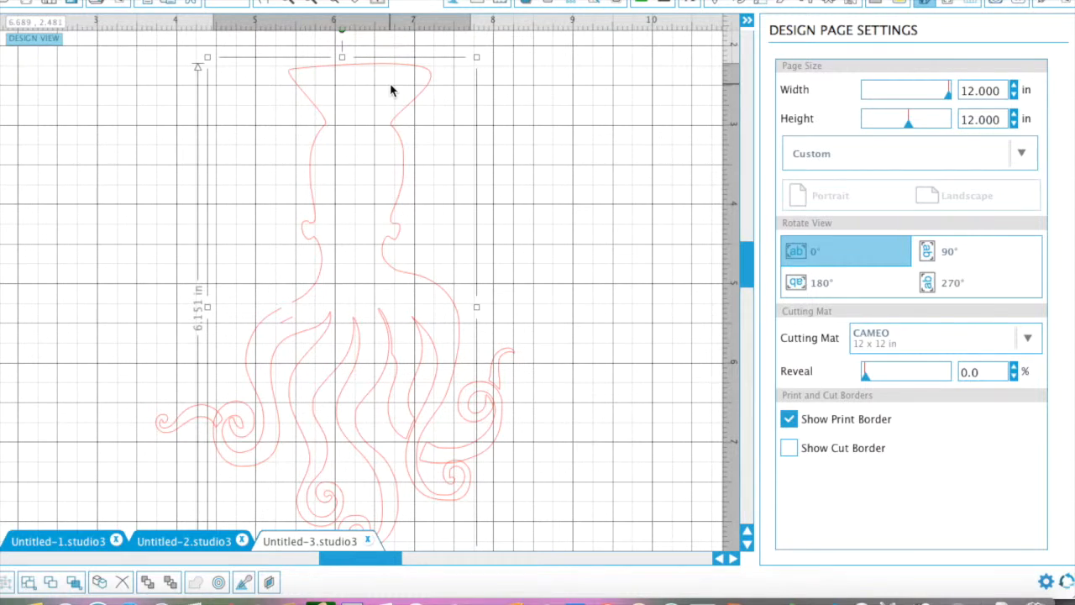
pyautogui.click(310, 2)
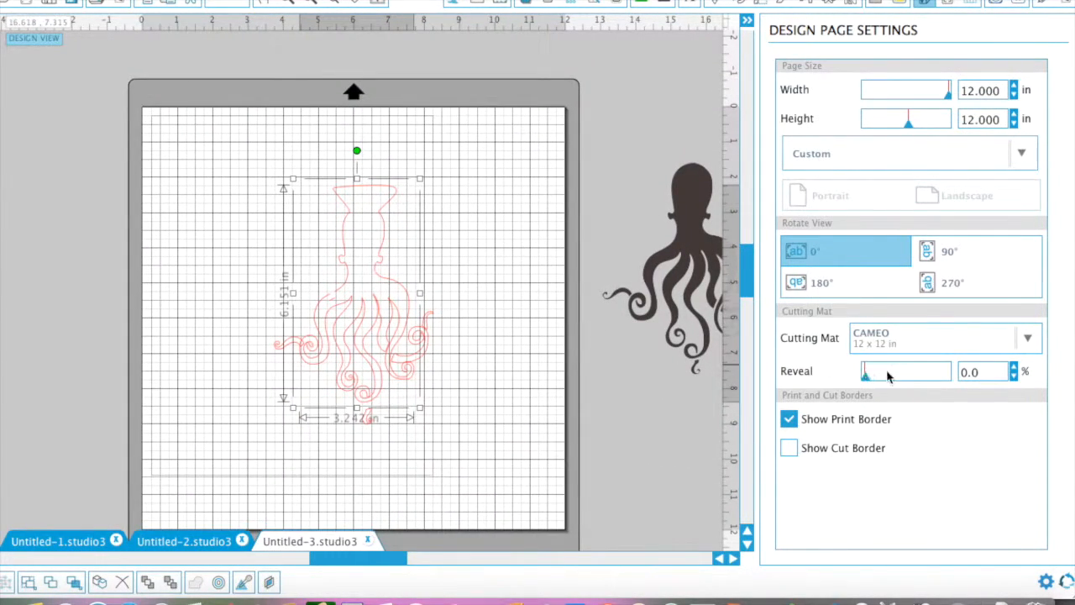
pyautogui.click(788, 450)
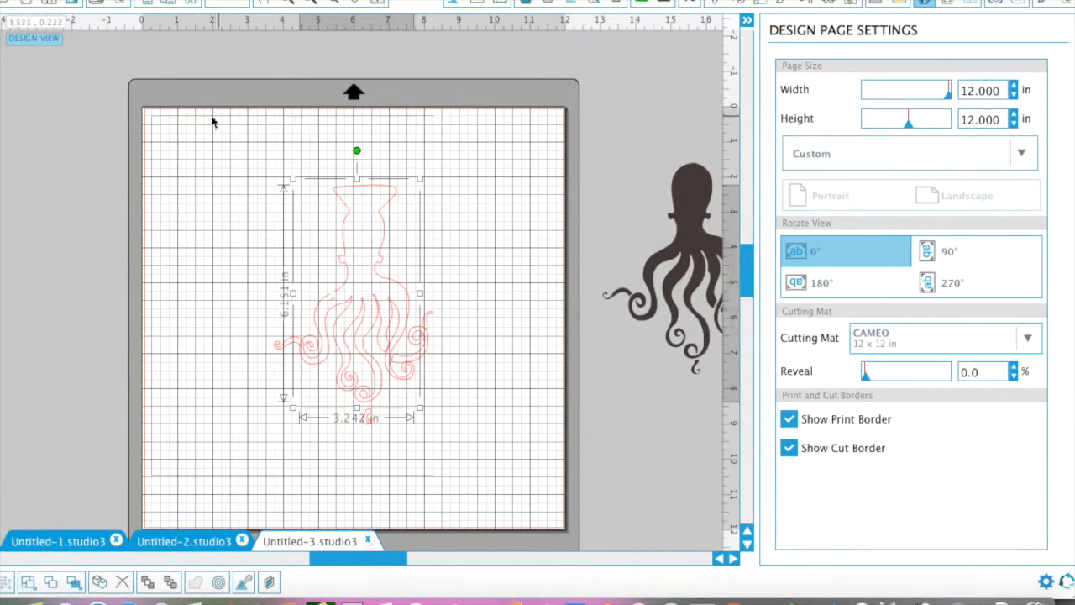
pyautogui.click(789, 420)
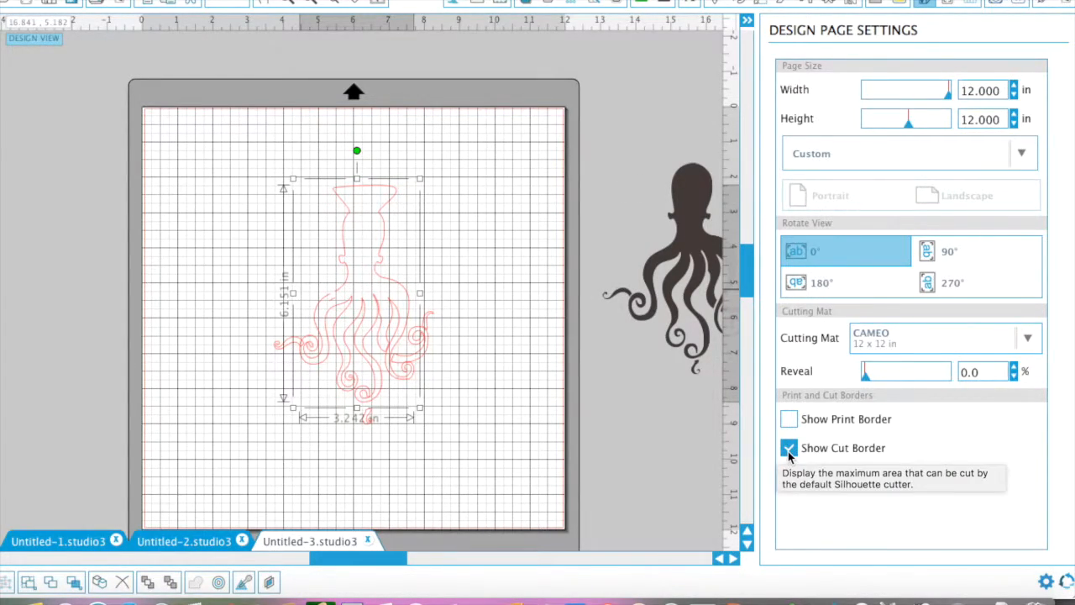
pyautogui.click(789, 450)
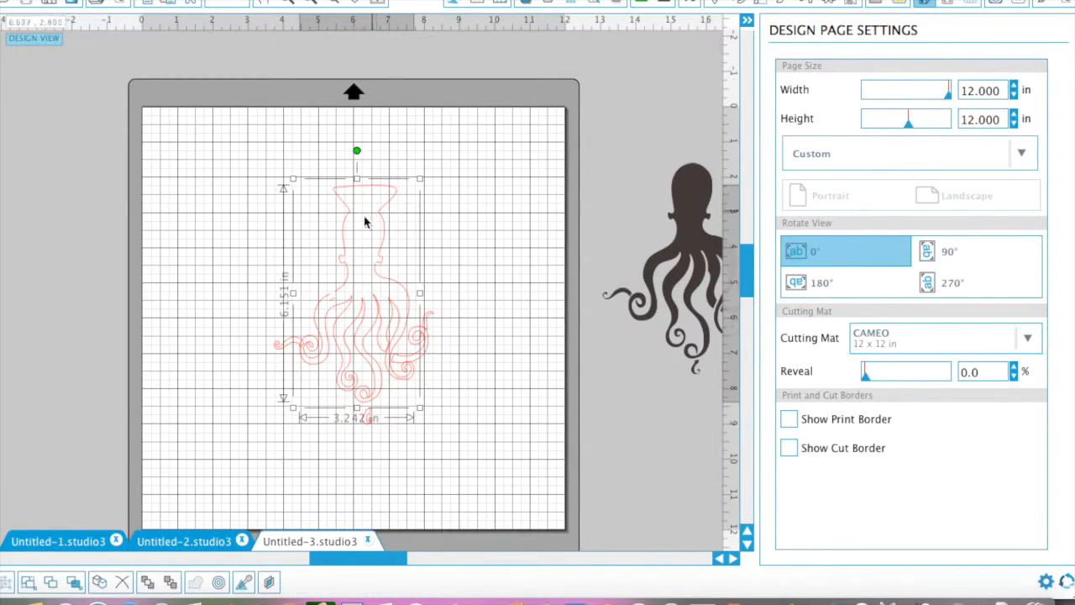
# Nudge the octopus body outline down, group all the red octopus pieces, and move the group to the page's upper-left area
pyautogui.moveTo(356, 222)
pyautogui.mouseDown()
pyautogui.moveTo(239, 159)
pyautogui.moveTo(220, 169)
pyautogui.moveTo(445, 232)
pyautogui.moveTo(396, 266)
pyautogui.moveTo(374, 256)
pyautogui.moveTo(380, 246)
pyautogui.mouseUp()
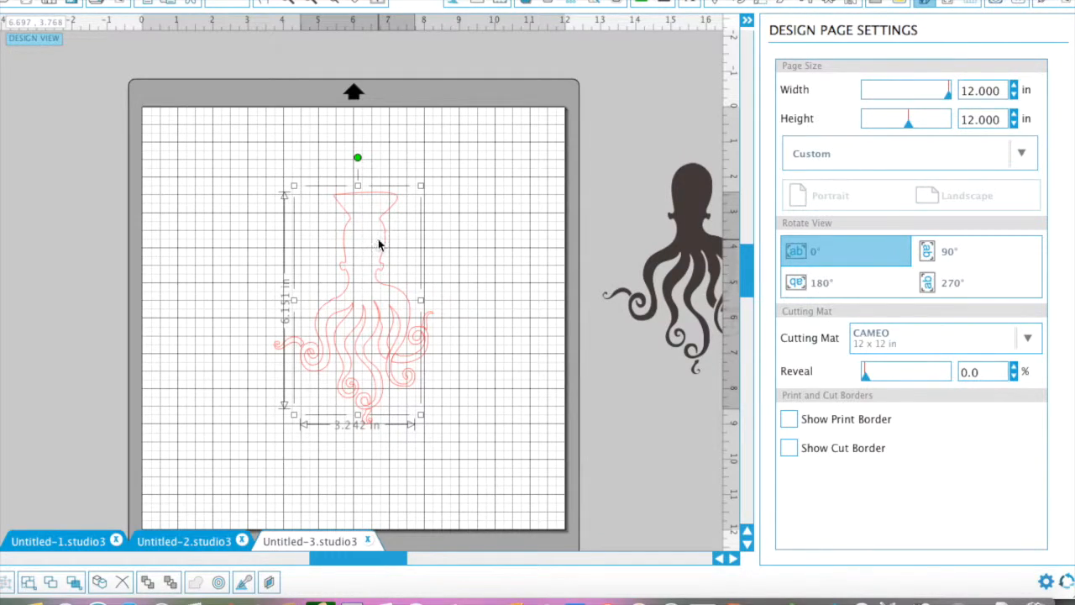
pyautogui.click(586, 415)
pyautogui.moveTo(545, 461); pyautogui.dragTo(281, 188)
pyautogui.rightClick(373, 318)
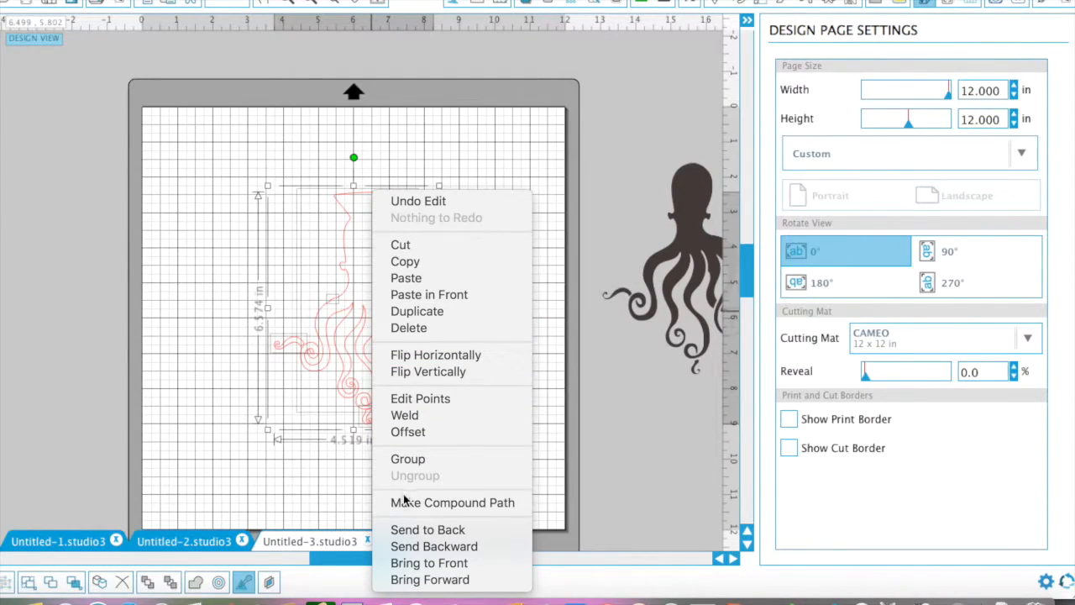
pyautogui.click(407, 458)
pyautogui.click(480, 425)
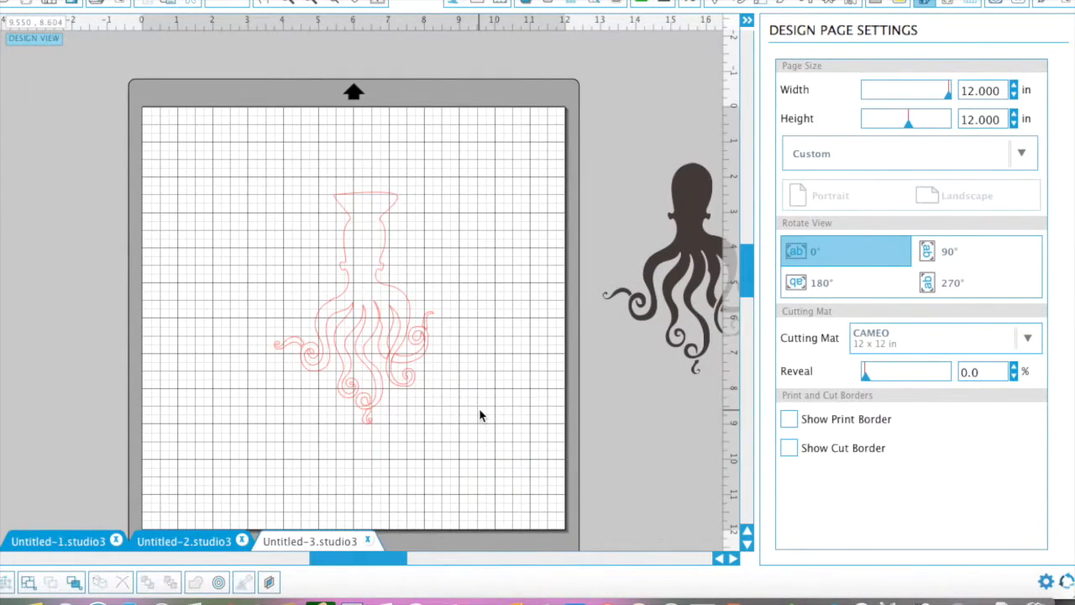
pyautogui.moveTo(389, 307)
pyautogui.mouseDown()
pyautogui.moveTo(283, 275)
pyautogui.moveTo(235, 210)
pyautogui.moveTo(256, 231)
pyautogui.mouseUp()
pyautogui.click(634, 246)
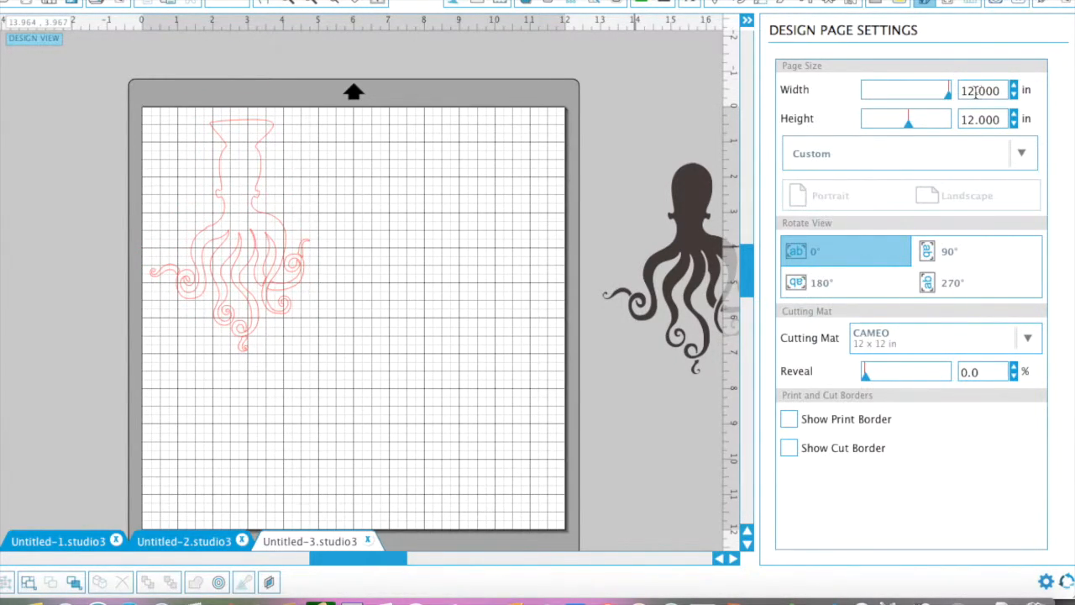
# Set the page size to 7 in wide by 8 in high and move the octopus outline toward the middle of the page
pyautogui.moveTo(976, 91); pyautogui.dragTo(947, 91)
pyautogui.write('7')
pyautogui.press('Tab')
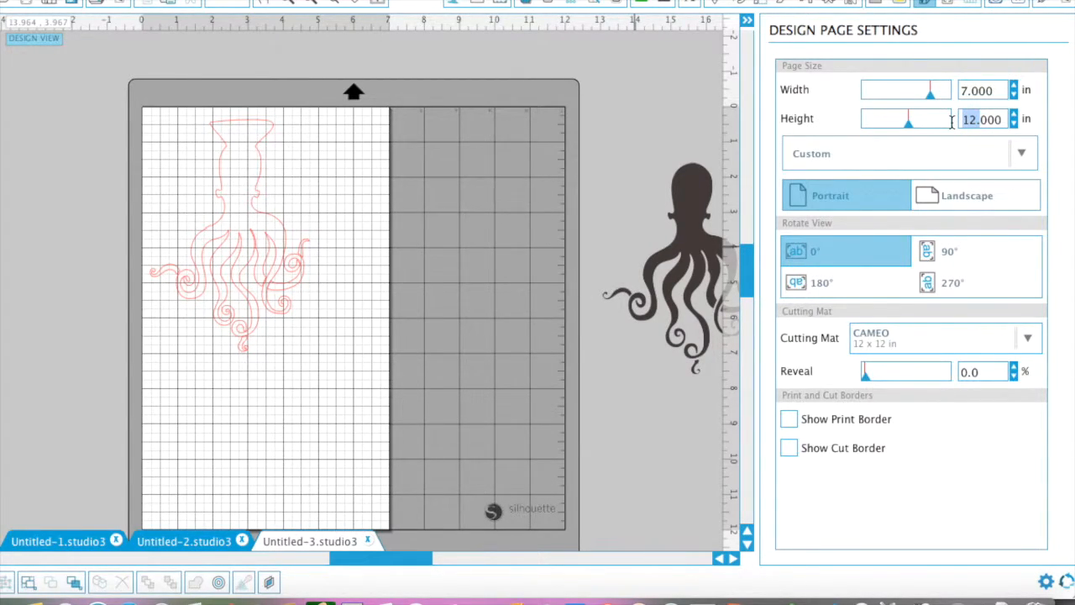
pyautogui.write('8')
pyautogui.press('Return')
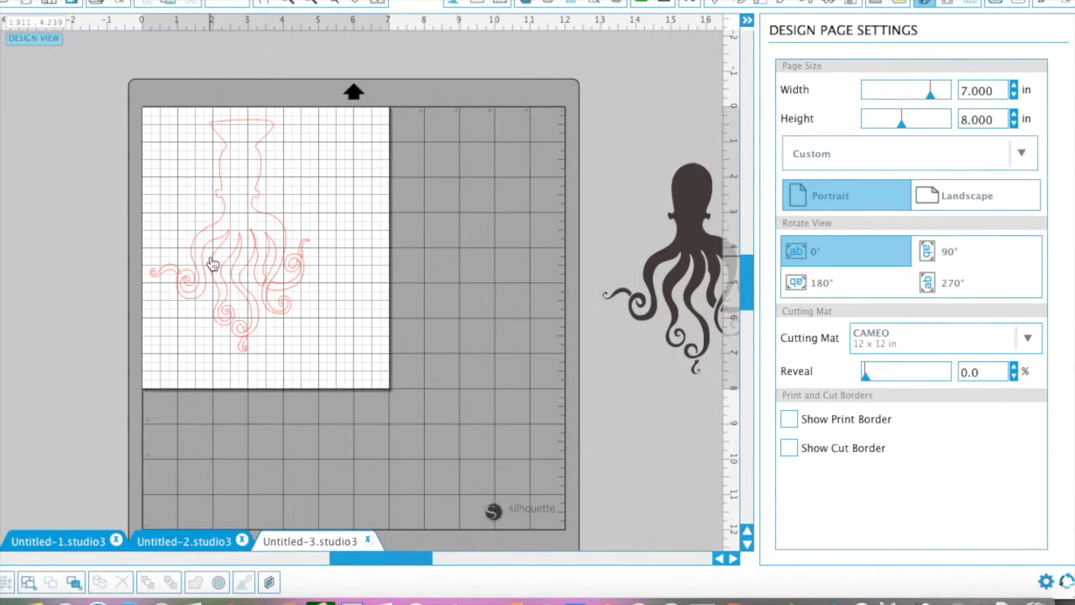
pyautogui.moveTo(231, 211); pyautogui.dragTo(259, 230)
pyautogui.click(257, 228)
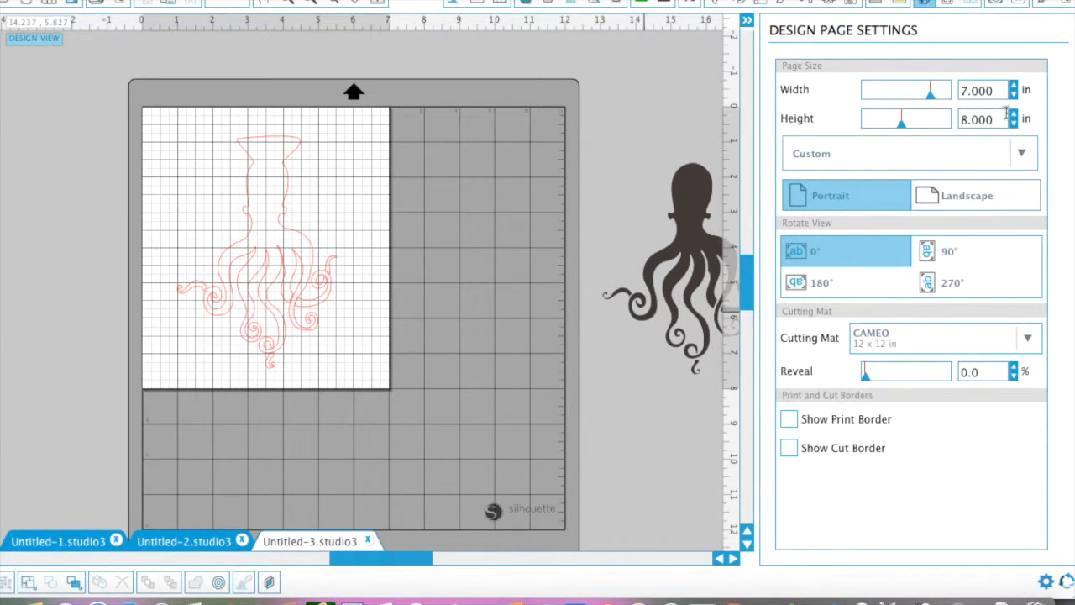
# Set the page width and height to 12 in each
pyautogui.doubleClick(966, 91)
pyautogui.write('12')
pyautogui.click(968, 119)
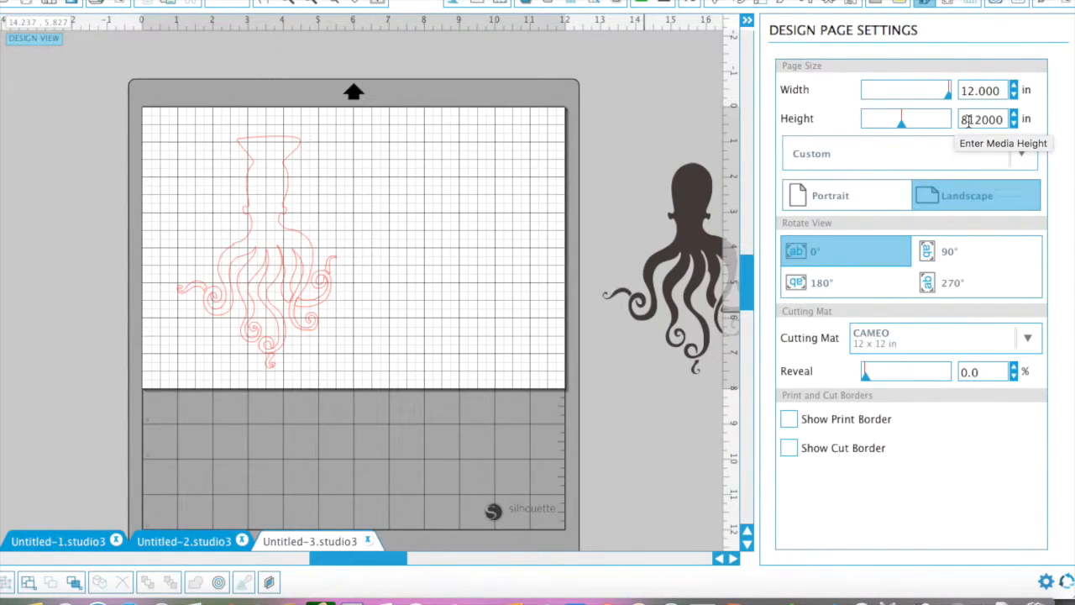
pyautogui.press('BackSpace')
pyautogui.press('BackSpace')
pyautogui.press('BackSpace')
pyautogui.press('Return')
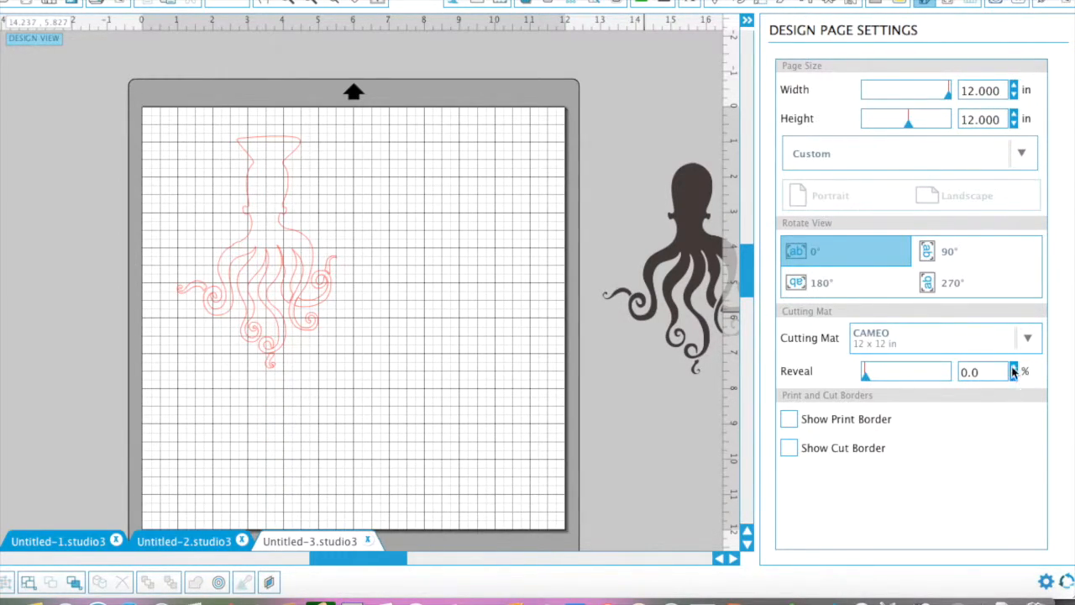
# Look through the available cutting mat options and keep the CAMEO 12 x 12 in mat
pyautogui.click(1036, 334)
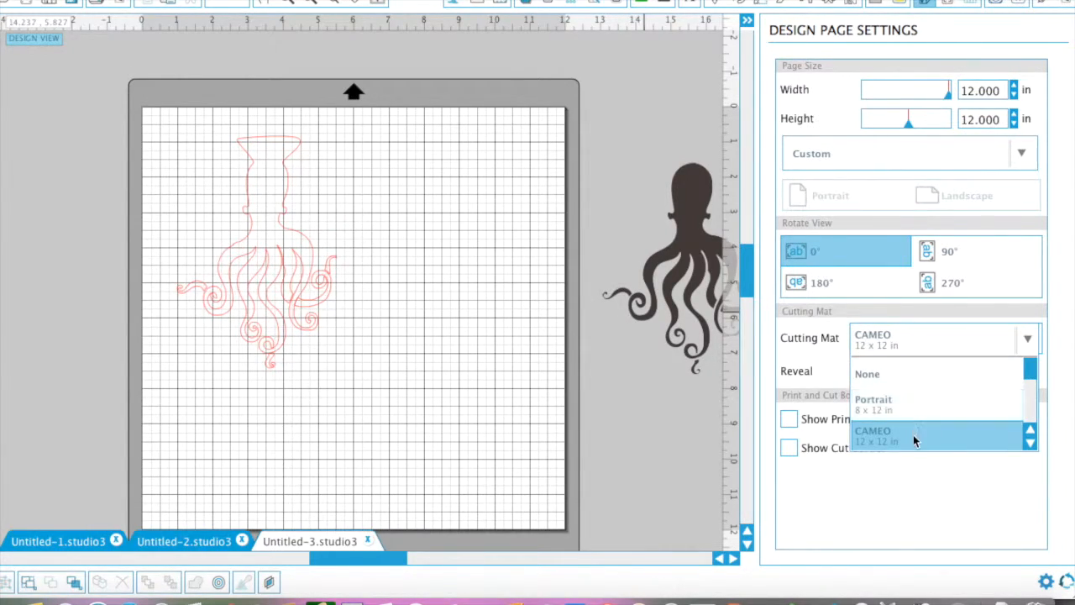
pyautogui.click(1032, 444)
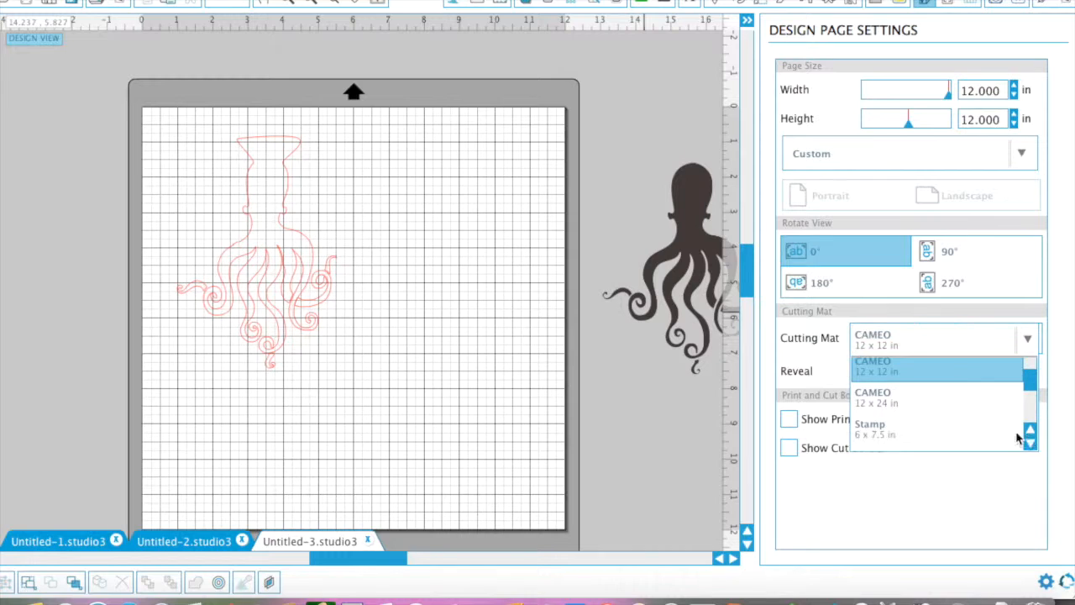
pyautogui.click(1032, 443)
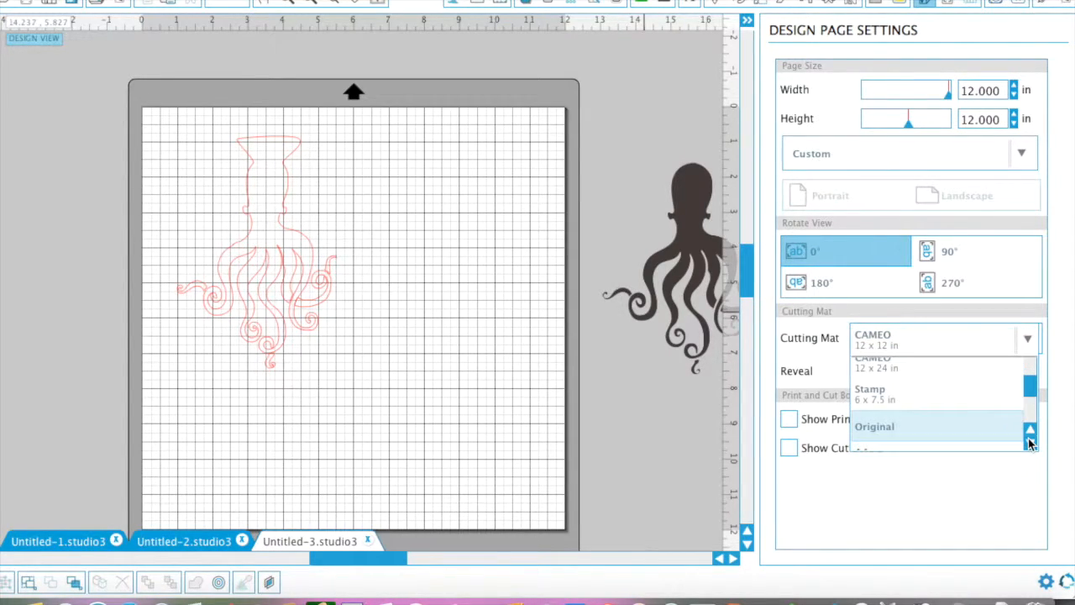
pyautogui.click(1031, 444)
pyautogui.click(1032, 444)
pyautogui.click(1031, 444)
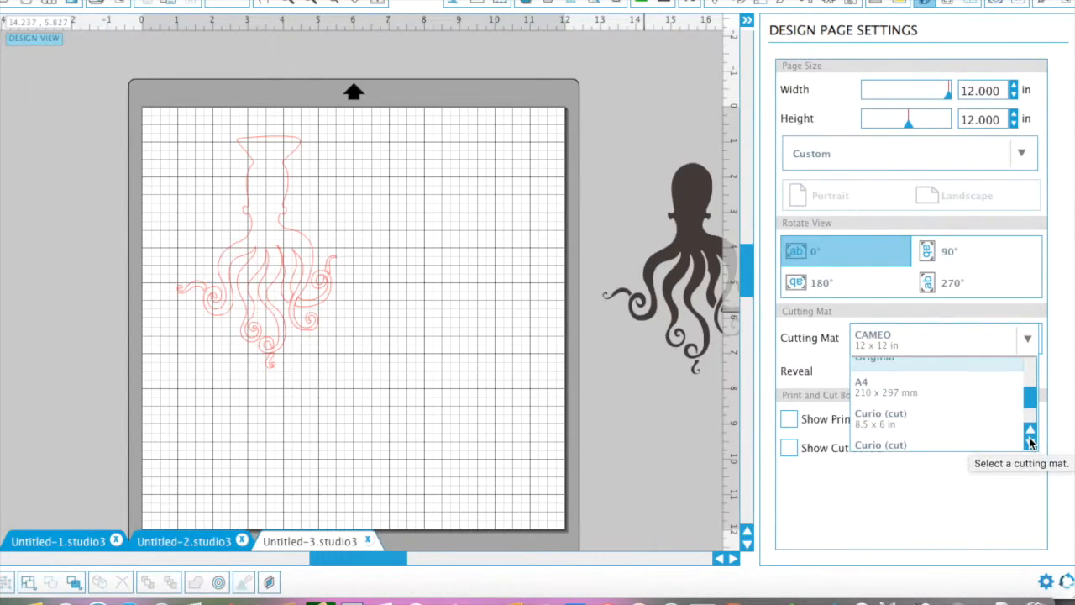
pyautogui.click(1031, 443)
pyautogui.click(1032, 443)
pyautogui.click(1032, 444)
pyautogui.click(1032, 444)
pyautogui.scroll(8, 1032, 443)
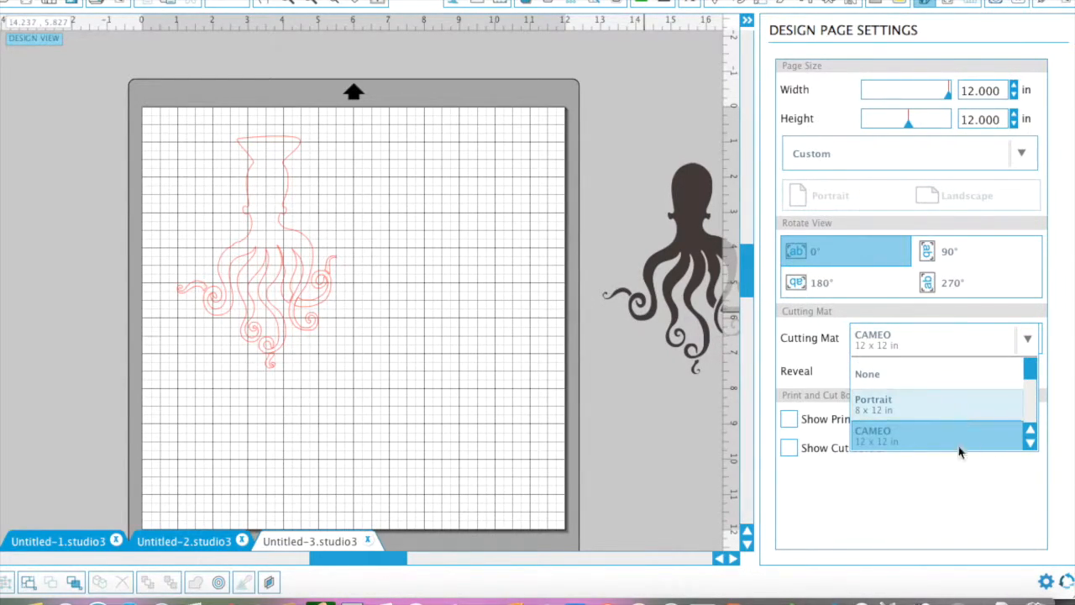
pyautogui.click(952, 491)
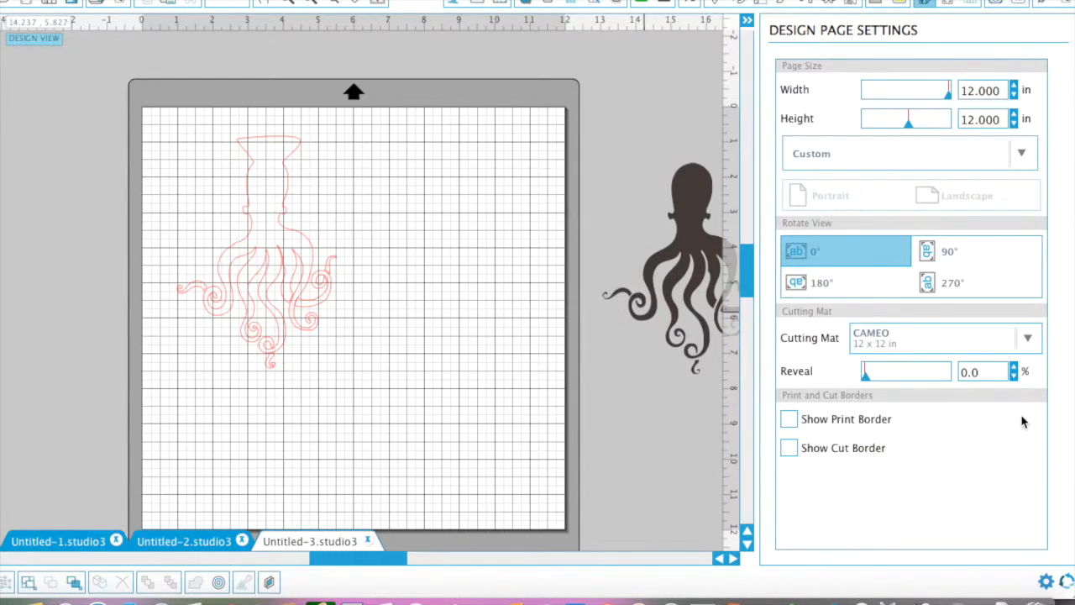
# Look through the predefined page sizes and keep the Custom size
pyautogui.click(1024, 156)
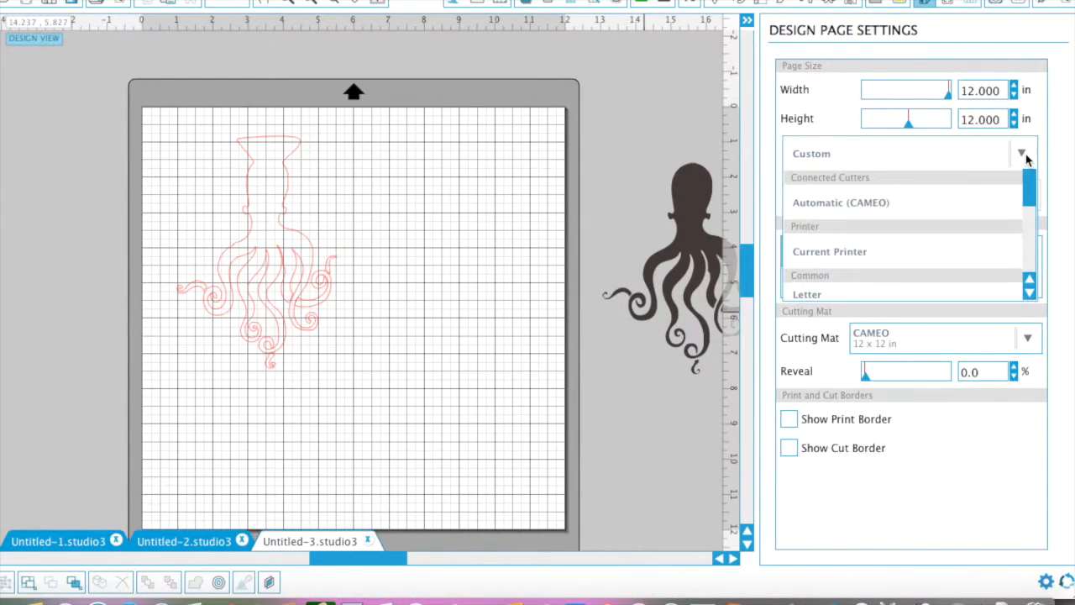
pyautogui.scroll(-5, 953, 225)
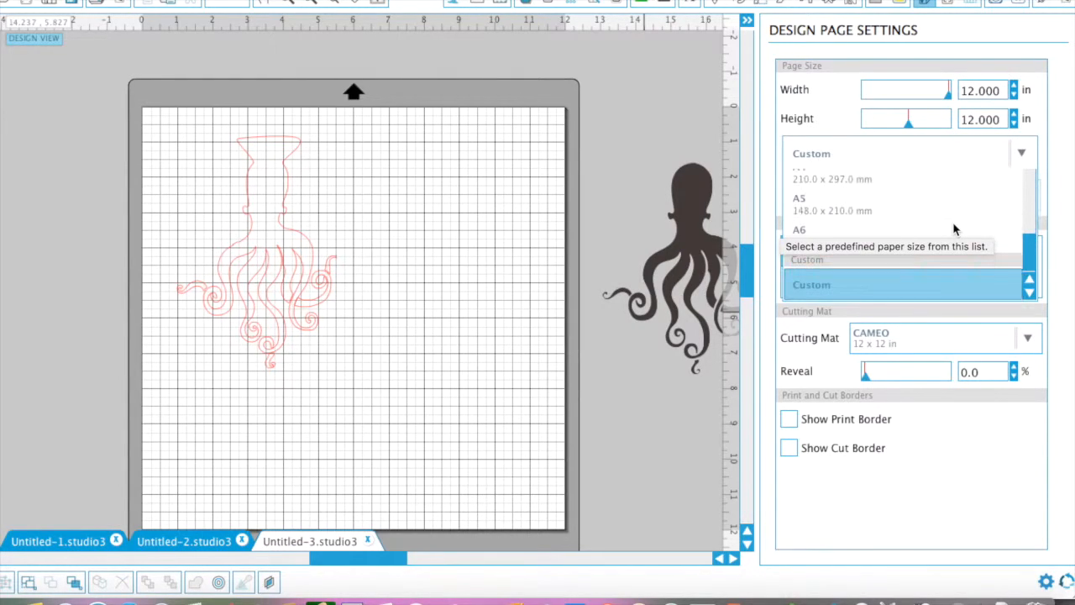
pyautogui.scroll(5, 953, 222)
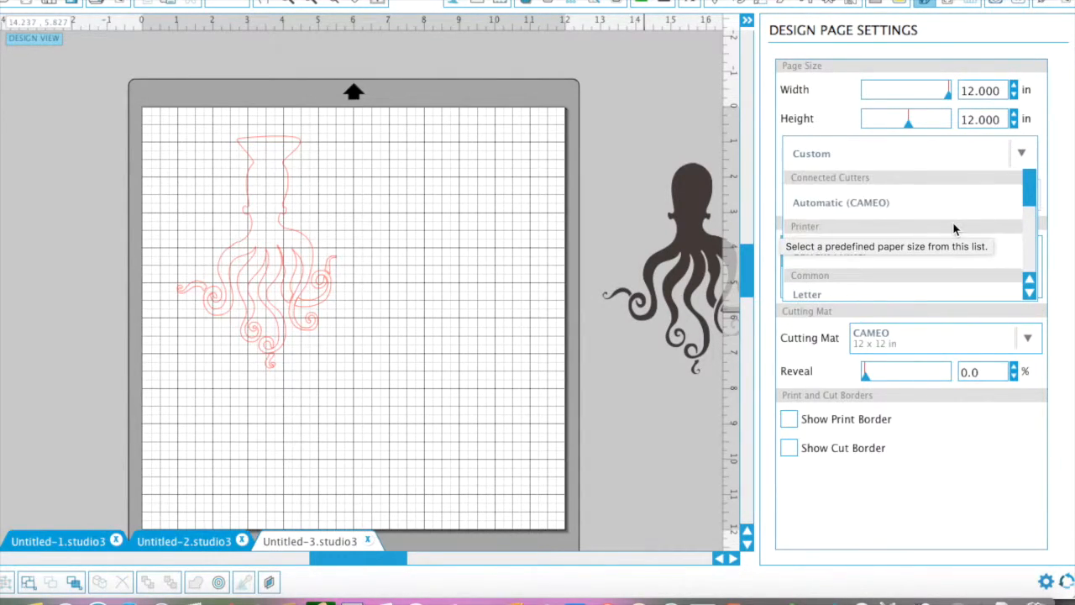
pyautogui.click(1023, 153)
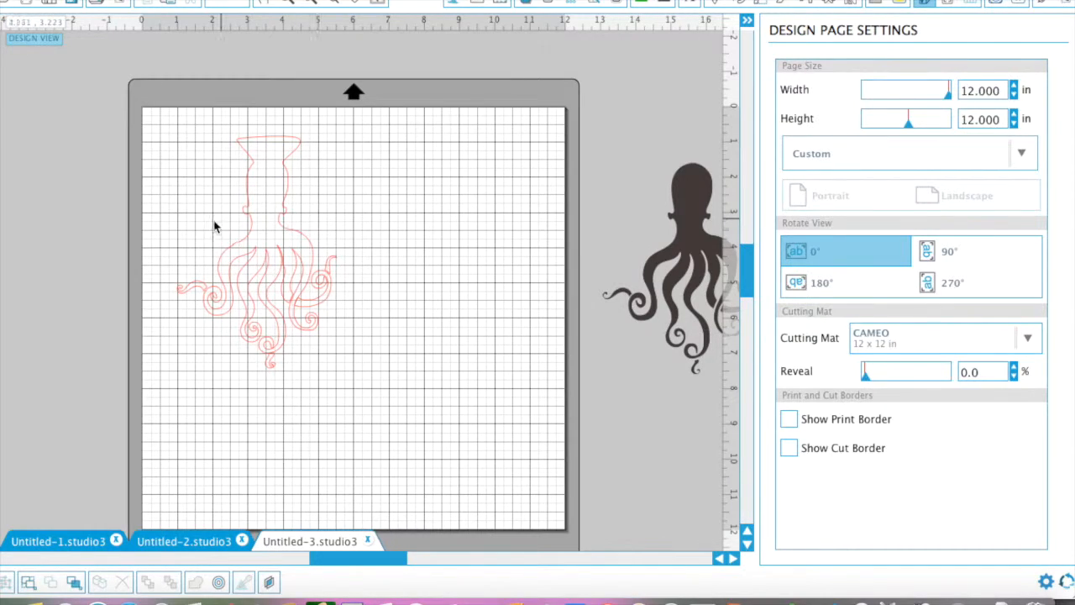
# Nudge the grouped octopus outline slightly upward and open the registration marks settings
pyautogui.click(252, 225)
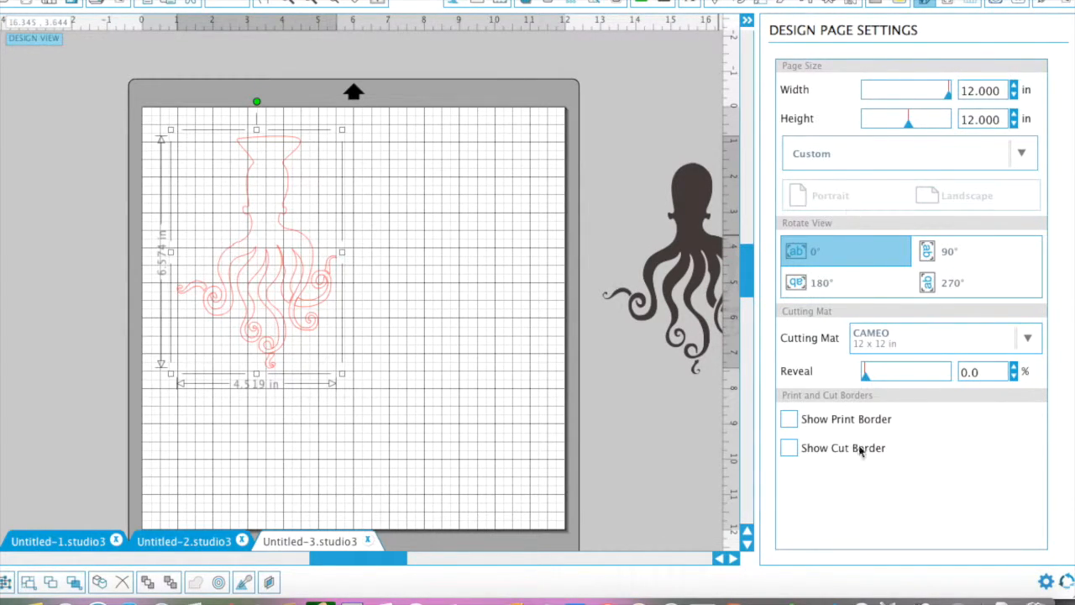
pyautogui.moveTo(291, 290); pyautogui.dragTo(292, 289)
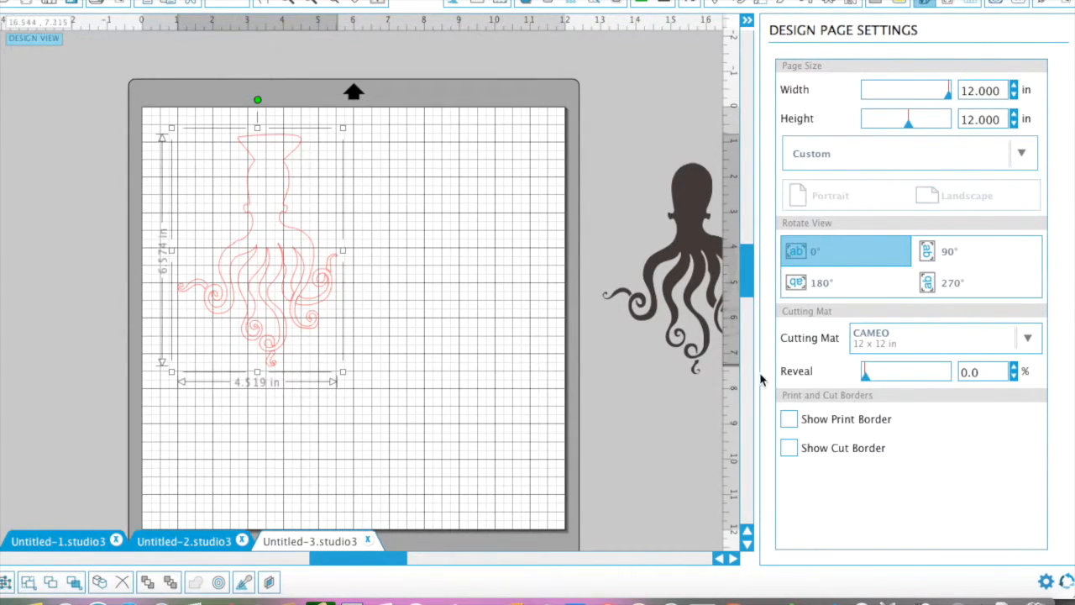
pyautogui.click(946, 4)
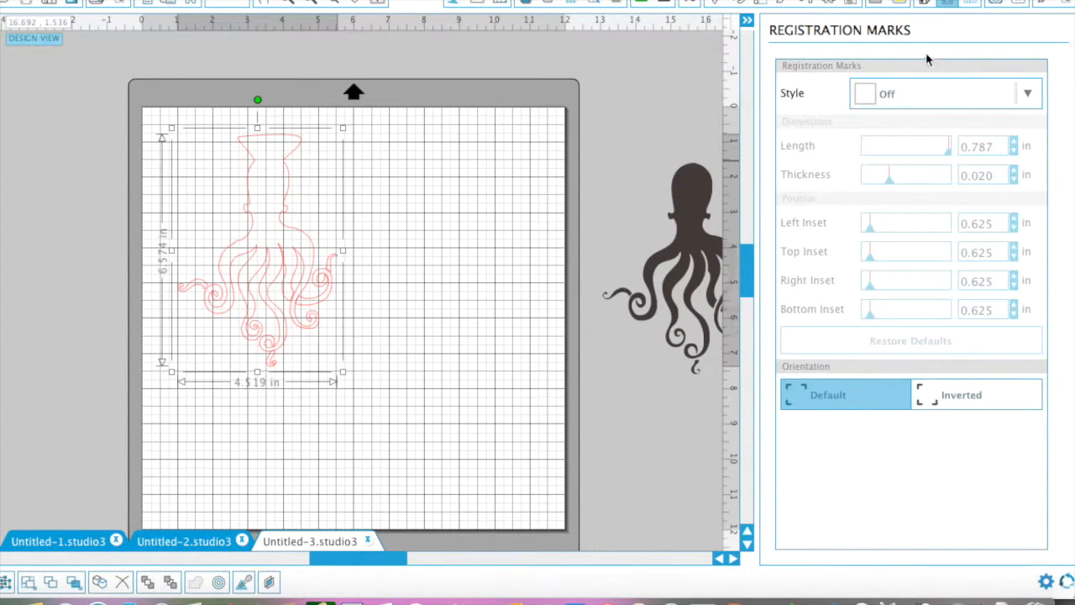
# In the grid settings, hide the page grid and show it again
pyautogui.click(972, 5)
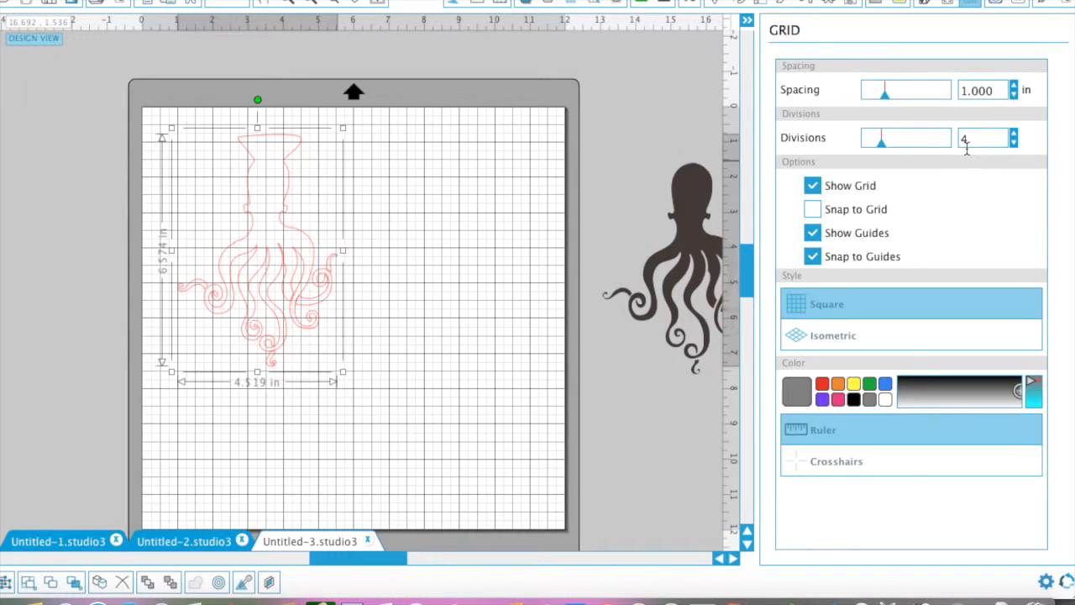
pyautogui.click(812, 186)
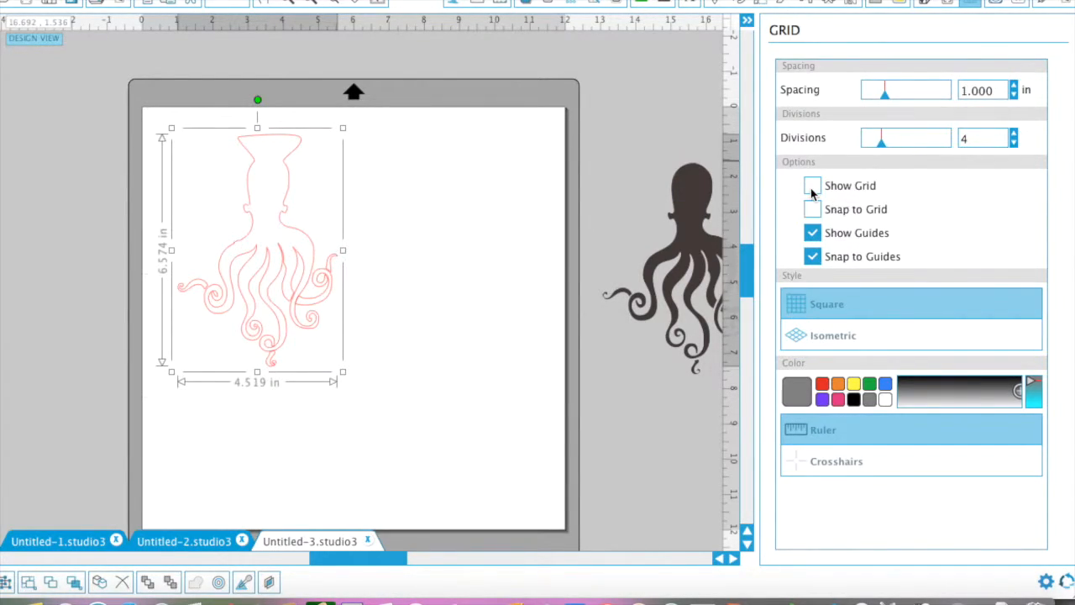
pyautogui.click(812, 188)
# Turn on Snap to Grid and move the grouped octopus outline down and across to the right along the grid
pyautogui.click(813, 210)
pyautogui.moveTo(274, 244); pyautogui.dragTo(288, 266)
pyautogui.click(272, 244)
pyautogui.click(304, 242)
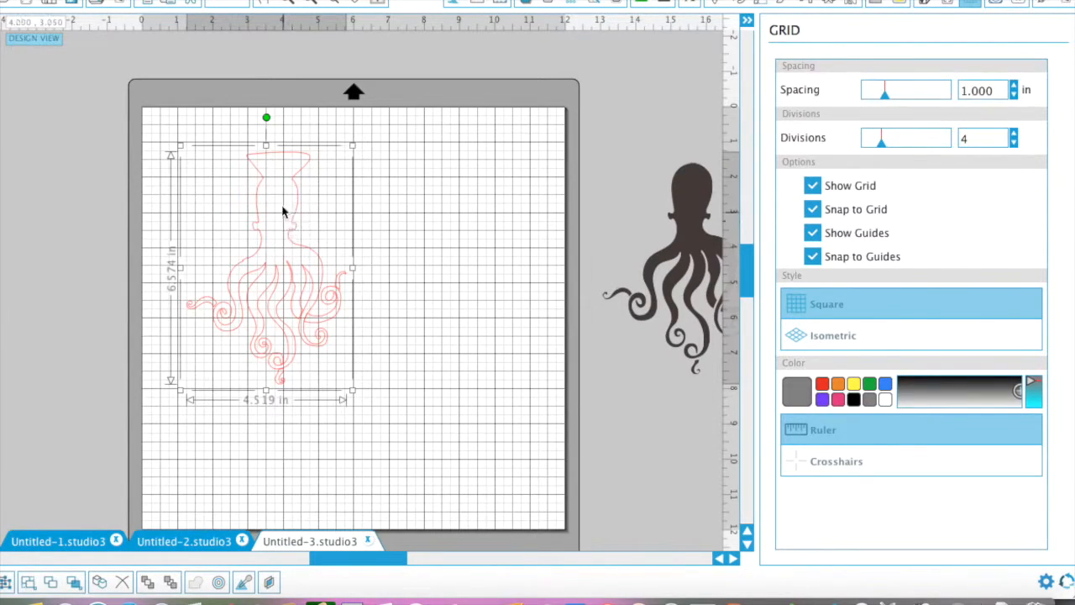
pyautogui.moveTo(264, 173); pyautogui.dragTo(313, 161)
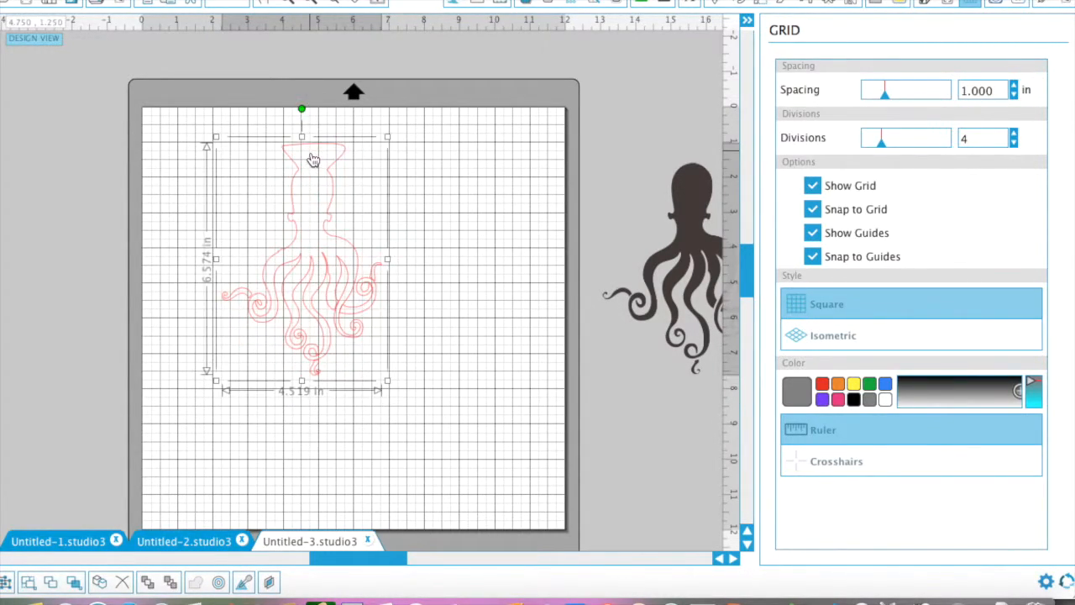
# Turn off Snap to Grid, switch on the crosshairs, and deselect the octopus outline
pyautogui.click(814, 211)
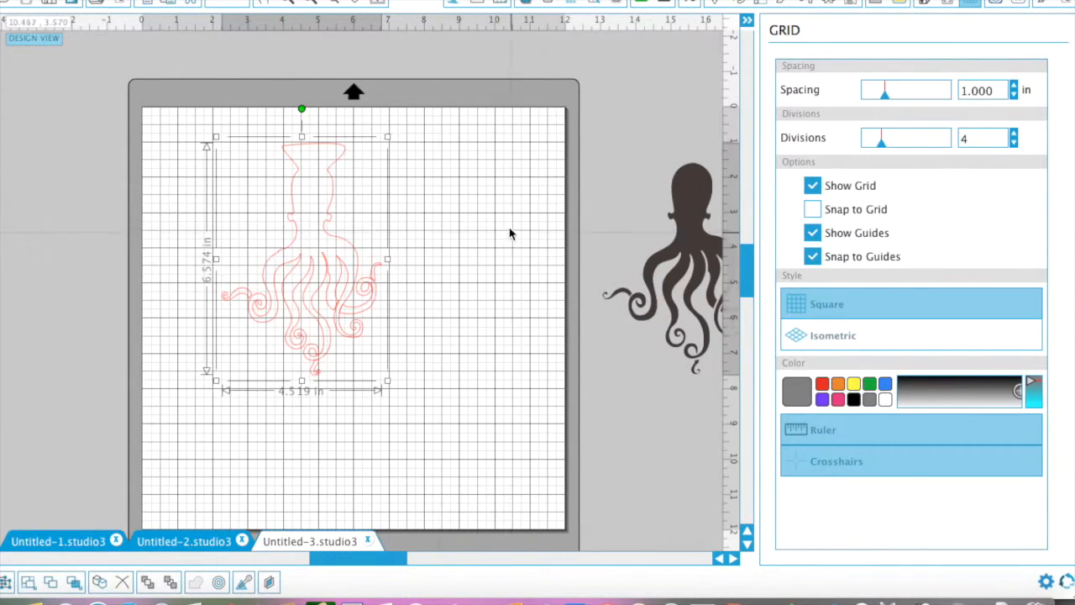
pyautogui.click(432, 238)
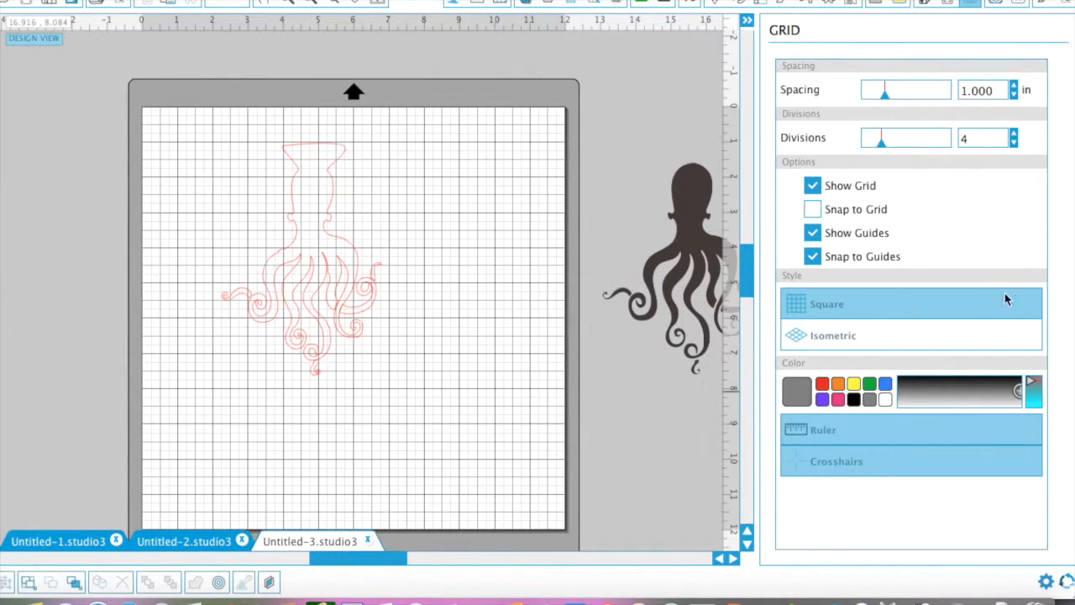
# Turn off the crosshairs, then hide the rulers and show them again
pyautogui.click(845, 464)
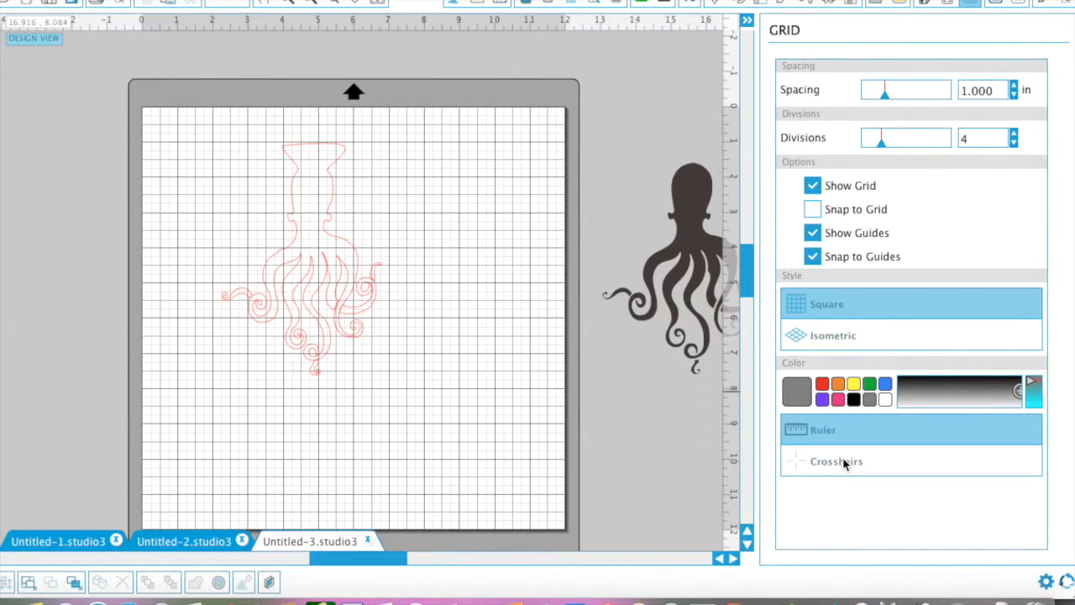
pyautogui.click(837, 440)
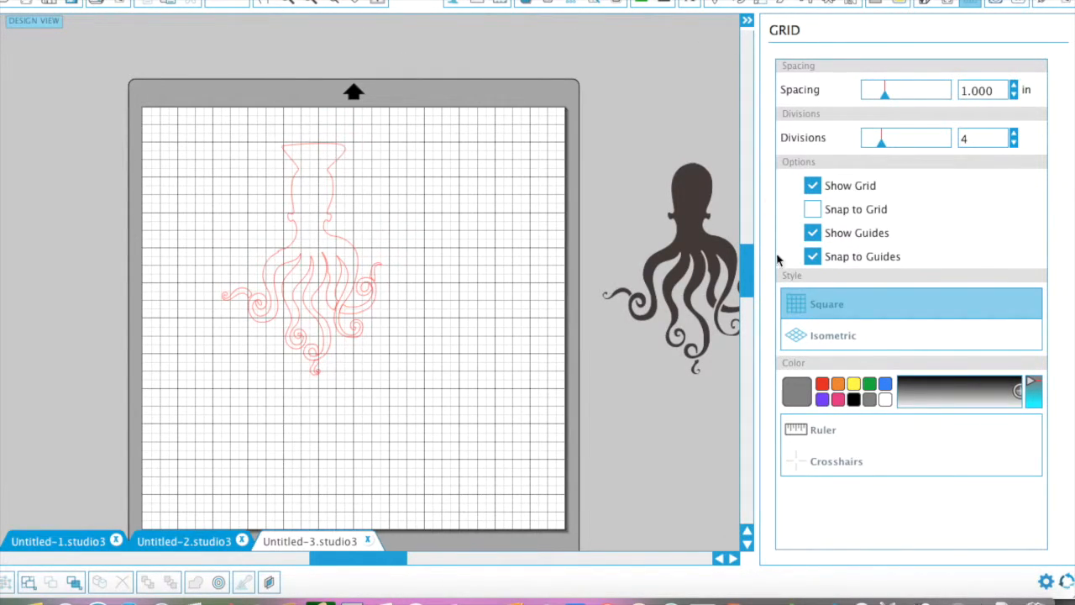
pyautogui.click(828, 432)
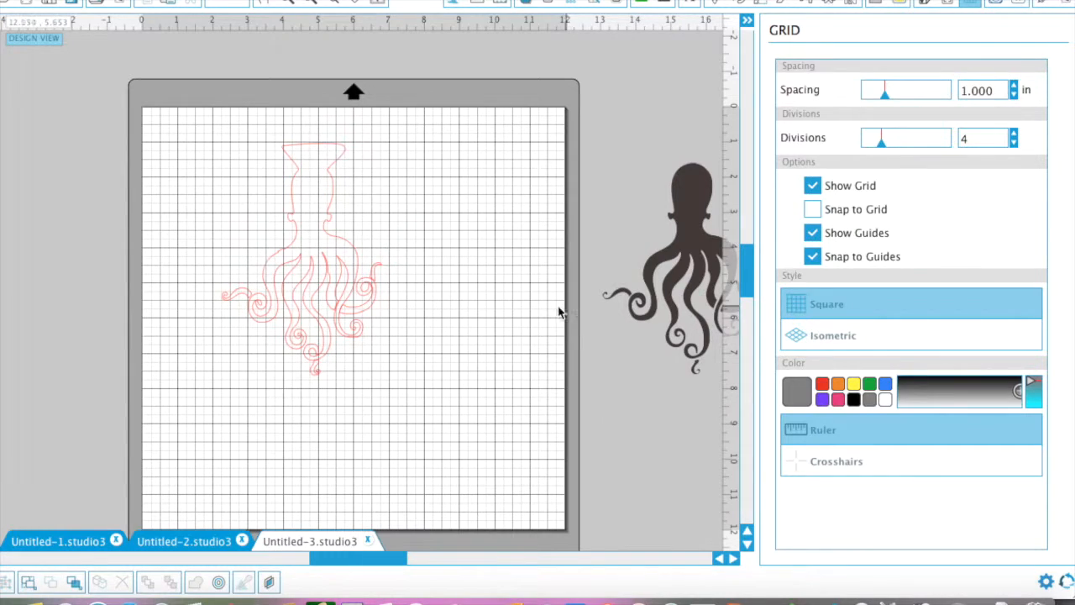
# View the emboss, stipple and cut settings in turn, and select the octopus outline to inspect its cut style
pyautogui.click(996, 4)
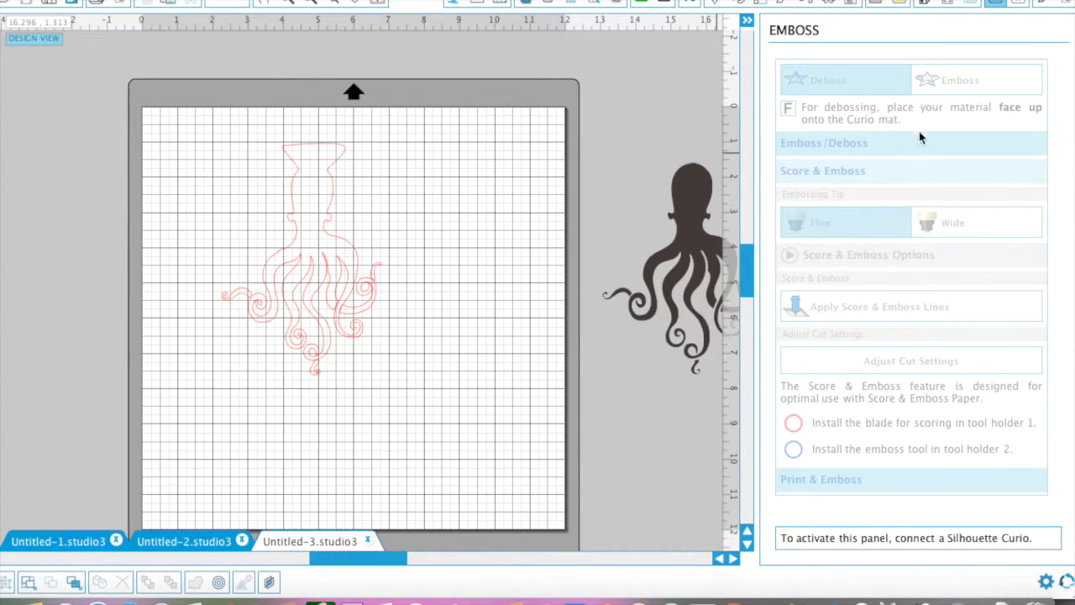
pyautogui.click(1019, 5)
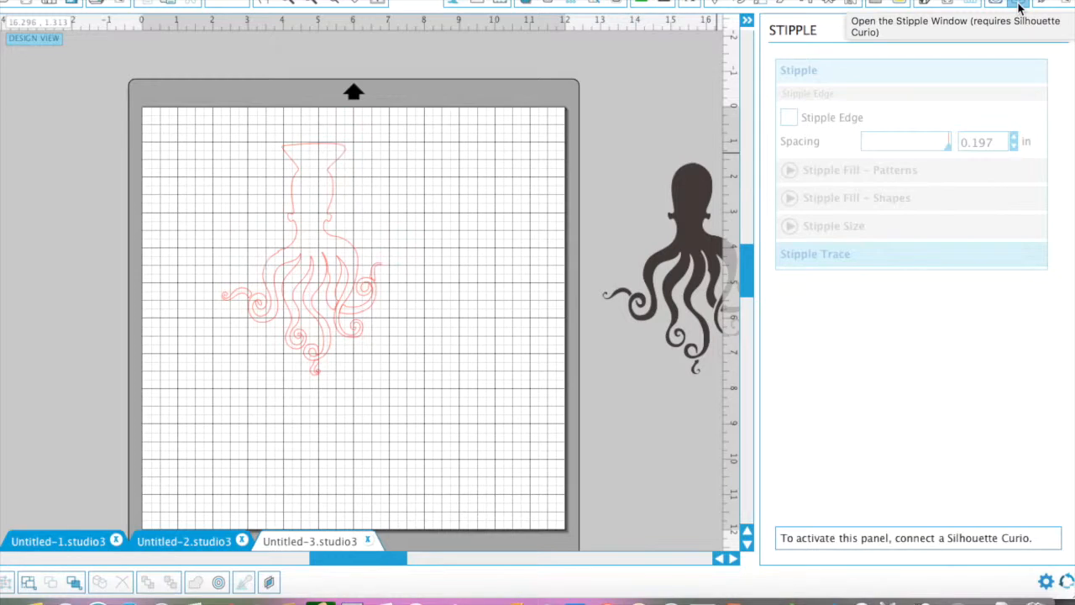
pyautogui.click(1040, 5)
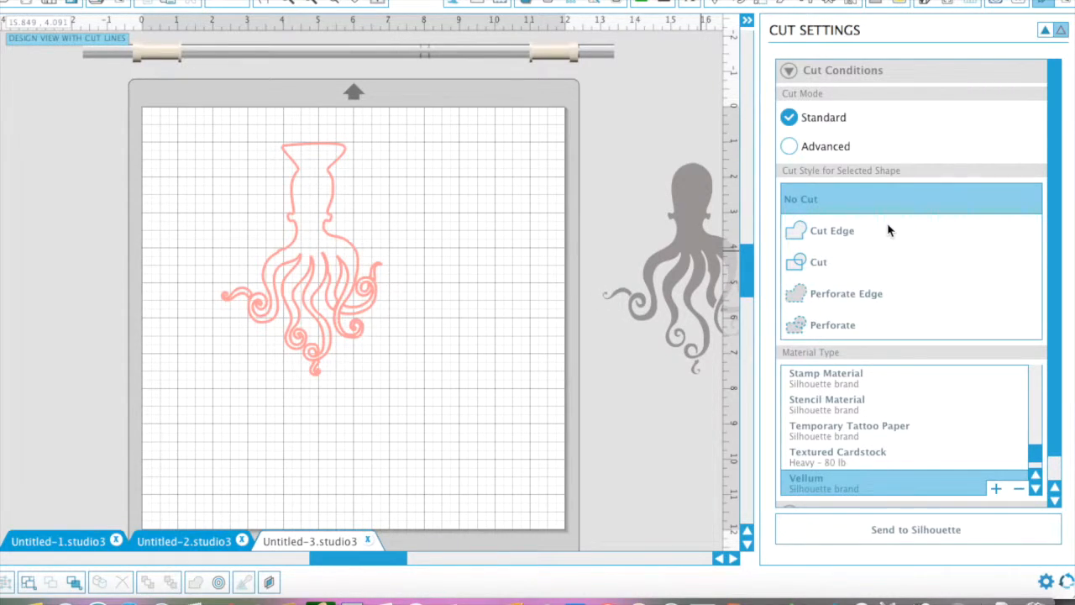
pyautogui.click(305, 254)
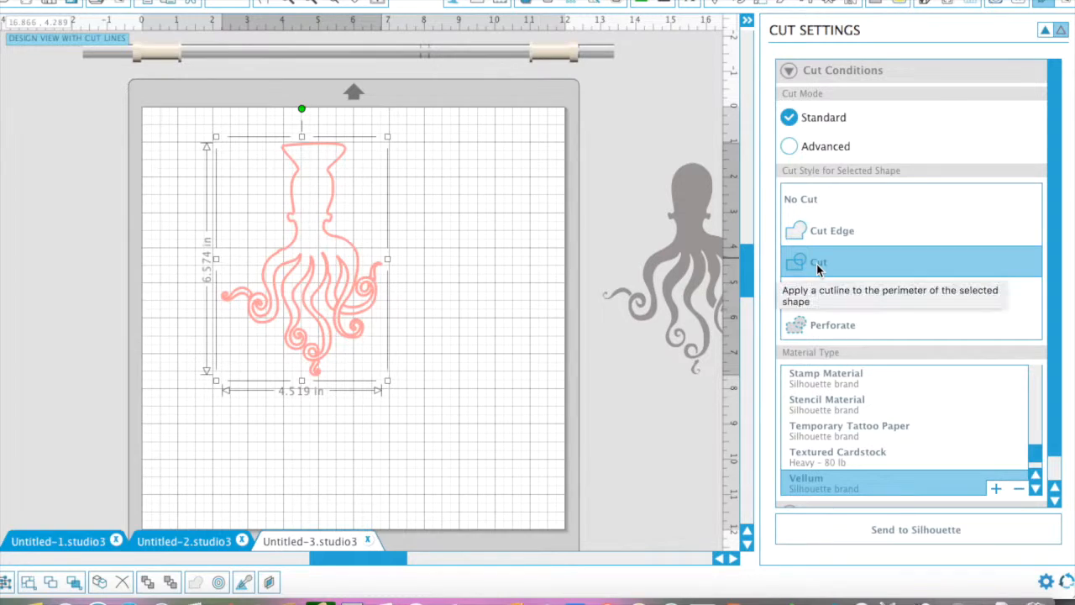
# Add the wide-rayed starburst design named 11 from the library and move it to the lower right corner of the page
pyautogui.click(672, 236)
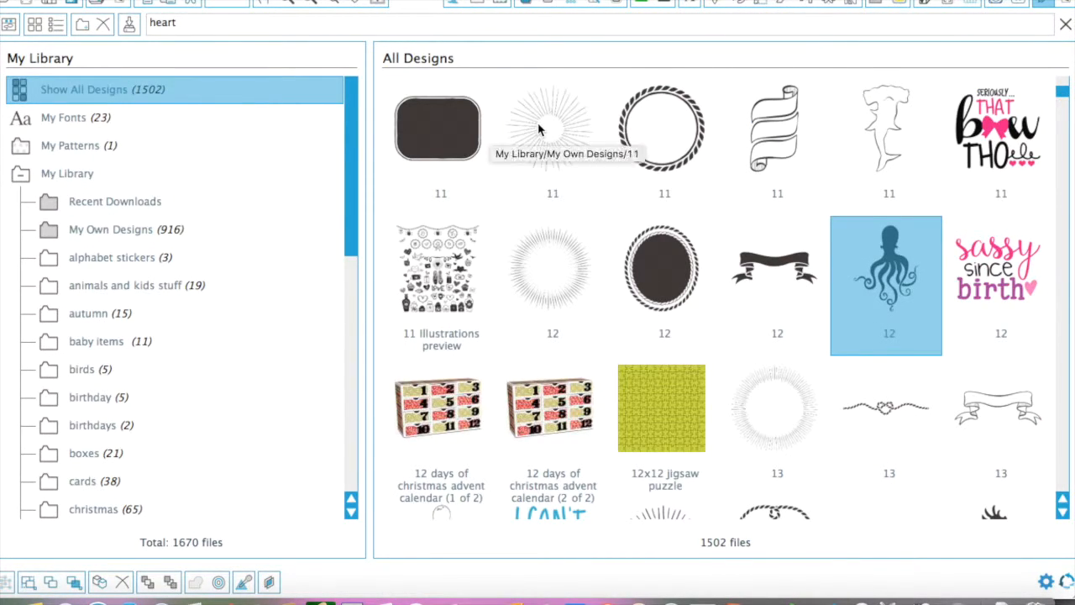
pyautogui.click(539, 130)
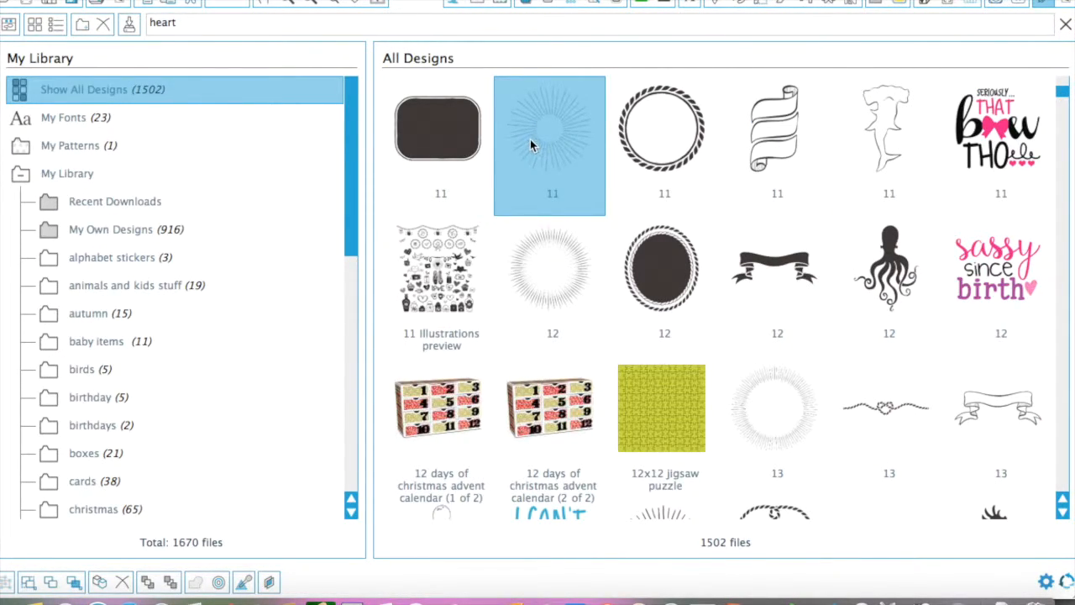
pyautogui.doubleClick(530, 145)
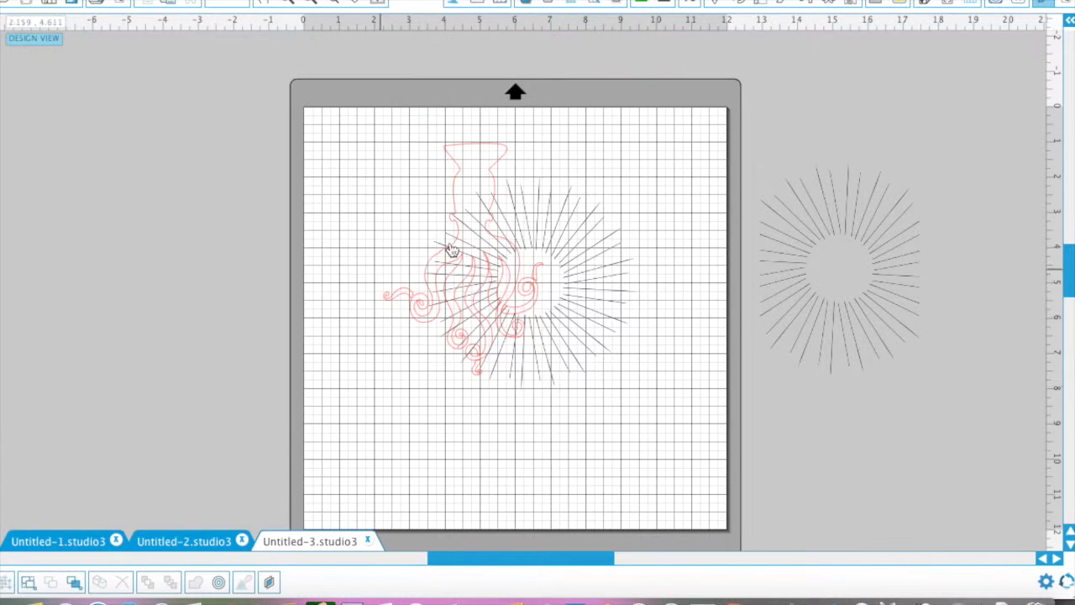
pyautogui.moveTo(606, 236); pyautogui.dragTo(672, 168)
pyautogui.click(899, 3)
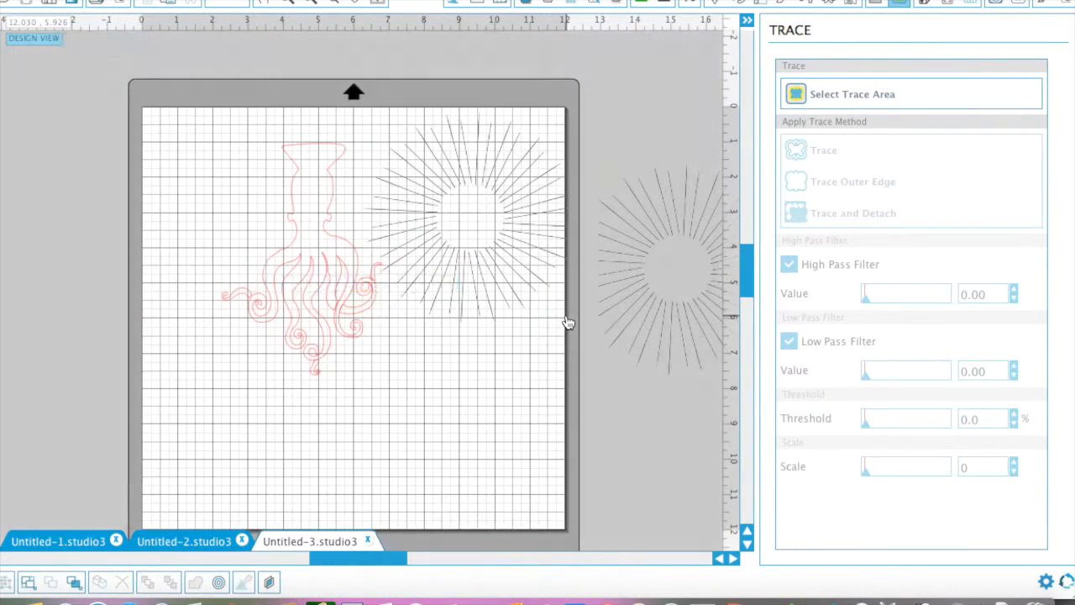
pyautogui.moveTo(568, 322); pyautogui.dragTo(565, 512)
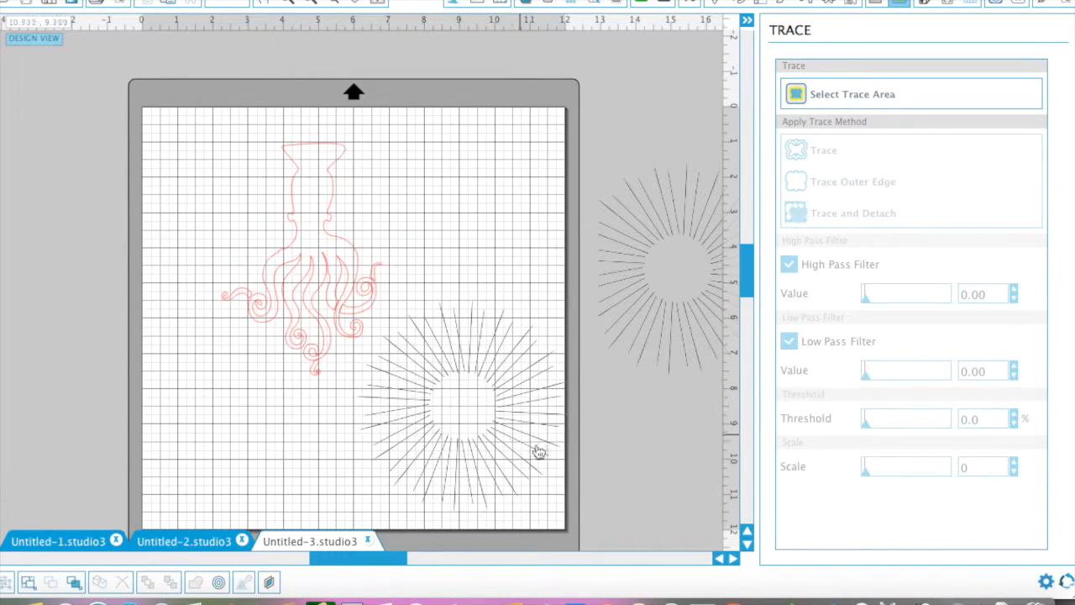
pyautogui.click(513, 449)
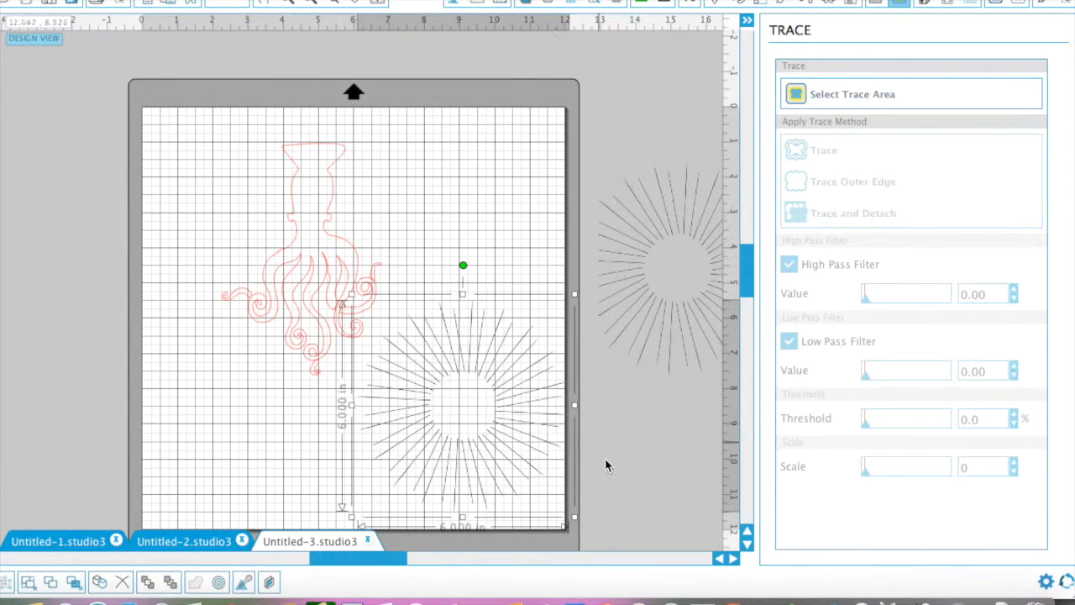
# Trace the starburst within an area about 5.63 by 6.25 in, with the High Pass Filter off and the threshold at 100%
pyautogui.click(831, 99)
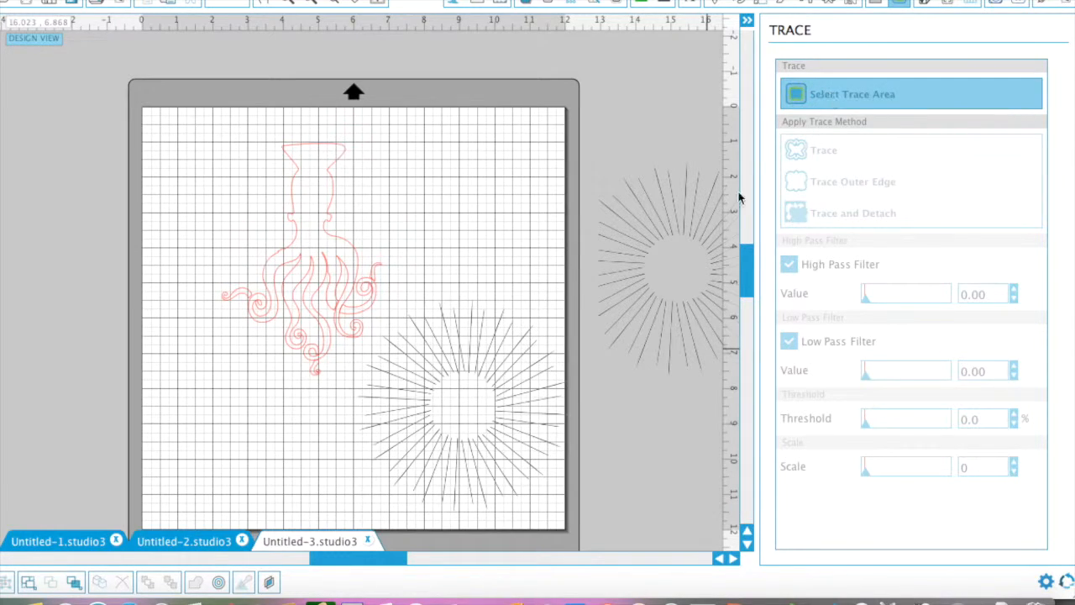
pyautogui.moveTo(571, 522)
pyautogui.mouseDown()
pyautogui.moveTo(377, 244)
pyautogui.moveTo(352, 256)
pyautogui.moveTo(353, 297)
pyautogui.moveTo(373, 304)
pyautogui.mouseUp()
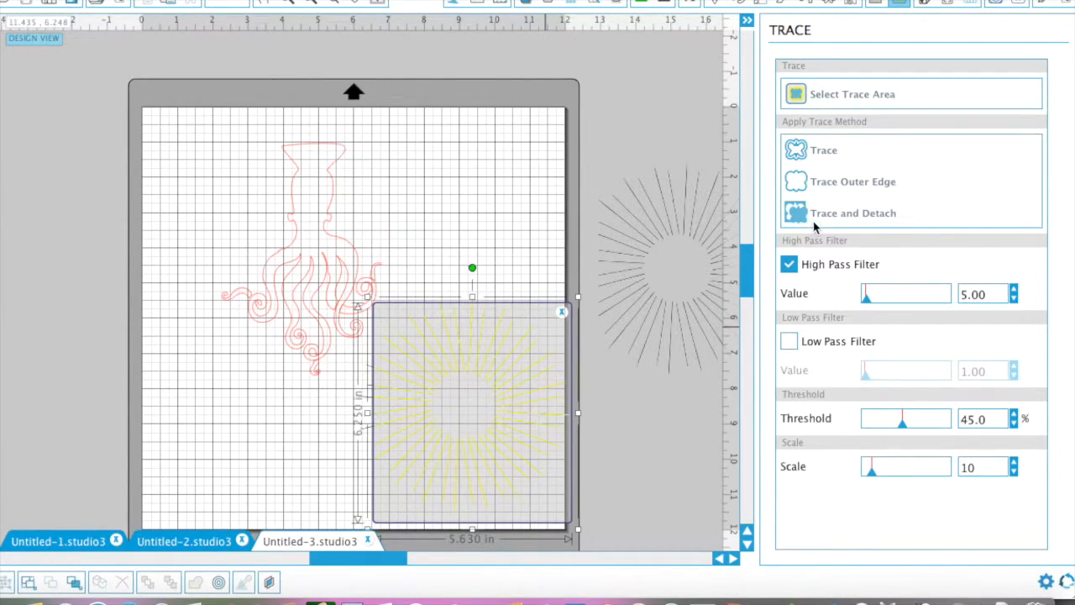
pyautogui.click(789, 265)
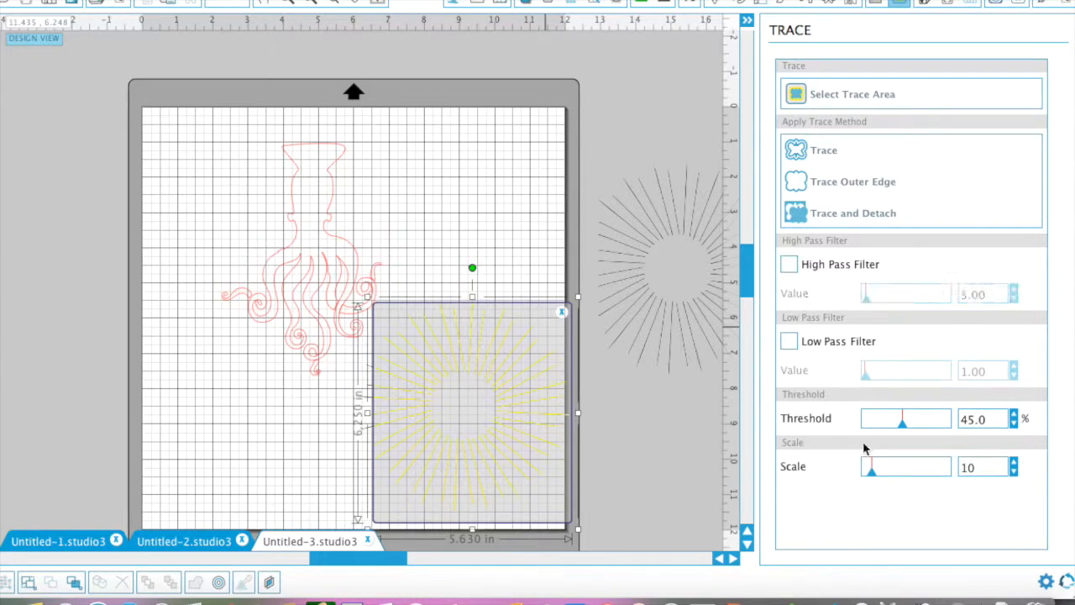
pyautogui.moveTo(907, 425); pyautogui.dragTo(961, 432)
pyautogui.click(804, 158)
# Move the traced starburst outline to the top of the page and the original starburst off the page, and deselect it
pyautogui.click(461, 384)
pyautogui.moveTo(451, 363)
pyautogui.mouseDown()
pyautogui.moveTo(670, 434)
pyautogui.moveTo(691, 428)
pyautogui.moveTo(529, 334)
pyautogui.moveTo(441, 174)
pyautogui.moveTo(448, 153)
pyautogui.mouseUp()
pyautogui.moveTo(411, 372); pyautogui.dragTo(669, 410)
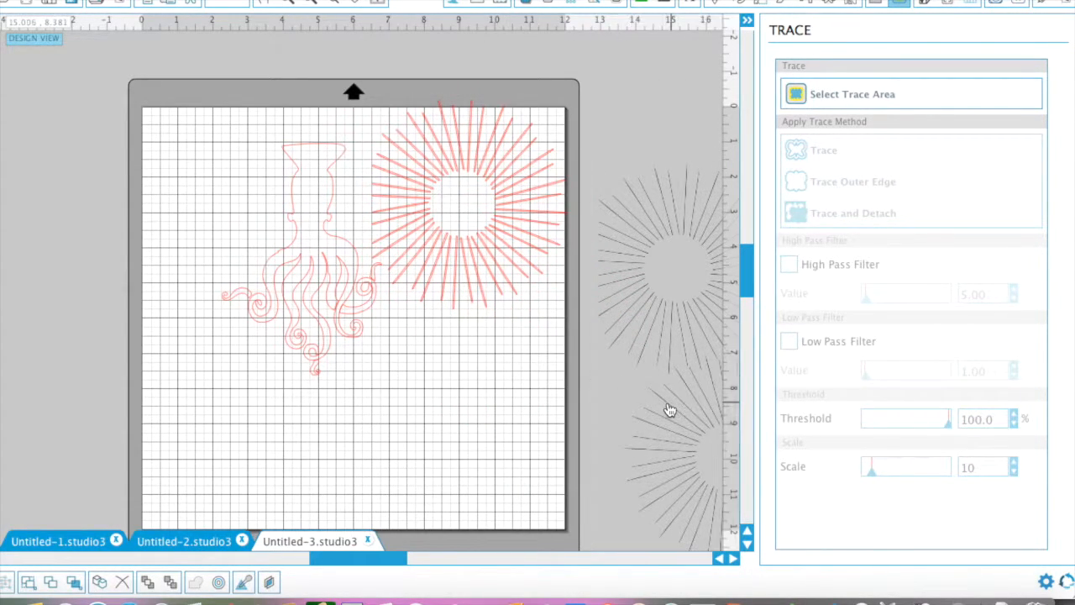
pyautogui.click(591, 337)
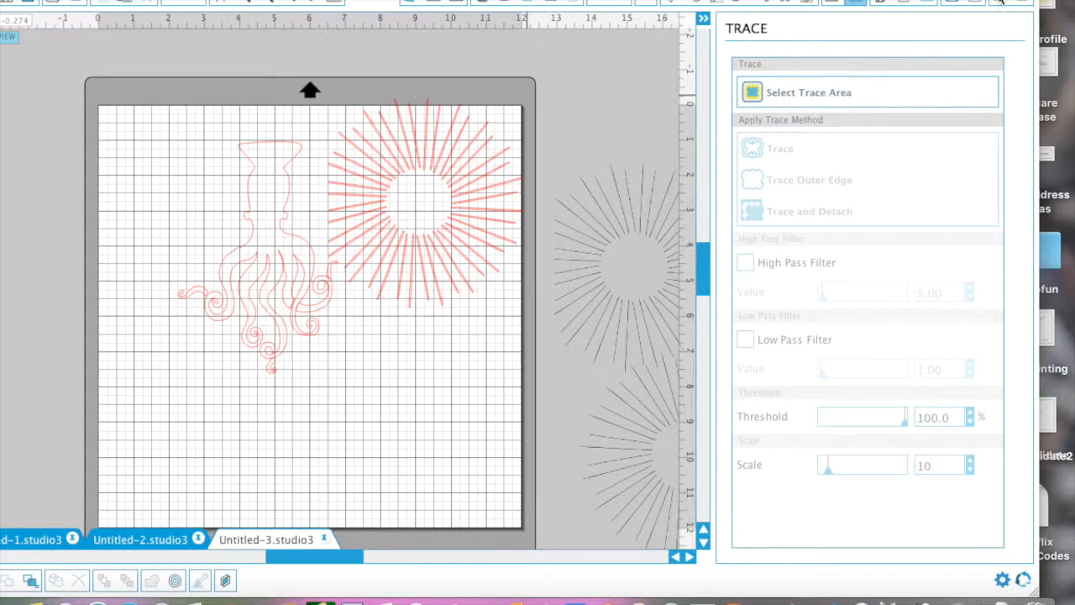
# Move the traced starburst below the octopus outline, set its cut style to No Cut, and check the octopus outline's cut style
pyautogui.click(999, 2)
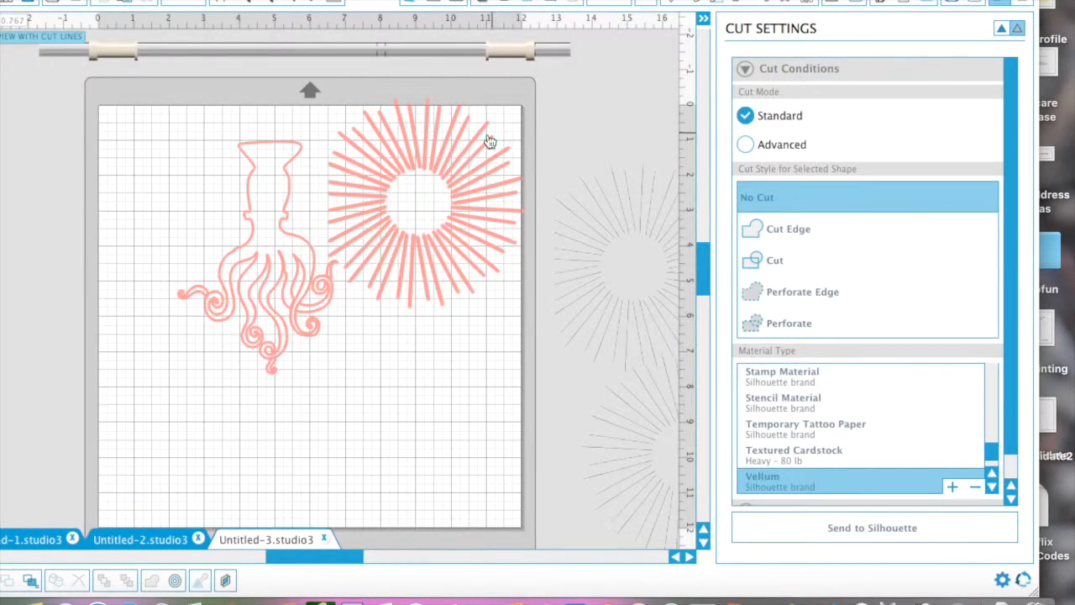
pyautogui.moveTo(412, 168); pyautogui.dragTo(404, 355)
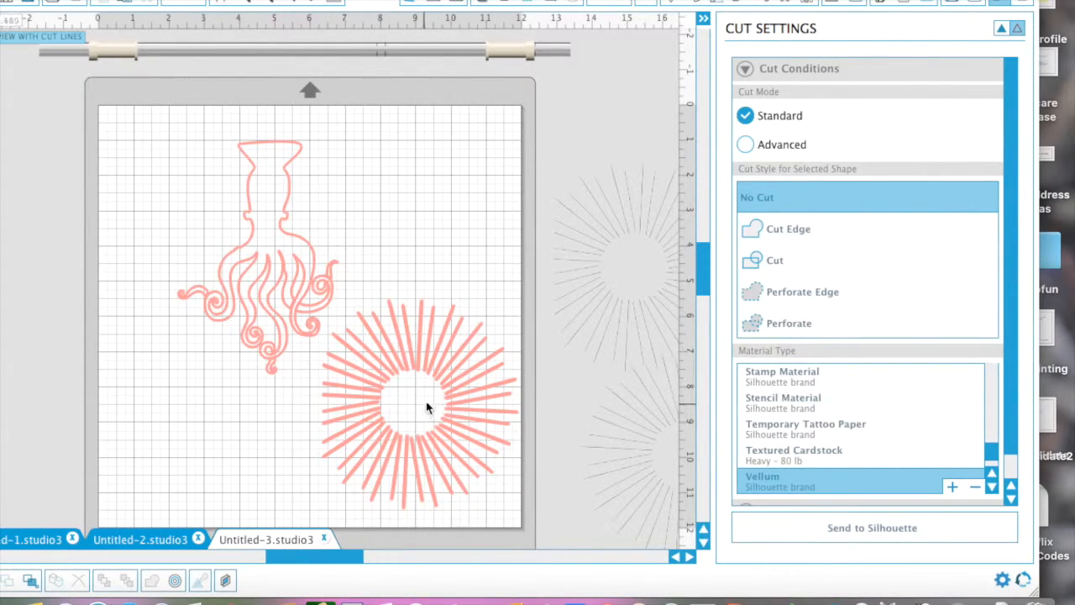
pyautogui.click(457, 381)
pyautogui.click(755, 199)
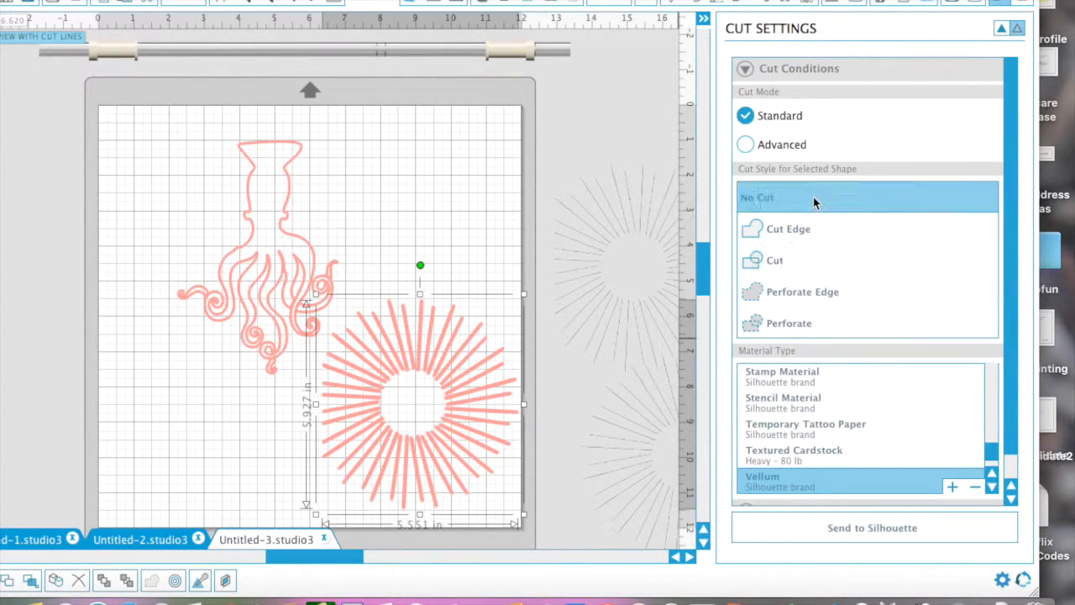
pyautogui.click(284, 262)
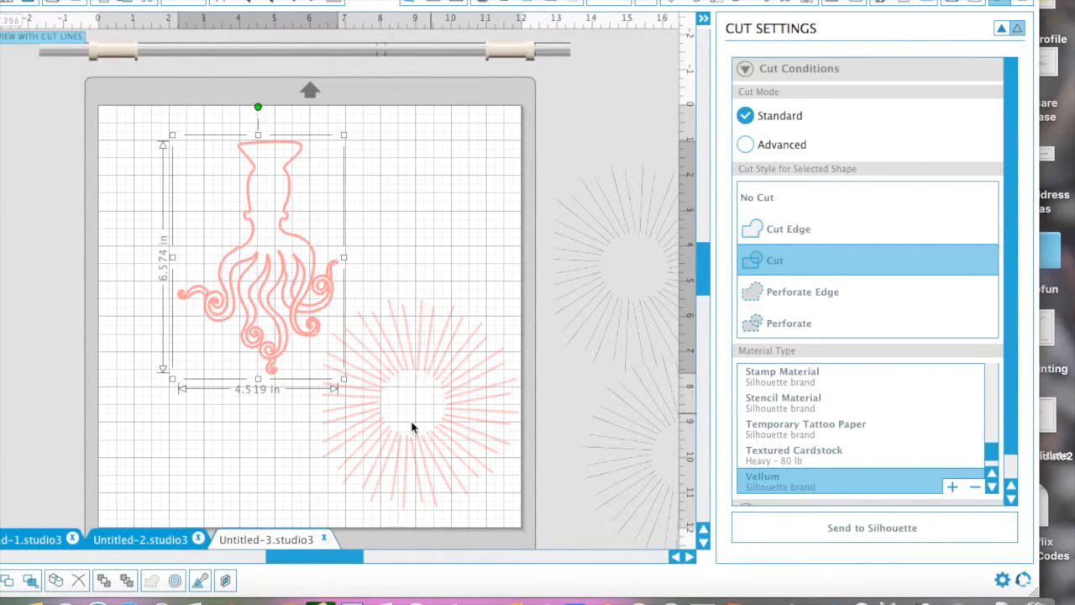
pyautogui.click(443, 262)
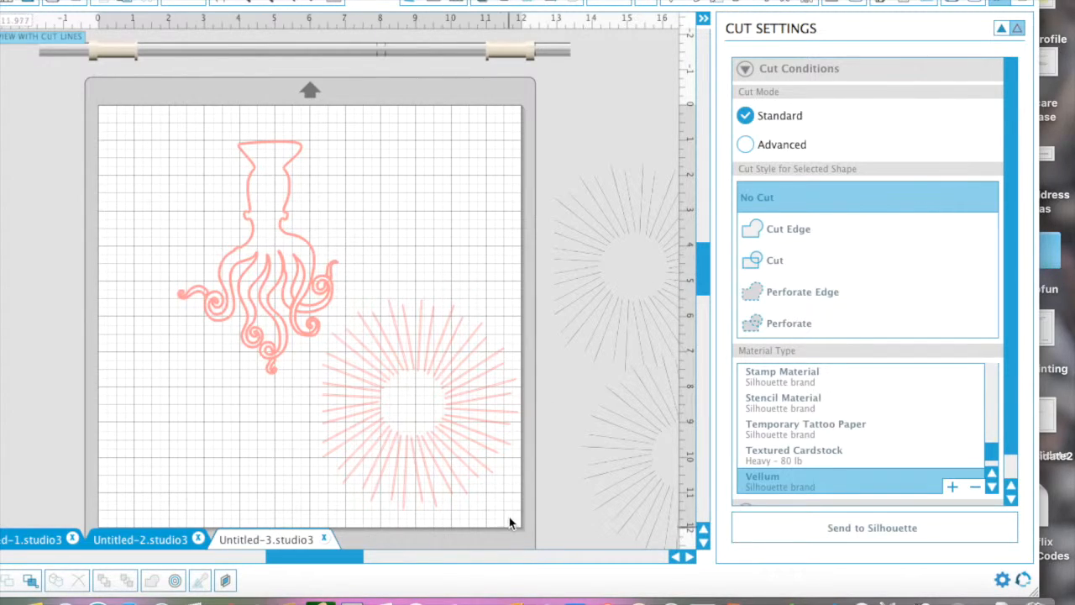
# Set the cut style to Cut and choose plain Cardstock as the material type
pyautogui.scroll(15, 854, 388)
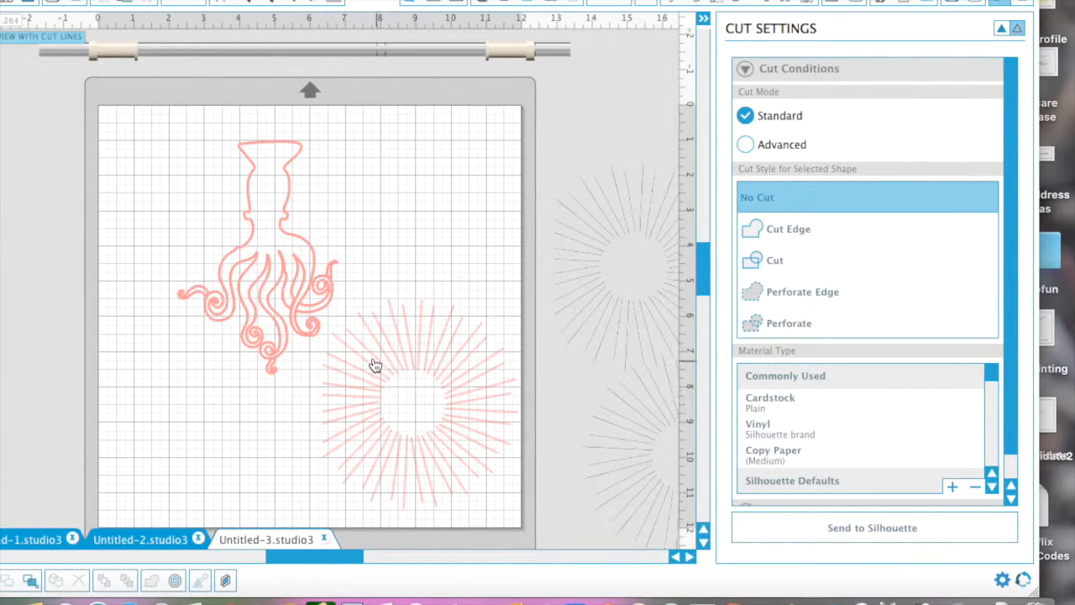
pyautogui.click(763, 267)
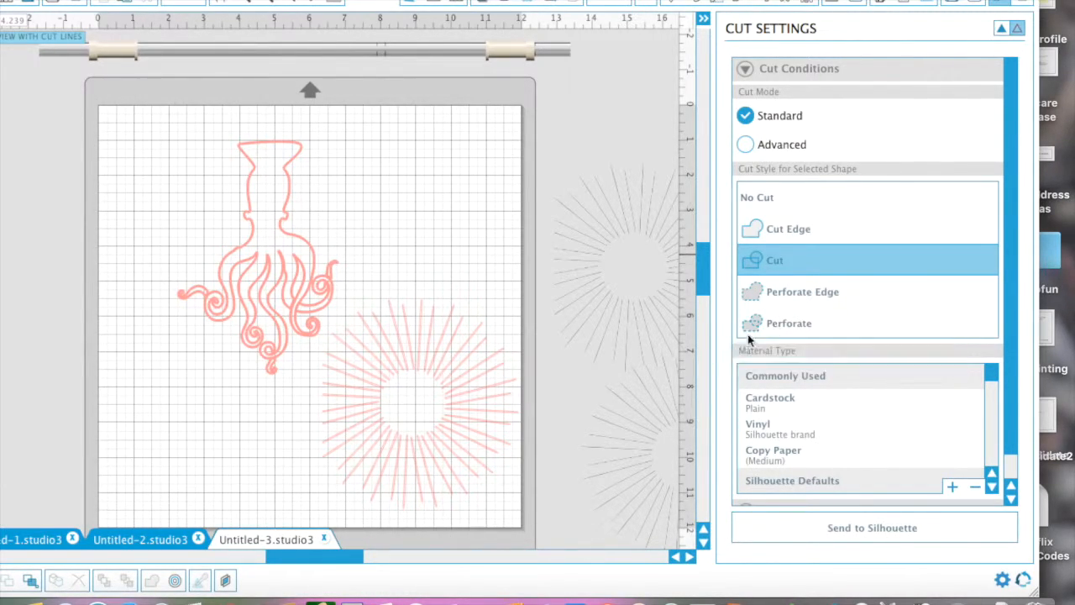
pyautogui.scroll(-1, 811, 385)
pyautogui.scroll(-1, 849, 279)
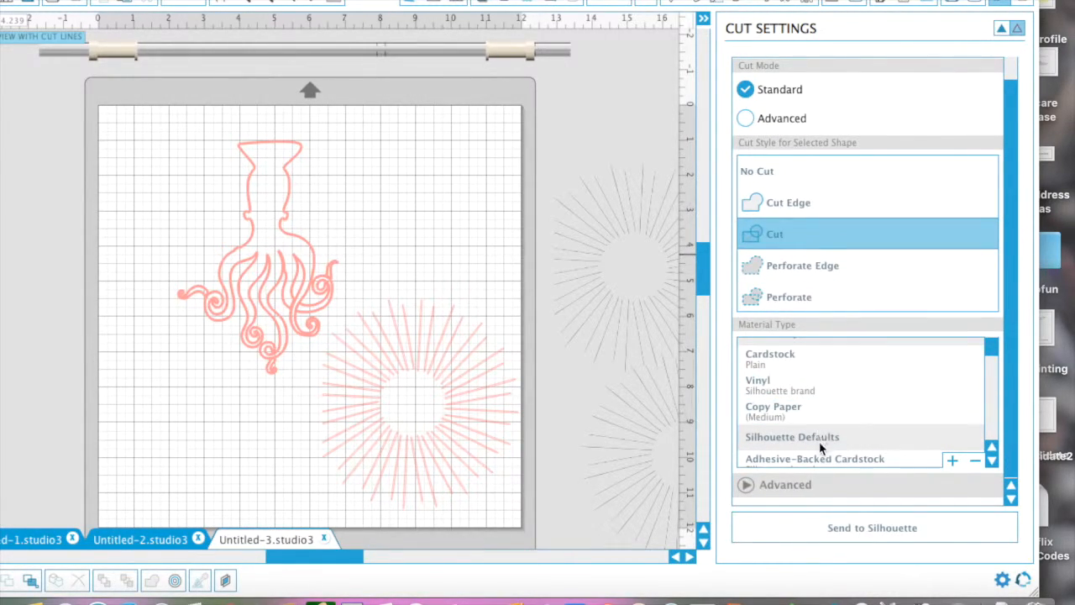
pyautogui.scroll(-2, 818, 440)
pyautogui.scroll(3, 806, 432)
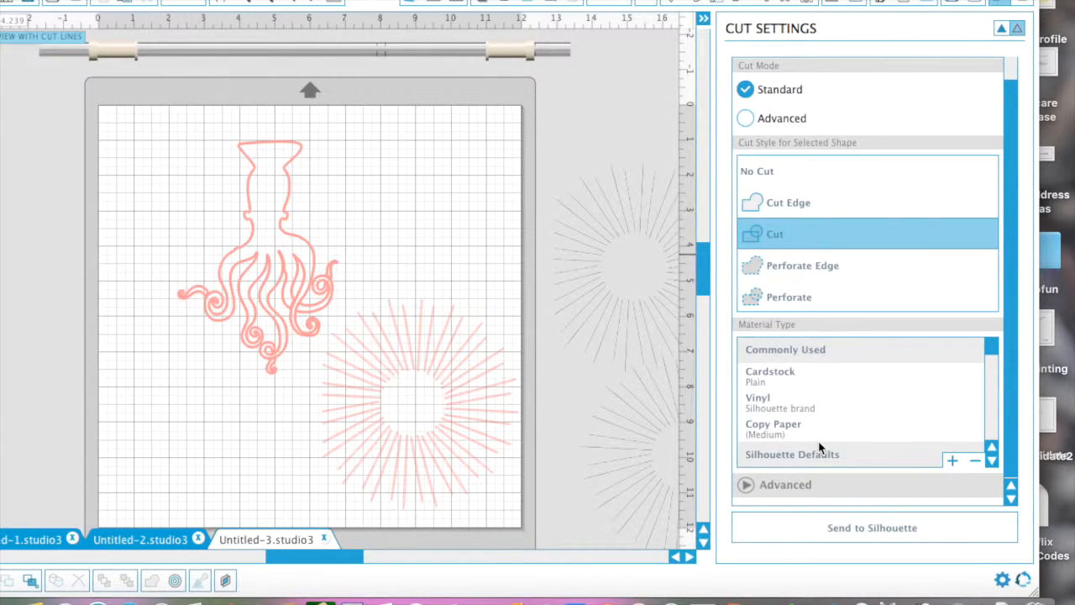
pyautogui.click(798, 376)
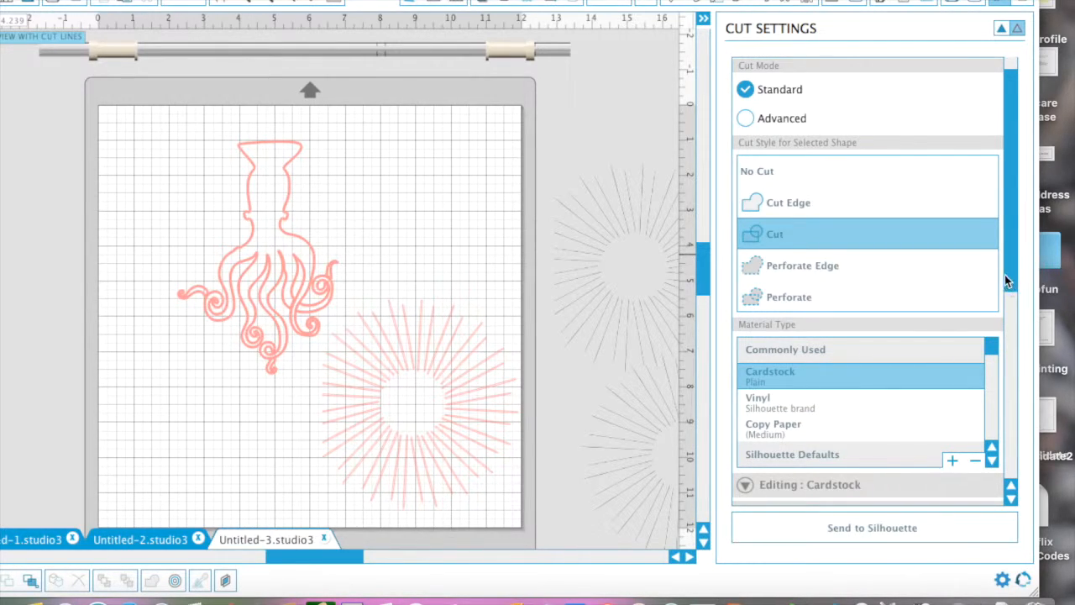
# Enable Double Cut in the Cardstock material settings
pyautogui.click(1012, 499)
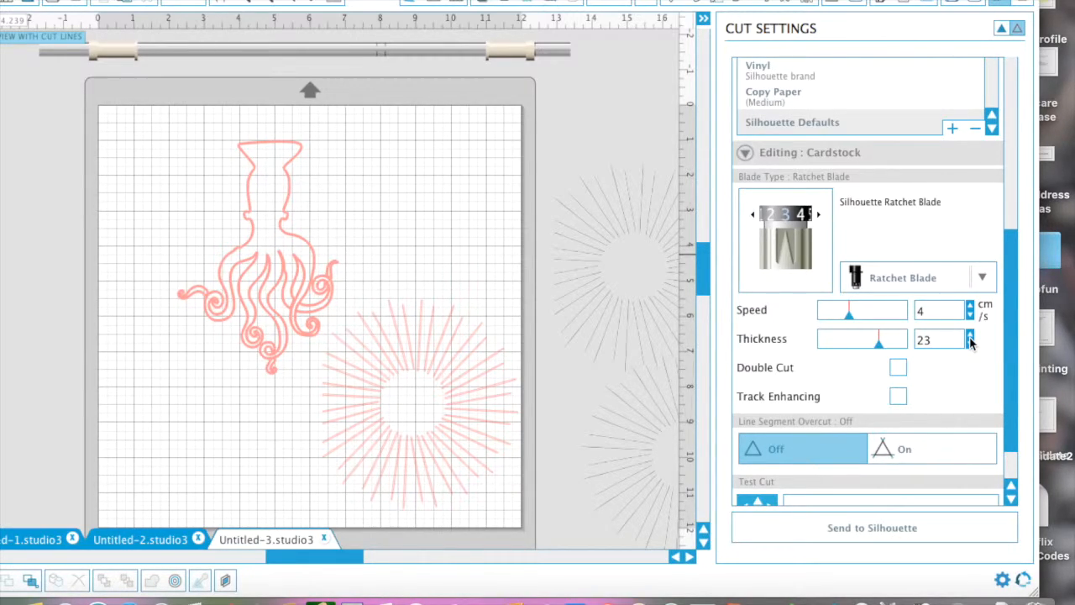
pyautogui.click(898, 370)
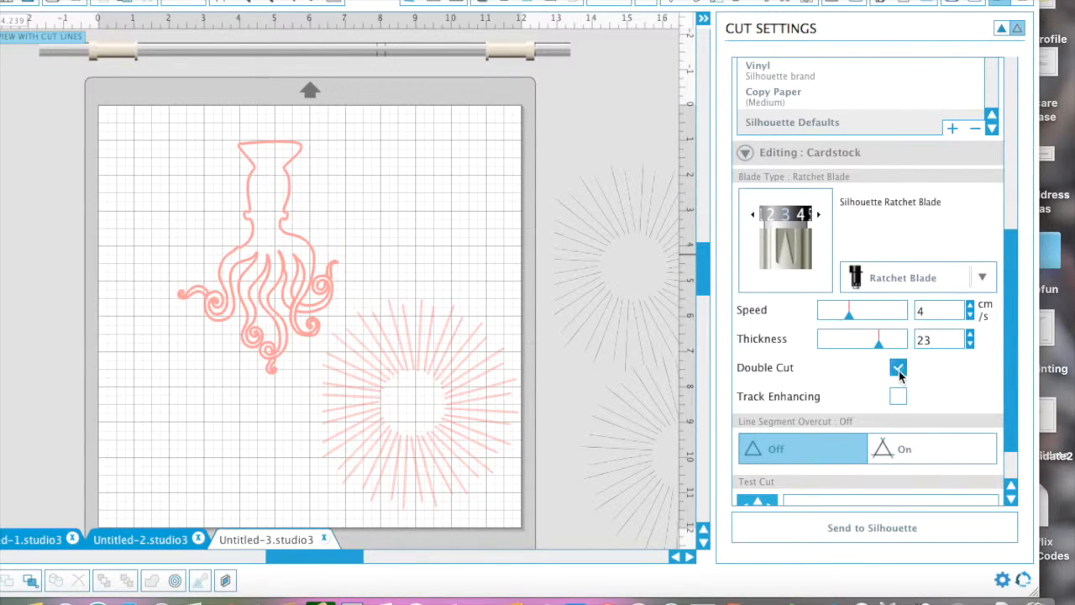
pyautogui.scroll(-2, 901, 433)
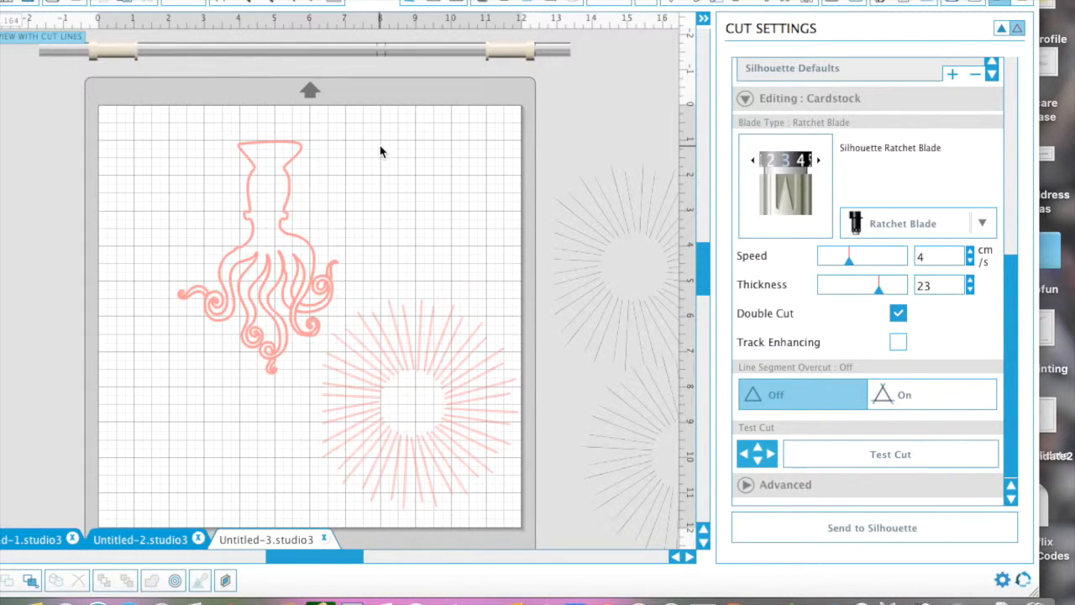
# Turn on Line Segment Overcut, set its start extension to 0.1 mm, and turn the overcut off again
pyautogui.click(930, 400)
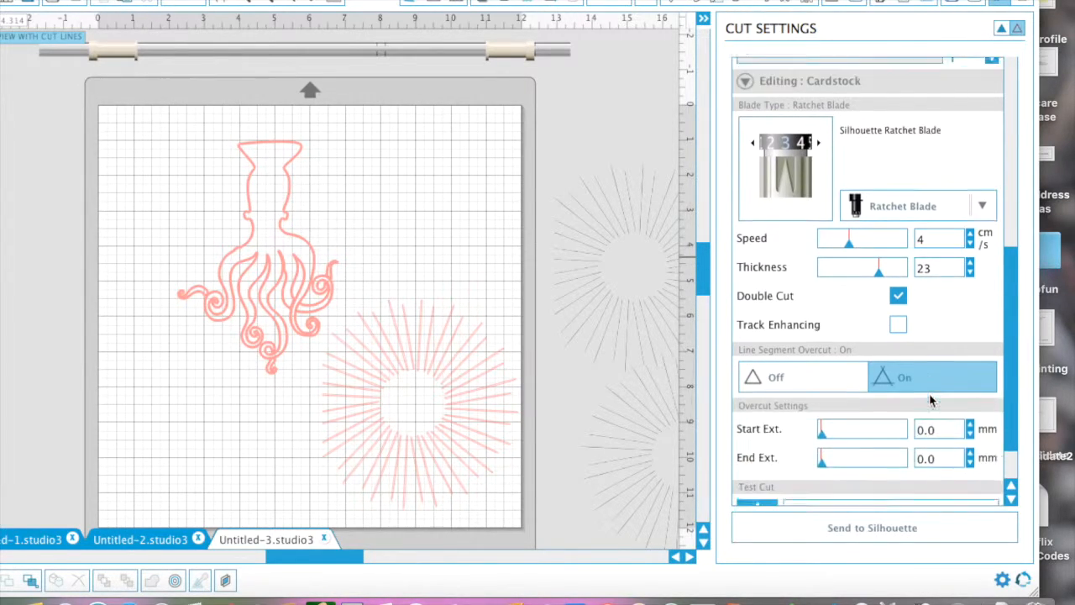
pyautogui.moveTo(936, 371); pyautogui.dragTo(925, 372)
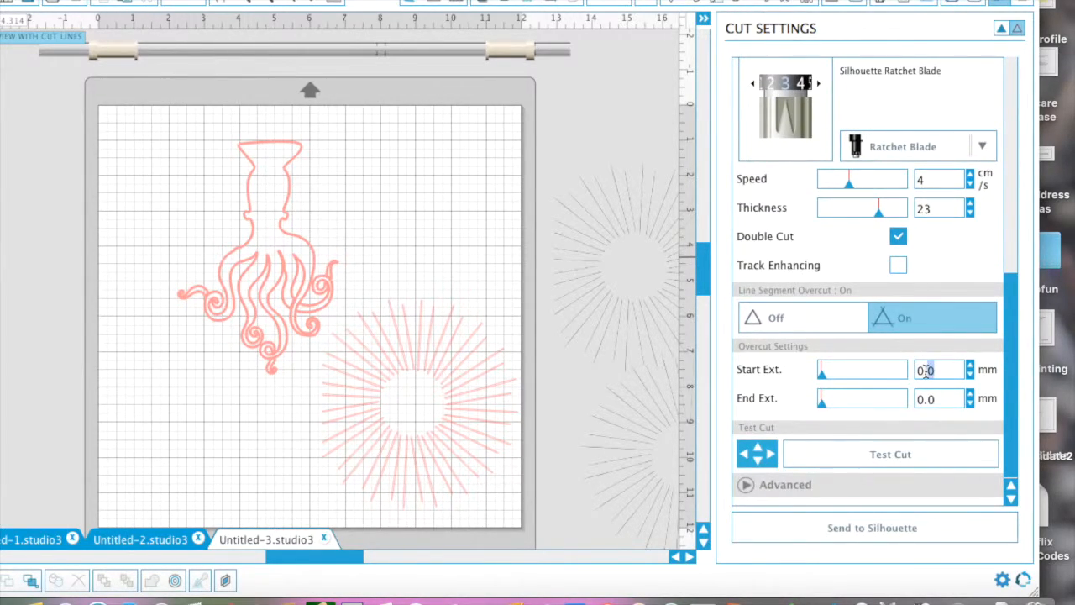
pyautogui.write('.1')
pyautogui.click(928, 399)
pyautogui.press('BackSpace')
pyautogui.click(787, 321)
# Review the cardstock cut settings and open the Send to Silhouette settings
pyautogui.scroll(5, 945, 365)
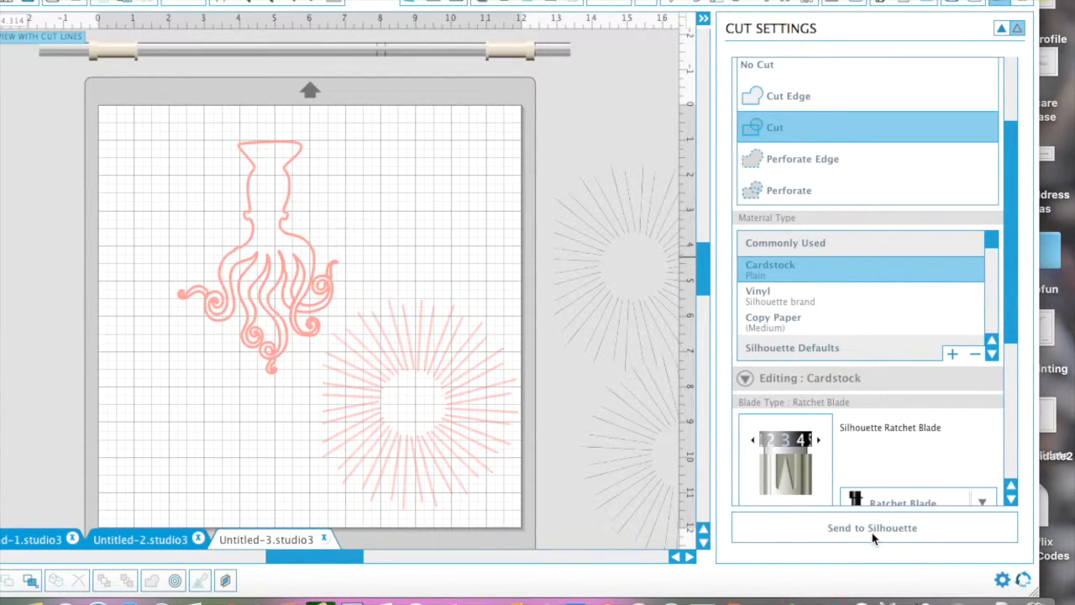
pyautogui.click(1022, 3)
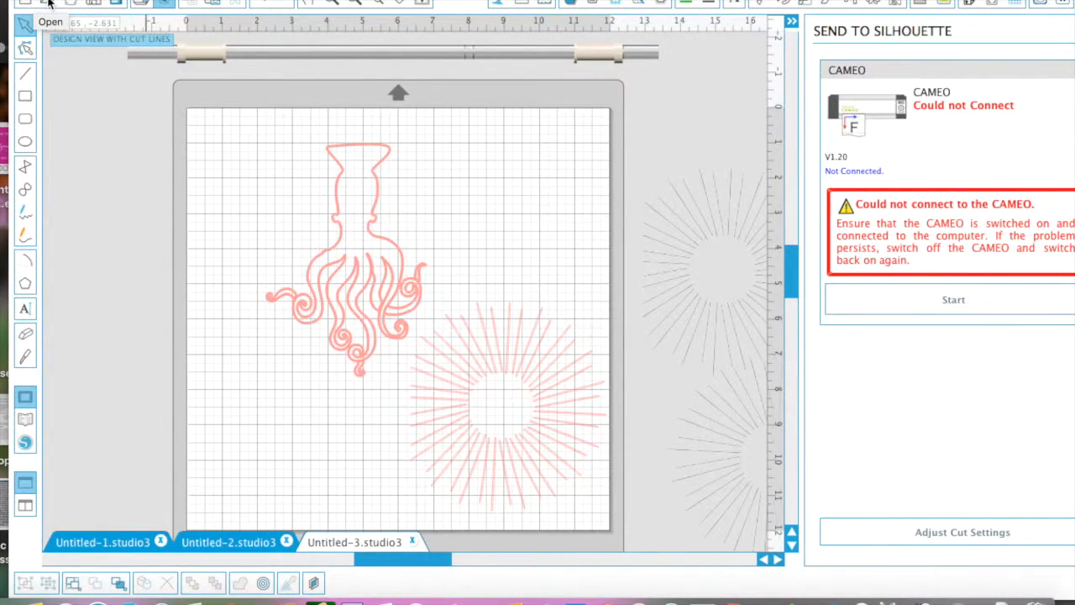
# Browse the design files in the silhouette designs & INFO folder for opening, and close the file browser without opening any
pyautogui.click(48, 4)
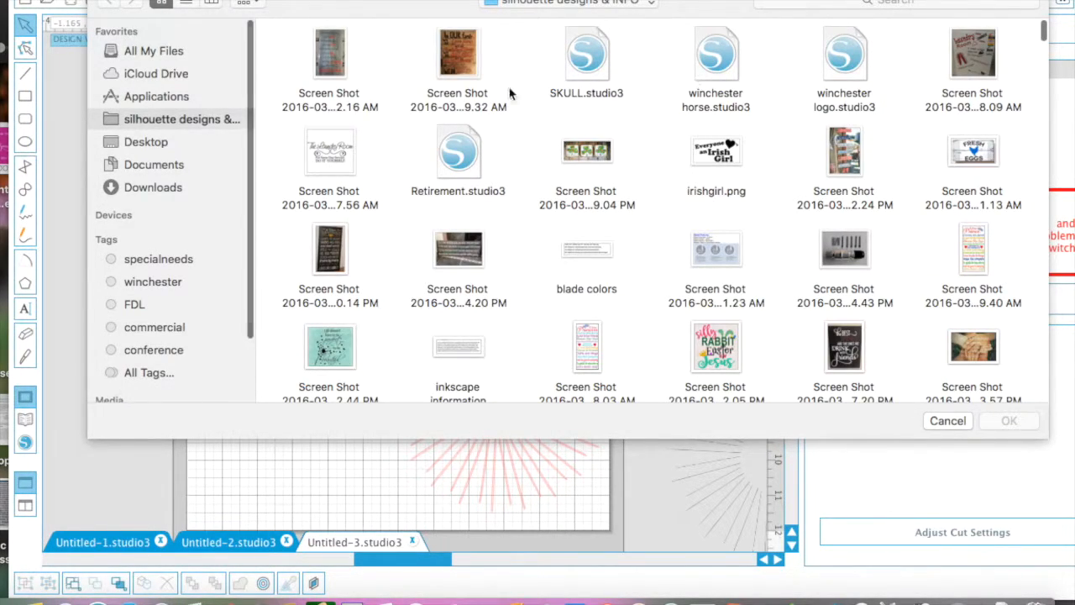
pyautogui.scroll(-2, 676, 309)
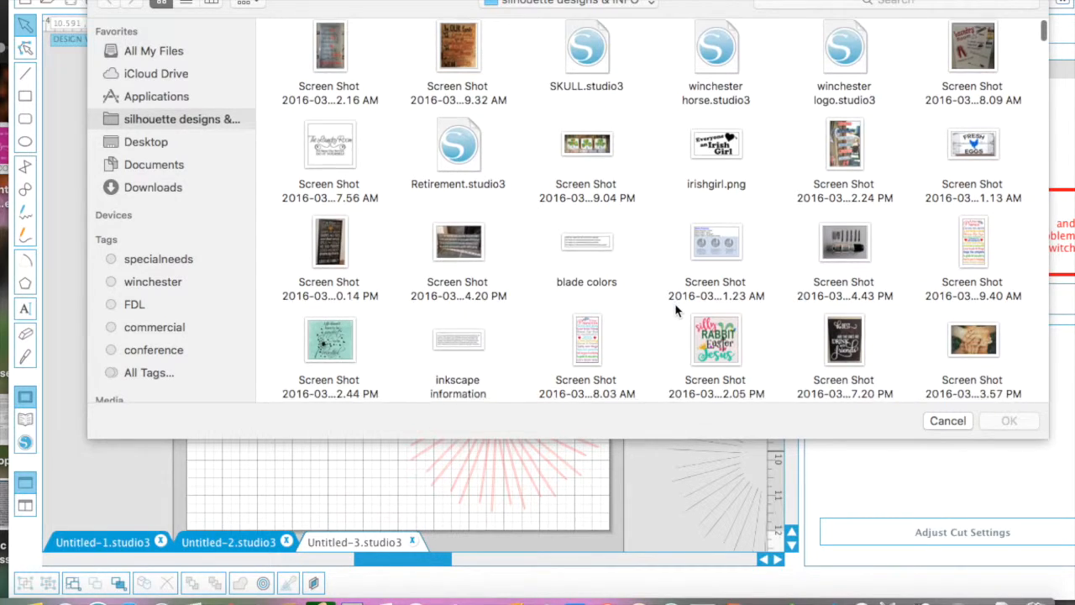
pyautogui.scroll(-8, 676, 311)
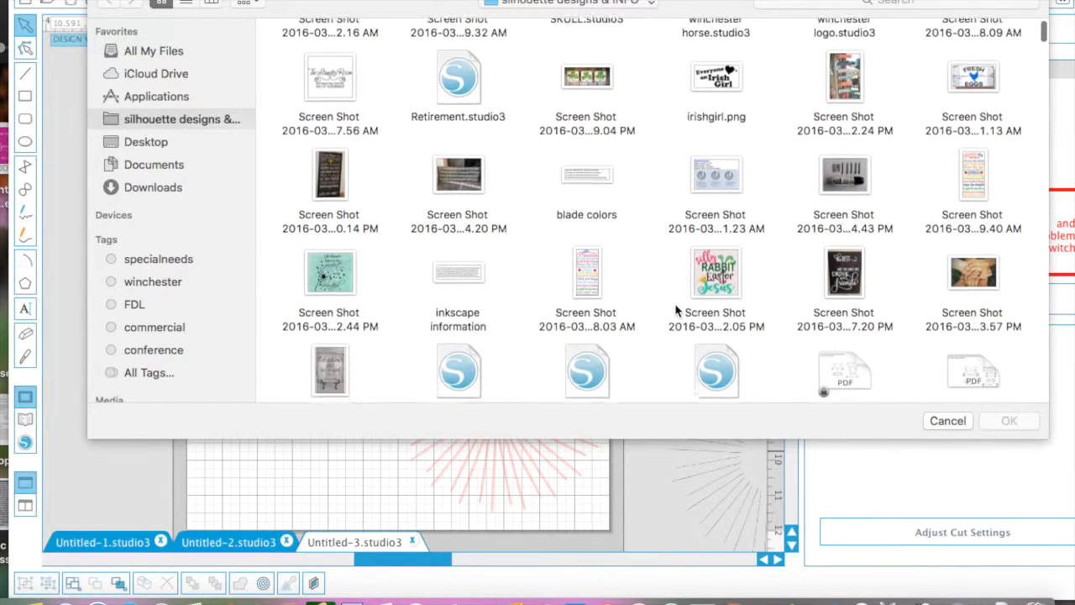
pyautogui.scroll(-7, 677, 311)
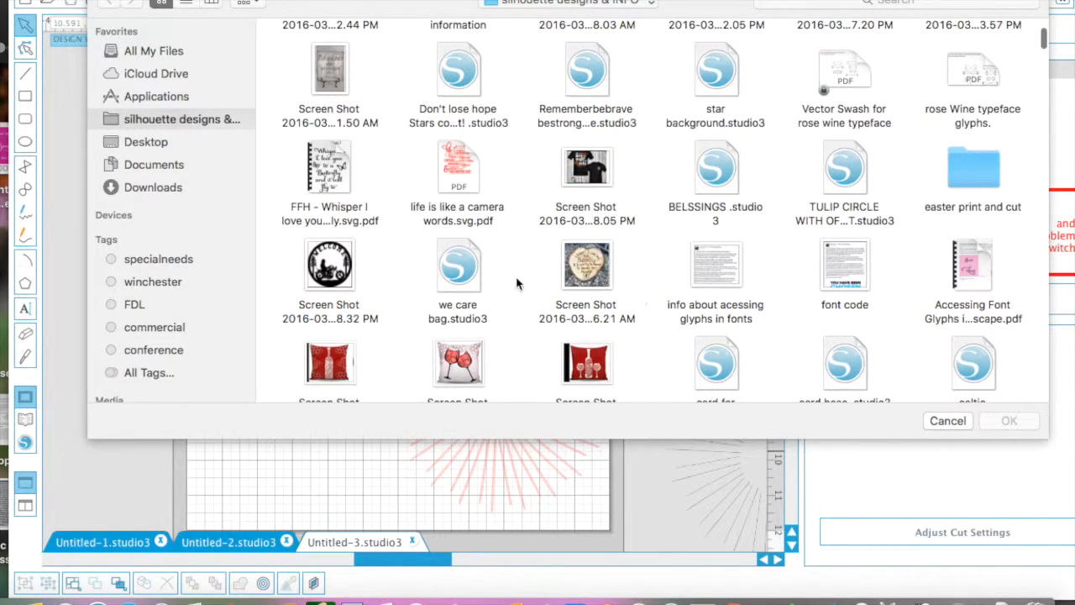
pyautogui.scroll(-5, 657, 239)
pyautogui.scroll(-5, 657, 239)
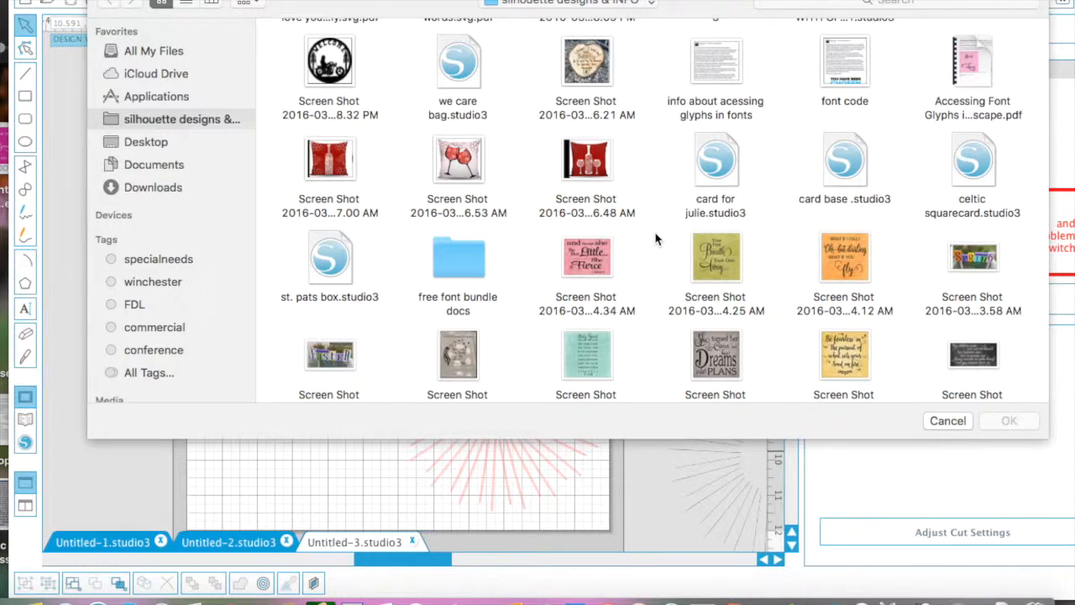
pyautogui.scroll(-2, 657, 240)
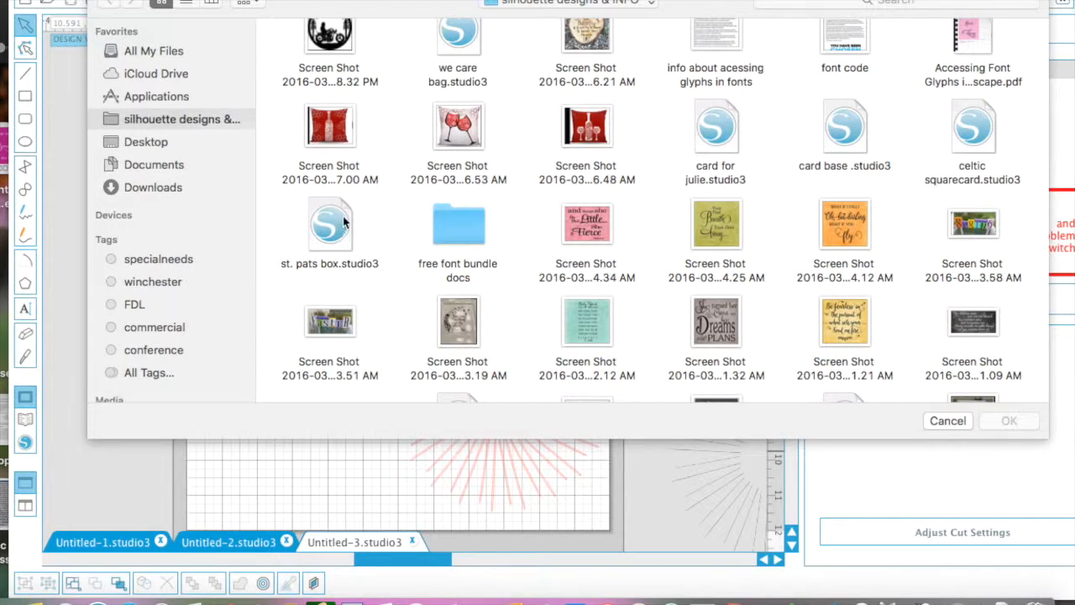
pyautogui.click(963, 418)
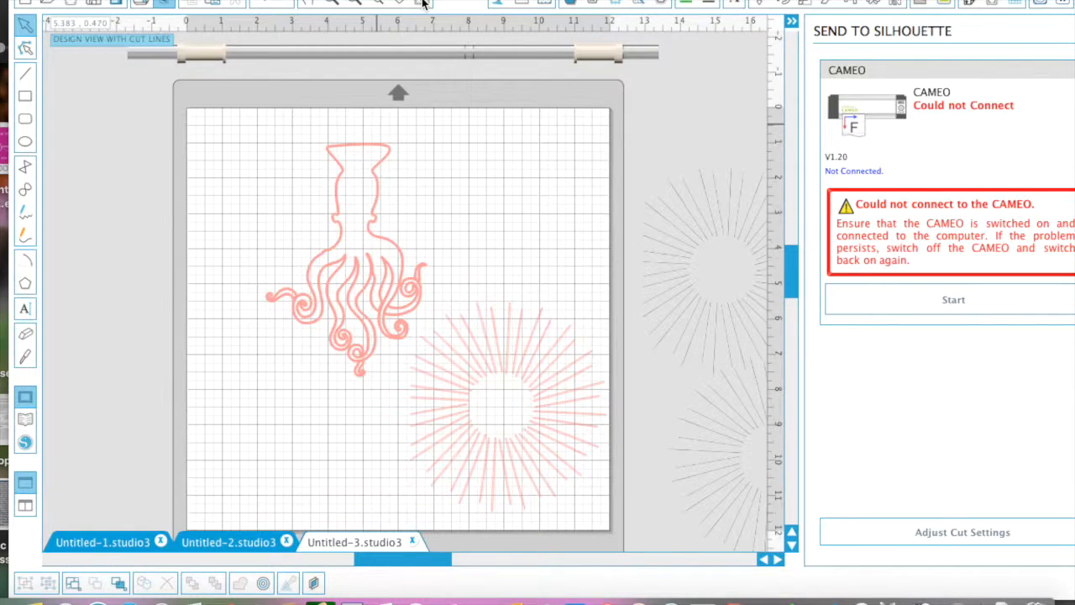
# Fit the whole page in the window and clear the selection of the vase-shaped design
pyautogui.click(373, 203)
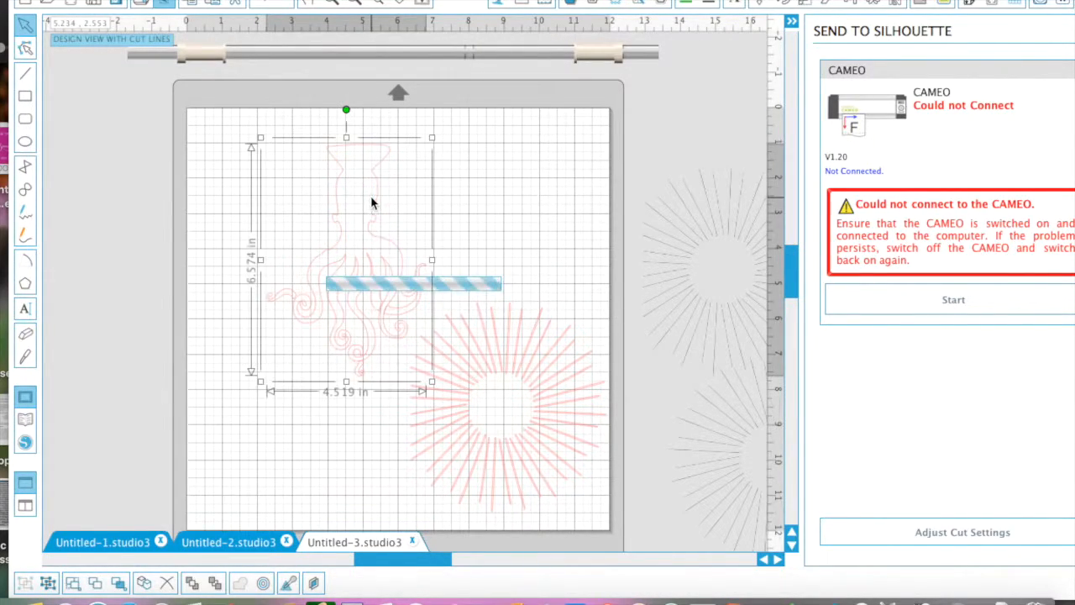
pyautogui.click(425, 3)
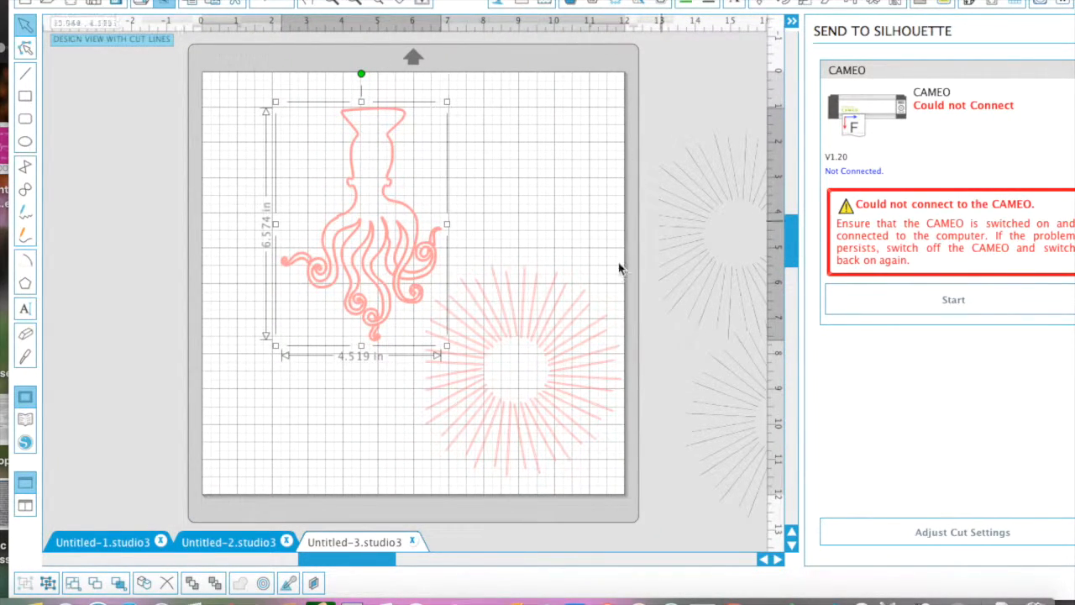
pyautogui.click(642, 375)
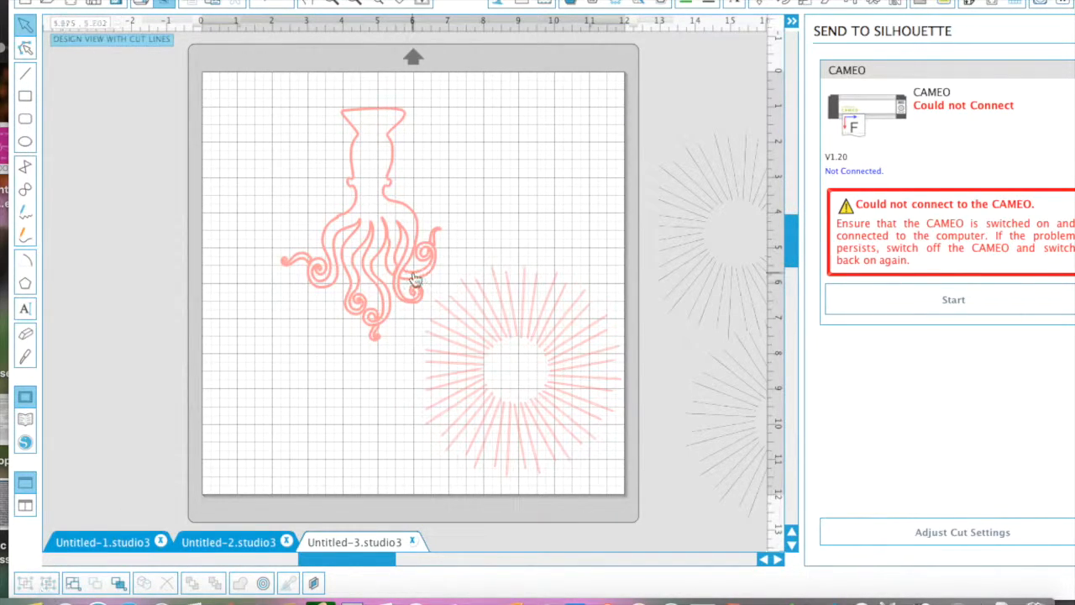
# Ungroup the vase-shaped design into its separate pieces and group them again
pyautogui.click(386, 265)
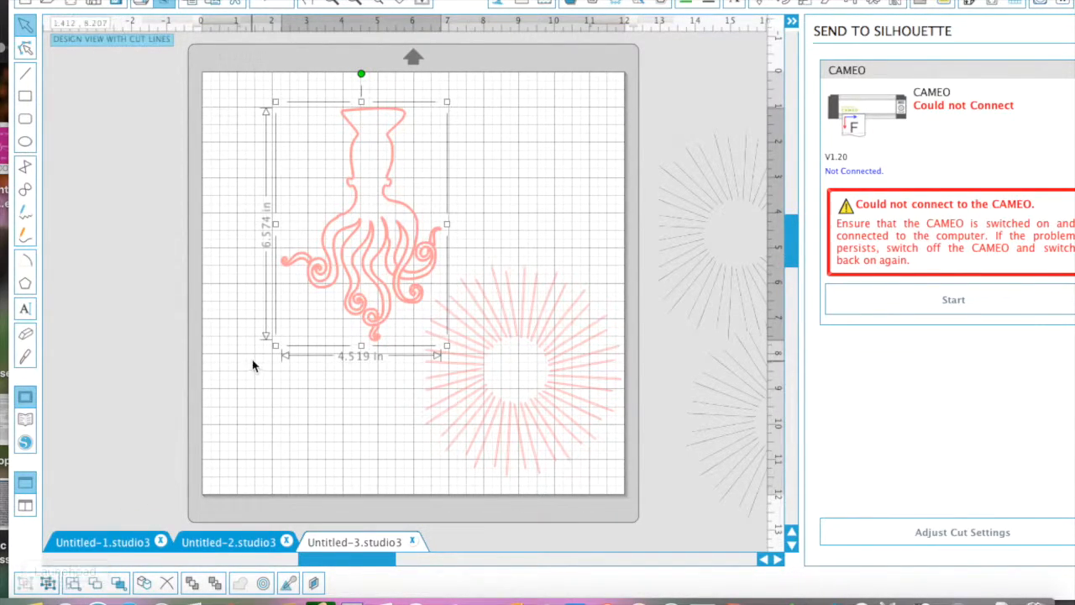
pyautogui.press('i')
pyautogui.click(357, 252)
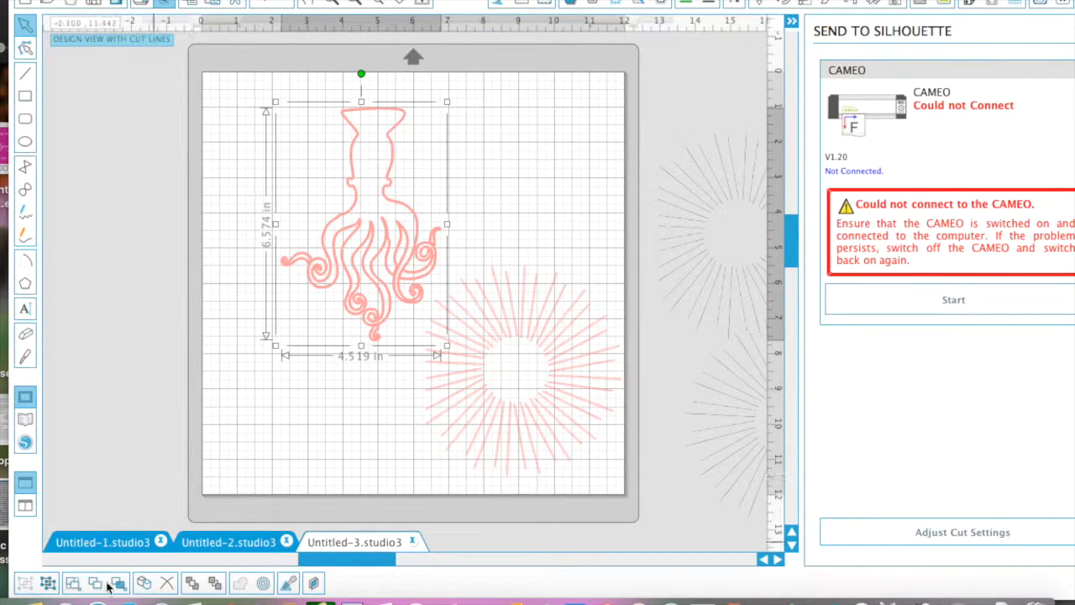
pyautogui.click(48, 583)
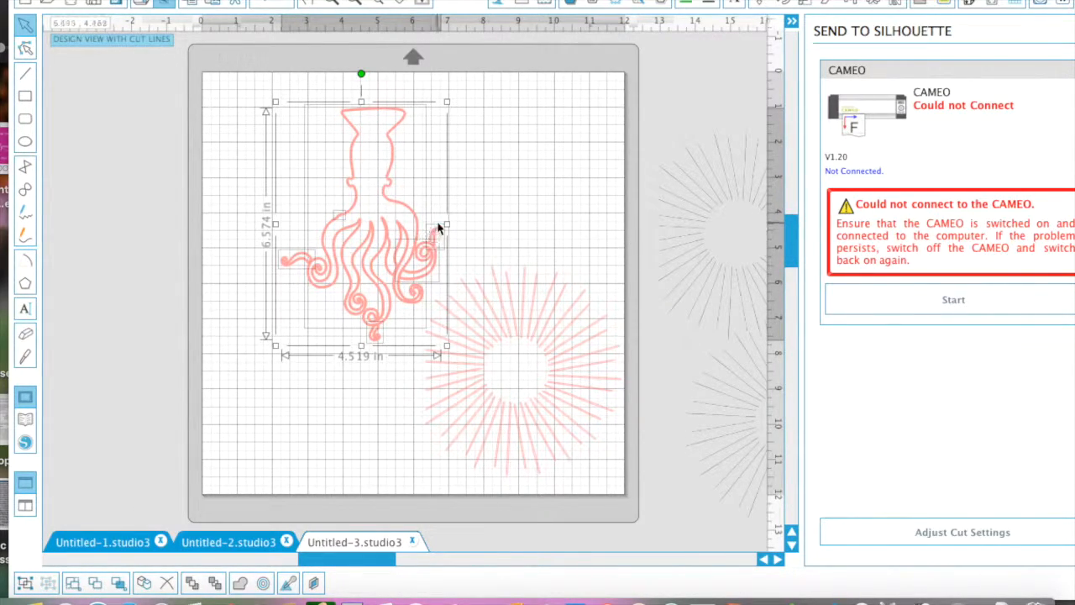
pyautogui.click(26, 583)
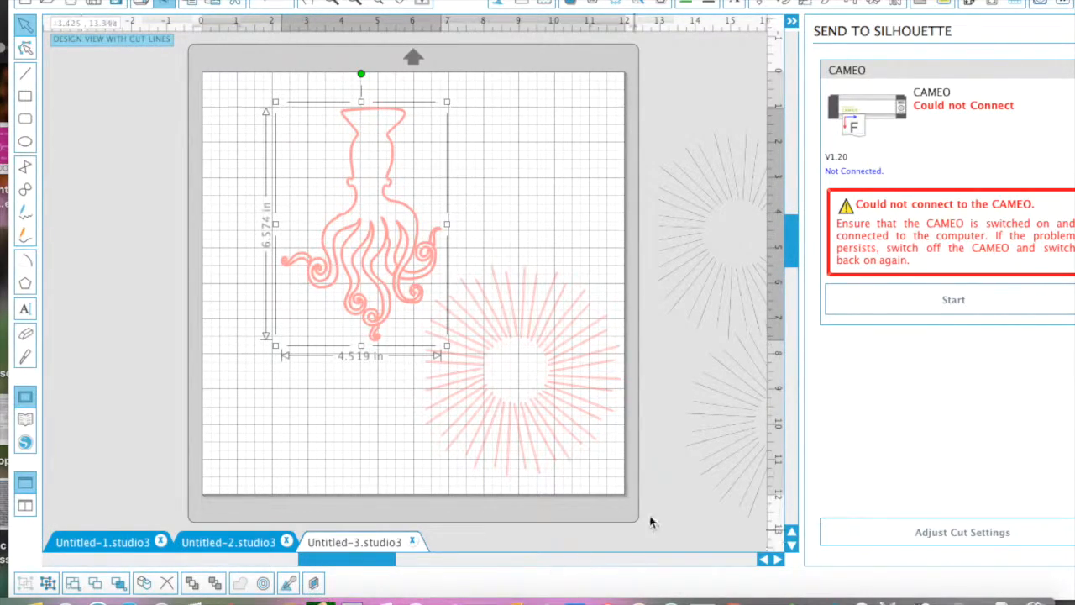
pyautogui.scroll(3, 654, 514)
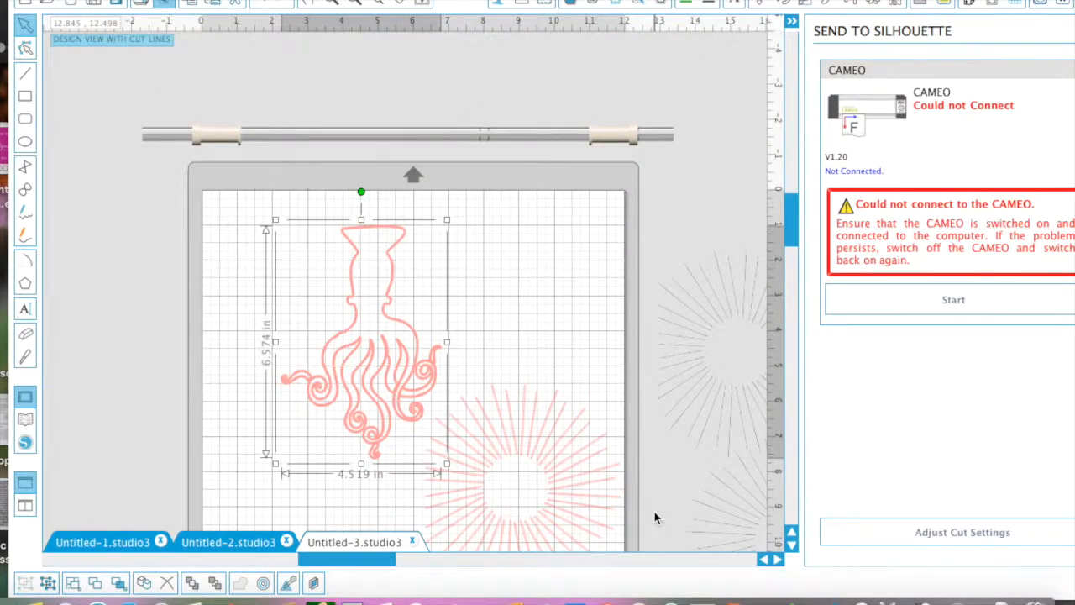